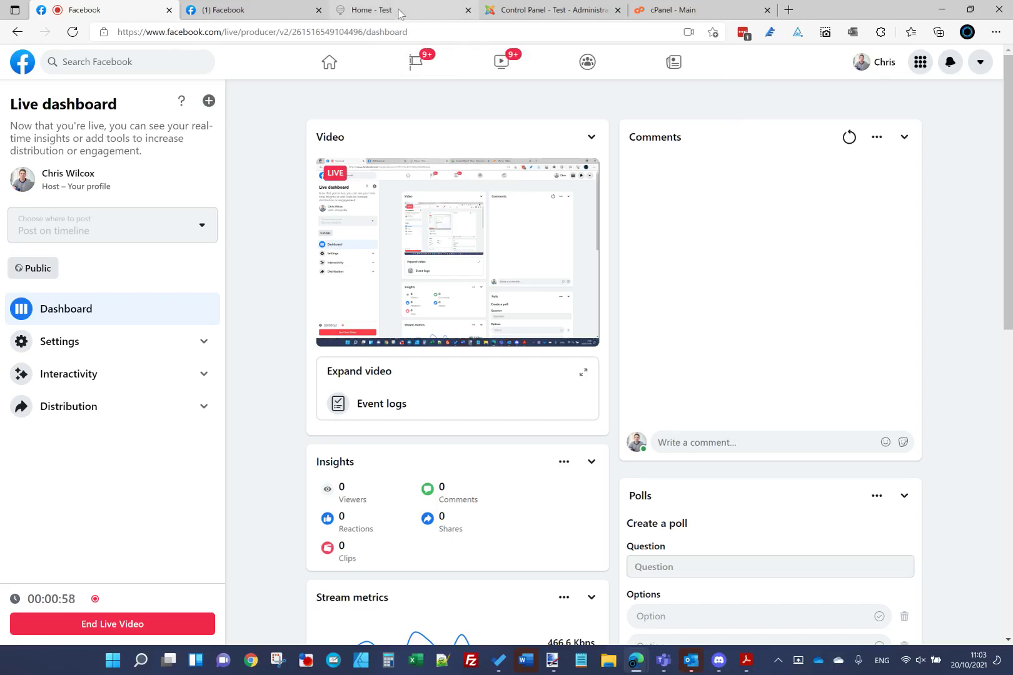
- Open the Global Configuration page in the Joomla administrator of the test site
left_click(400, 14)
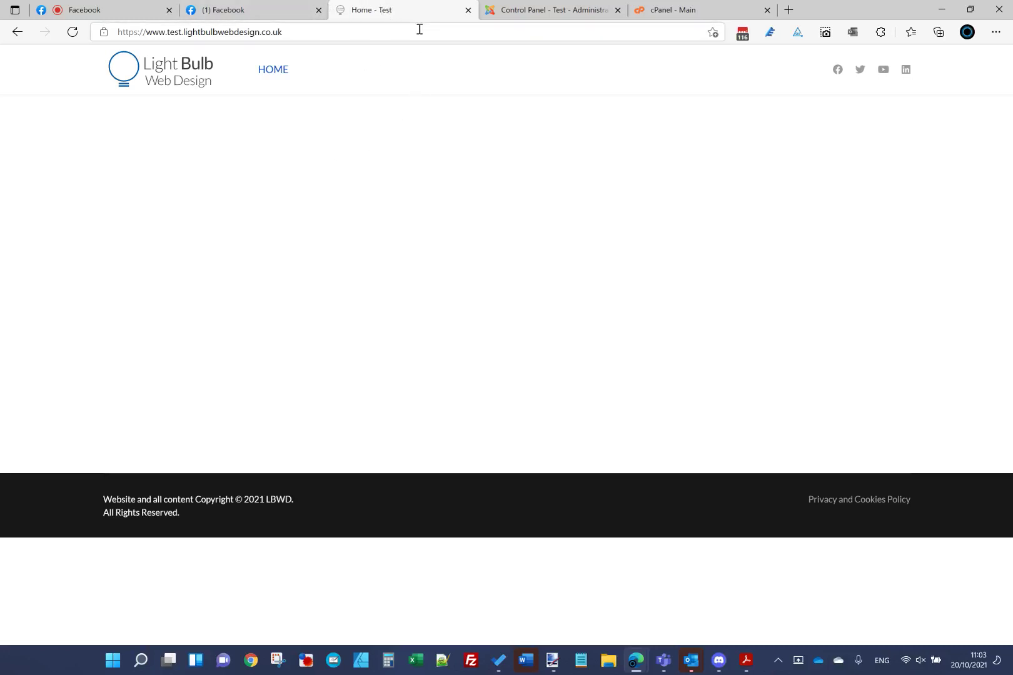
left_click(509, 11)
left_click(51, 53)
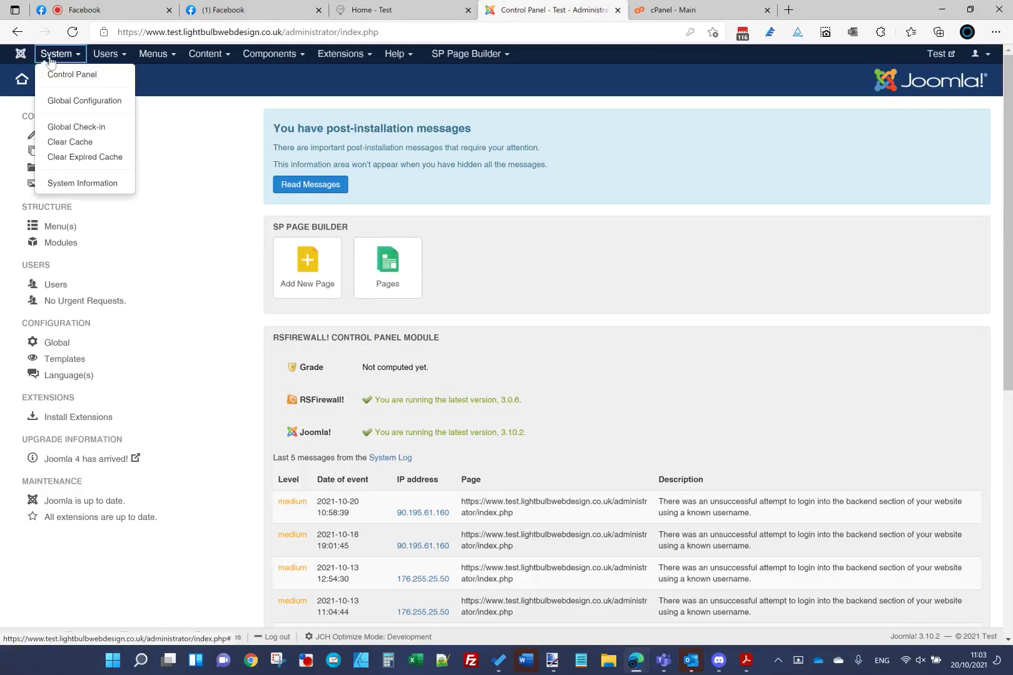
left_click(78, 98)
left_click(132, 17)
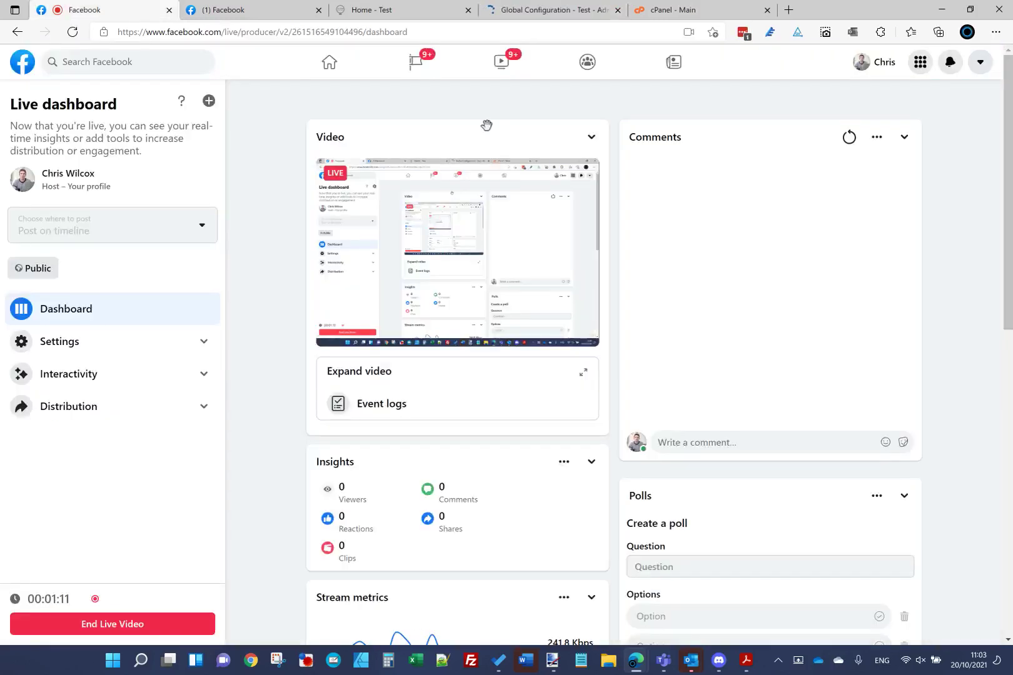
left_click(516, 10)
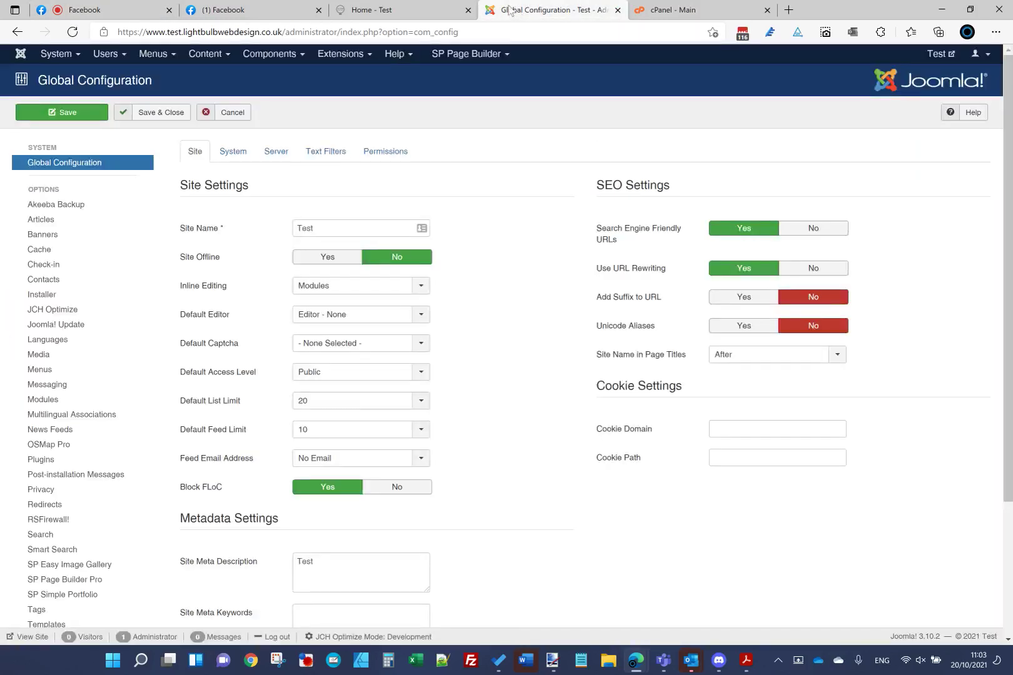
key("ctrl+shift+Tab")
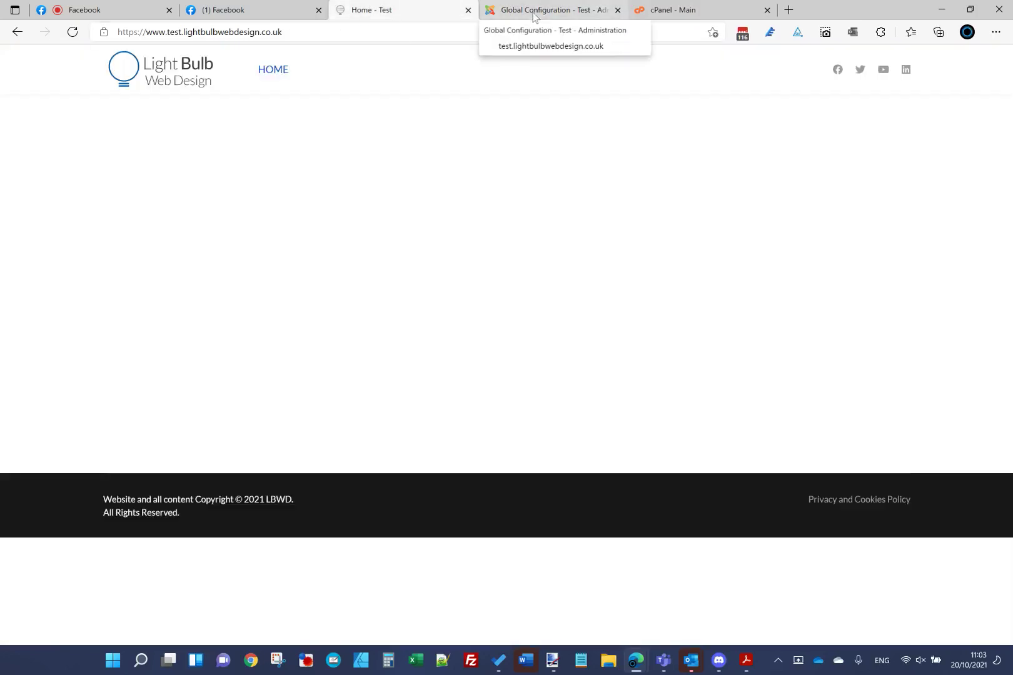
left_click(533, 16)
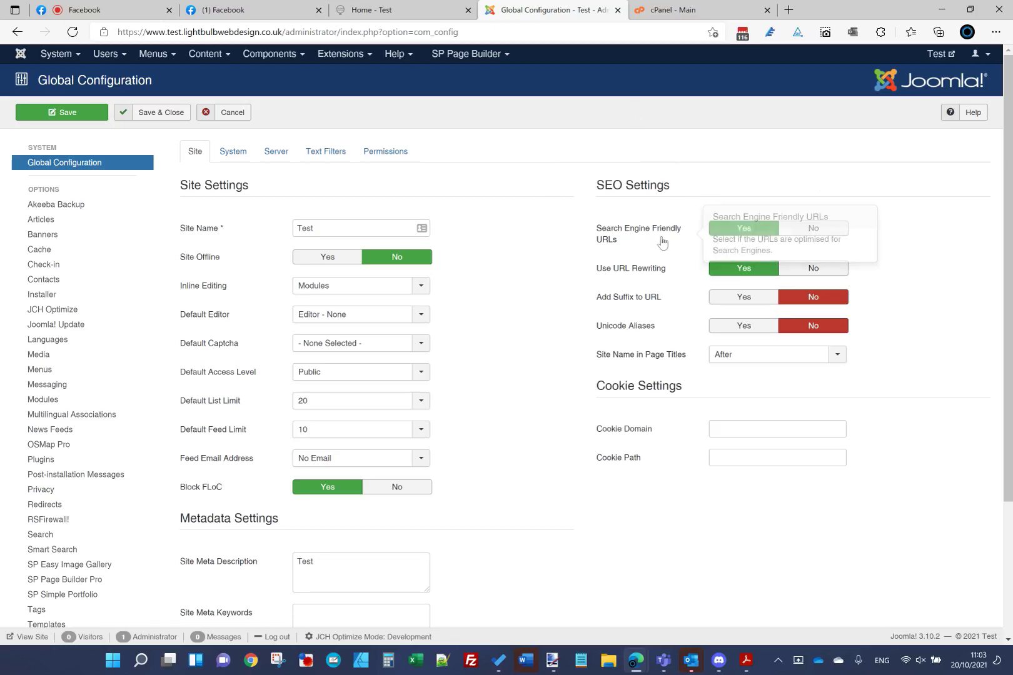
- Switch to cPanel and locate the .htaccess file inside the public_html folder with File Manager
left_click(669, 17)
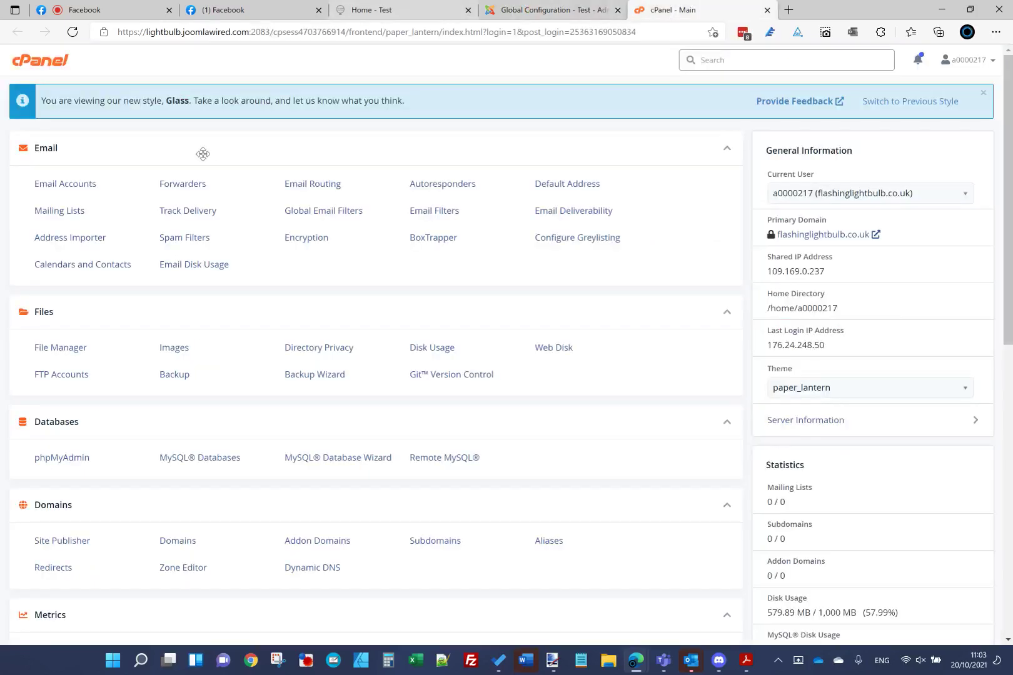
left_click(61, 347)
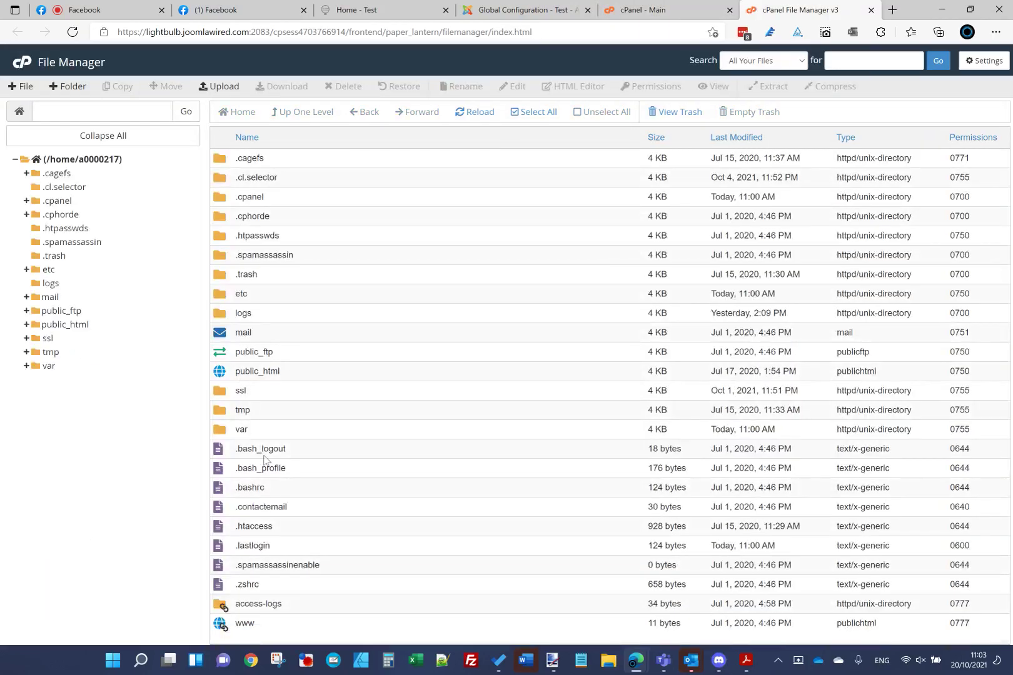
left_click(86, 330)
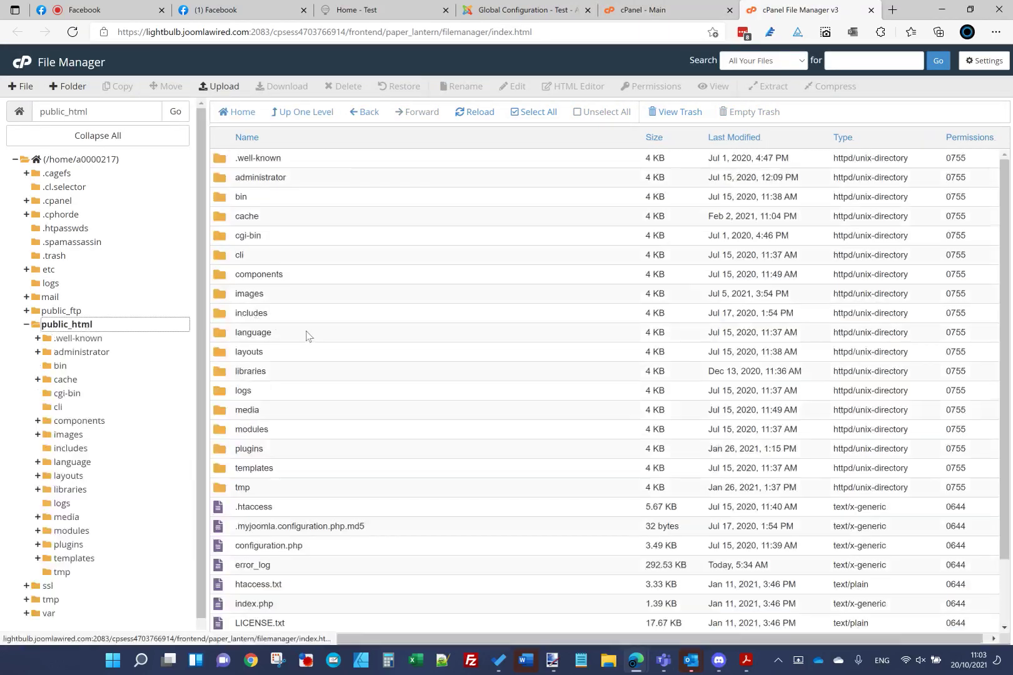
left_click(279, 510)
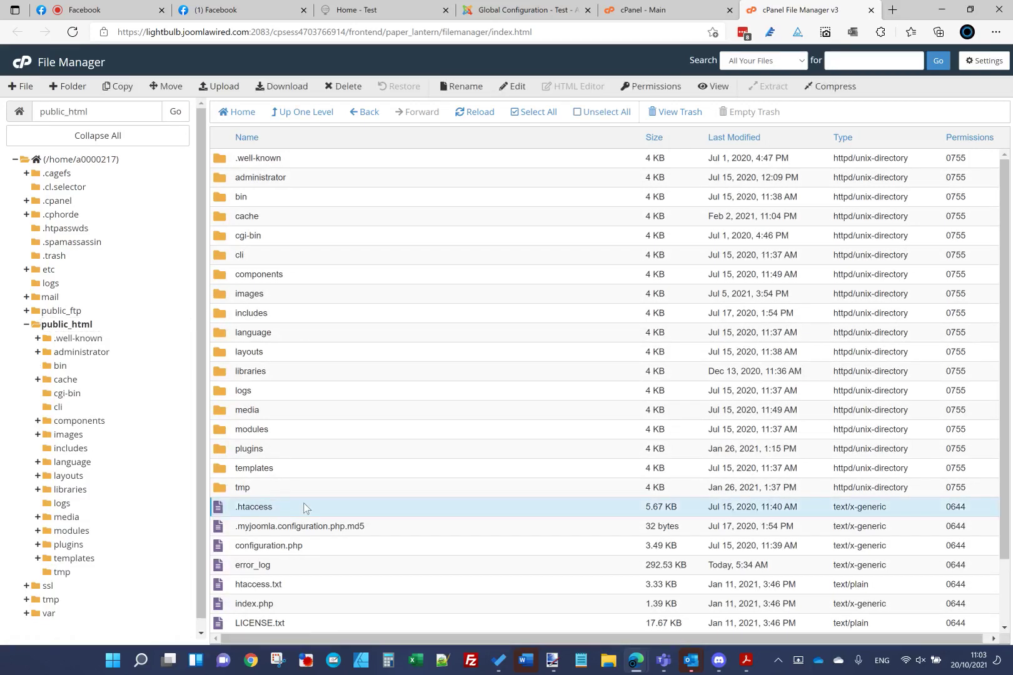
- Examine Joomla's SEO settings, including Use URL Rewriting, alongside the address of the test site's home page
left_click(501, 10)
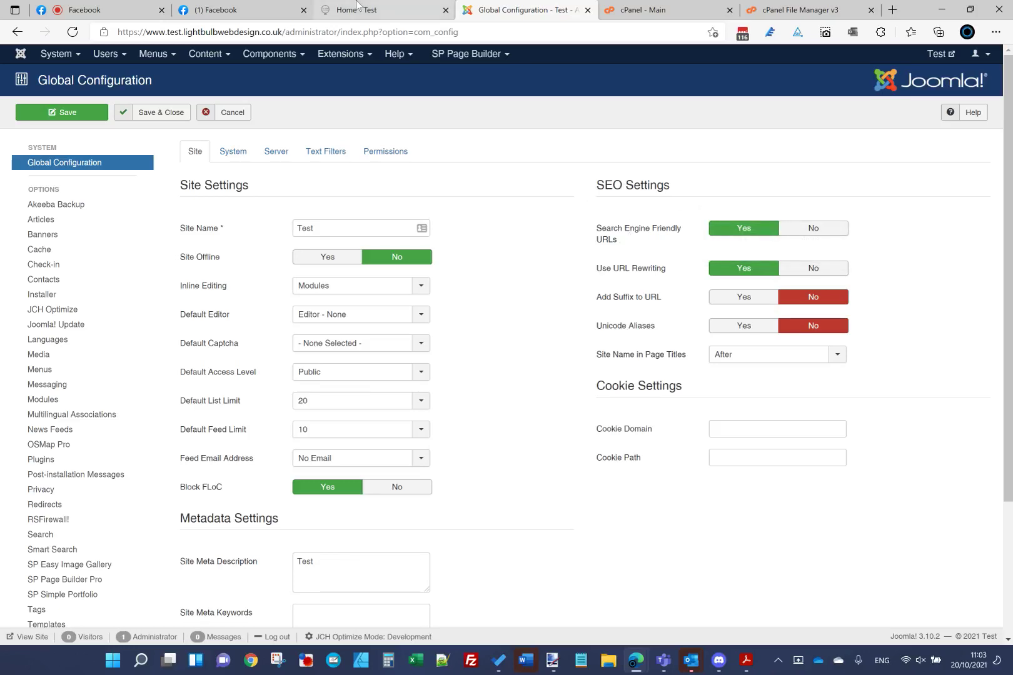
left_click(249, 16)
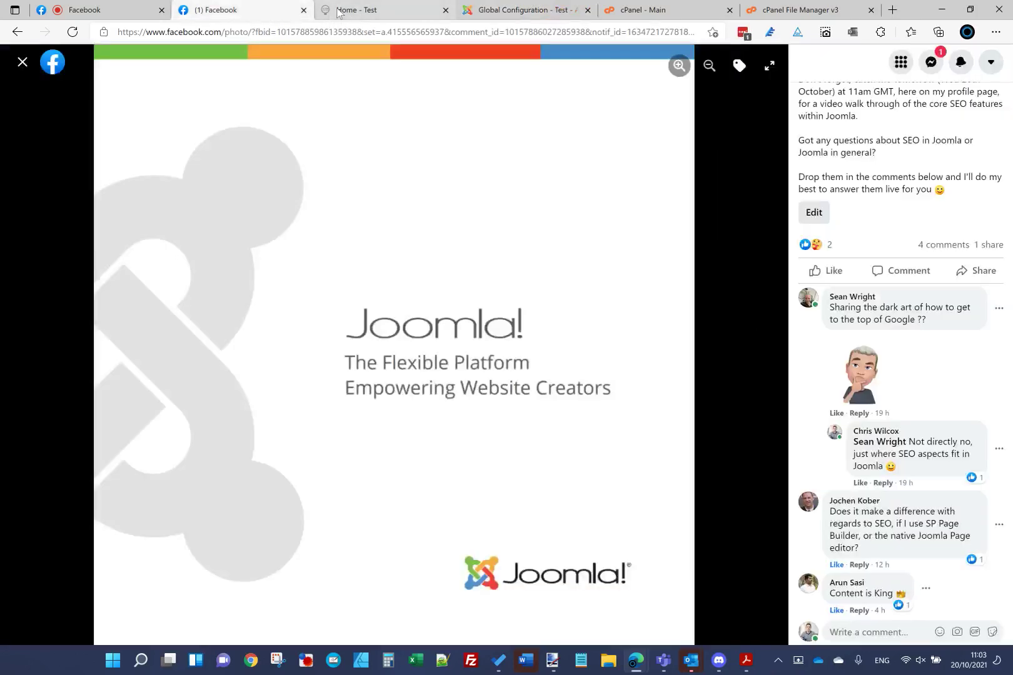
left_click(341, 11)
left_click(343, 32)
left_click(345, 31)
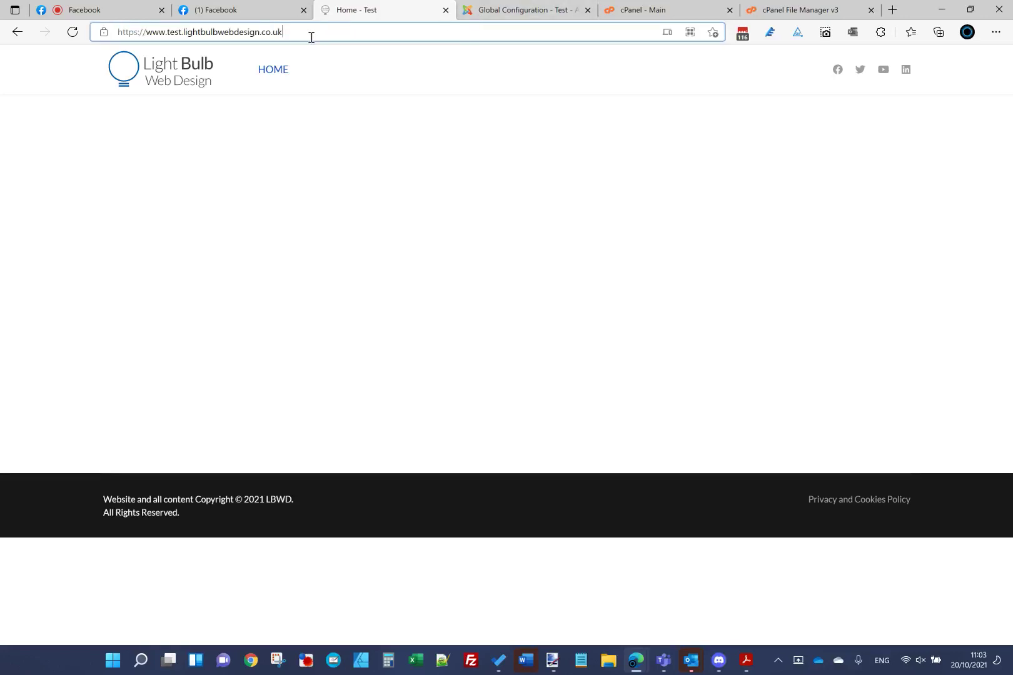
left_click(524, 11)
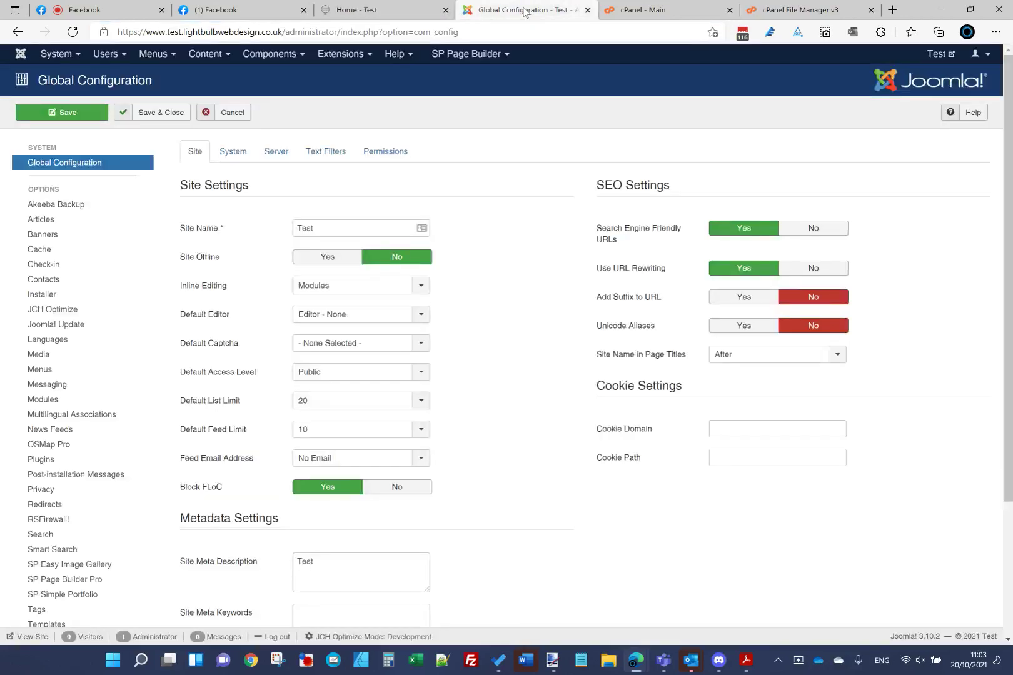
mouse_move(615, 274)
left_click(366, 11)
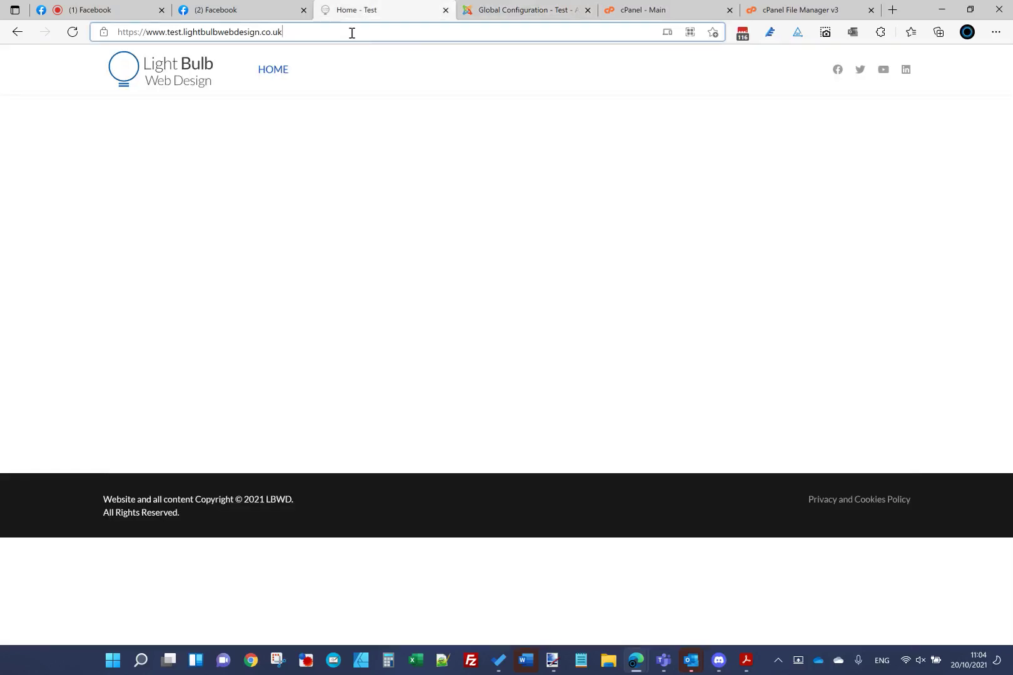
left_click(141, 6)
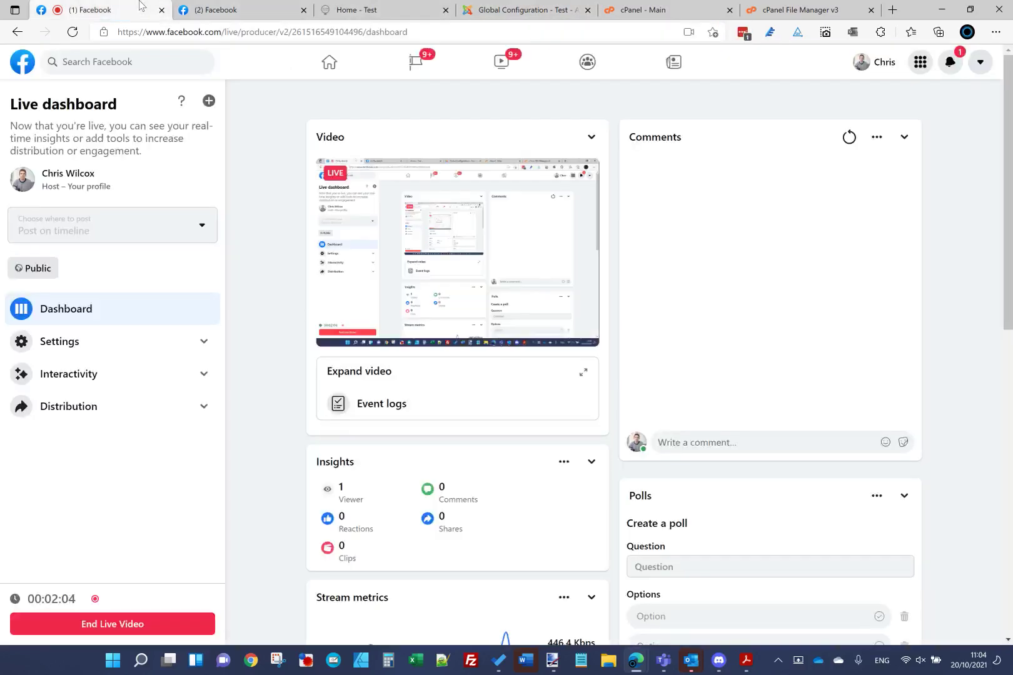
left_click(341, 11)
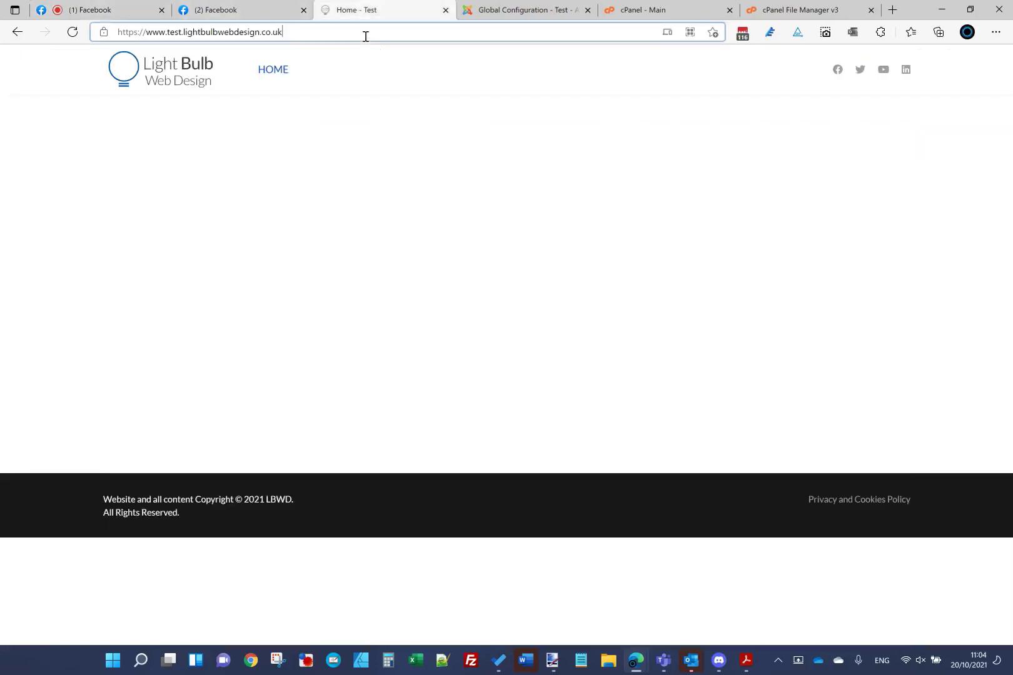
- Save Global Configuration with Site Name in Page Titles set to Before and reload the test site's home page to check its title
left_click(504, 11)
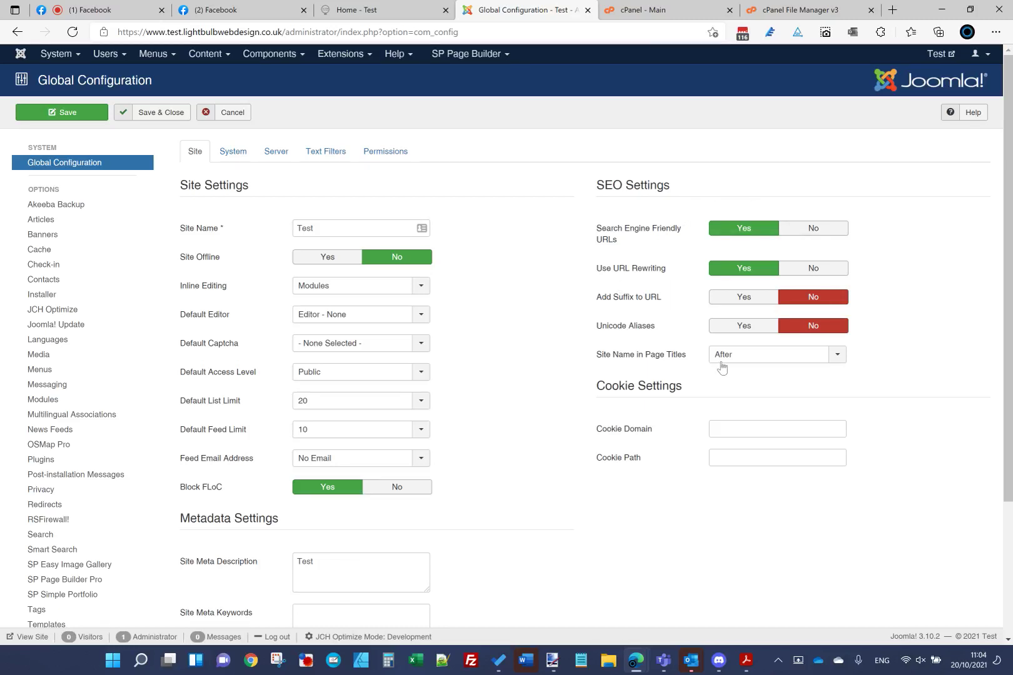
mouse_move(639, 361)
left_click(756, 360)
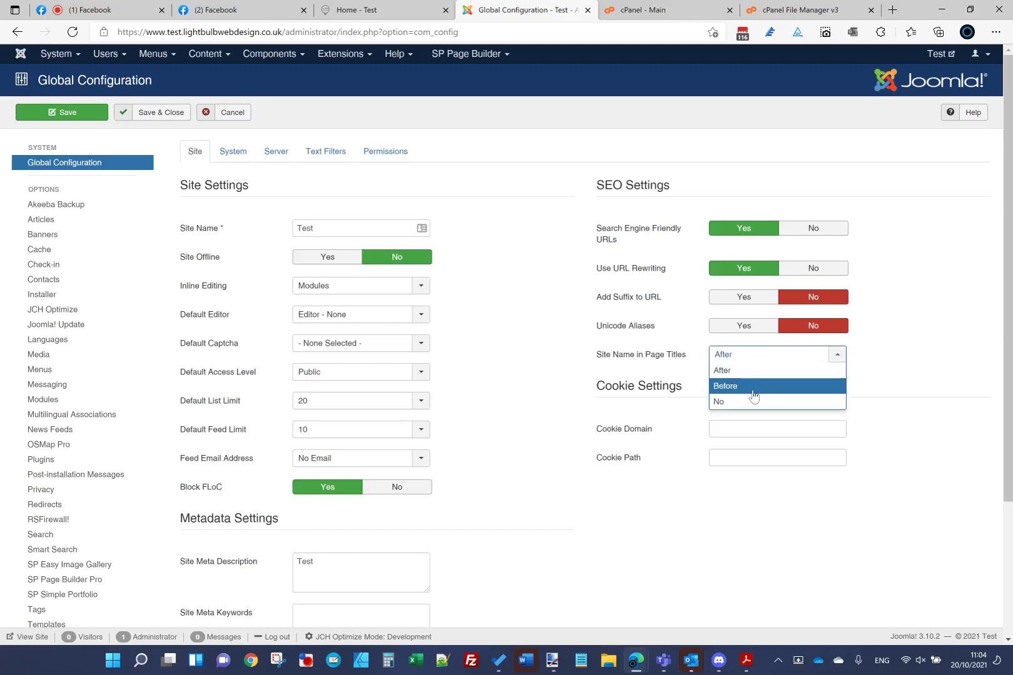
left_click(750, 388)
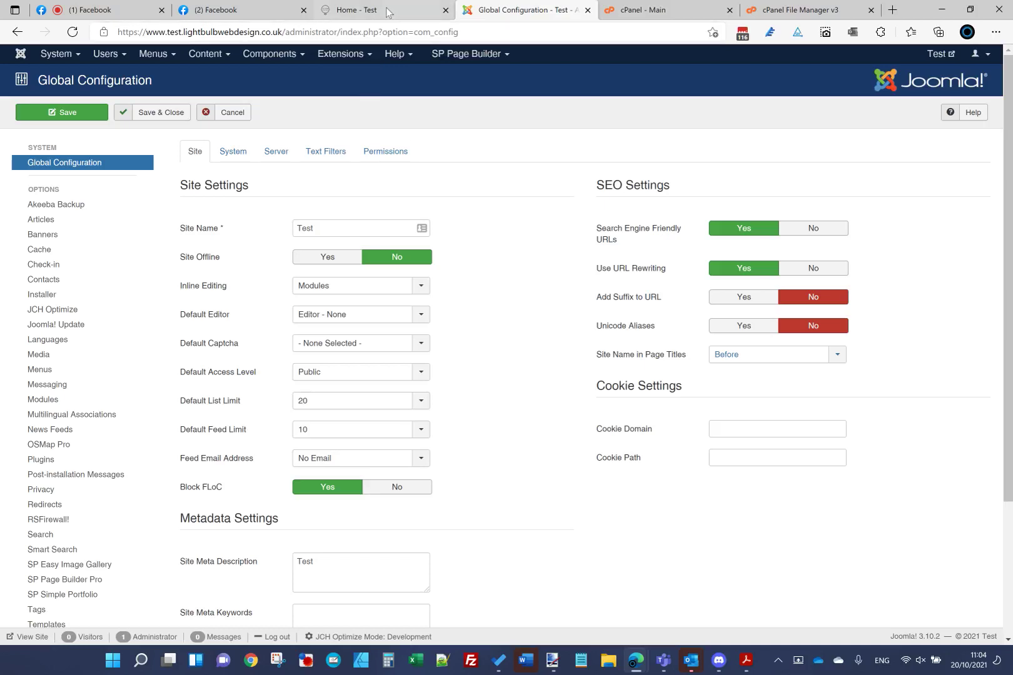
left_click(79, 119)
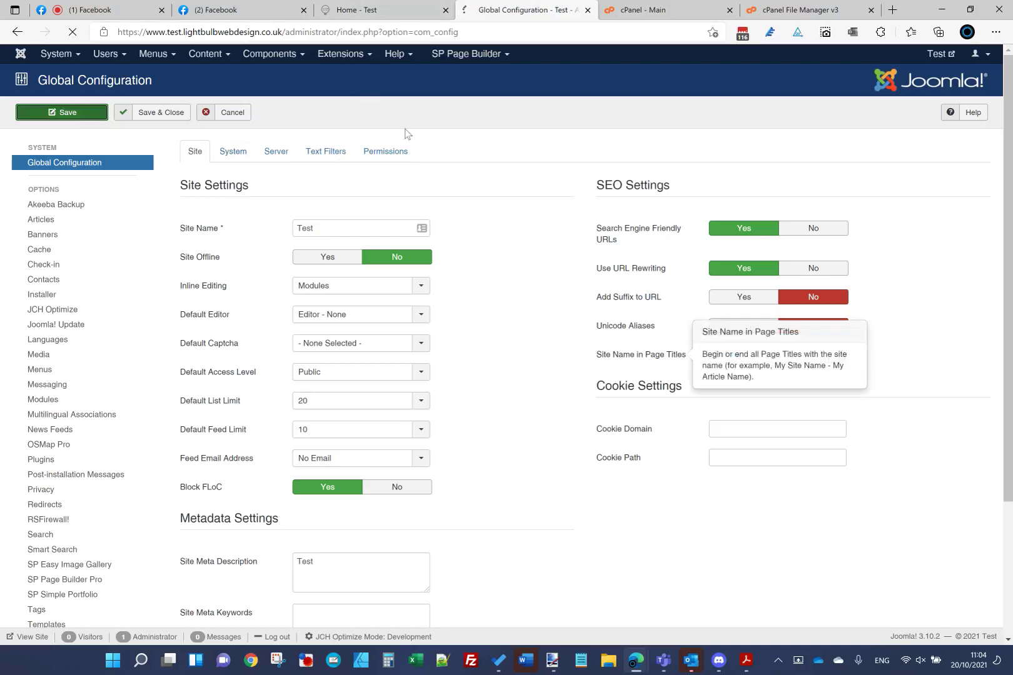
left_click(345, 11)
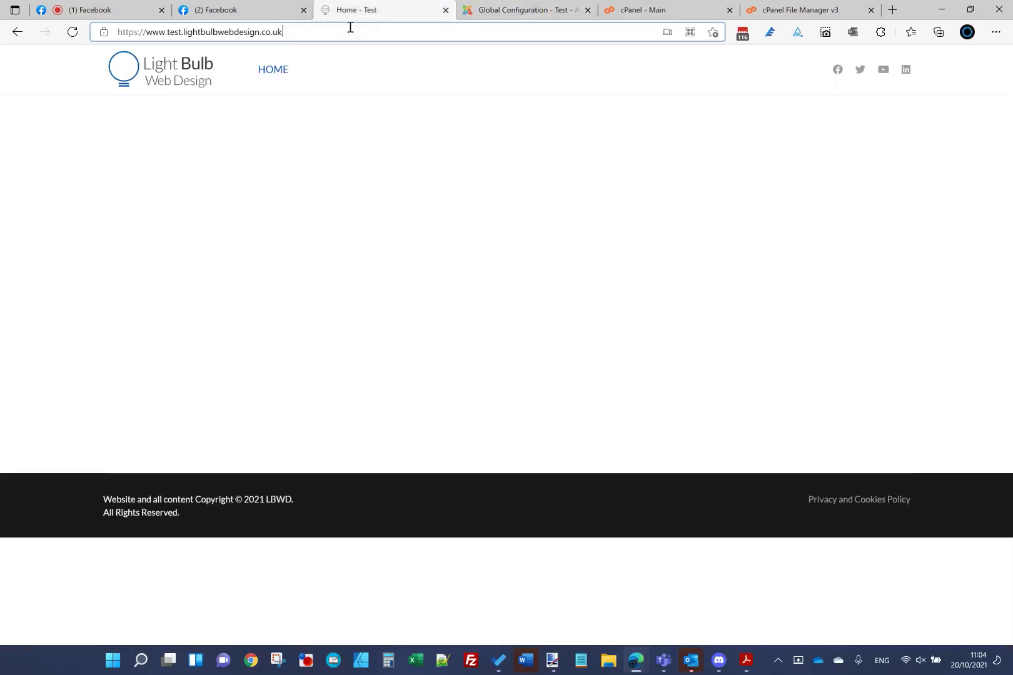
key("Return")
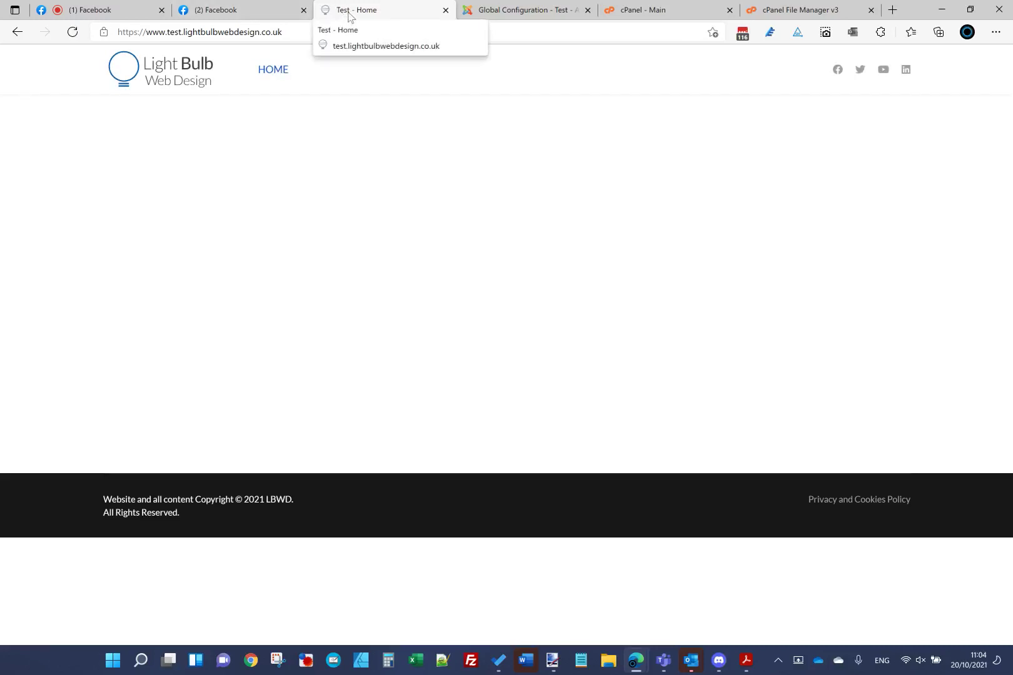
- Save Global Configuration with Site Name in Page Titles set back to After and reload the home page to check its title
left_click(519, 10)
left_click(750, 403)
left_click(751, 418)
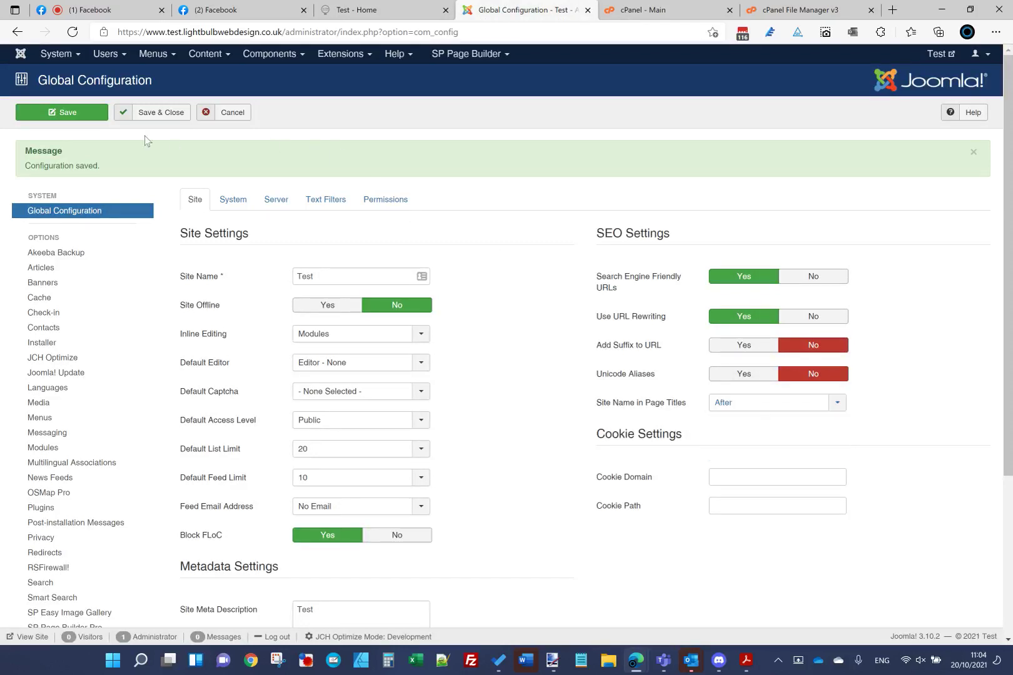
left_click(94, 114)
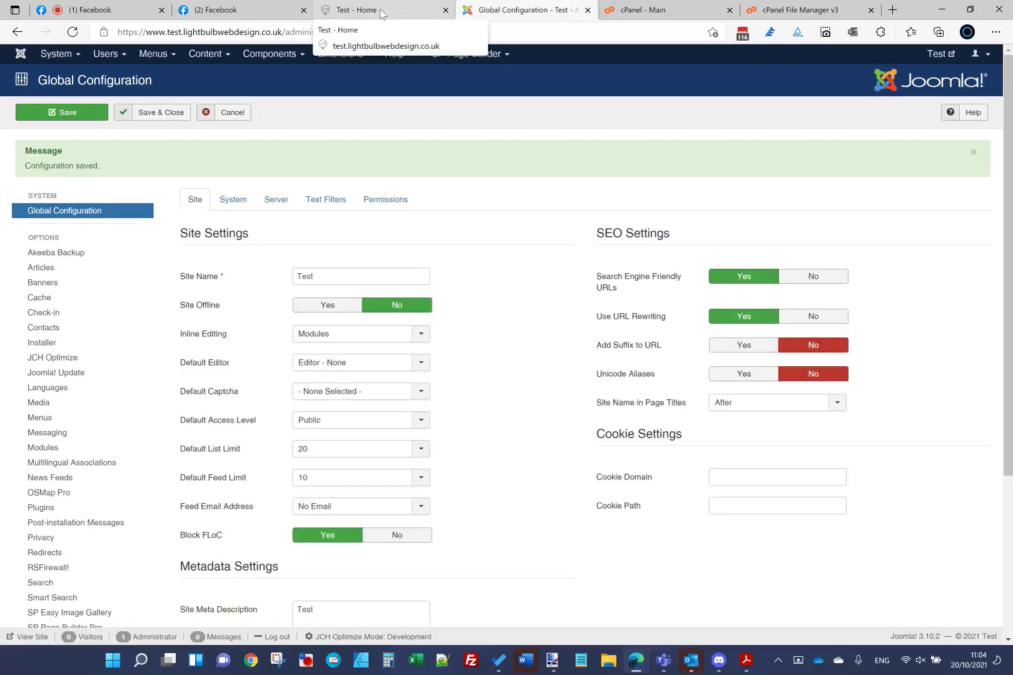
left_click(381, 10)
left_click(384, 32)
key("Return")
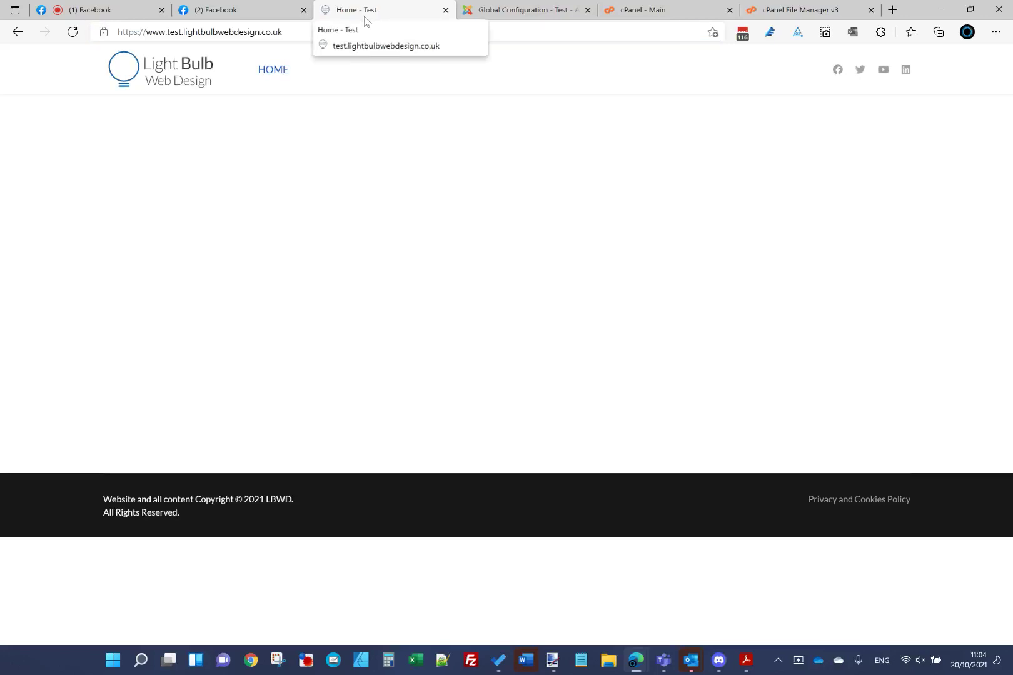
- Save Global Configuration with Site Name in Page Titles set to No and reload the home page to check its title
left_click(545, 12)
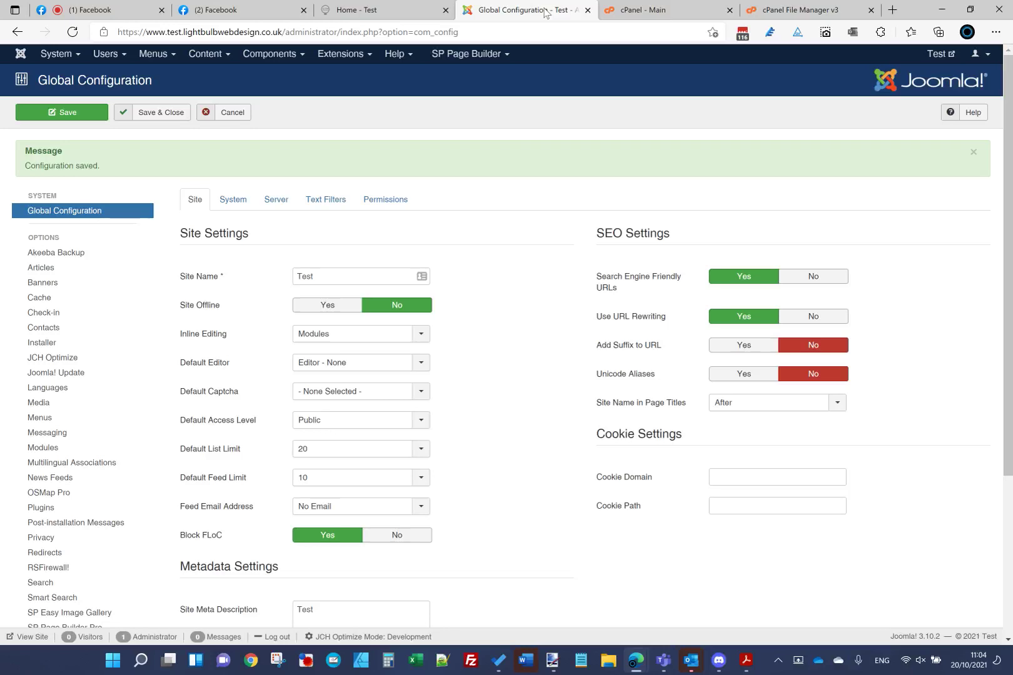
left_click(753, 412)
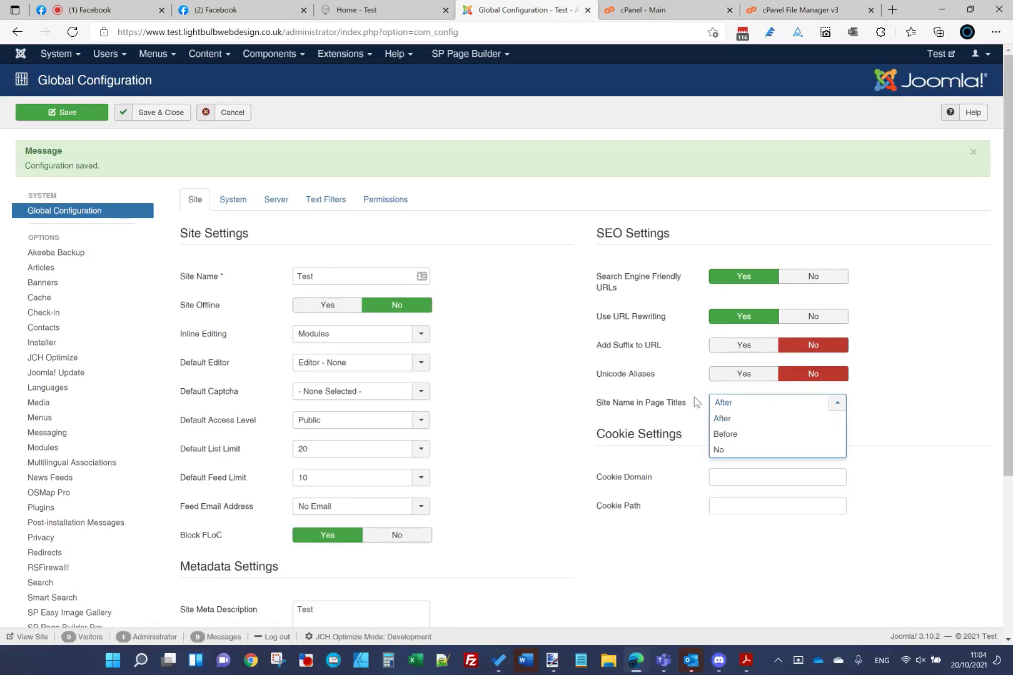
left_click(750, 419)
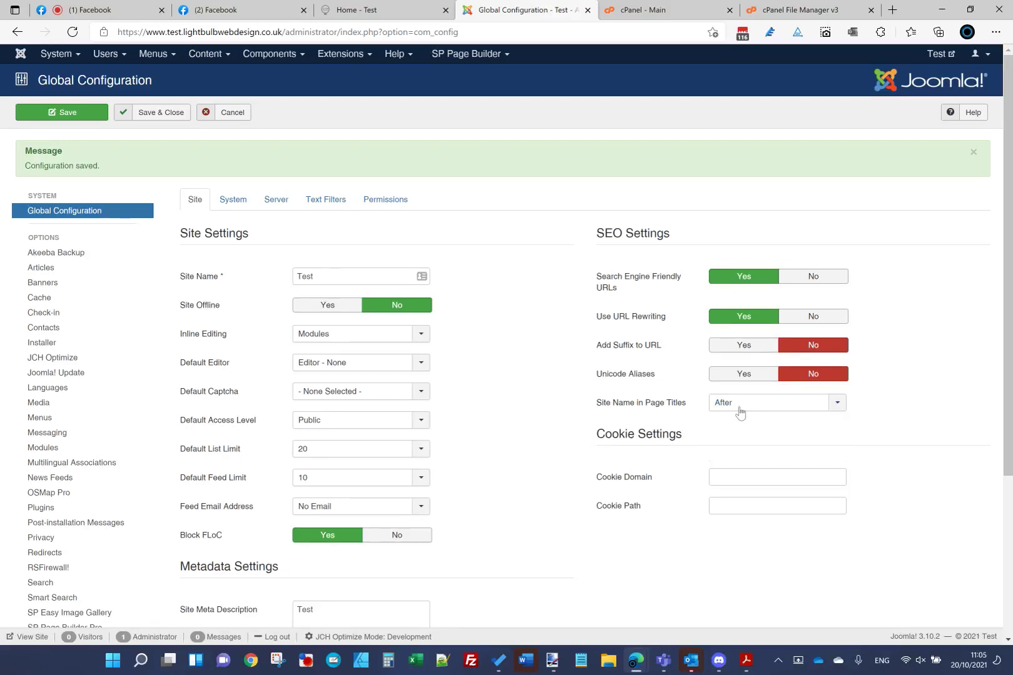
left_click(763, 409)
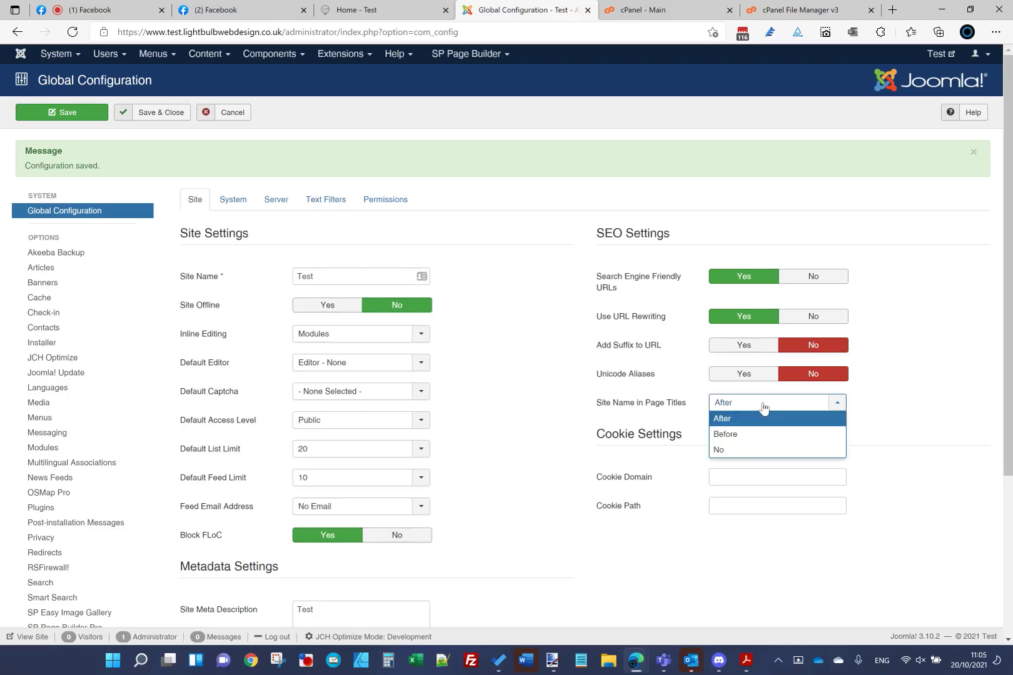
left_click(736, 451)
left_click(93, 113)
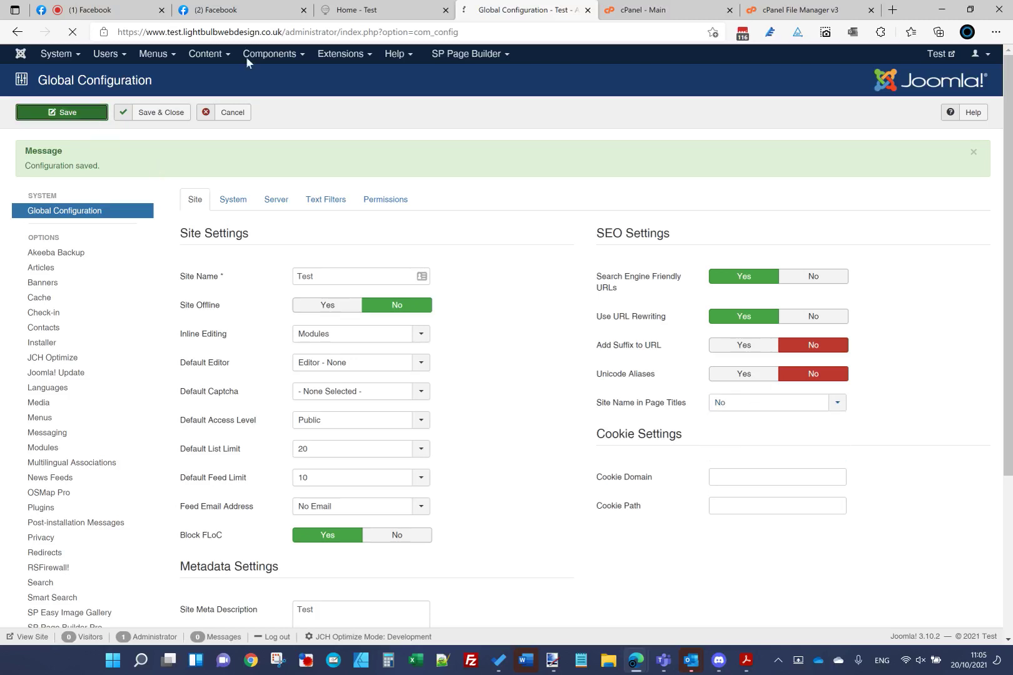
left_click(368, 10)
left_click(371, 36)
key("Return")
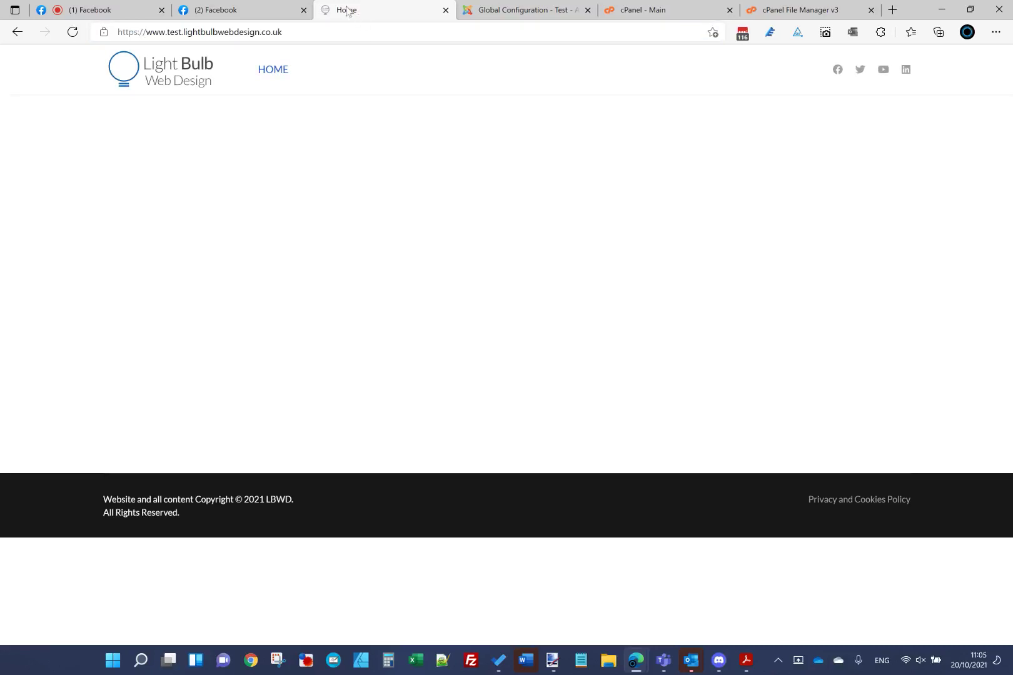
- Restore Site Name in Page Titles to After, save the configuration, and recheck the title on the reloaded home page
left_click(513, 10)
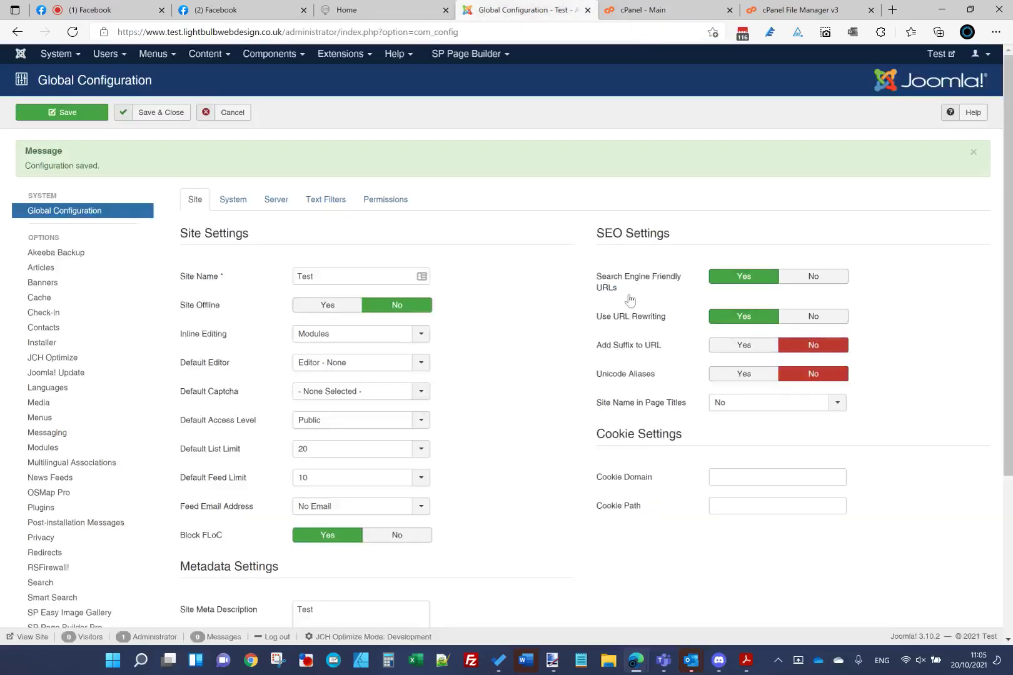
left_click(735, 409)
left_click(743, 419)
left_click(105, 113)
left_click(350, 10)
key("F5")
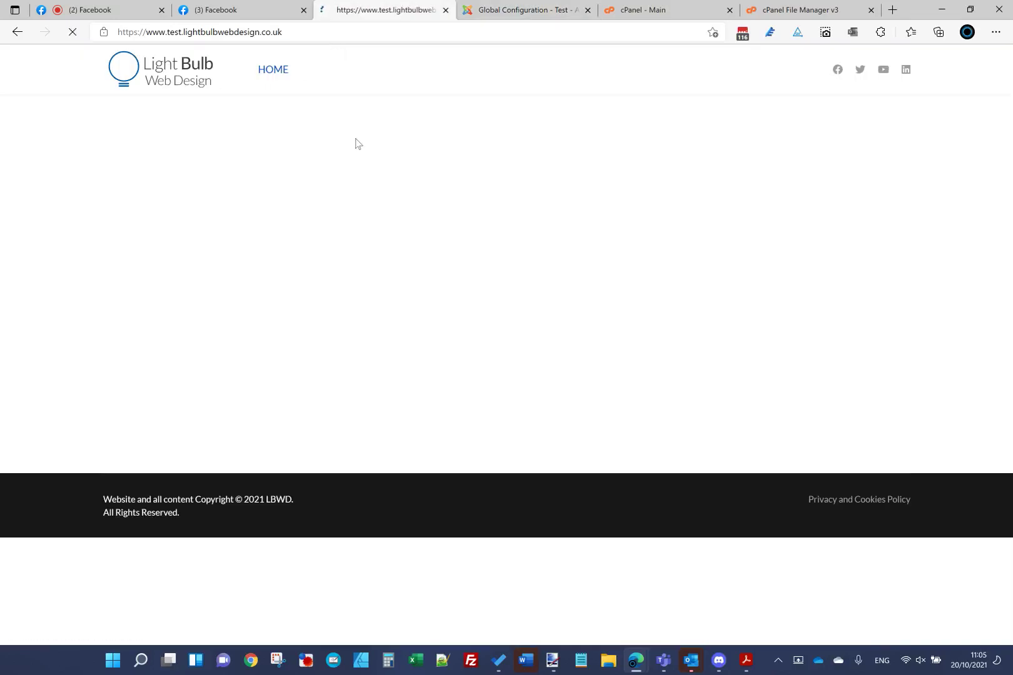
left_click(482, 14)
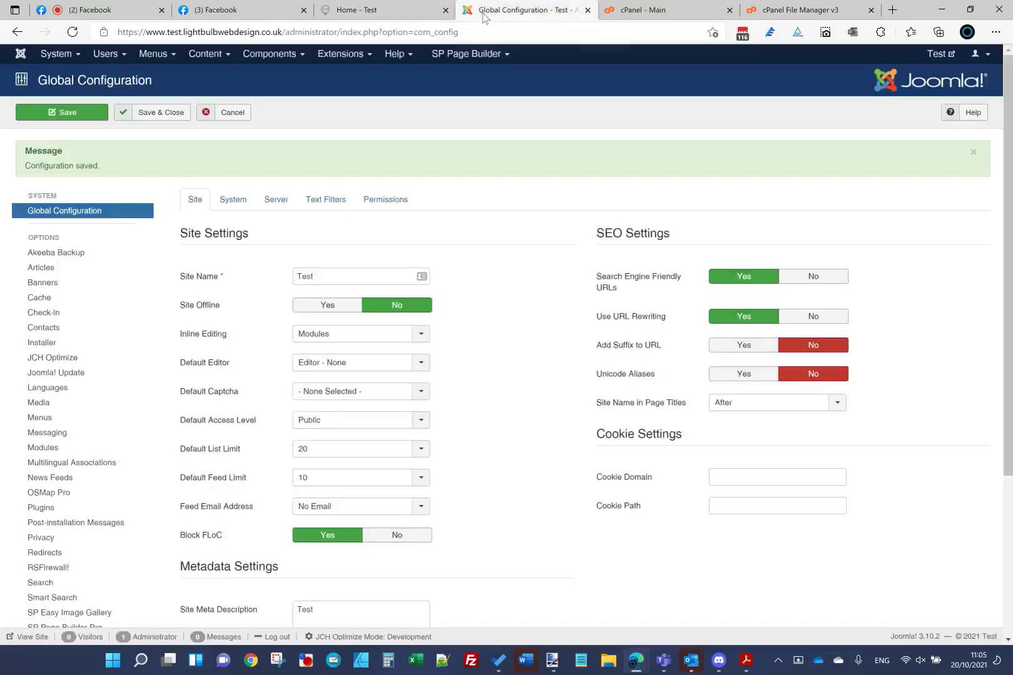
- Try "MyBusiness Name in my City" as an example Site Name in Global Configuration, and clear the field
left_click_drag(179, 279, 224, 282)
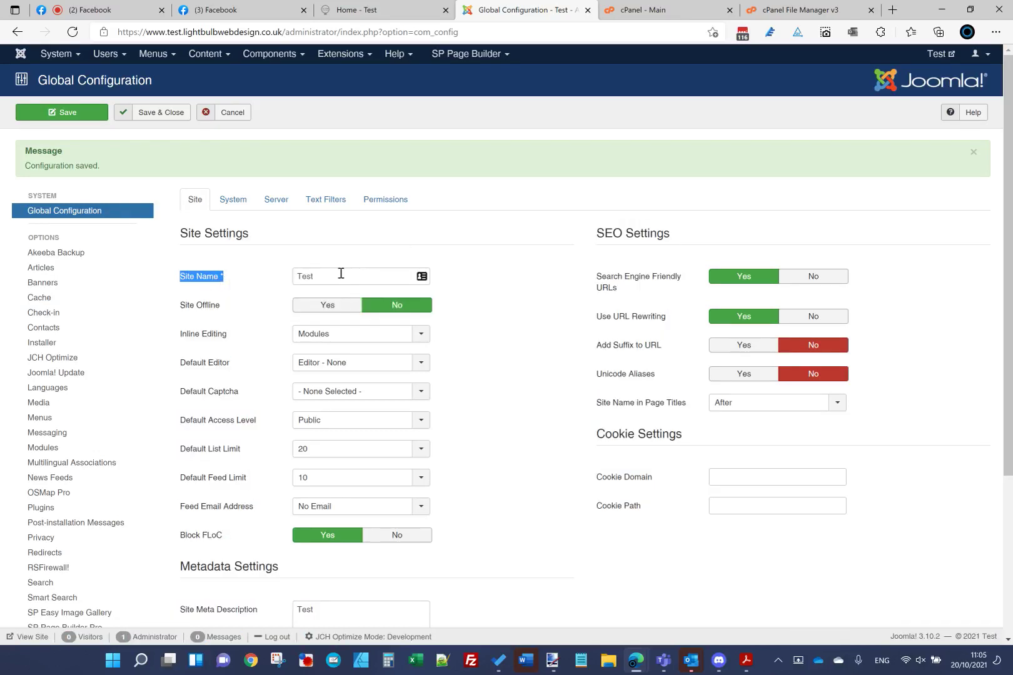
left_click_drag(332, 276, 270, 293)
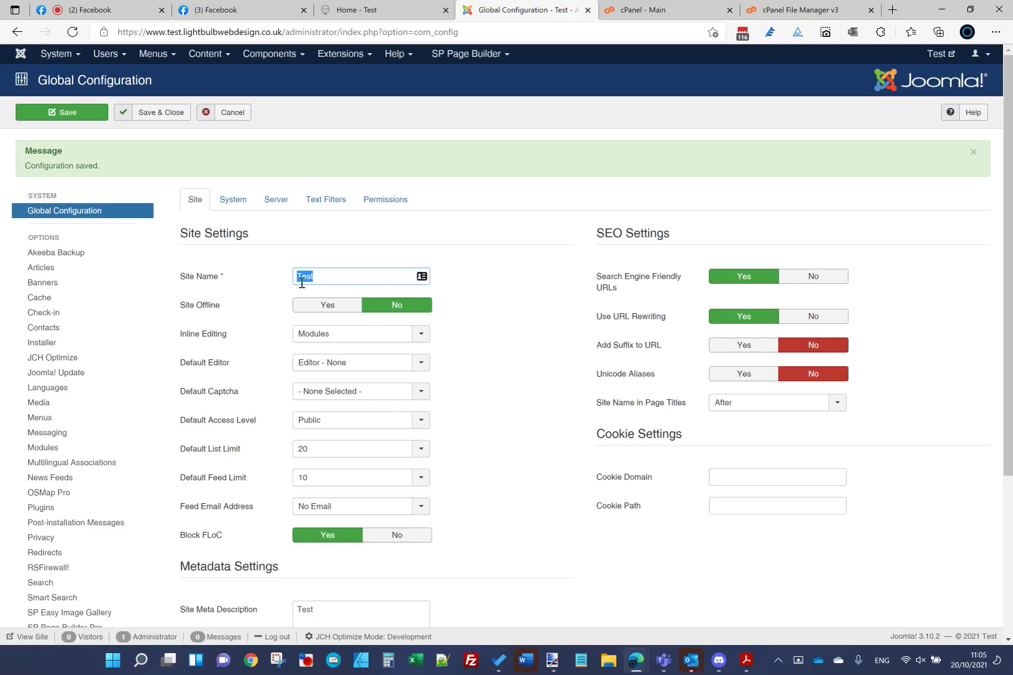
type("MyBusiness Name in my City")
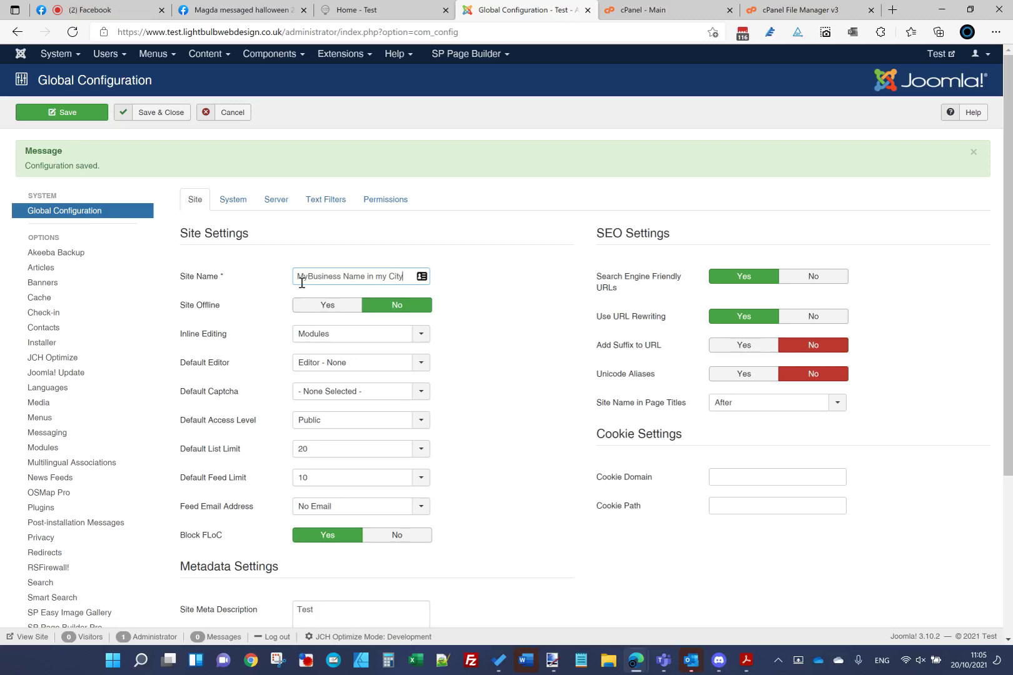
key("BackSpace")
key("BackSpace")
key("BackSpace")
key("BackSpace")
key("BackSpace")
key("BackSpace")
key("BackSpace")
key("BackSpace")
key("BackSpace")
key("BackSpace")
key("BackSpace")
key("BackSpace")
key("BackSpace")
key("BackSpace")
key("BackSpace")
key("BackSpace")
key("BackSpace")
key("BackSpace")
key("BackSpace")
key("BackSpace")
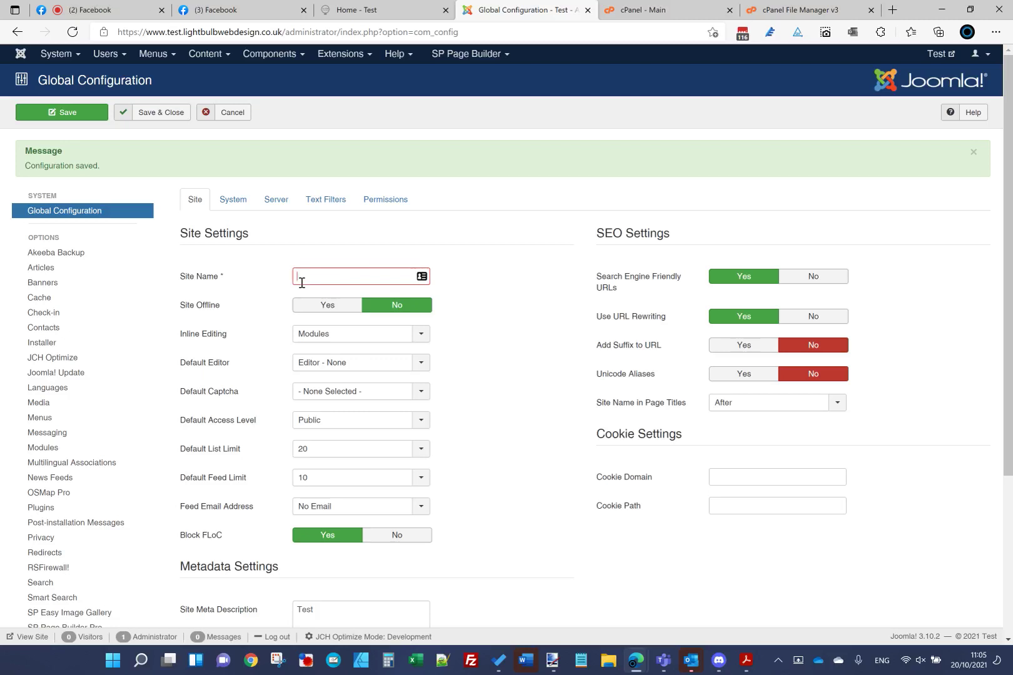
- Set the Site Name to "Light Bulb Web Design in Carlisle", save the configuration, and check the home page title
type("Light Bu")
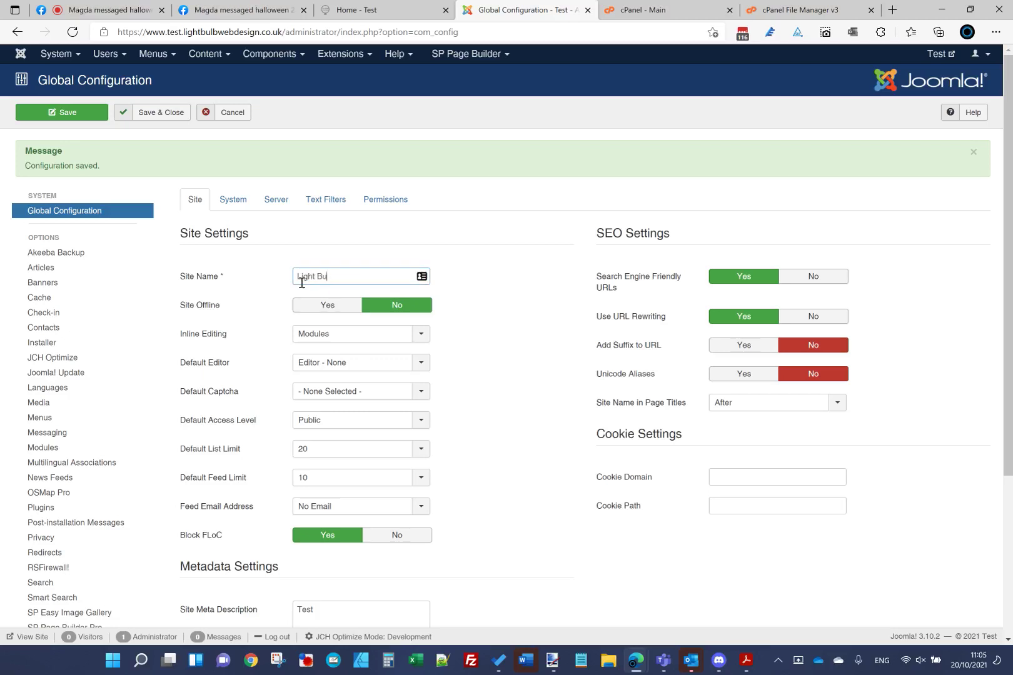
type("lb Beb De")
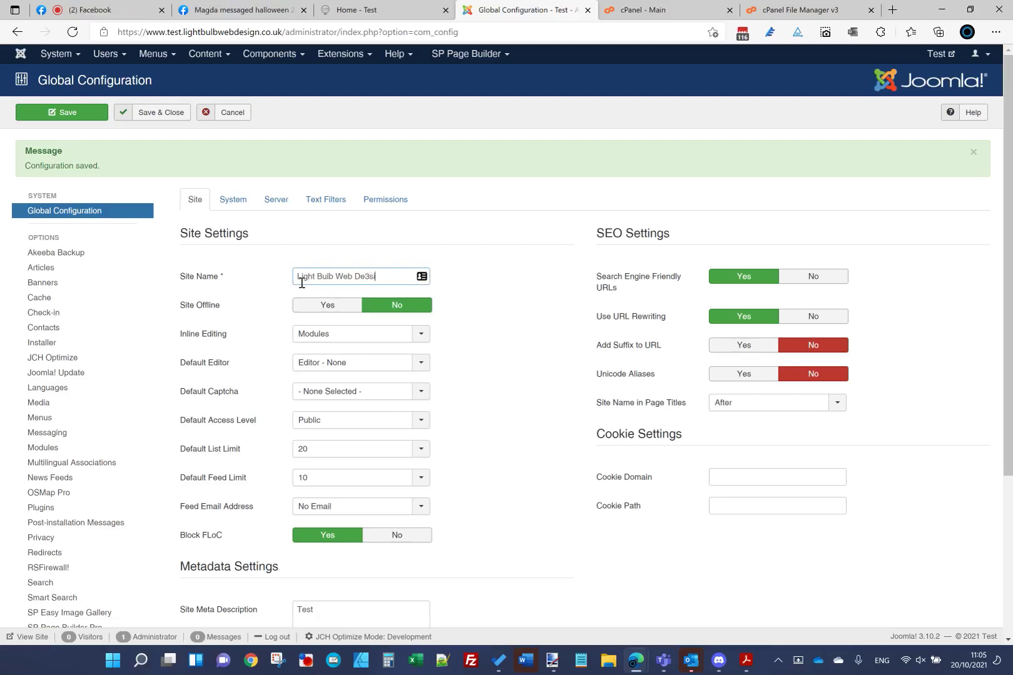
type("sign in Carlisle")
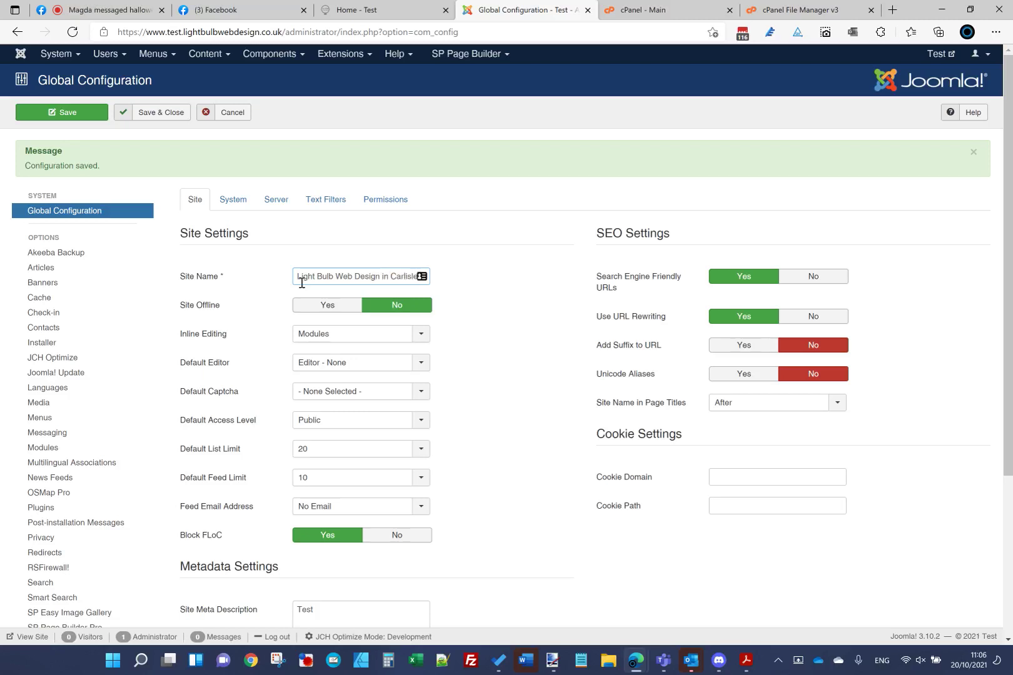
left_click(69, 112)
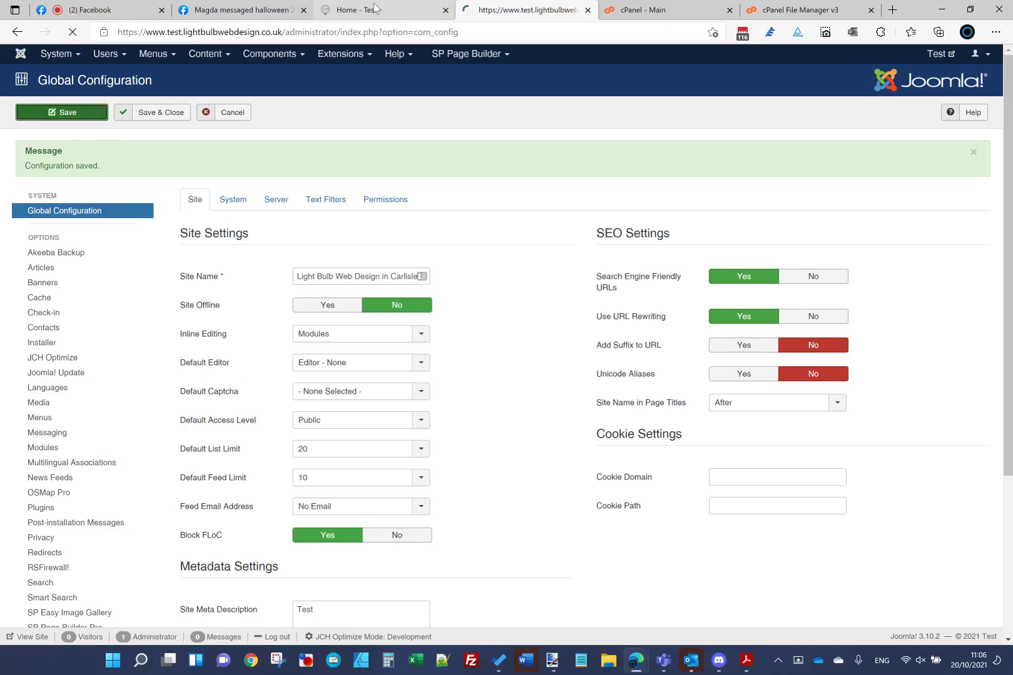
left_click(375, 9)
left_click(243, 129)
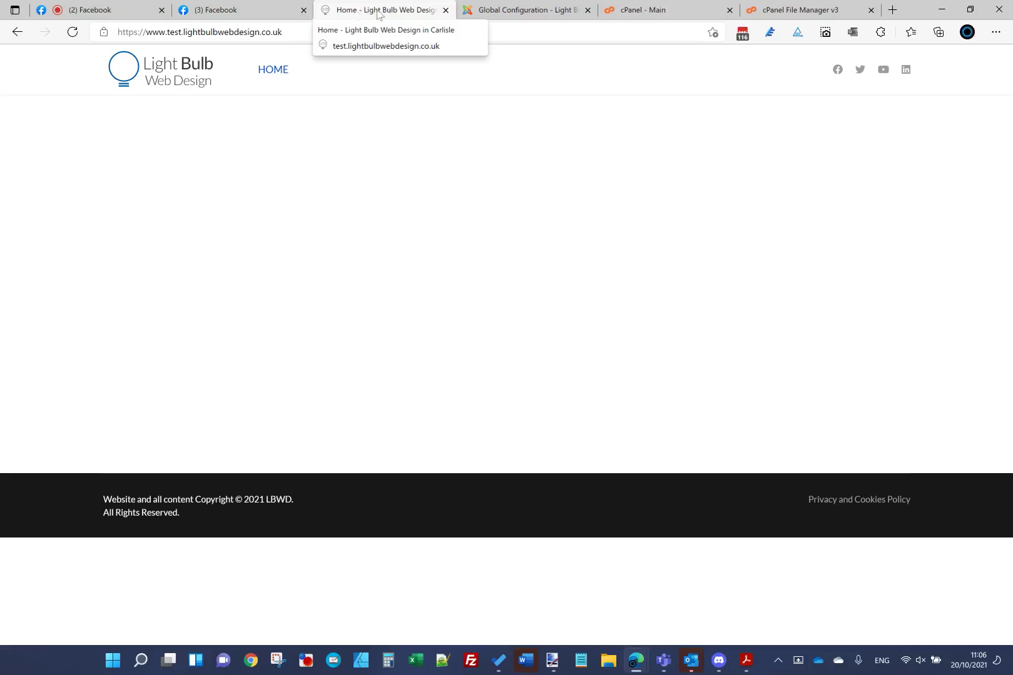
- Restore the Site Name to "Test" in Global Configuration, save it, and reload the home page to check its title
left_click(466, 11)
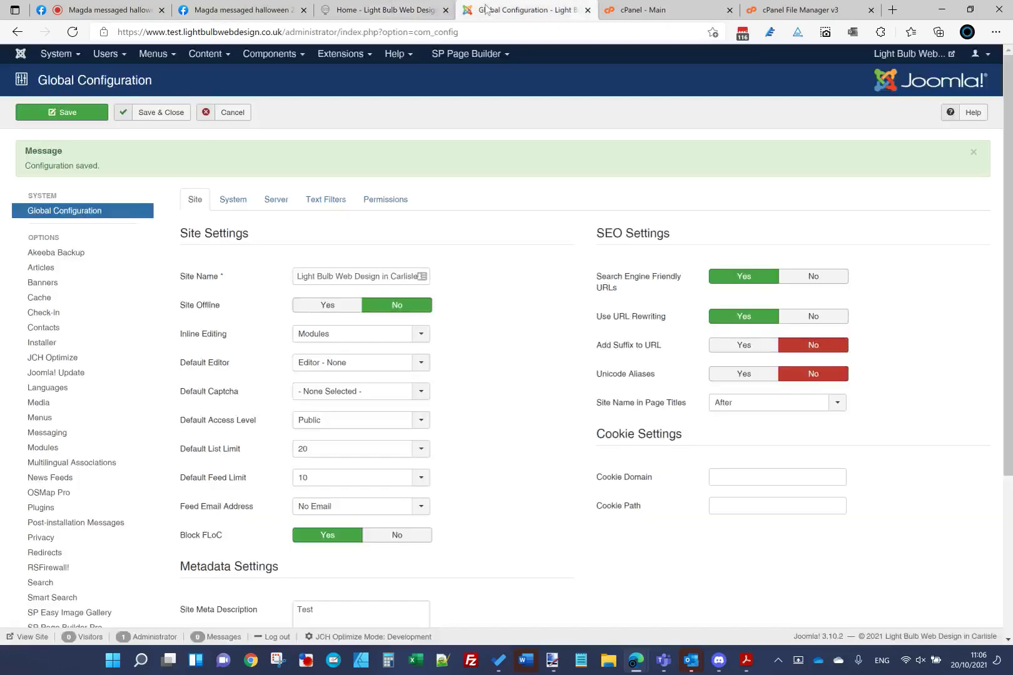
triple_click(380, 277)
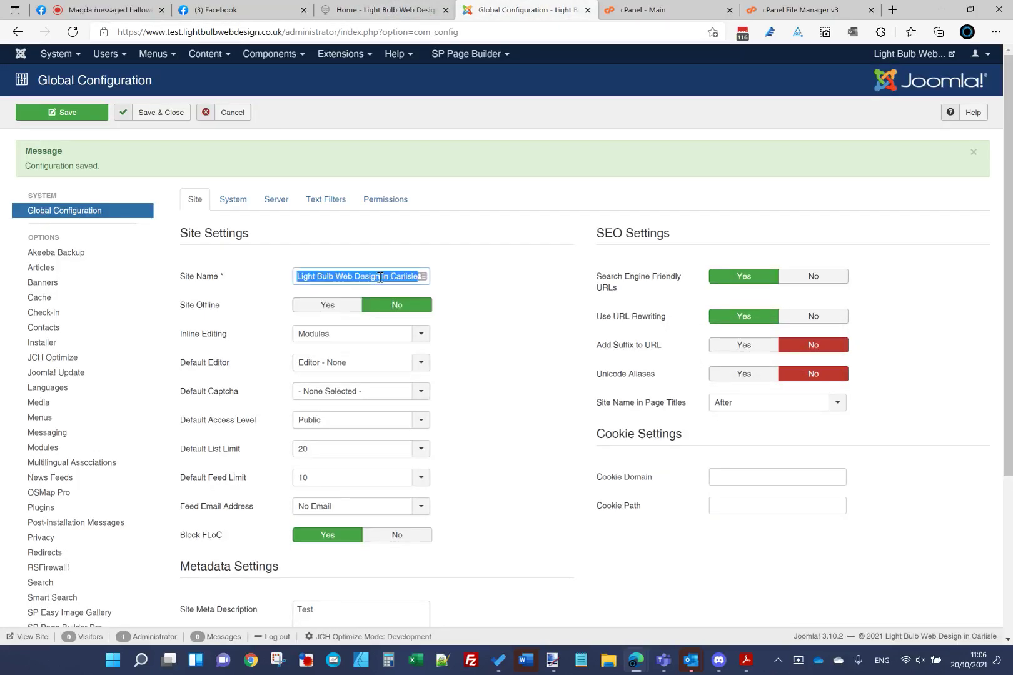
type("Test")
key("BackSpace")
key("BackSpace")
key("BackSpace")
key("BackSpace")
type("Test")
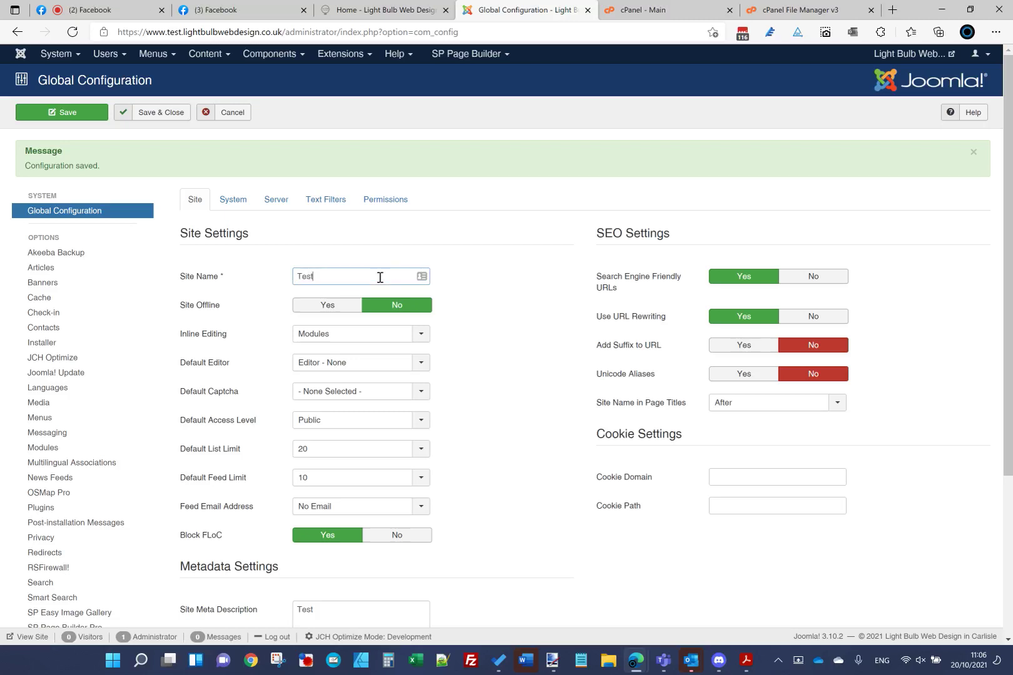
left_click(97, 113)
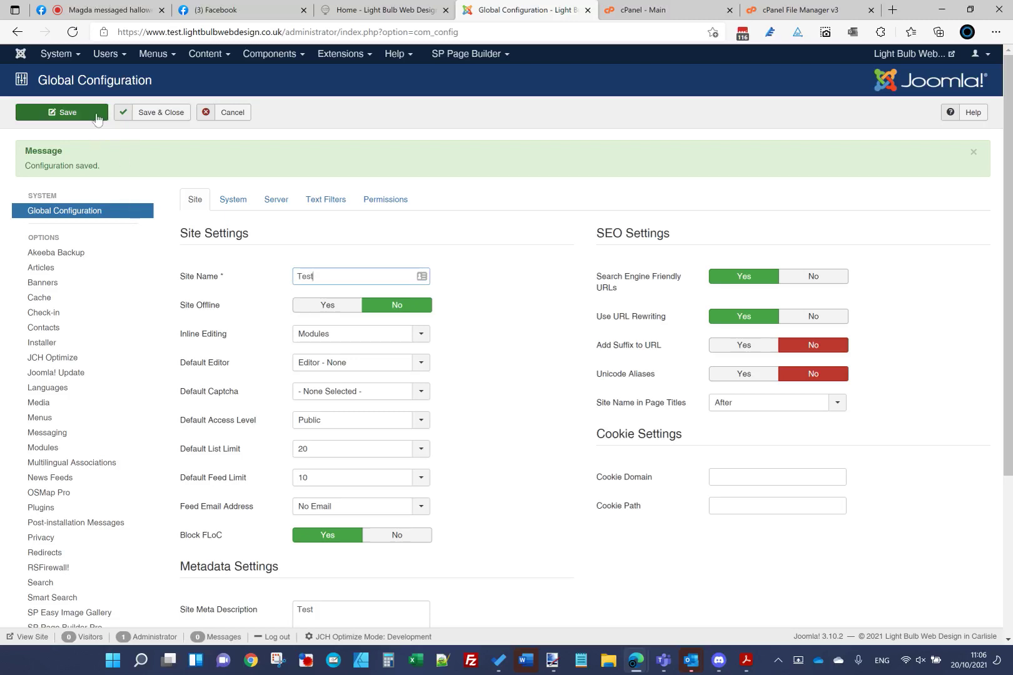
left_click(369, 10)
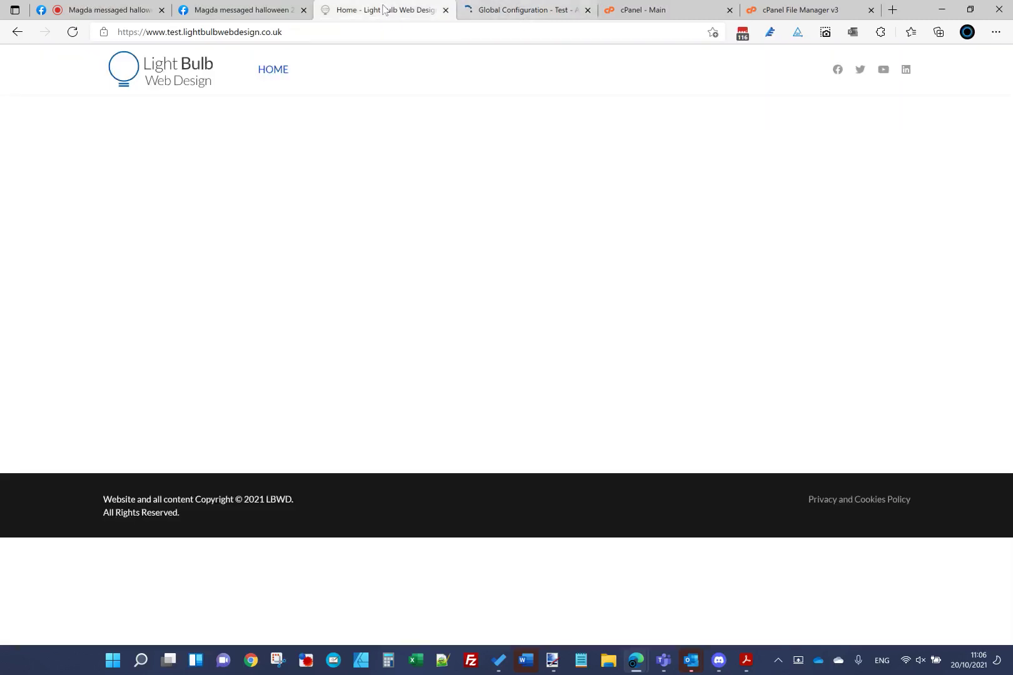
left_click(268, 71)
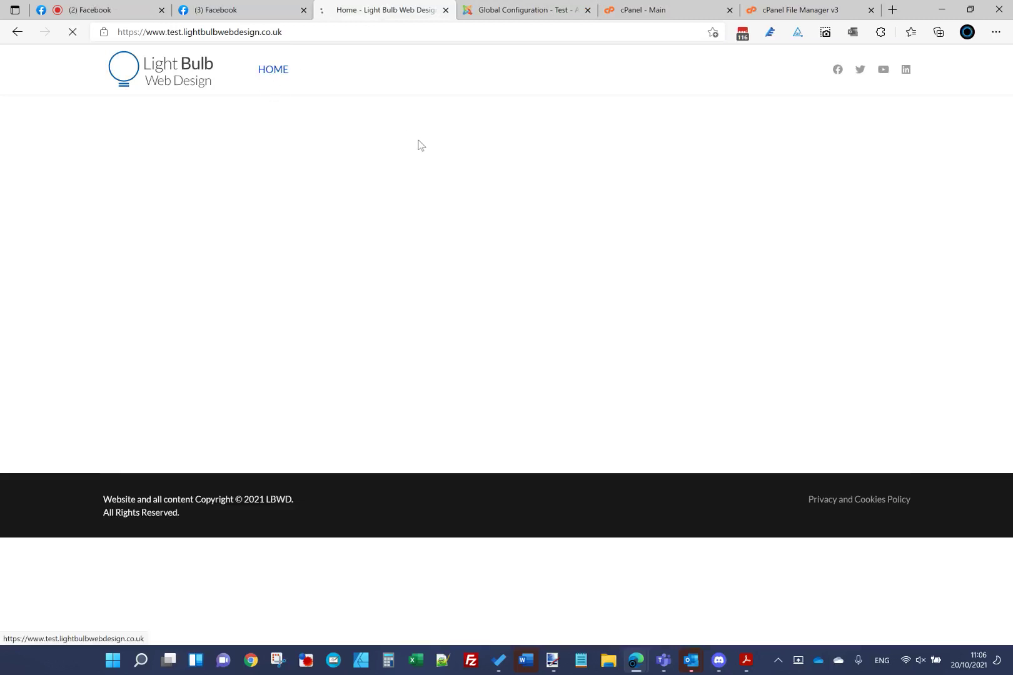
- Review the Site Name in Page Titles options in the Global Configuration SEO settings without changing the selection
left_click(500, 10)
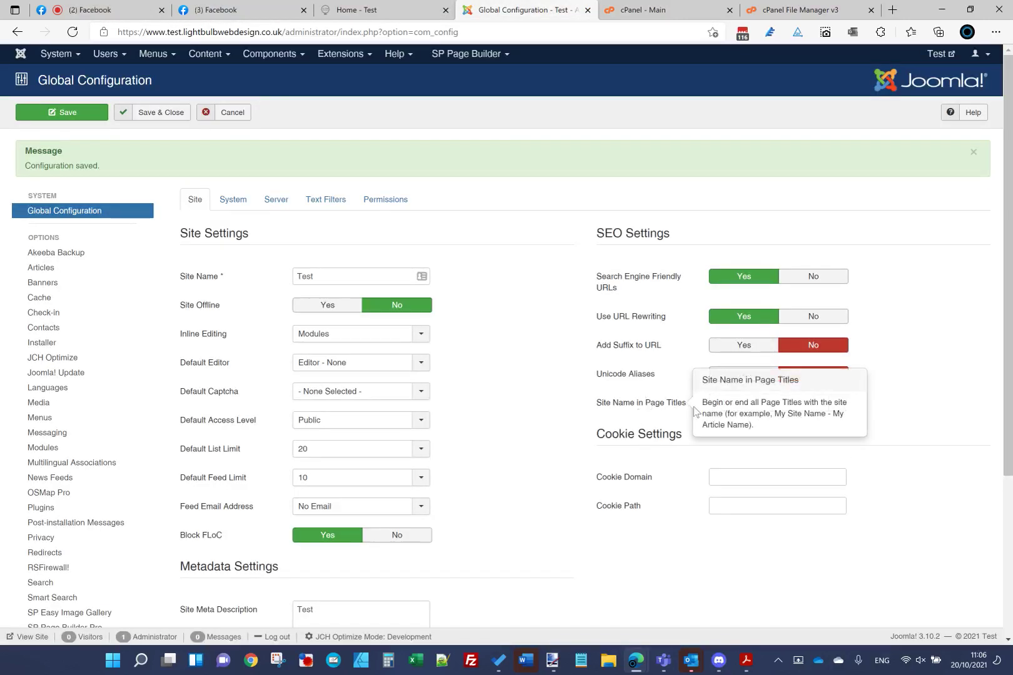
left_click(729, 403)
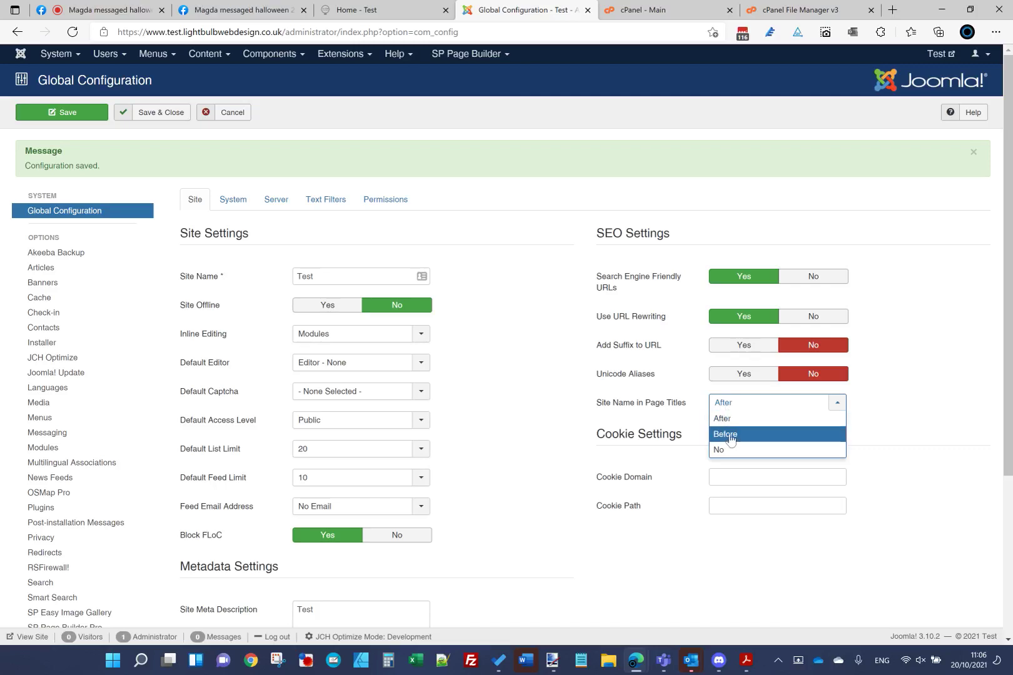
left_click(551, 404)
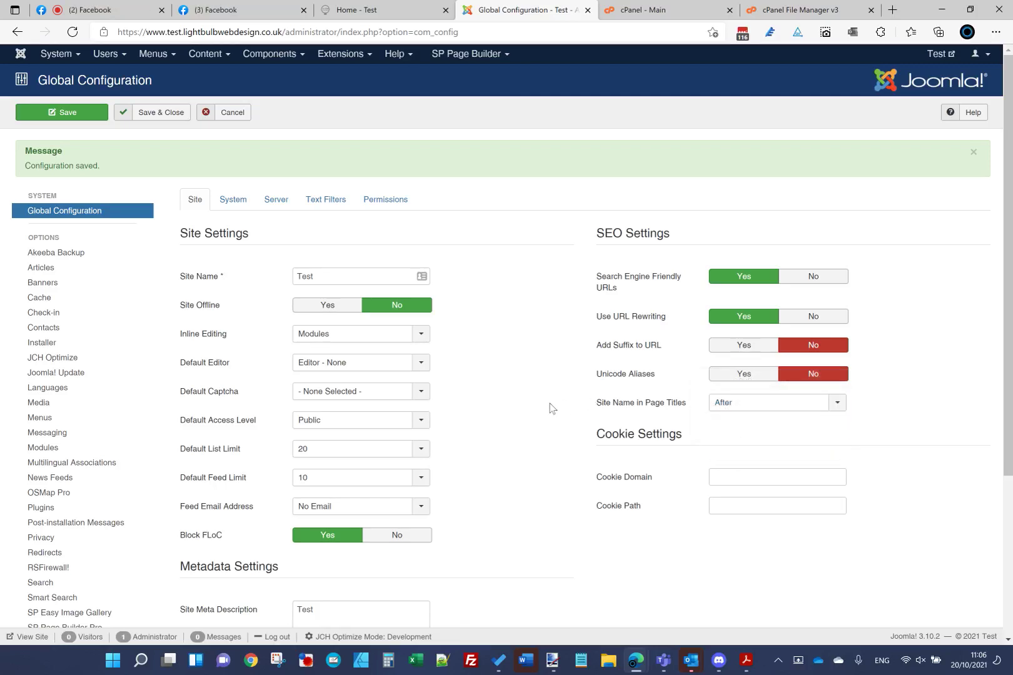
- Examine the Site Meta Description and Site Meta Keywords fields in the metadata settings
scroll(481, 331, "down", 3)
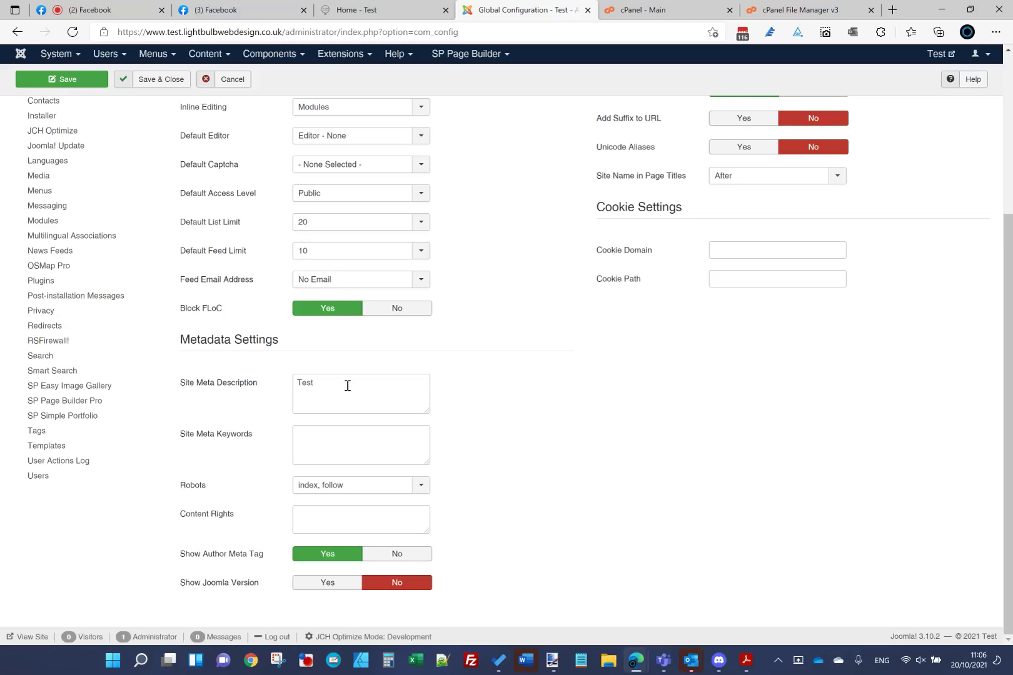
mouse_move(237, 438)
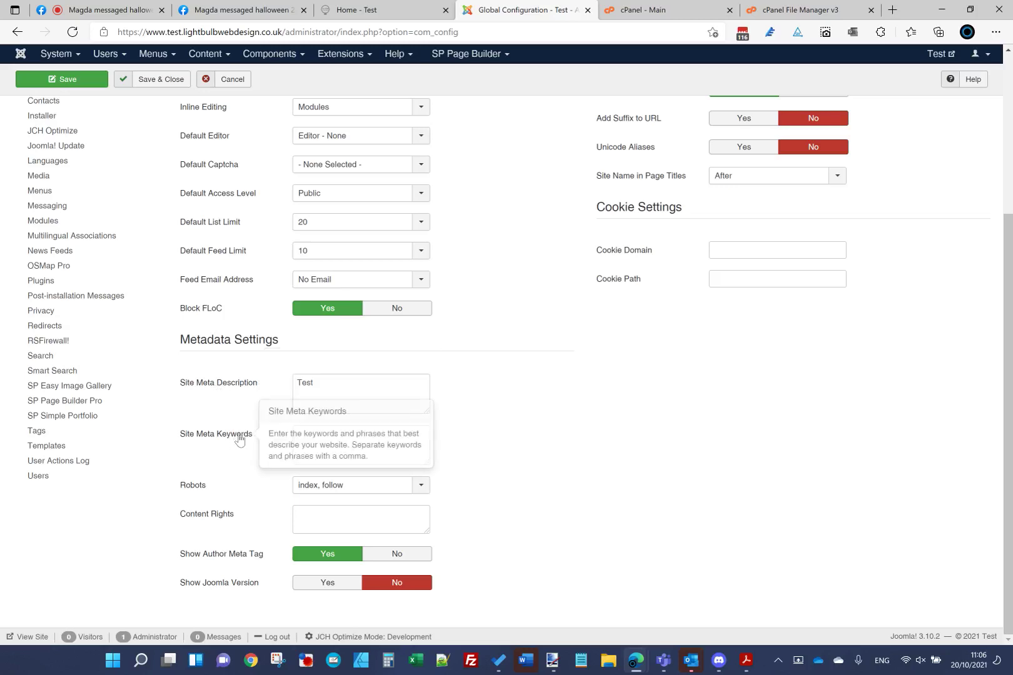
double_click(344, 386)
left_click(532, 434)
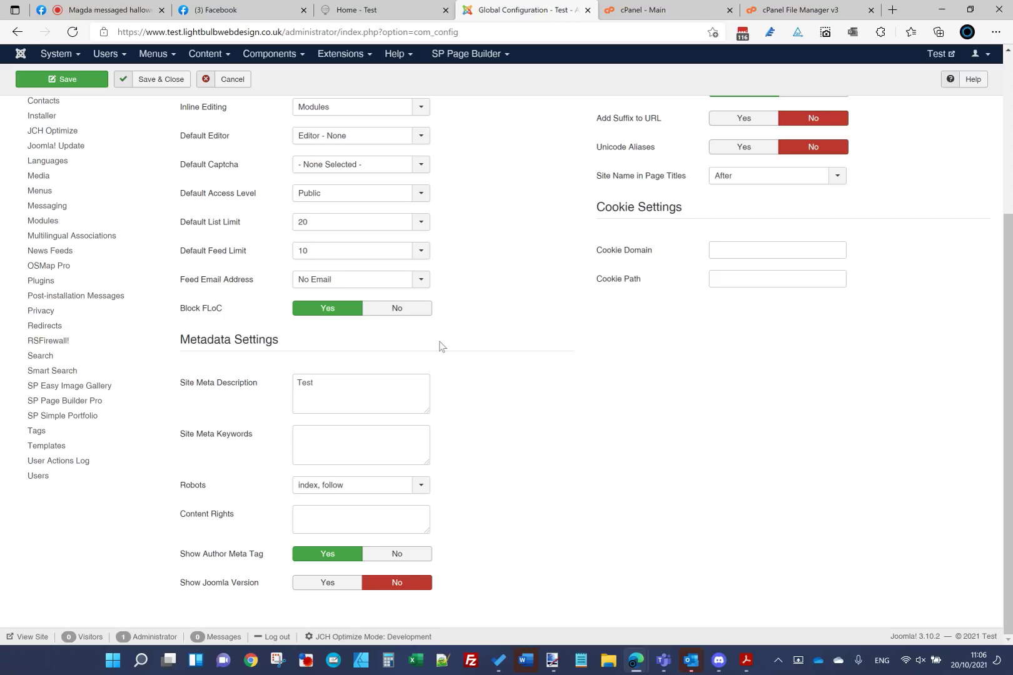
- View the test site home page's source code and inspect its description meta tag
left_click(363, 15)
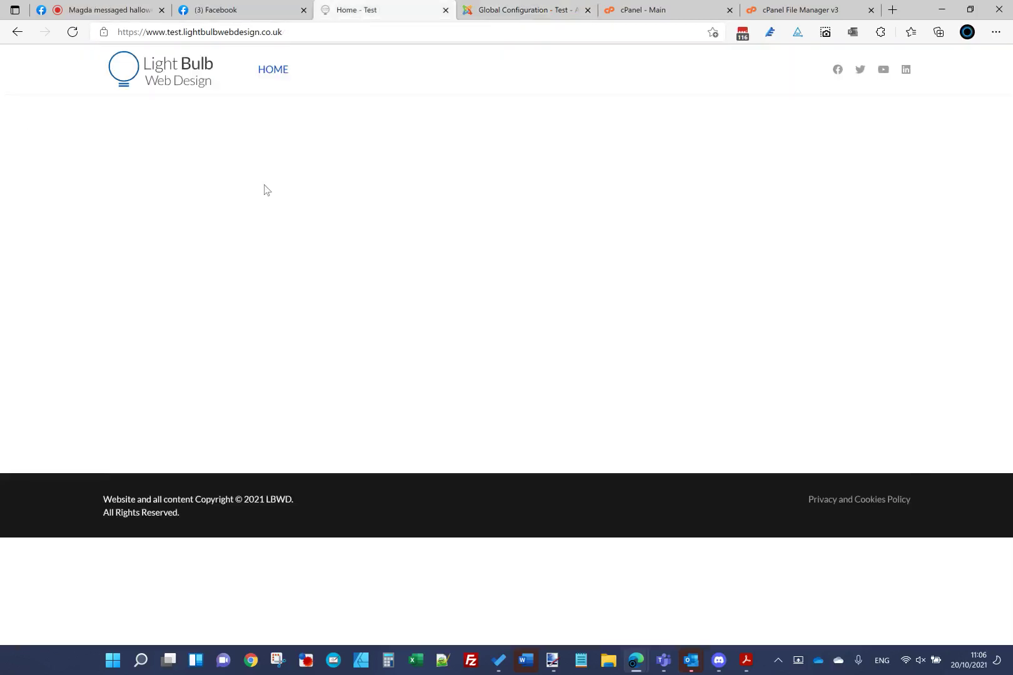
right_click(265, 188)
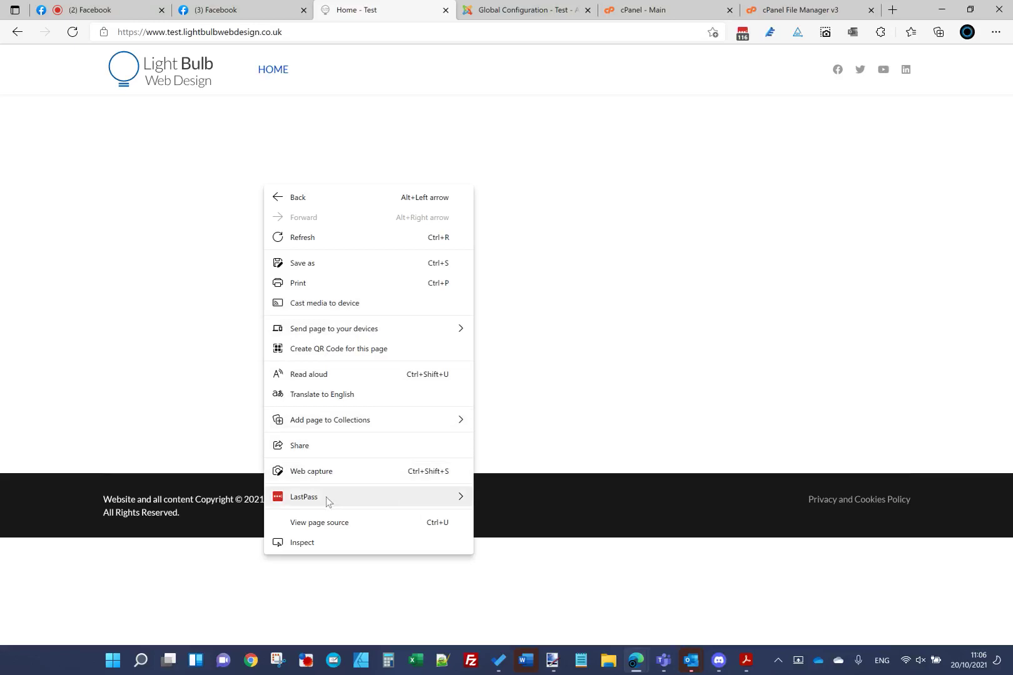
left_click(323, 522)
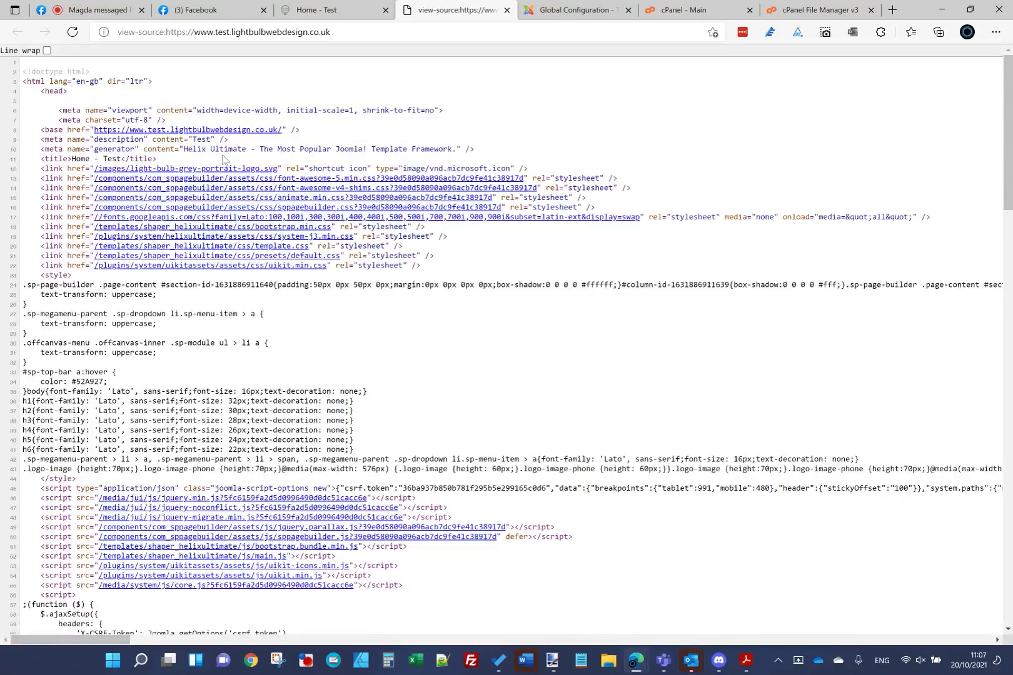
left_click_drag(237, 142, 34, 144)
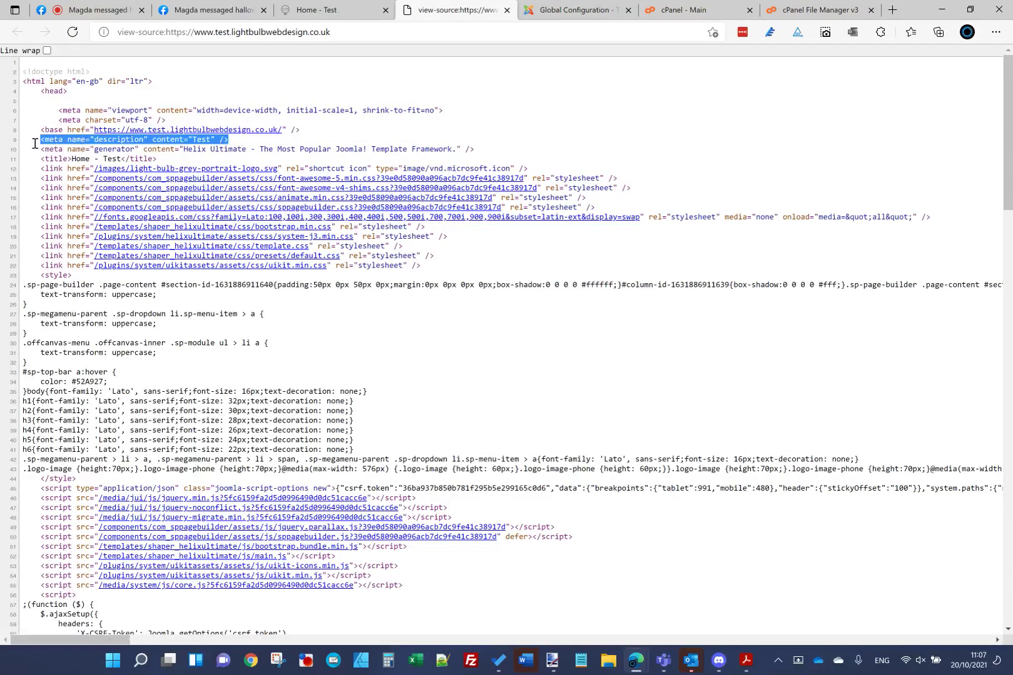
left_click(204, 142)
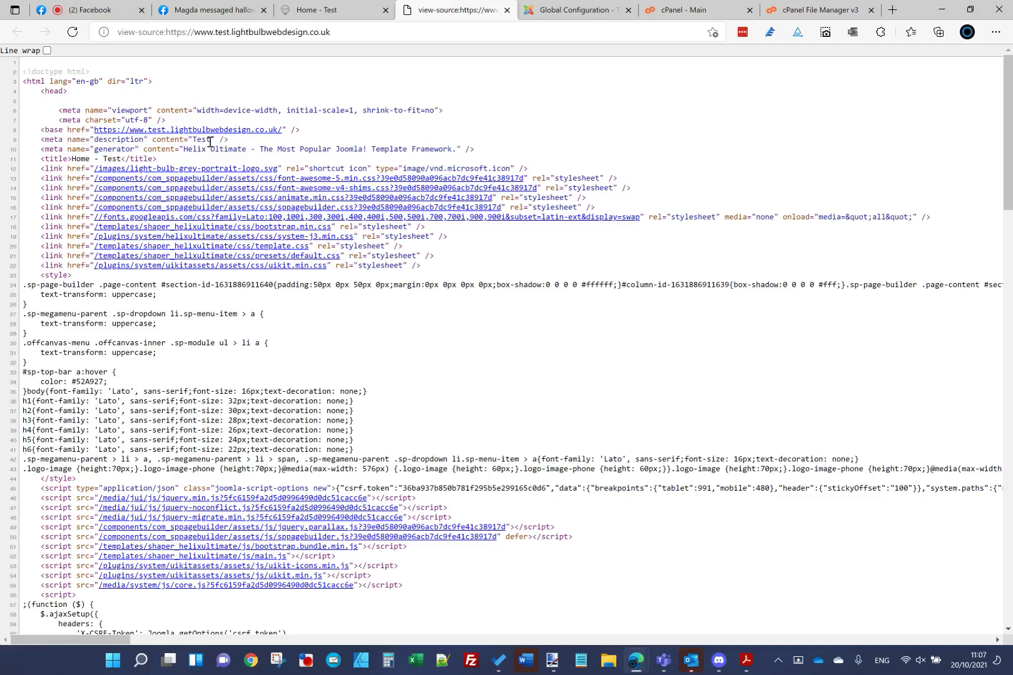
- Set the Site Meta Description to "Test Change" in Global Configuration and save it
key("ctrl+shift+Tab")
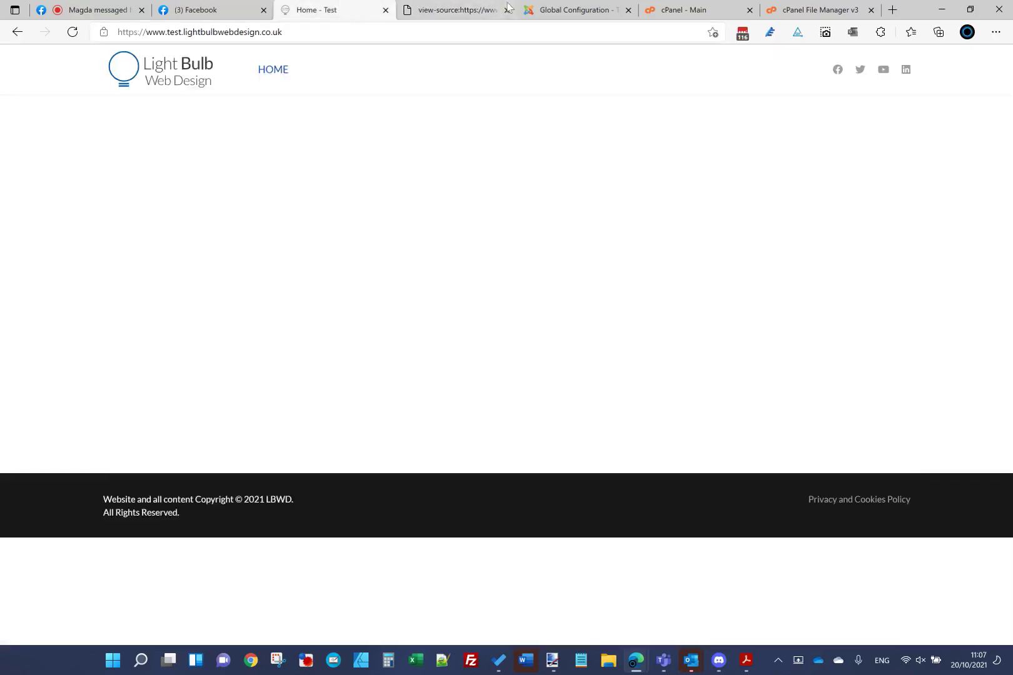
left_click(563, 9)
left_click(357, 396)
type("Change")
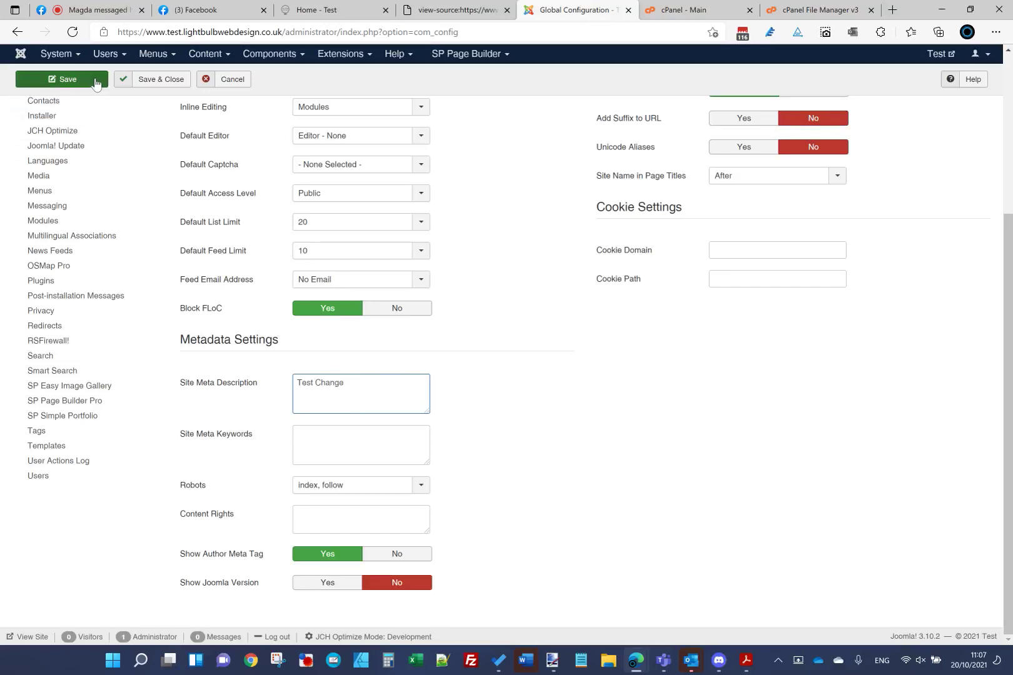
left_click(63, 79)
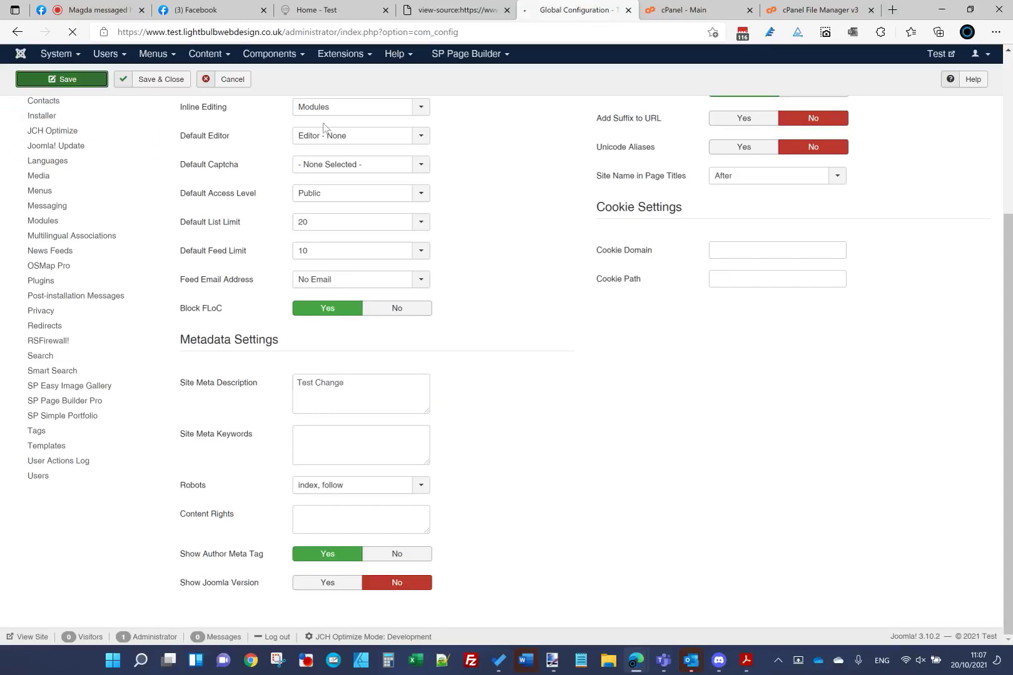
- Reload the home page's source code and check the content of the description meta tag
left_click(450, 9)
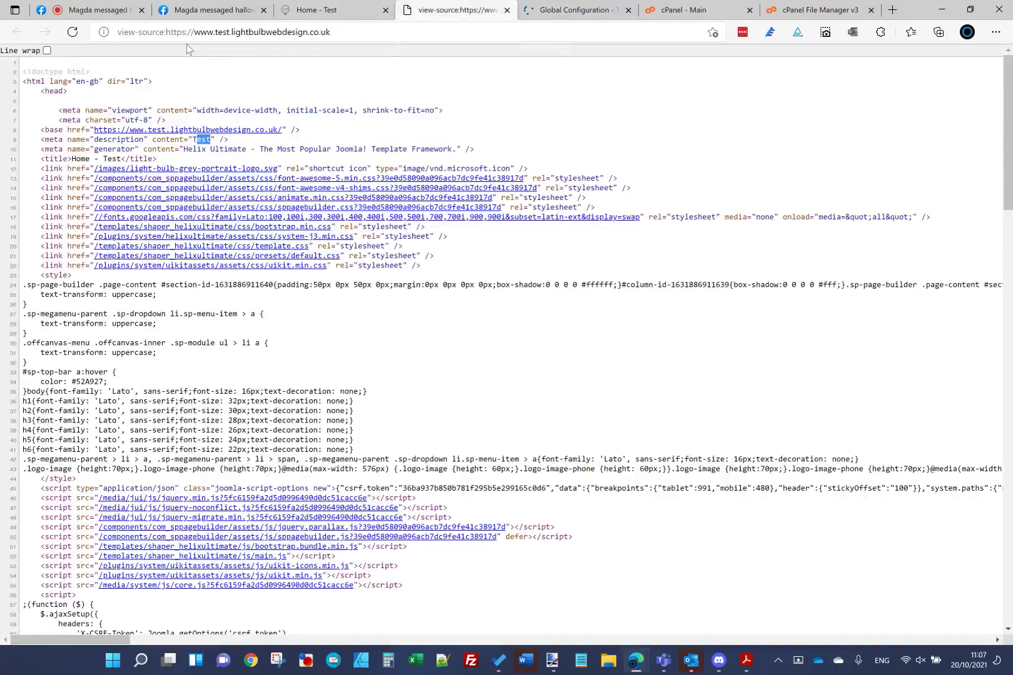
left_click(74, 32)
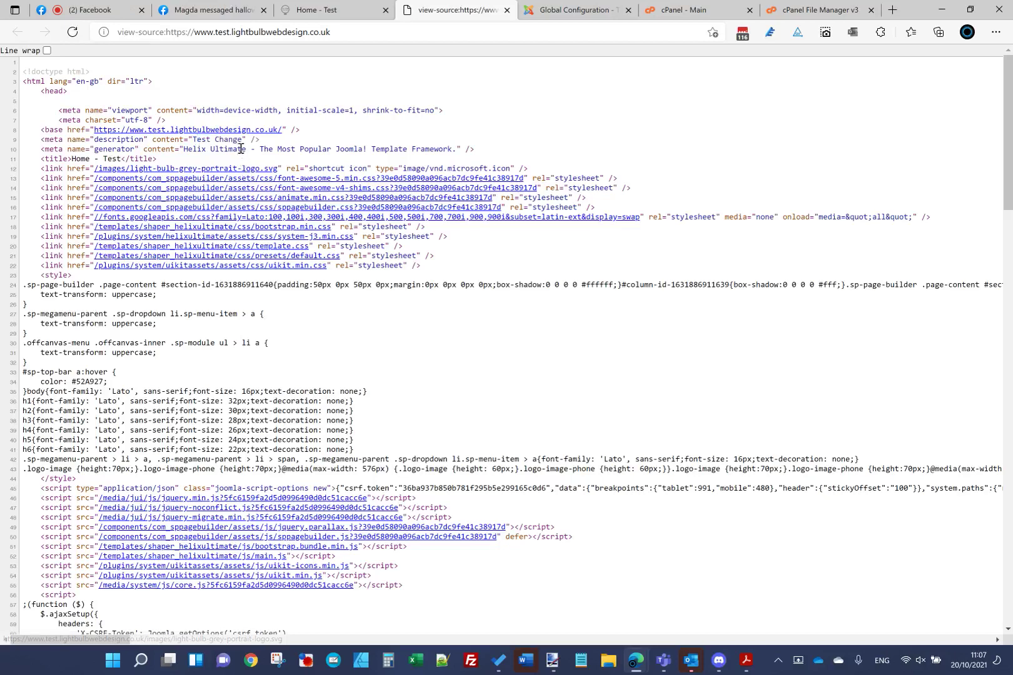
left_click_drag(242, 142, 193, 140)
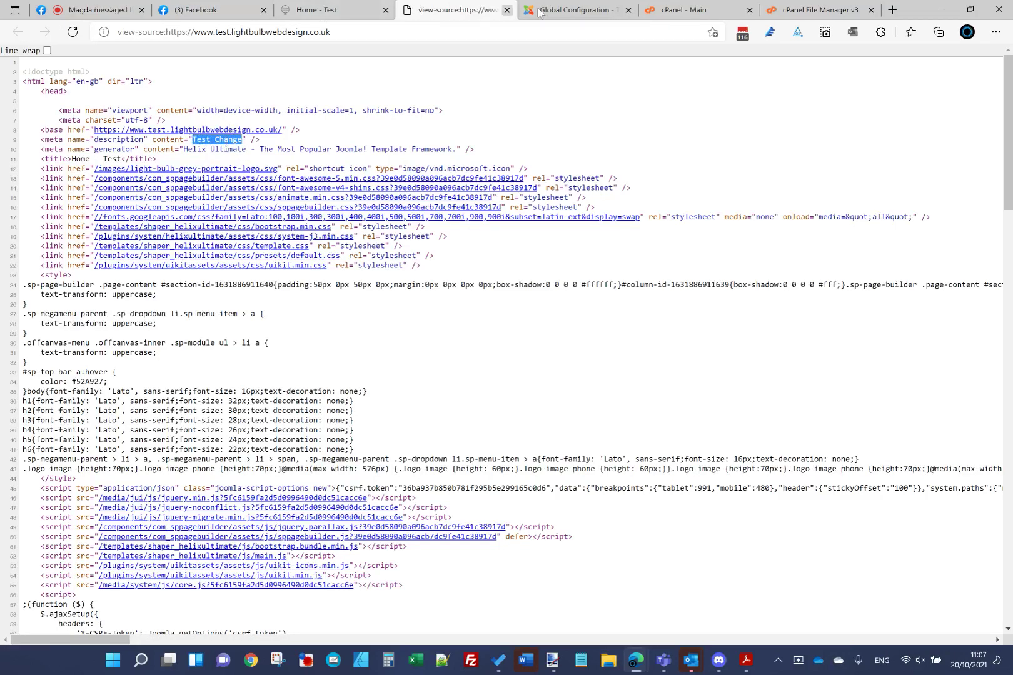
- Restore the Site Meta Description to "Test" in the Global Configuration metadata settings
left_click(597, 10)
scroll(368, 504, "down", 3)
left_click(373, 435)
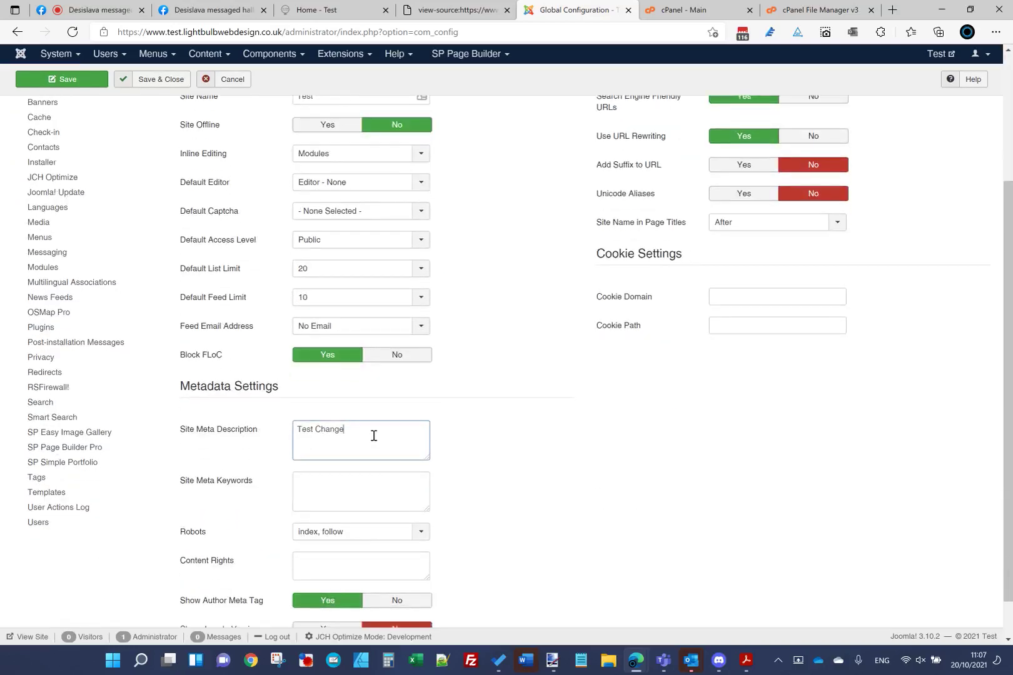
key("BackSpace")
key("BackSpace")
key("BackSpace")
key("BackSpace")
key("BackSpace")
key("BackSpace")
key("BackSpace")
- Look at the Site Meta Keywords setting below the meta description
scroll(480, 419, "down", 1)
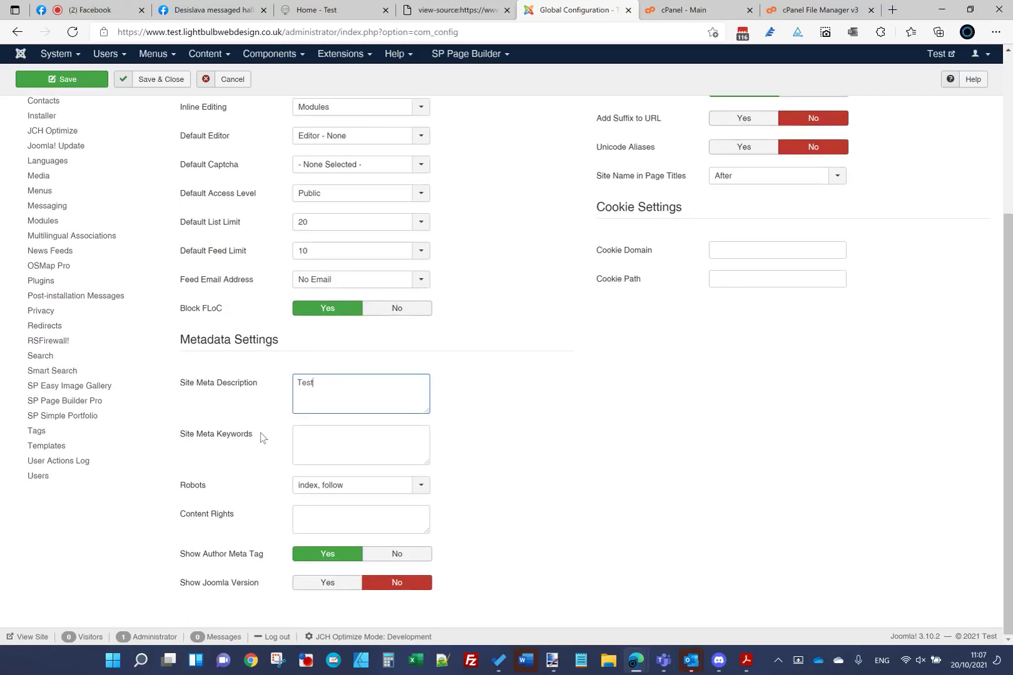
left_click_drag(260, 437, 189, 441)
left_click(193, 440)
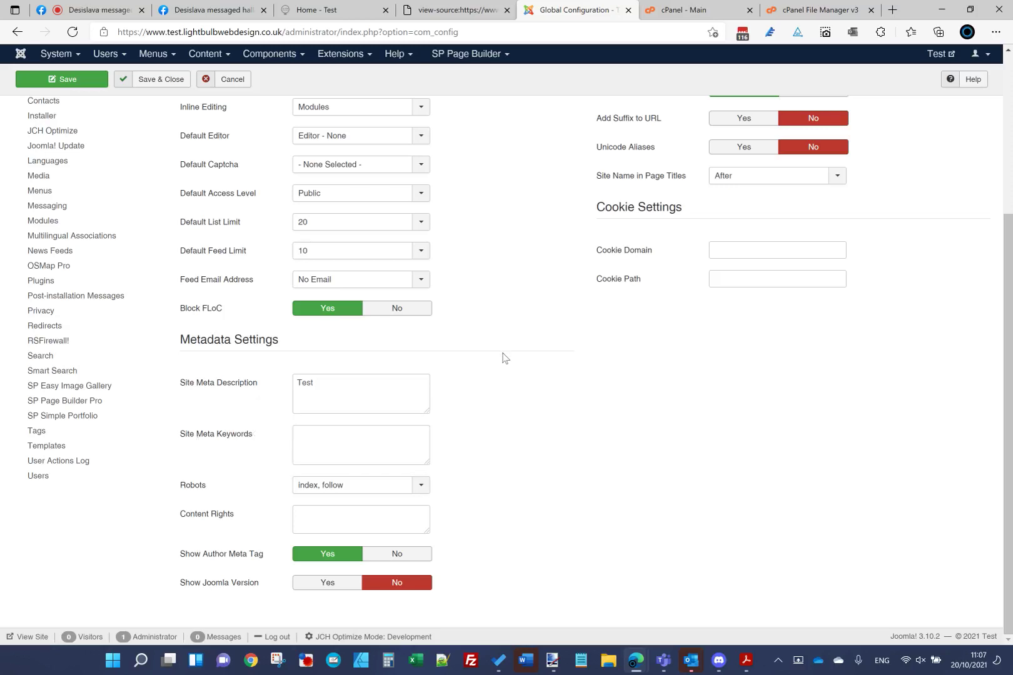
left_click(336, 446)
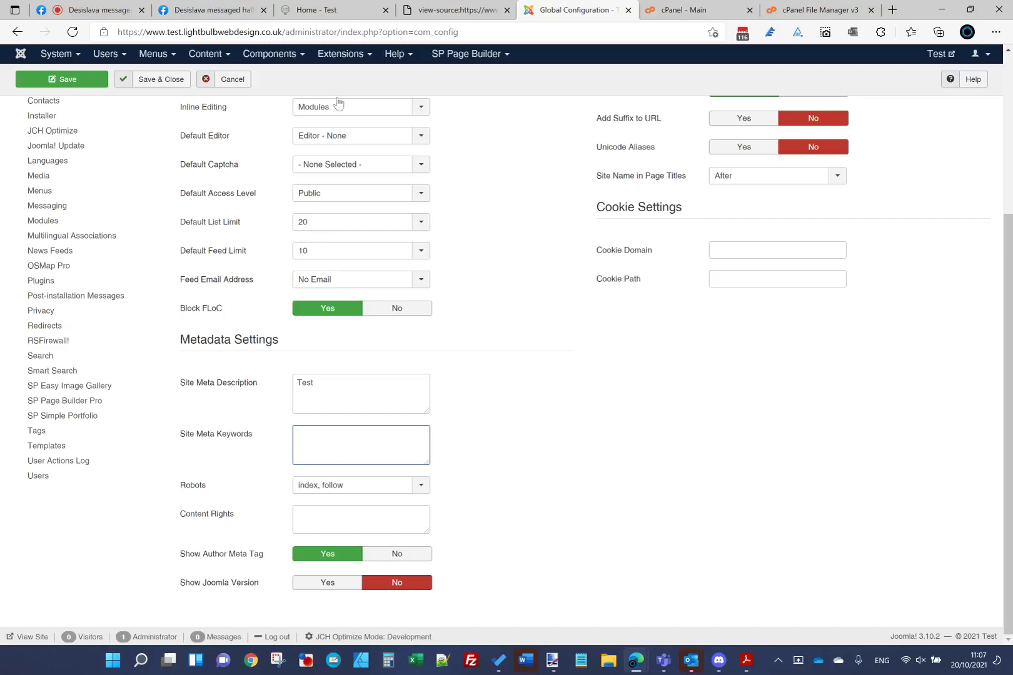
left_click(121, 12)
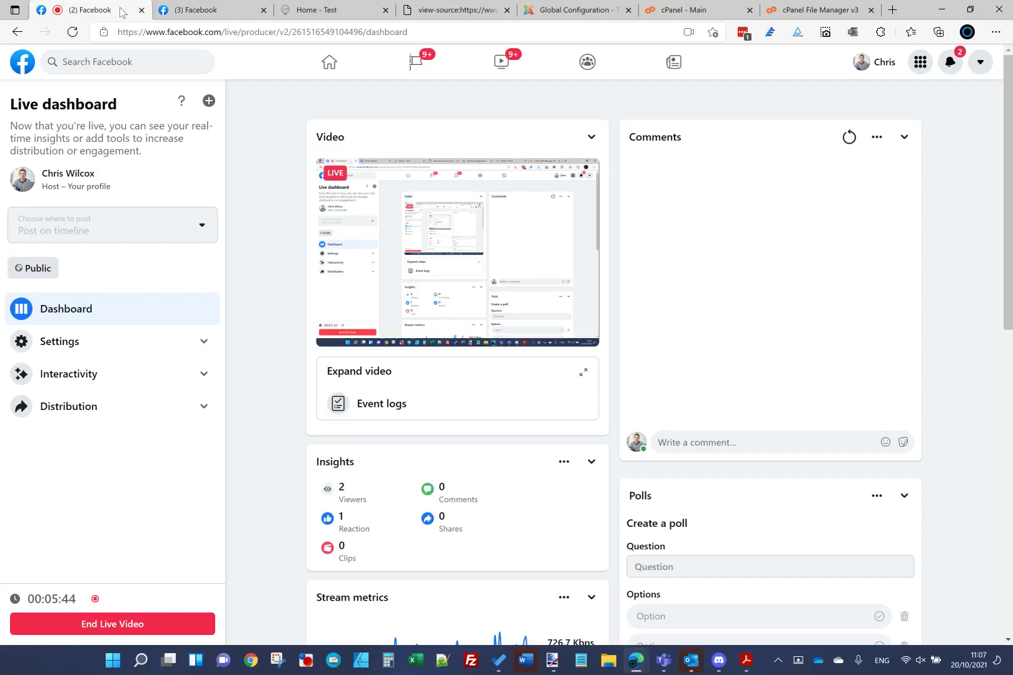
left_click(566, 10)
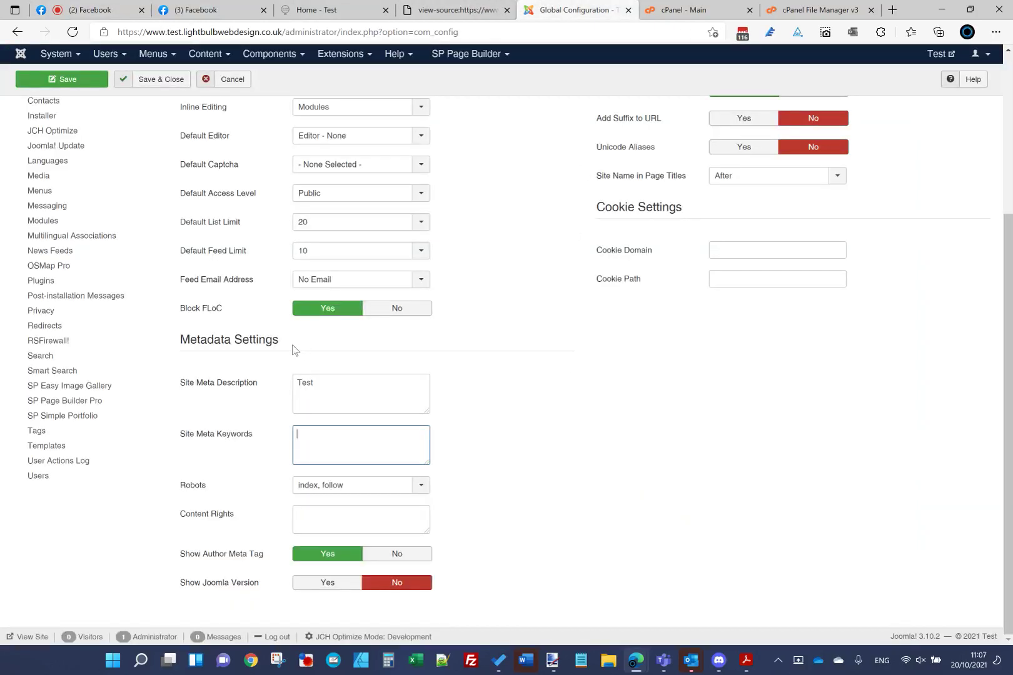
left_click_drag(294, 349, 209, 357)
left_click(208, 358)
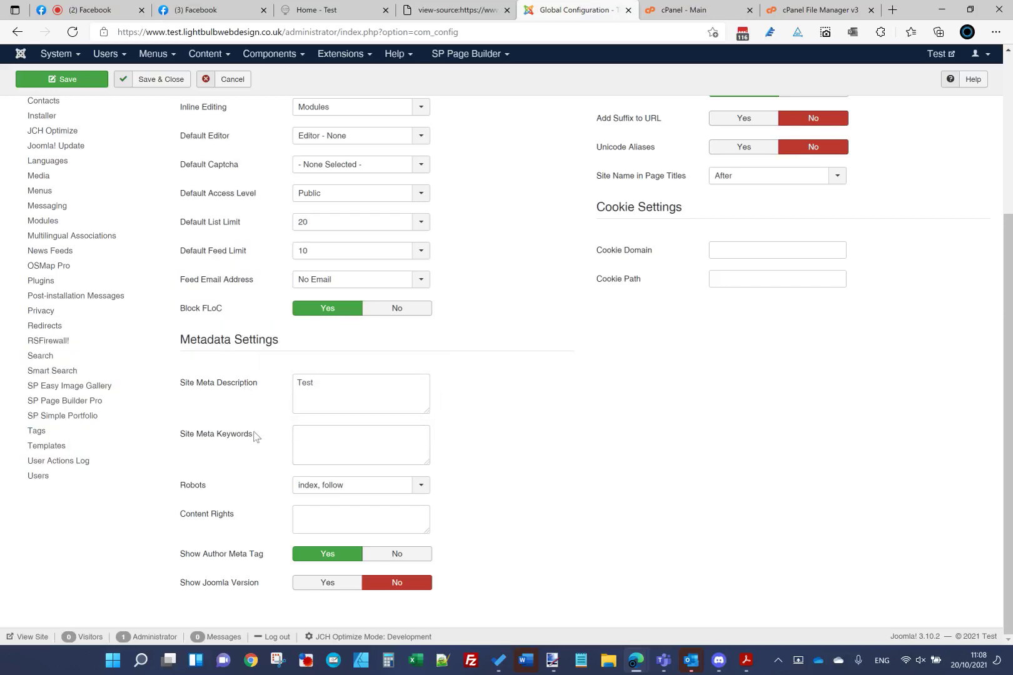
- Leave the Site Meta Keywords empty, then save and close the Global Configuration
left_click(314, 438)
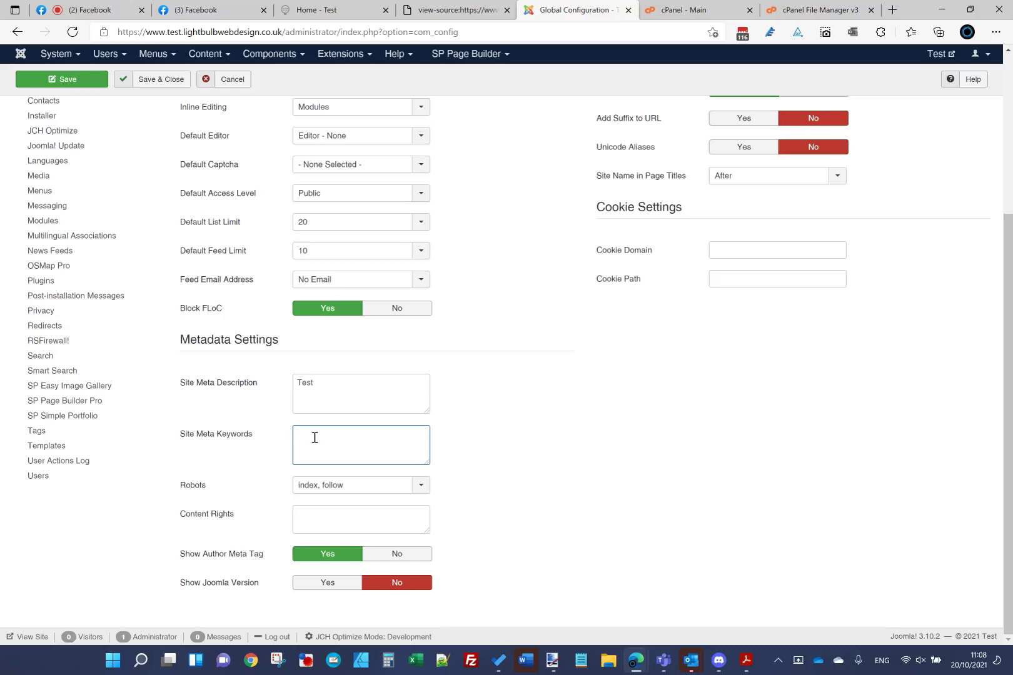
key("ctrl+s")
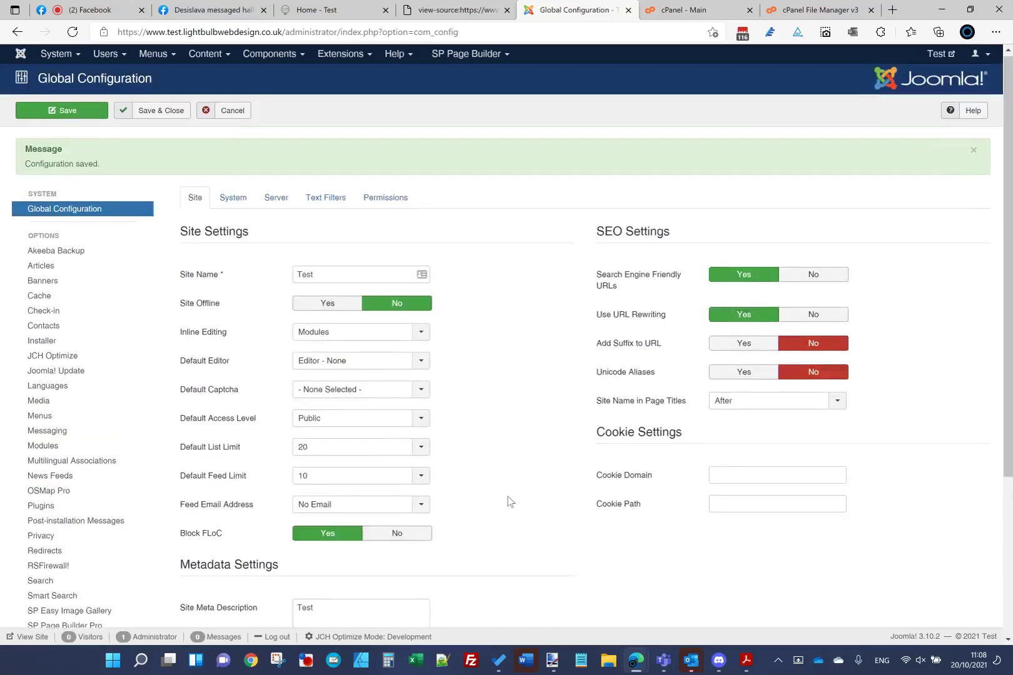
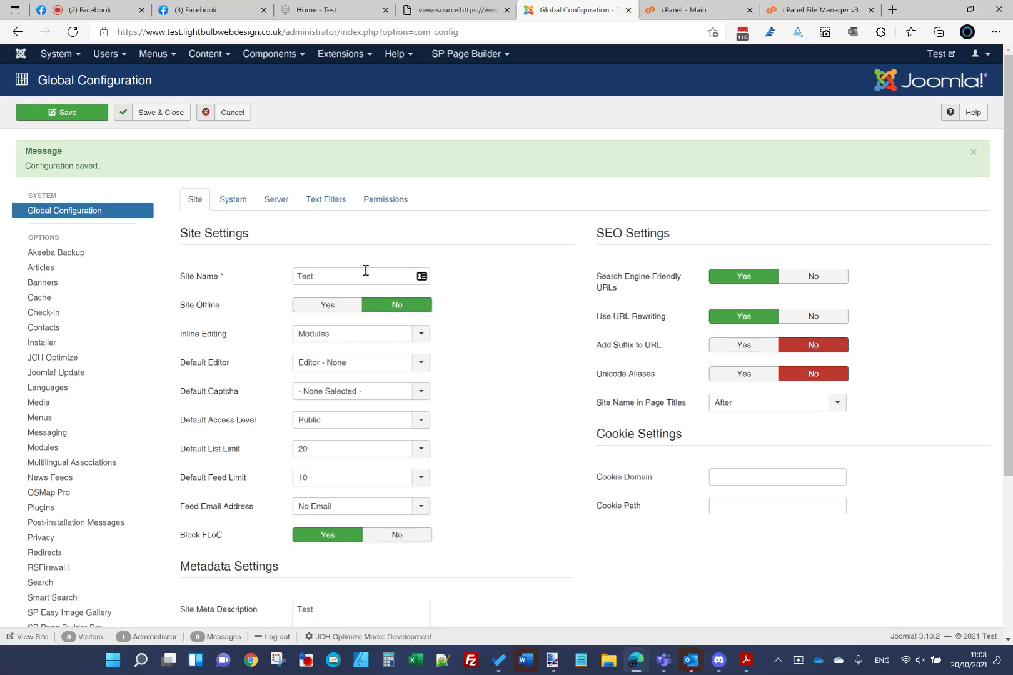
left_click(159, 115)
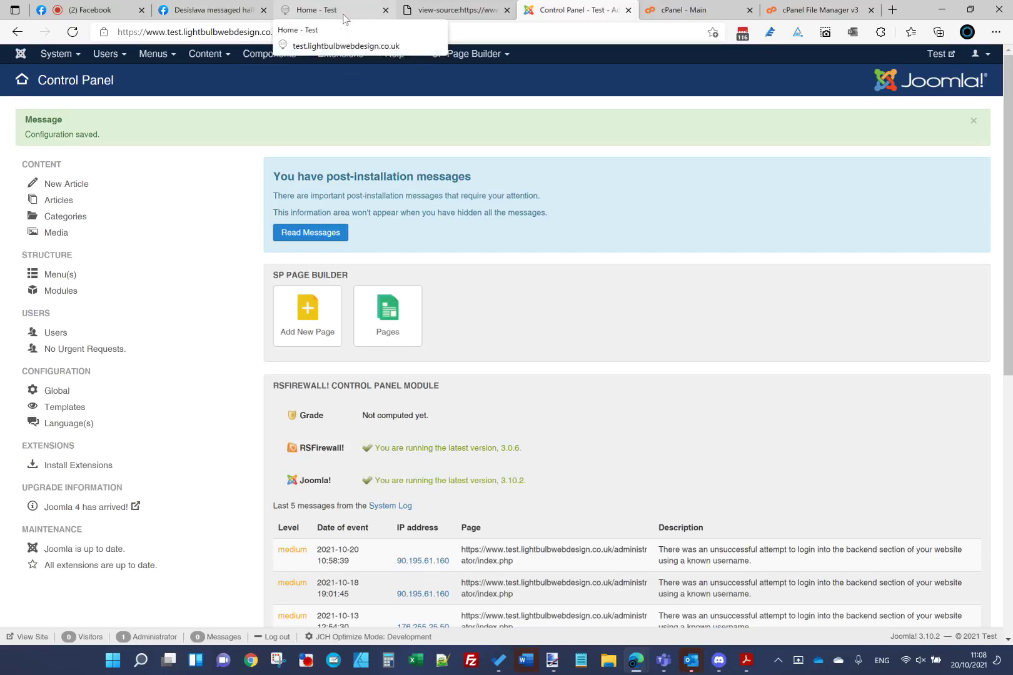
- Check in the locked Home item of the Main Menu and open it for editing
left_click(164, 55)
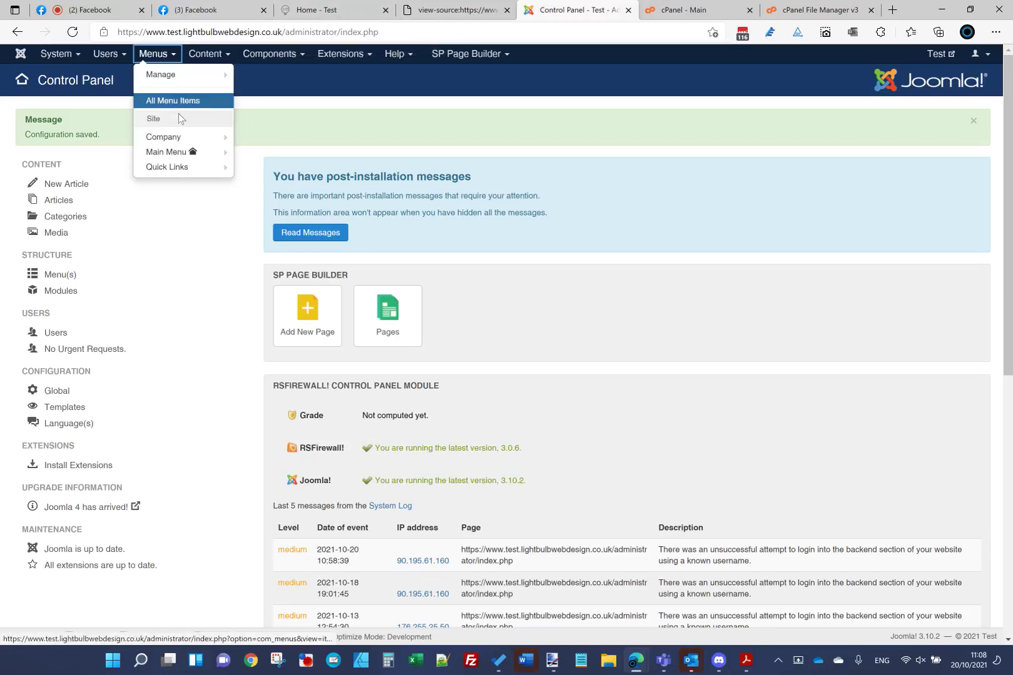
left_click(189, 152)
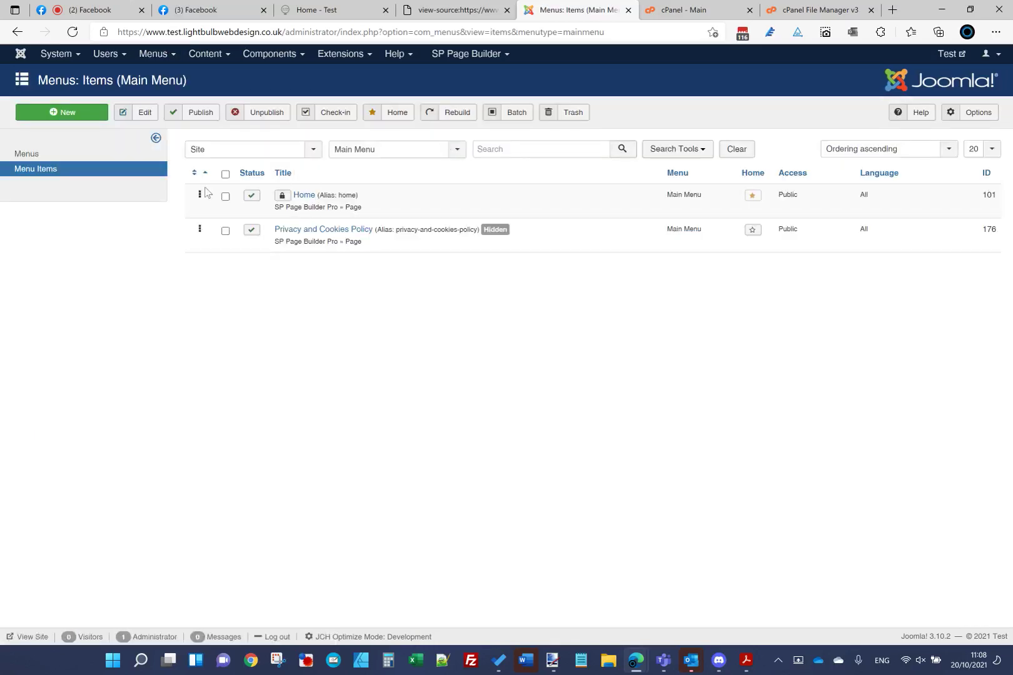
left_click(282, 195)
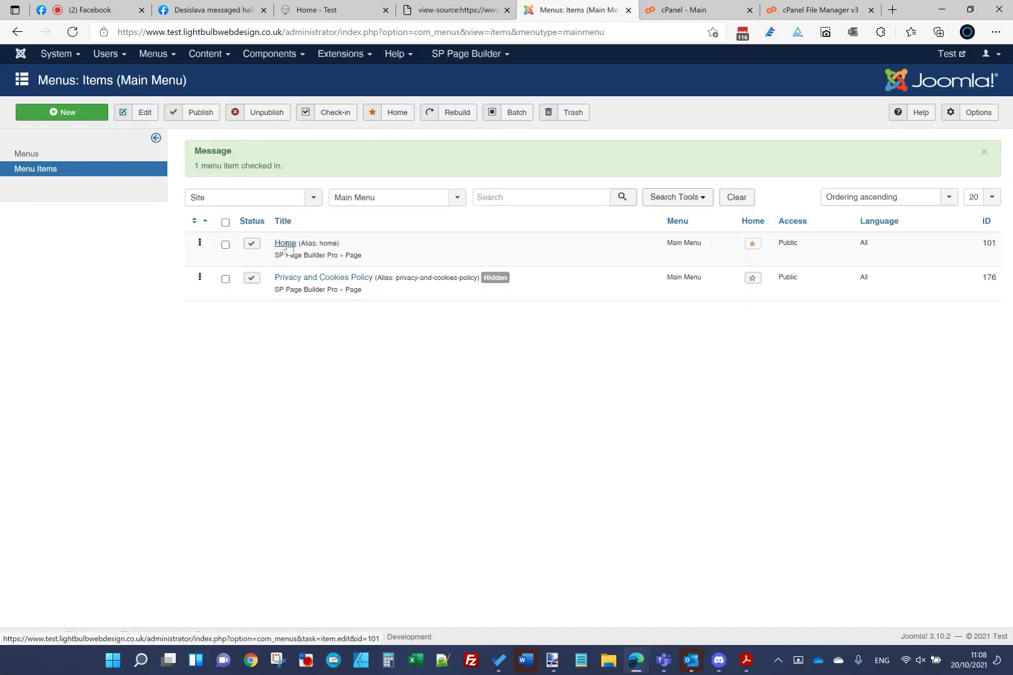
left_click(286, 244)
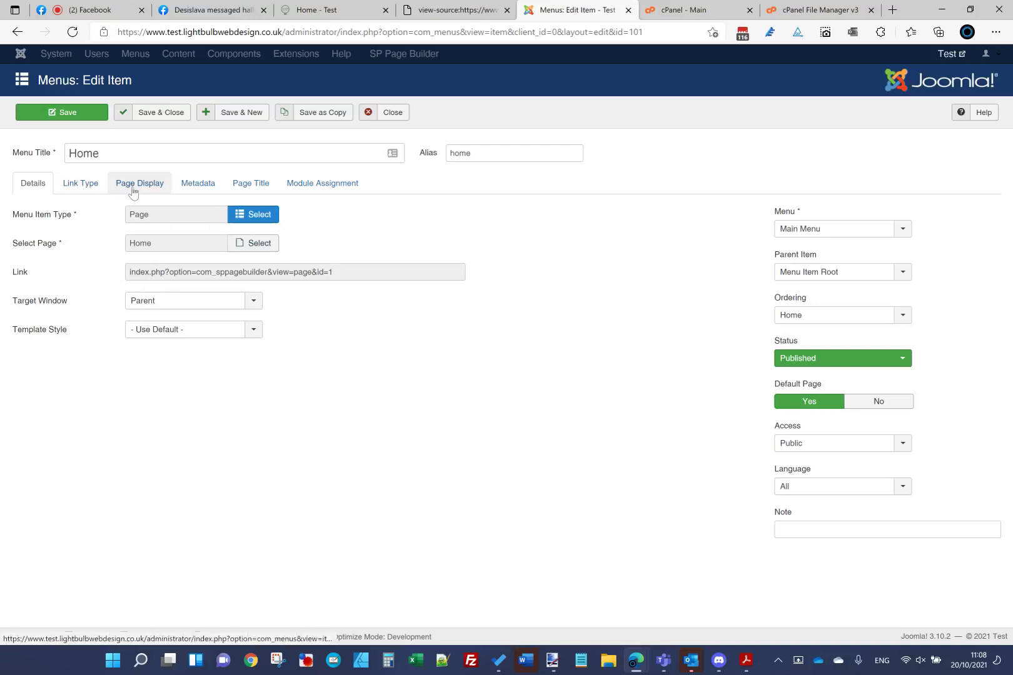
- Set the Home menu item's Browser Page Title to "Home Custom" and save the item
left_click(254, 183)
mouse_move(55, 246)
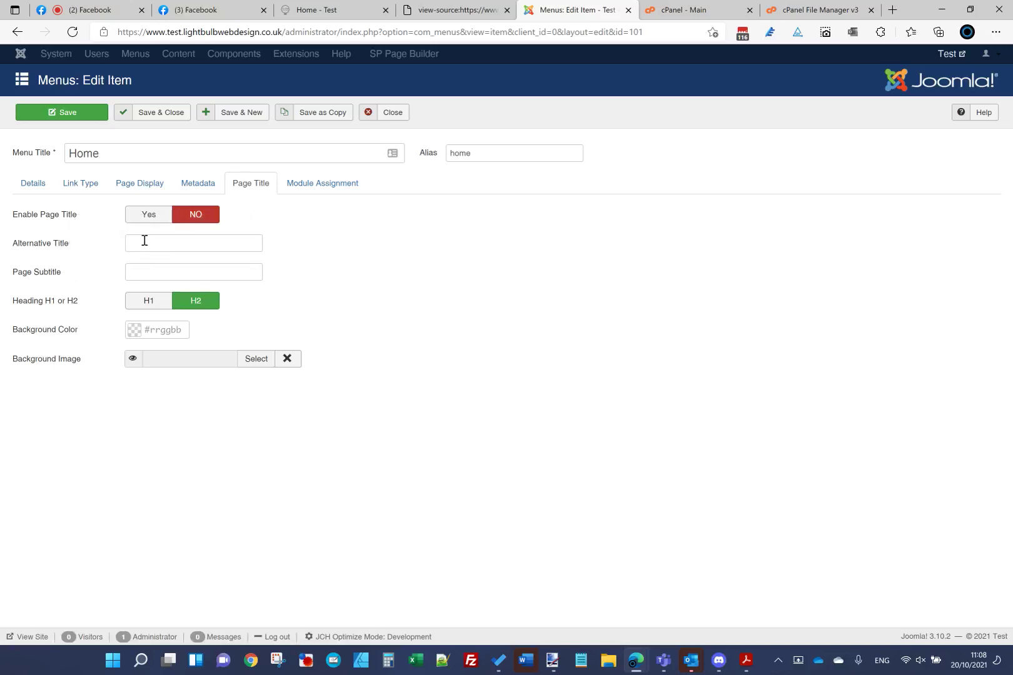
left_click(149, 184)
mouse_move(57, 224)
left_click(176, 219)
type("Home Custom")
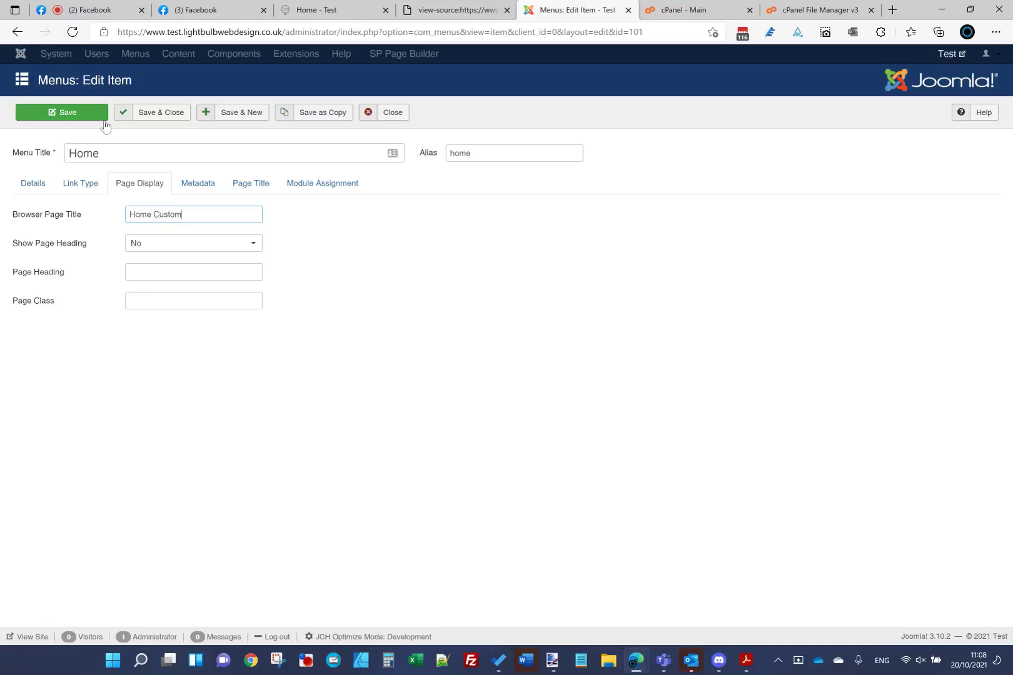
left_click(101, 114)
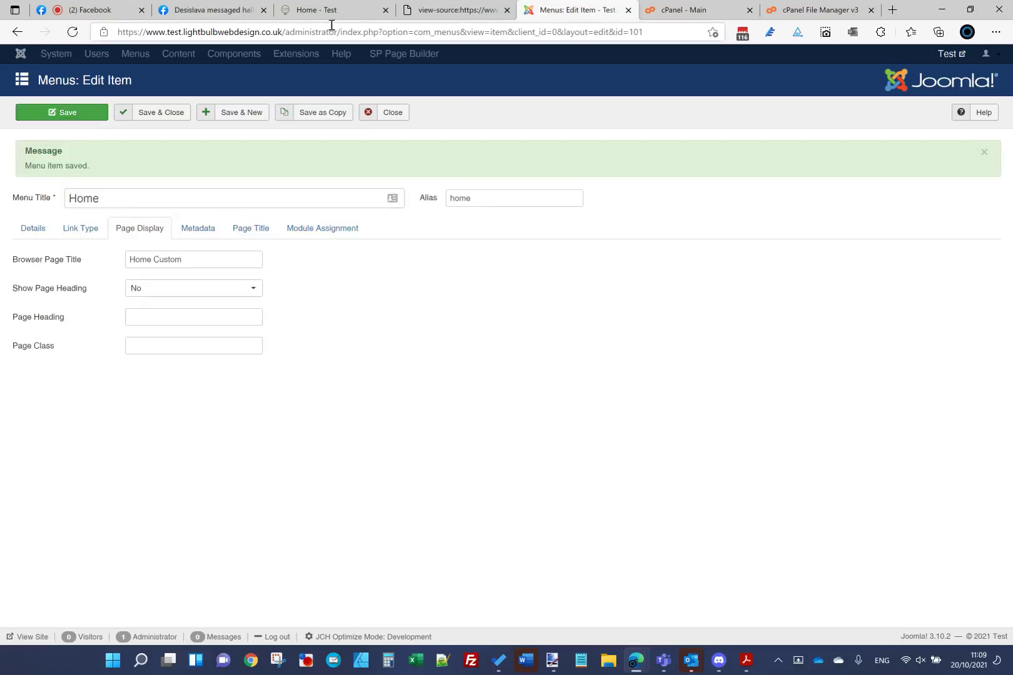
- Reload the test site's home page and check its browser title
left_click(337, 11)
left_click(344, 31)
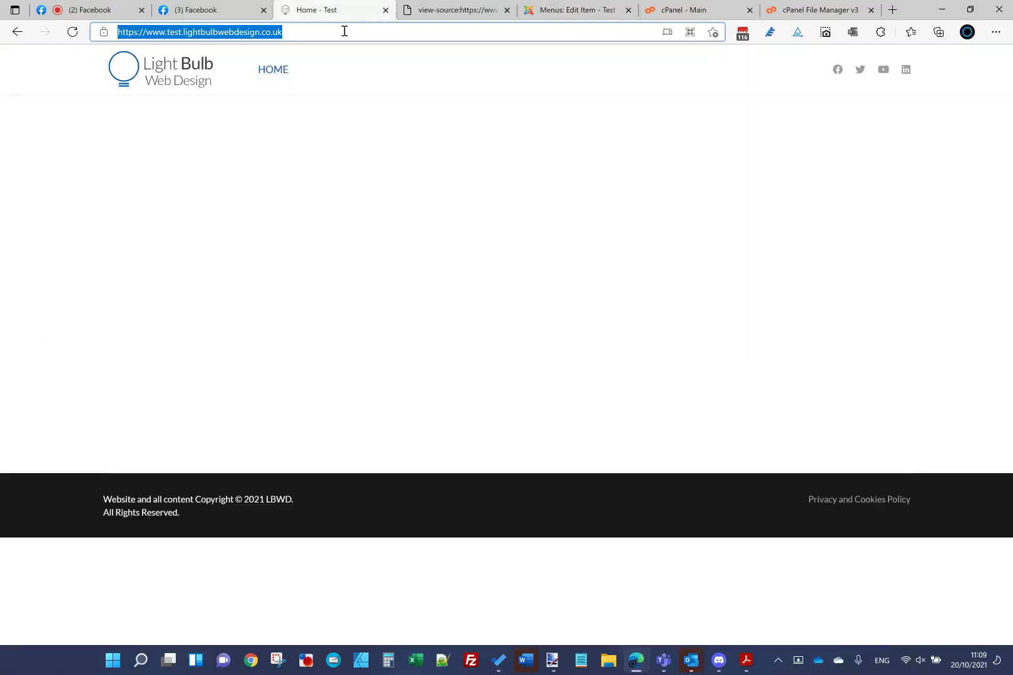
key("Return")
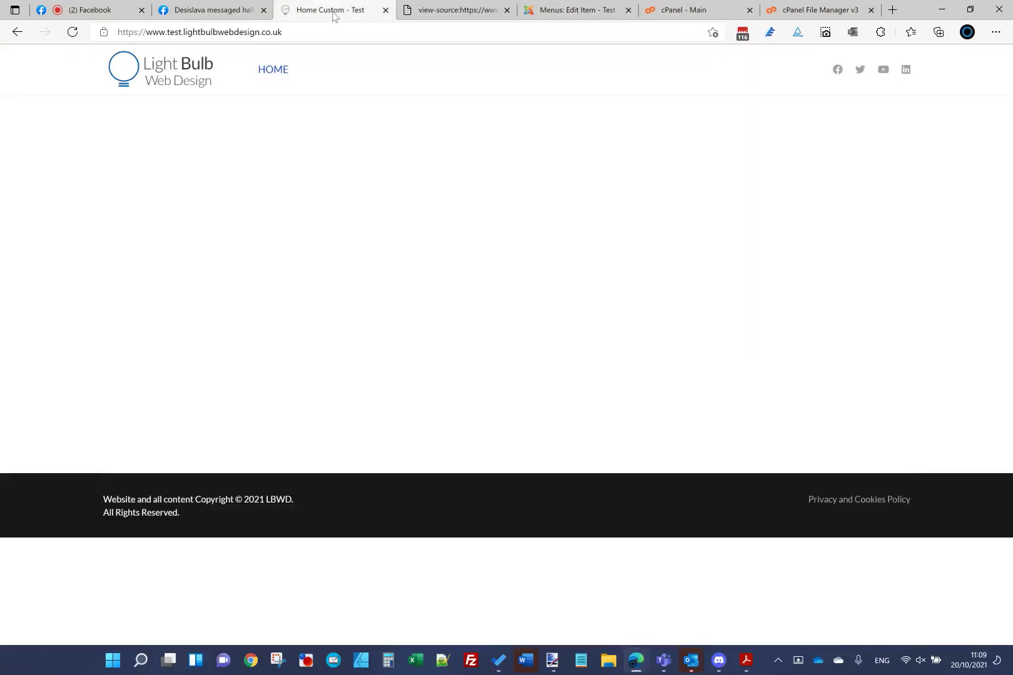
- Replace the Home menu item's Browser Page Title with "Car Repairs in my City" and save the item
left_click(546, 13)
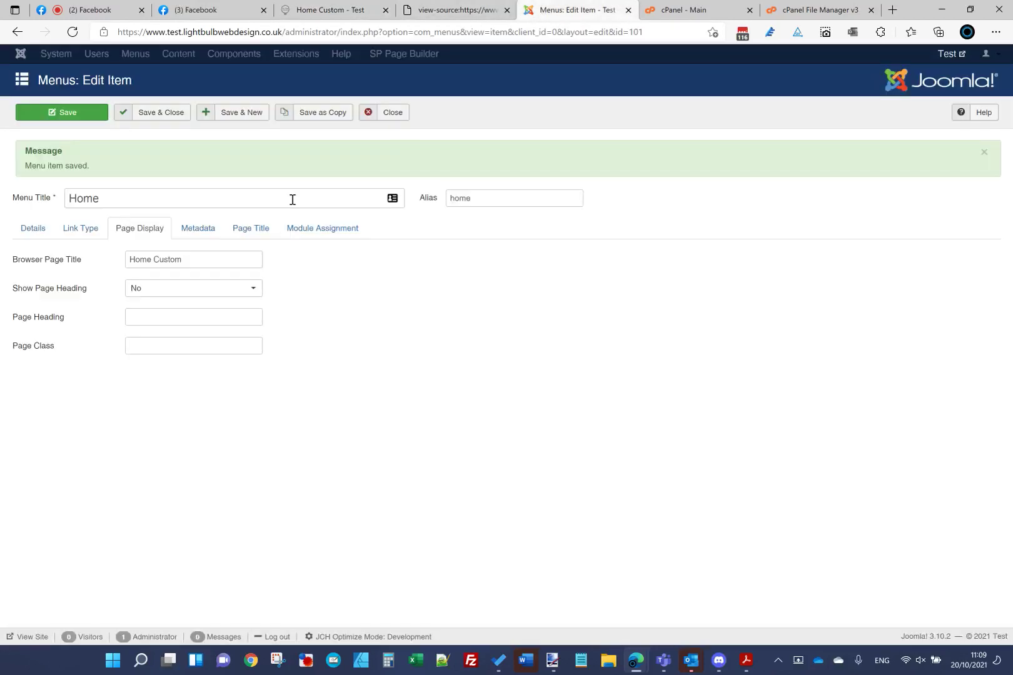
left_click(230, 264)
key("BackSpace")
key("BackSpace")
key("BackSpace")
key("BackSpace")
key("BackSpace")
key("BackSpace")
key("BackSpace")
key("BackSpace")
key("BackSpace")
key("BackSpace")
key("BackSpace")
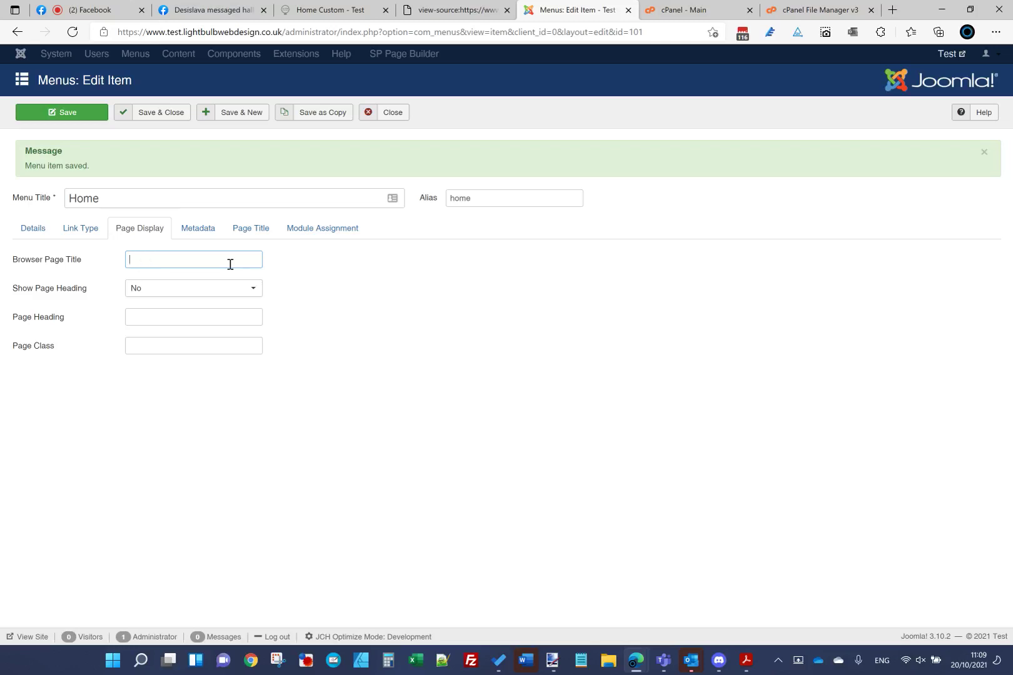
type("Car Reaairs in")
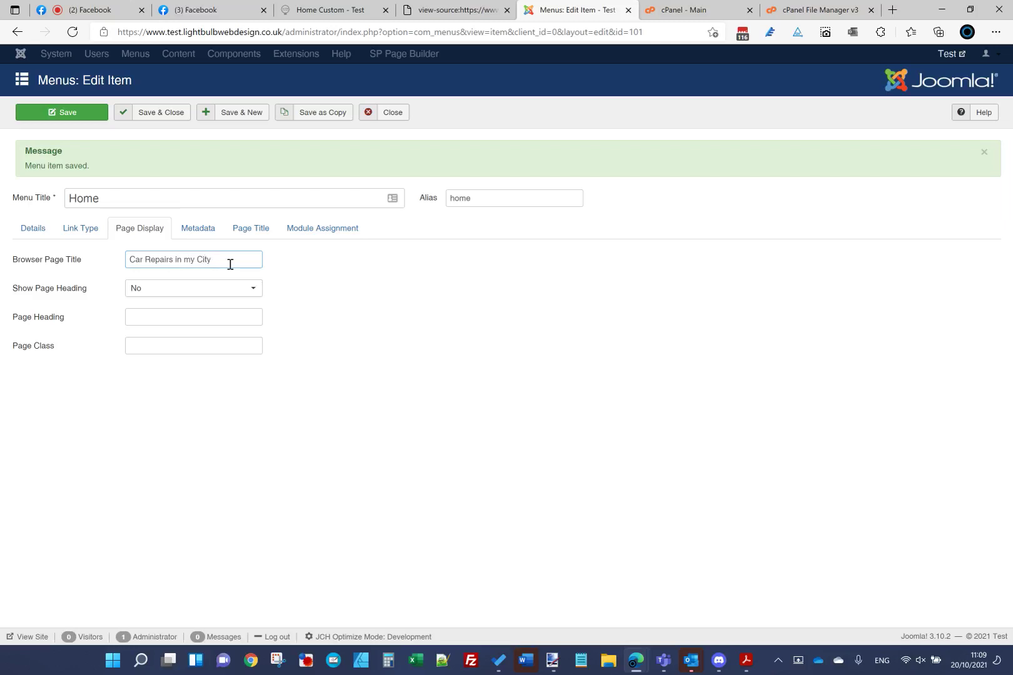
left_click(103, 114)
- Reload the home page again to check the browser title after the car repairs change
left_click(326, 10)
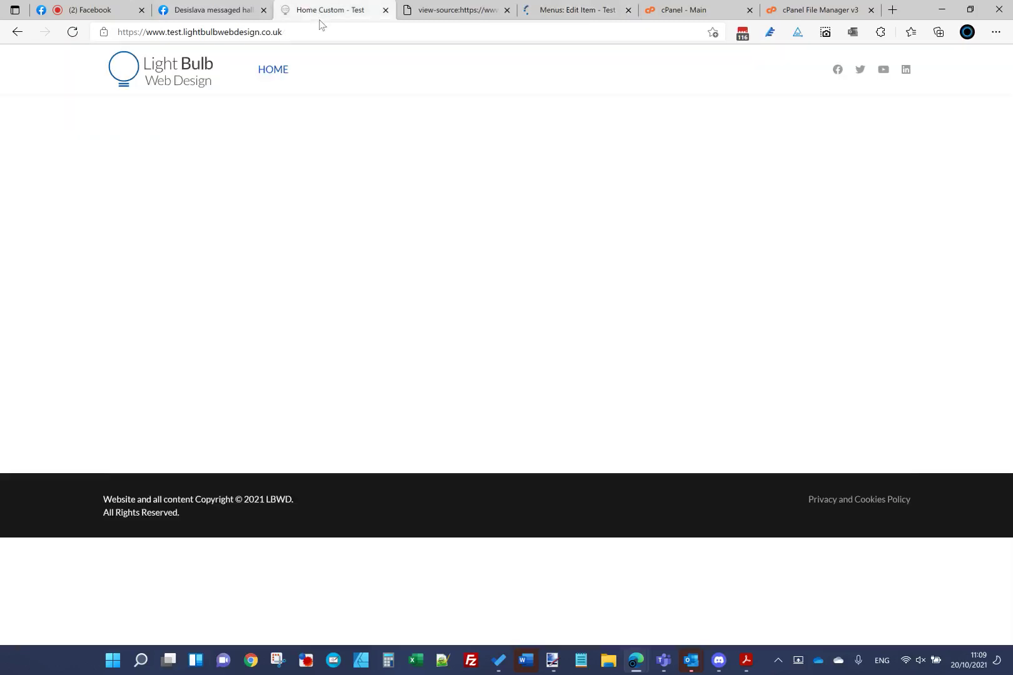
left_click(320, 35)
key("Return")
- Clear the Browser Page Title of the Home menu item and save the item
left_click(571, 10)
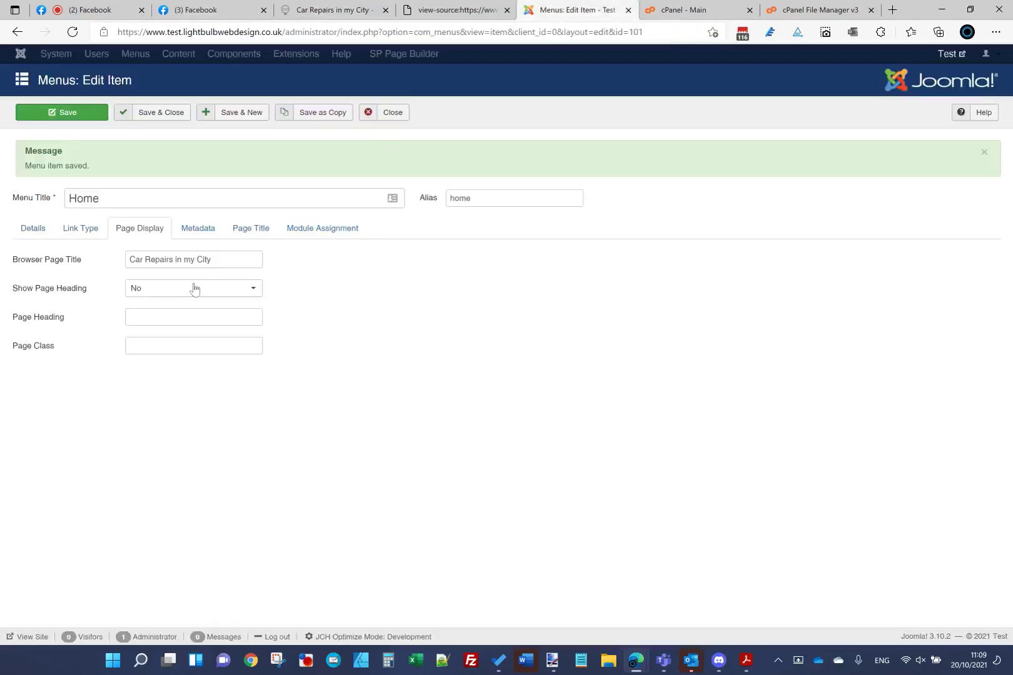
left_click_drag(220, 261, 2, 296)
type("Test")
key("BackSpace")
key("BackSpace")
key("BackSpace")
key("BackSpace")
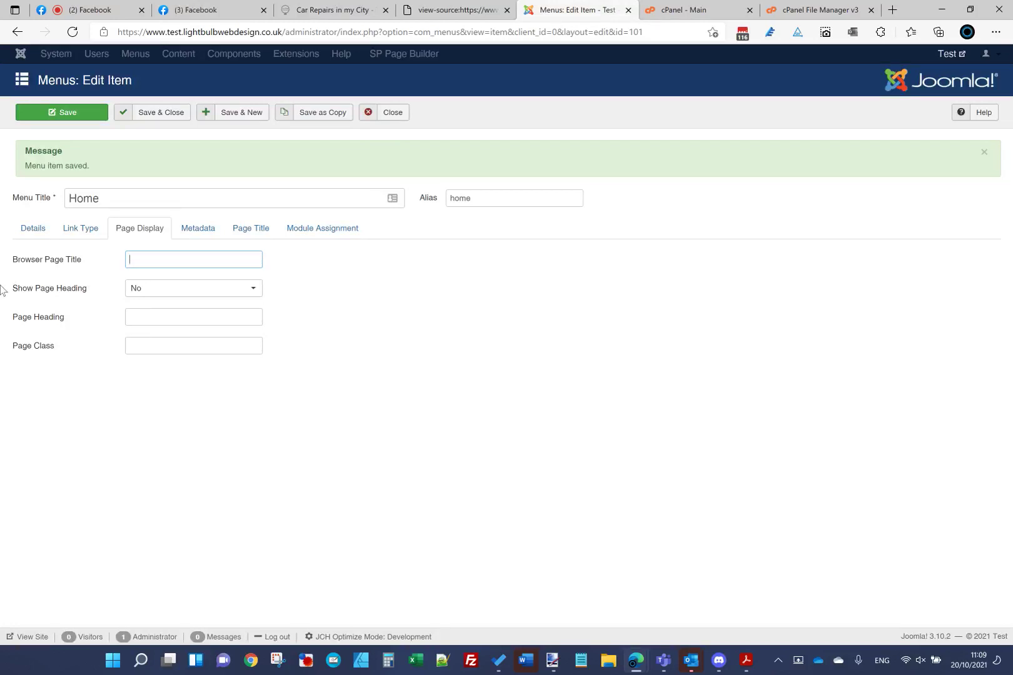
left_click(78, 113)
- Reload the home page through its Home link and check the browser title without a custom page title
left_click(319, 11)
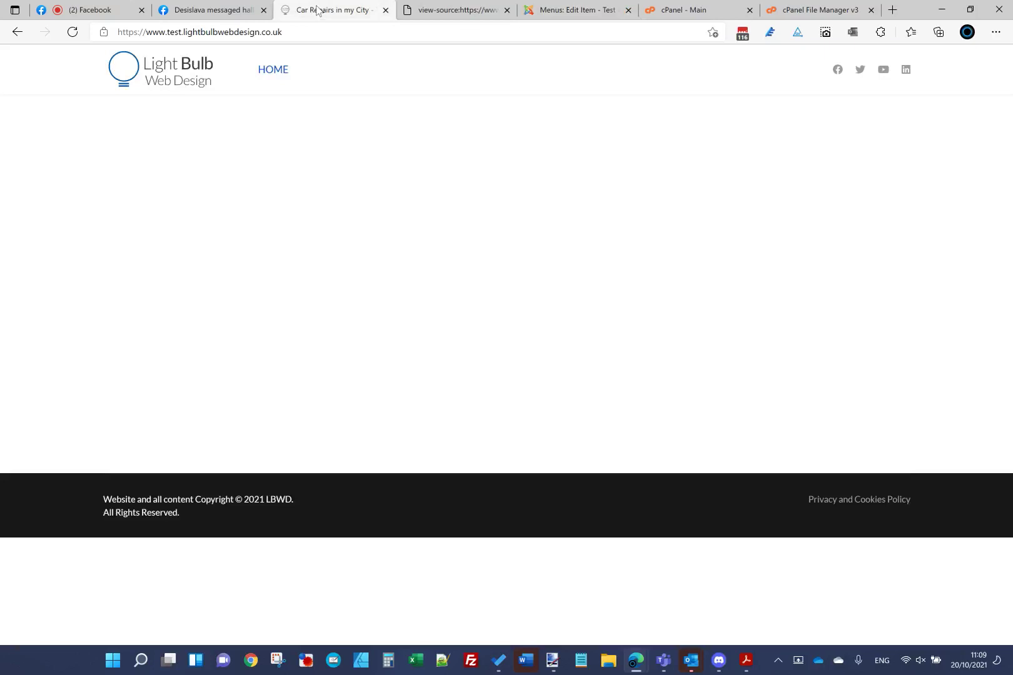
left_click(551, 12)
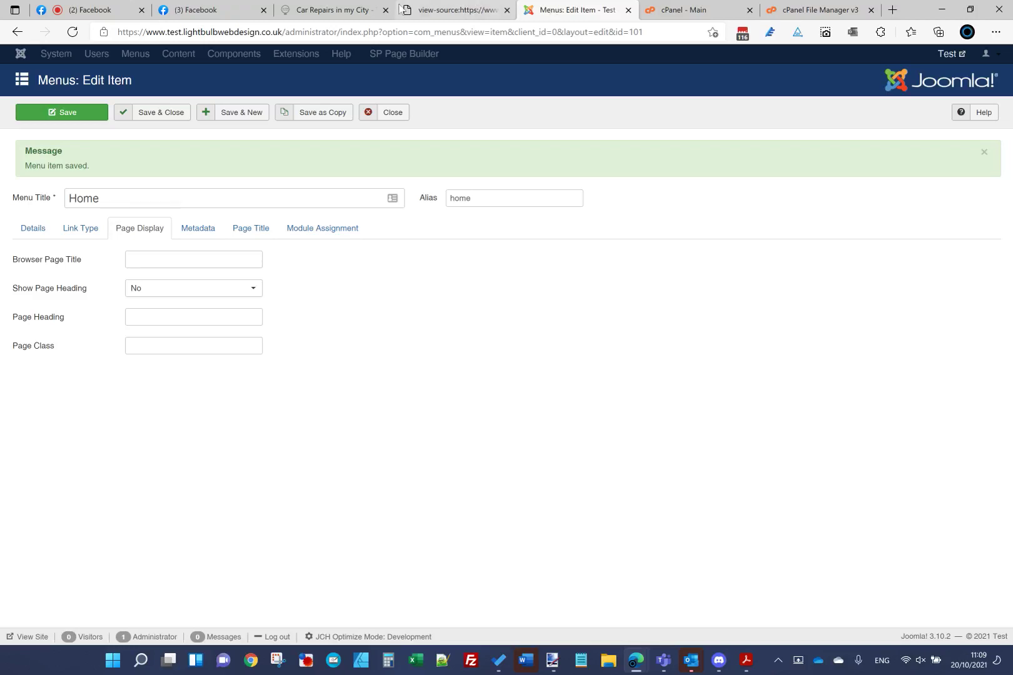
left_click(329, 11)
left_click(276, 75)
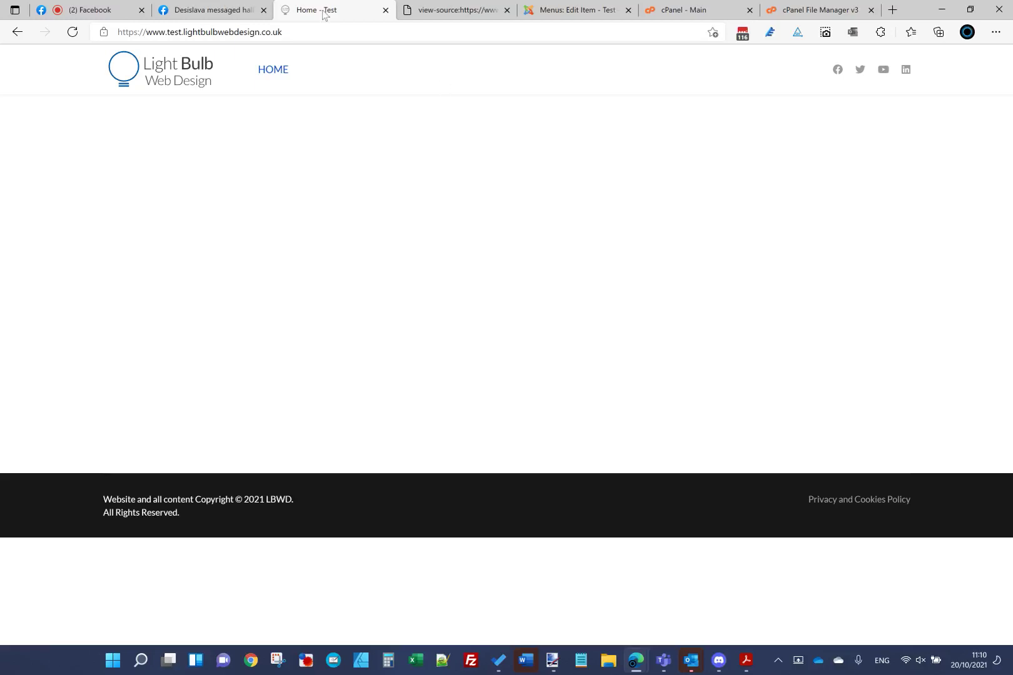
left_click(115, 11)
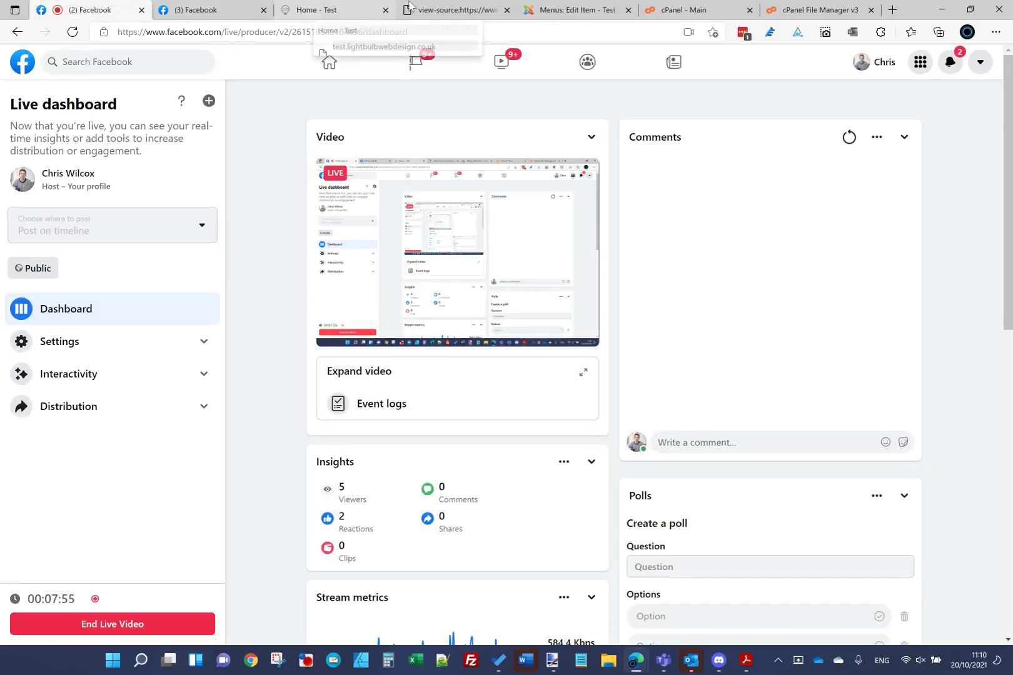
- Close the old page source view and open the metadata settings of the Home menu item
left_click(440, 10)
left_click(507, 10)
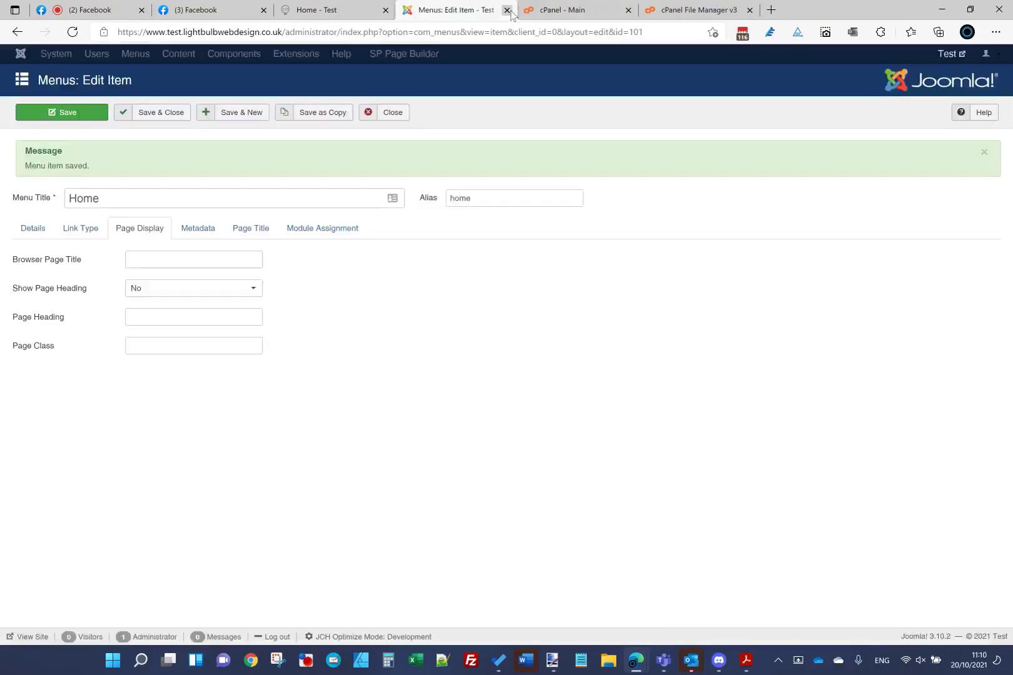
left_click(209, 230)
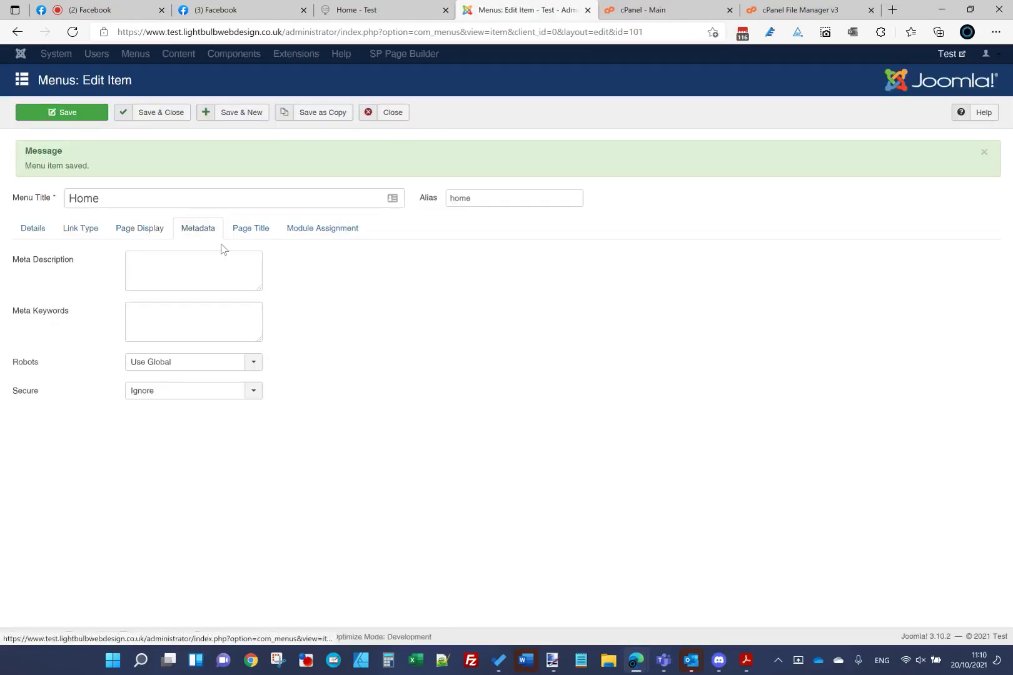
- View the home page's source code and check the content of its description meta tag
left_click(349, 10)
right_click(354, 115)
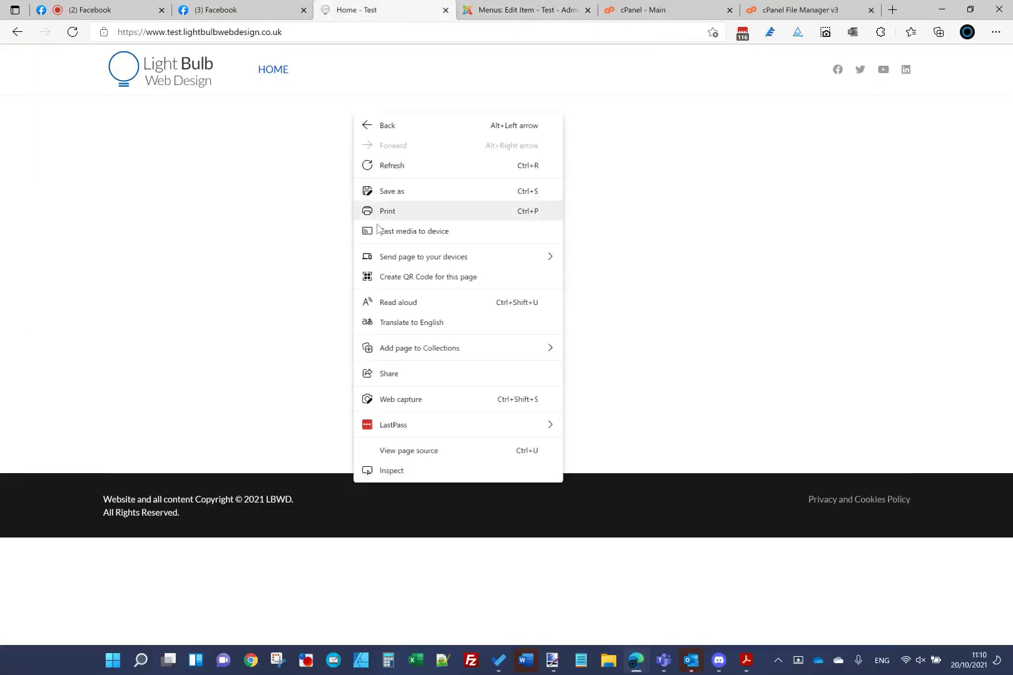
left_click(419, 461)
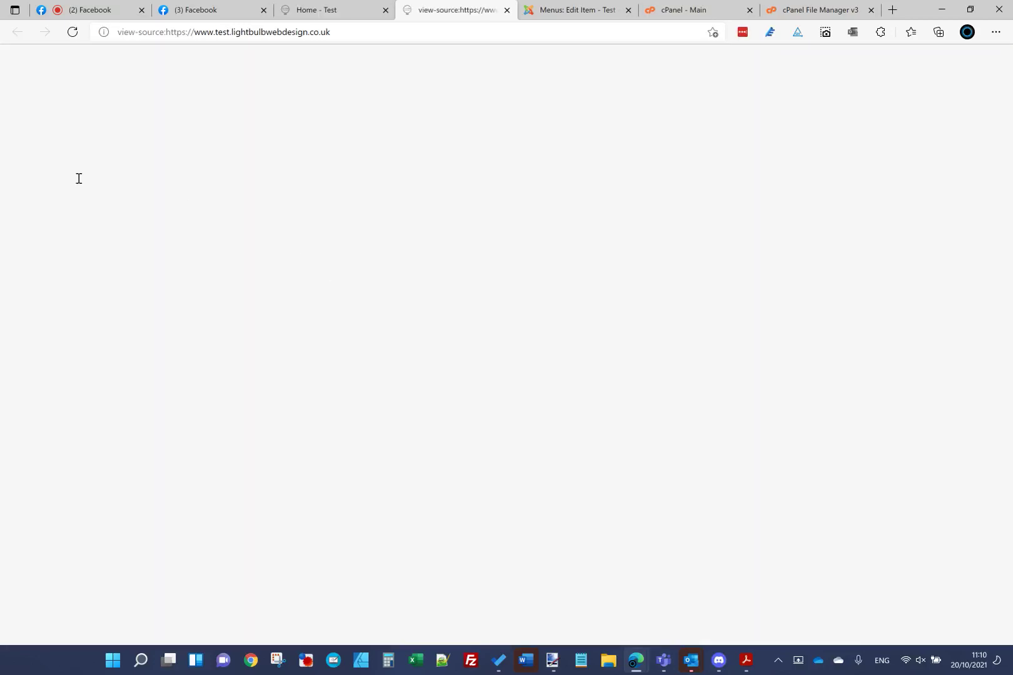
double_click(202, 139)
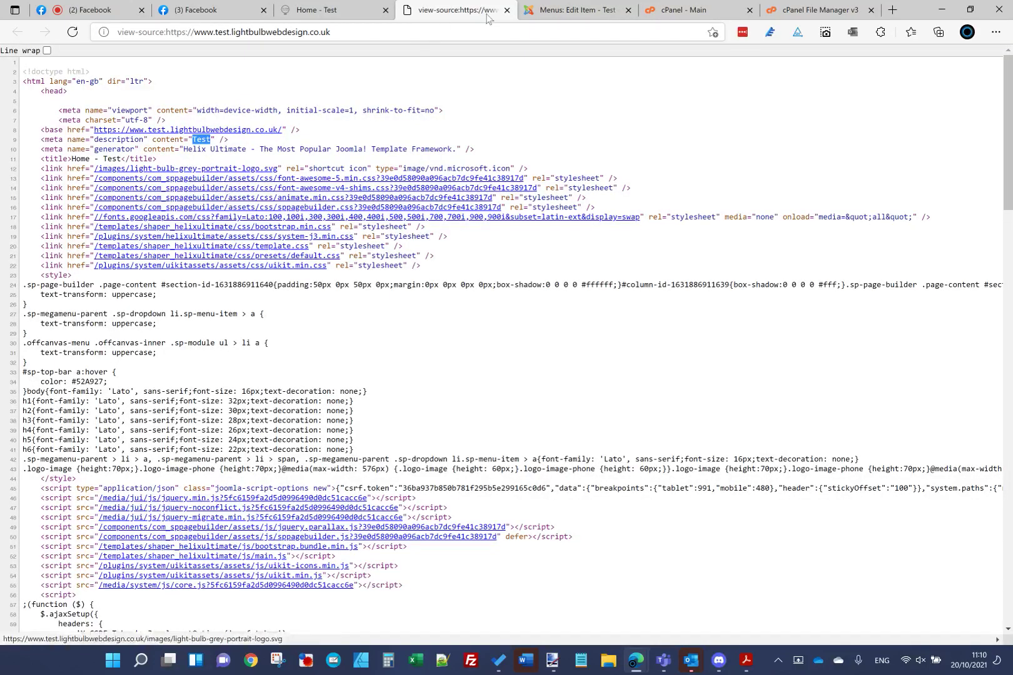
- Set the Home menu item's Meta Description to "Unique meta description" and save the item
left_click(566, 10)
left_click(237, 276)
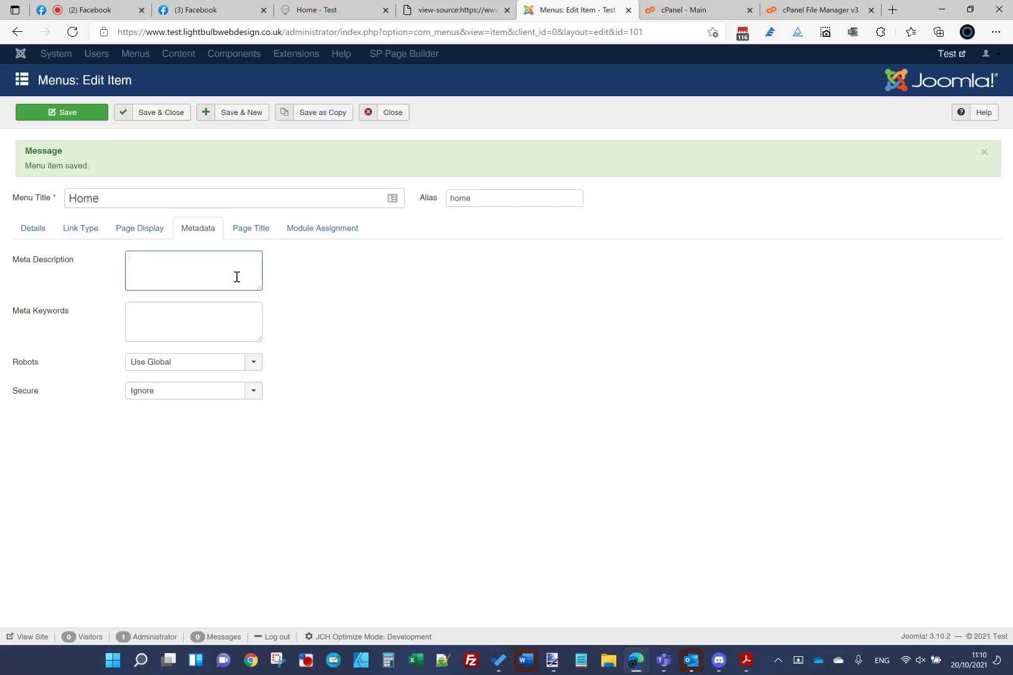
type("Unique meta description")
left_click(68, 112)
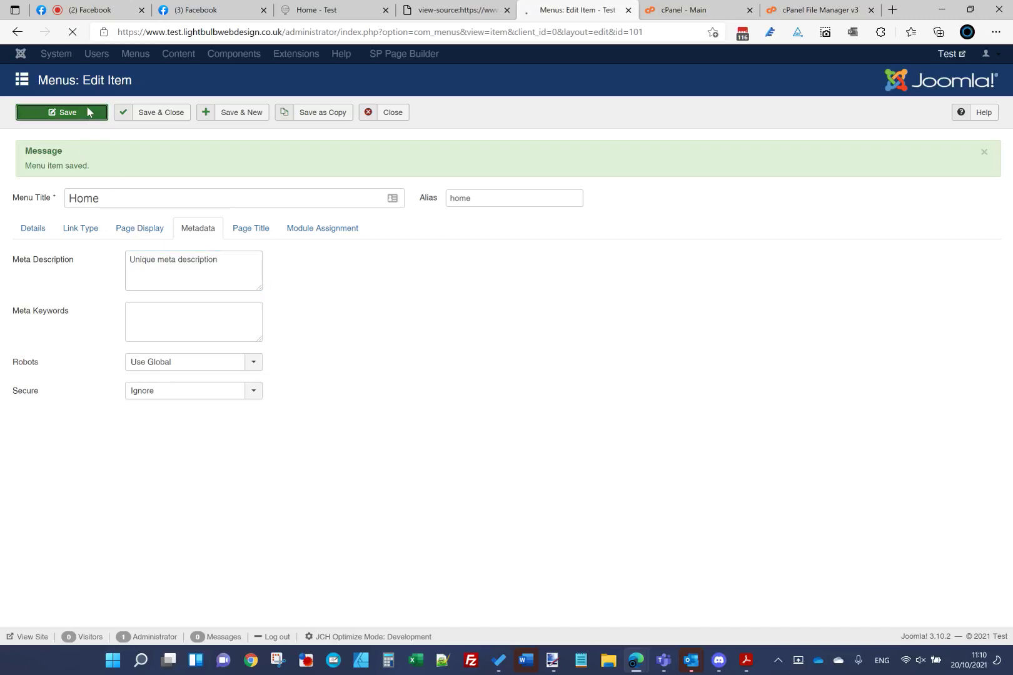
- Refresh the home page's source code and check the content of its description and generator meta tags
left_click(419, 9)
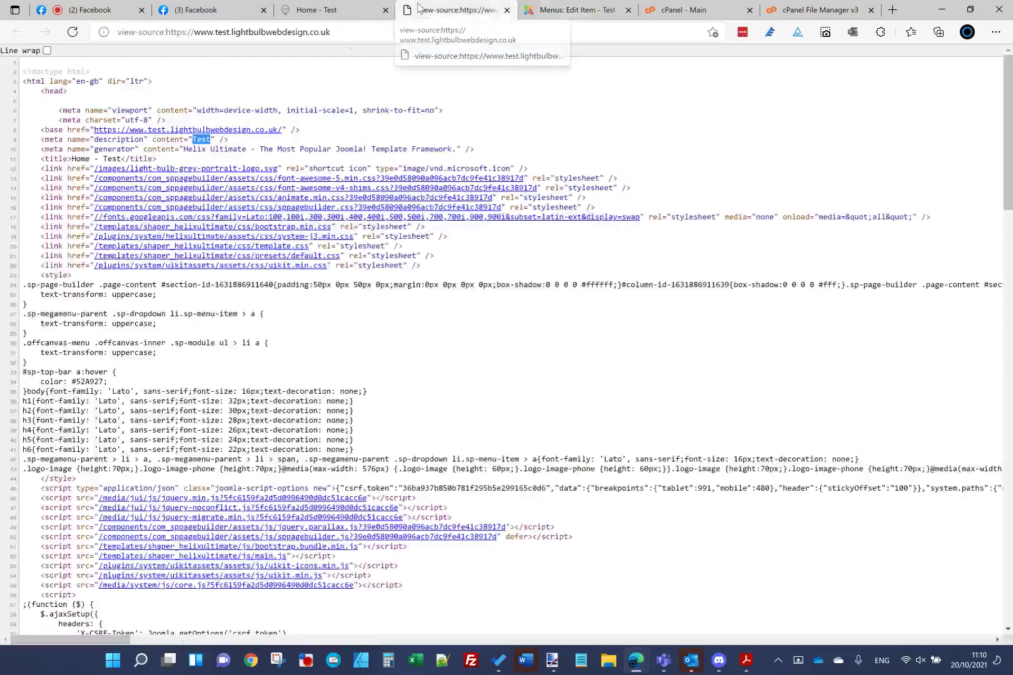
key("F5")
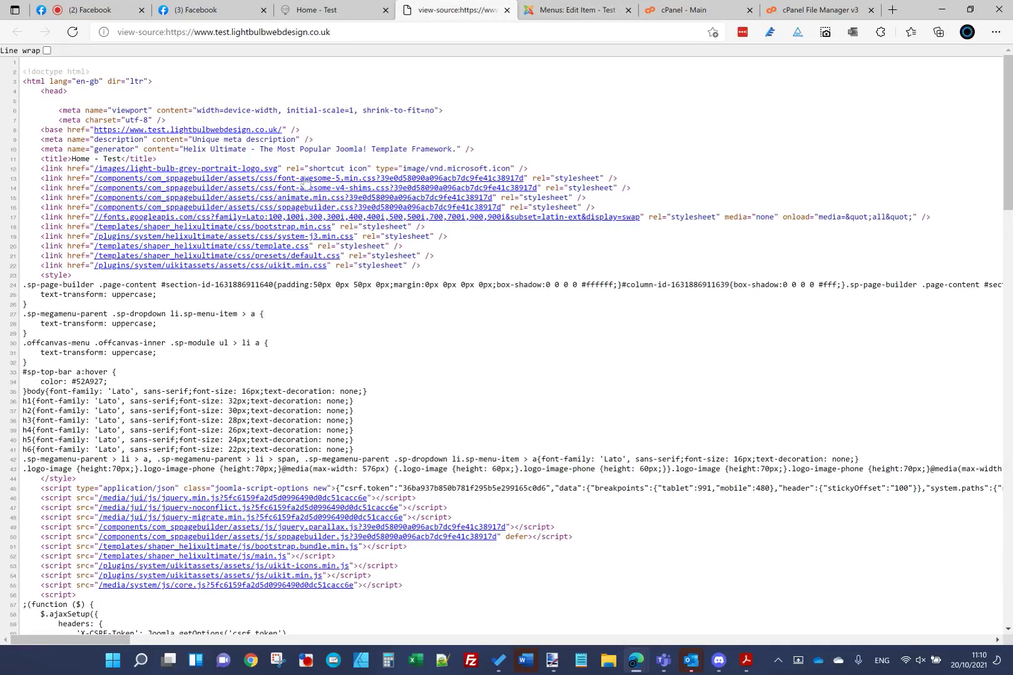
left_click_drag(296, 140, 191, 141)
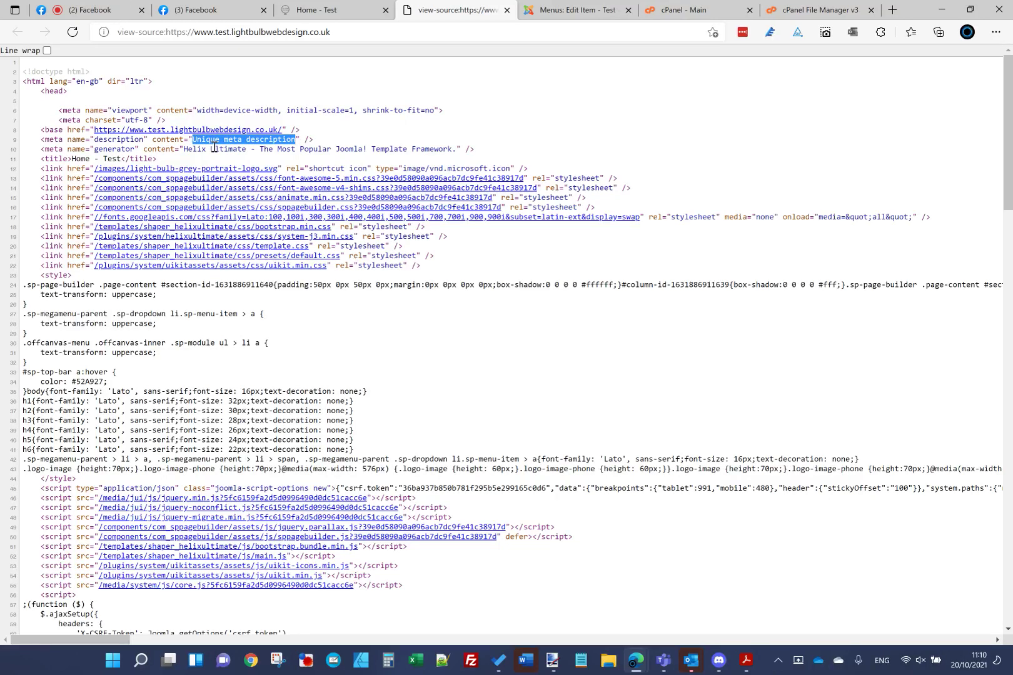
left_click_drag(477, 150, 92, 150)
left_click(93, 150)
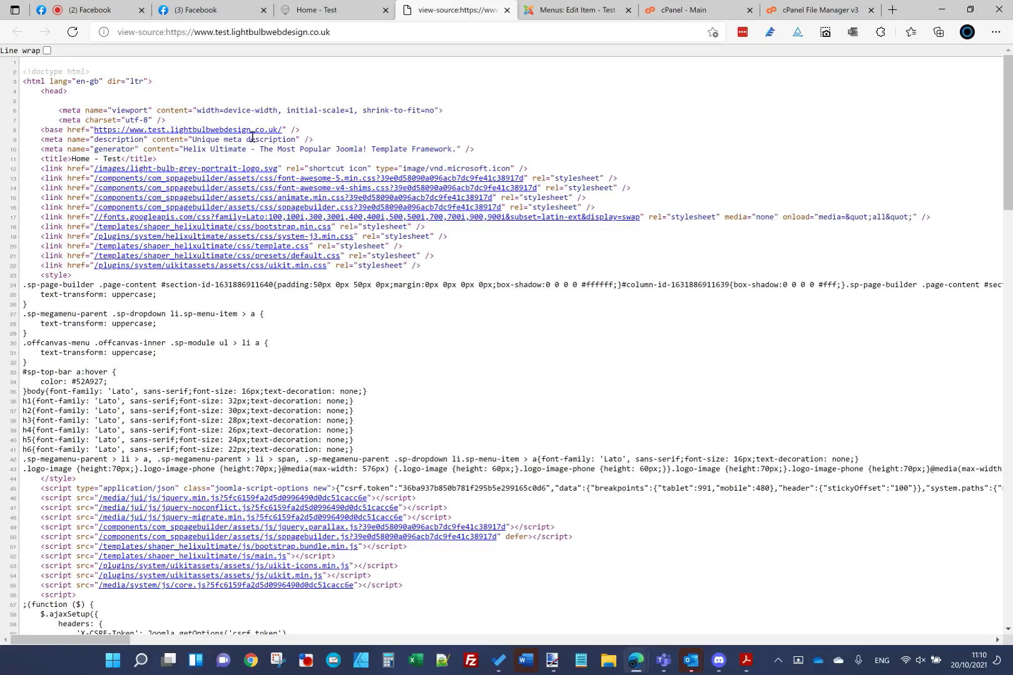
left_click_drag(298, 138, 154, 140)
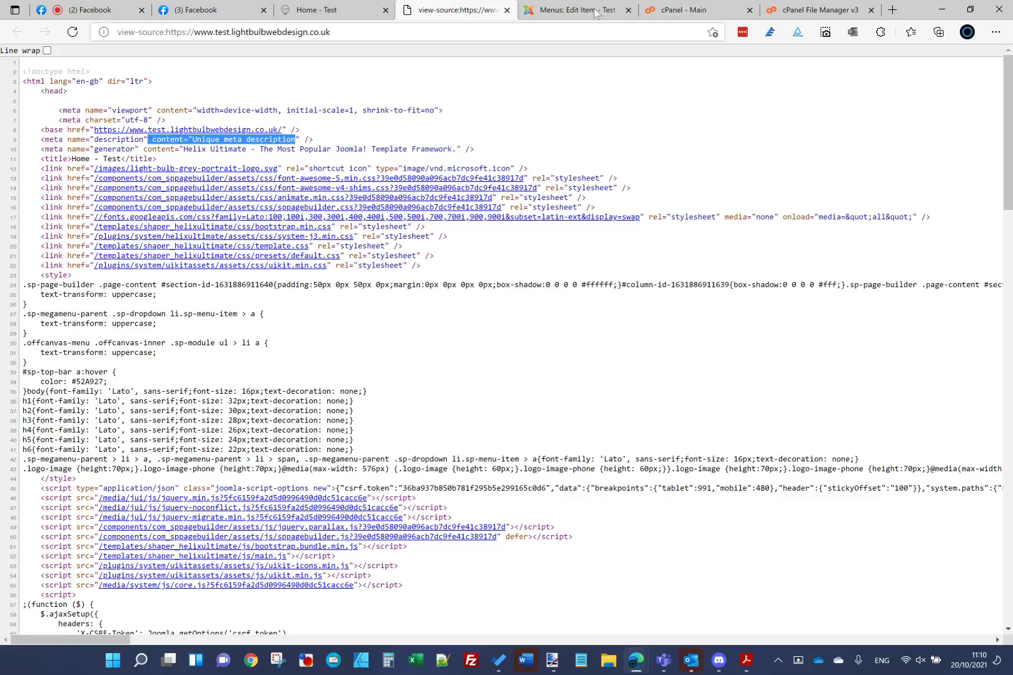
- Return to the Home menu item's metadata settings and clear its Meta Description
left_click(572, 10)
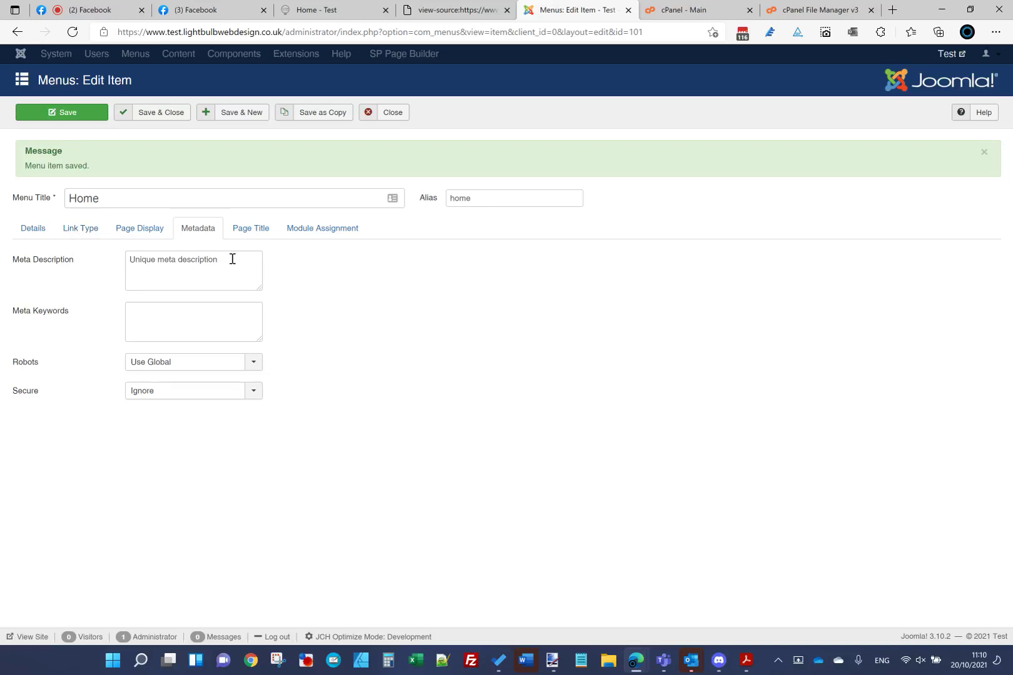
left_click_drag(129, 259, 184, 275)
key("BackSpace")
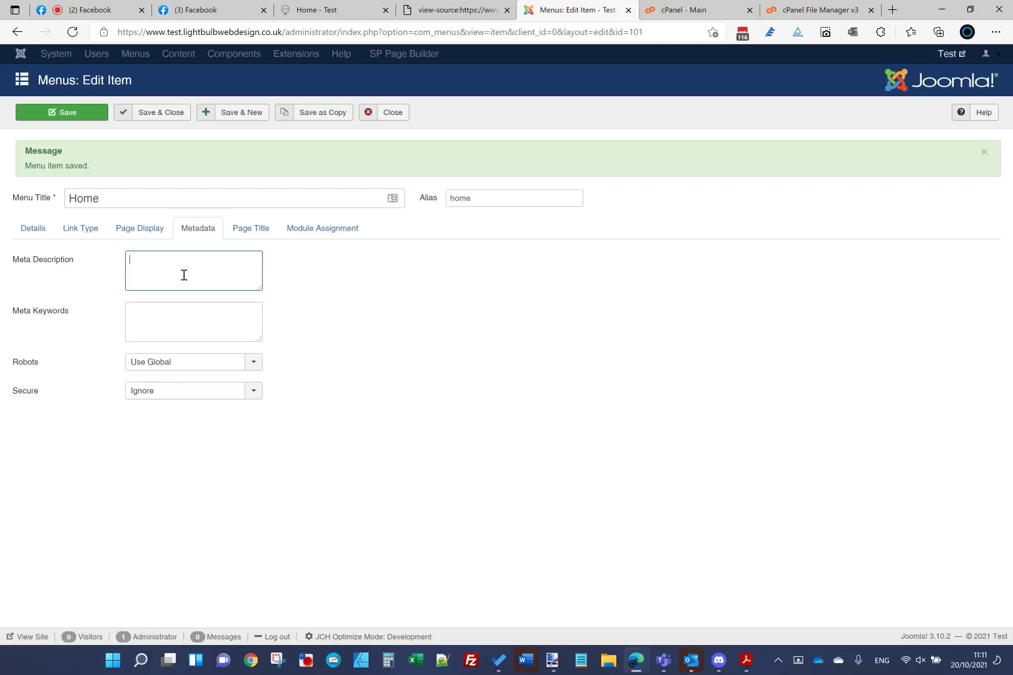
left_click(177, 318)
left_click(345, 405)
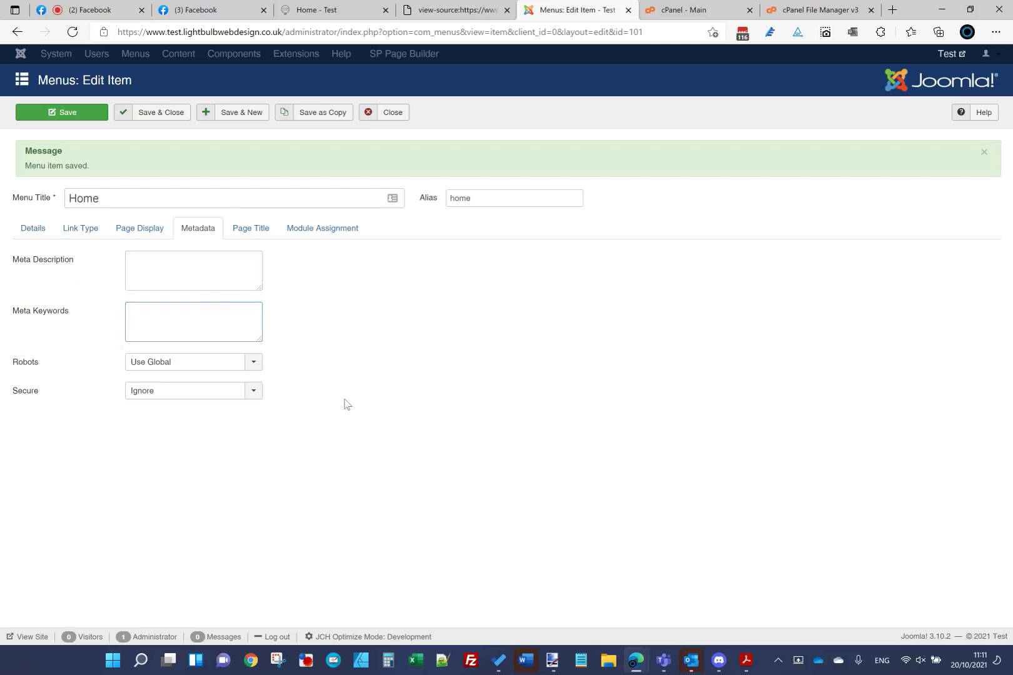
- Set the Home menu item's Robots option to "noindex, nofollow"
left_click(165, 371)
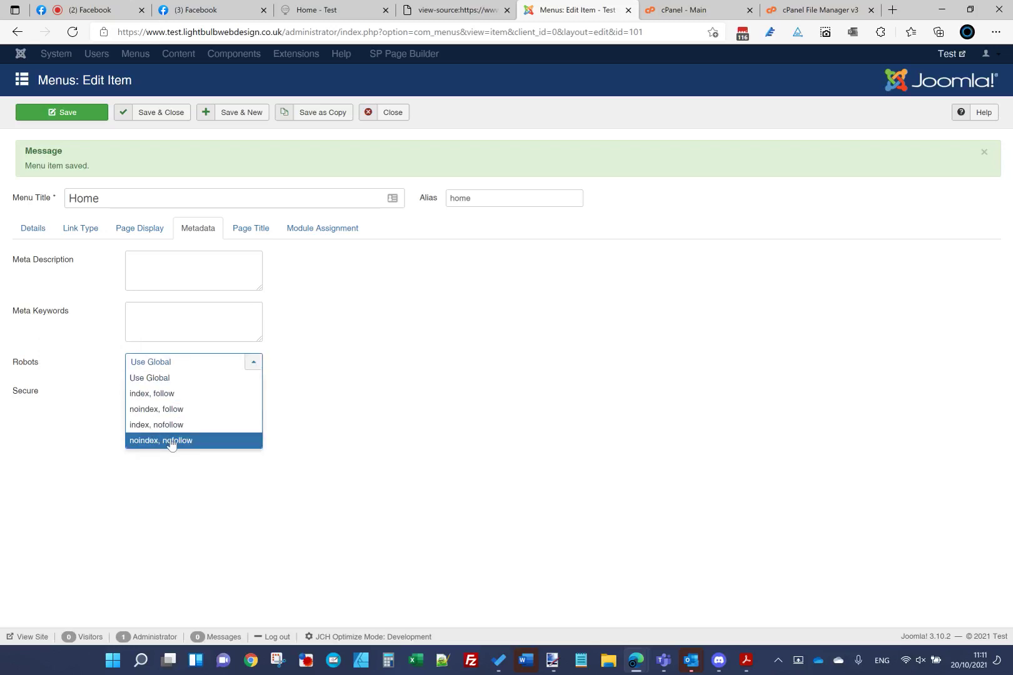
left_click(172, 441)
left_click(152, 363)
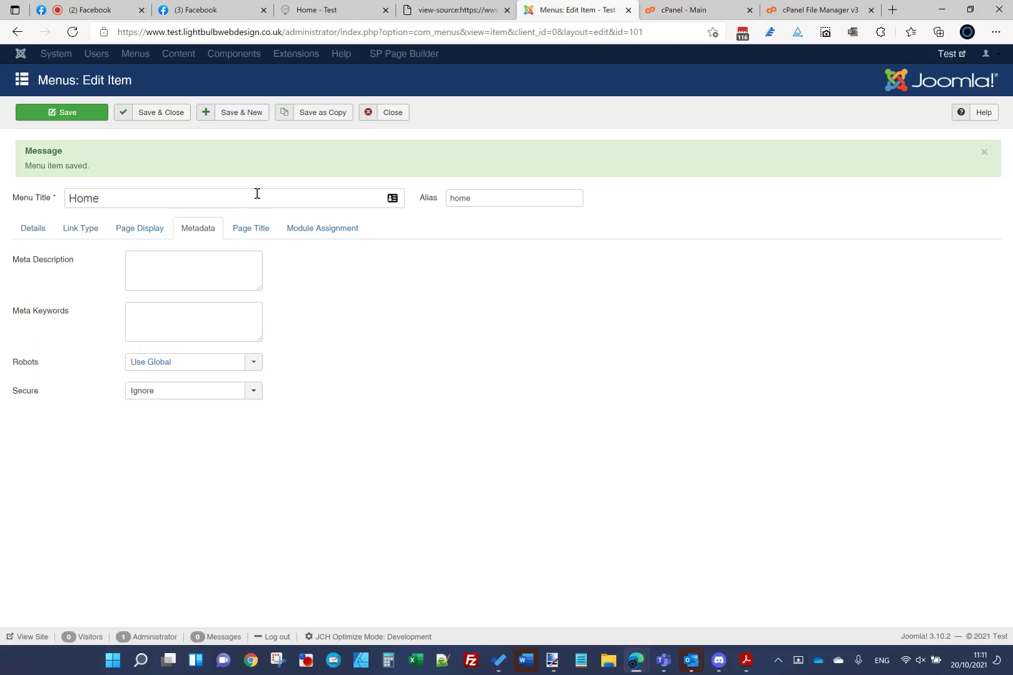
left_click(238, 374)
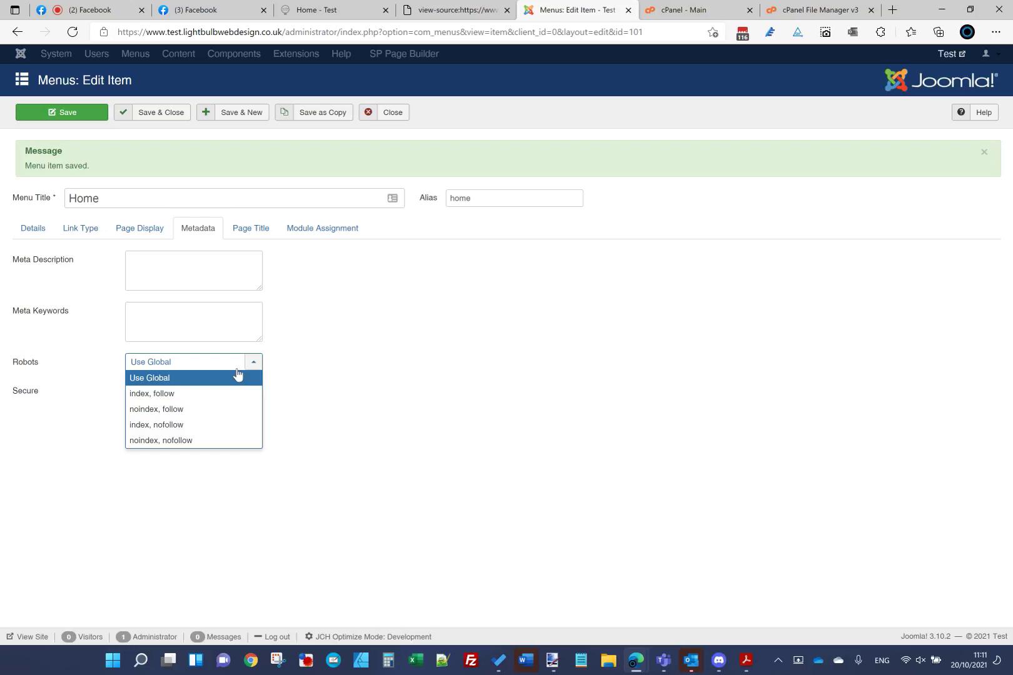
left_click(220, 442)
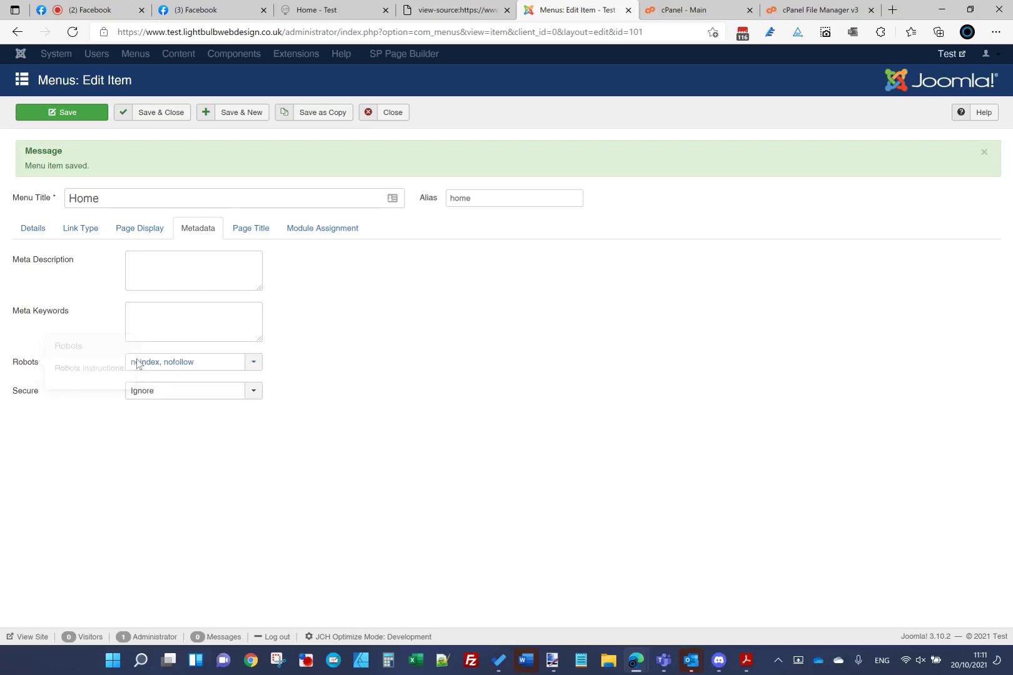
- Set the Home menu item's Display in Menu option to No in its link type settings
left_click(84, 239)
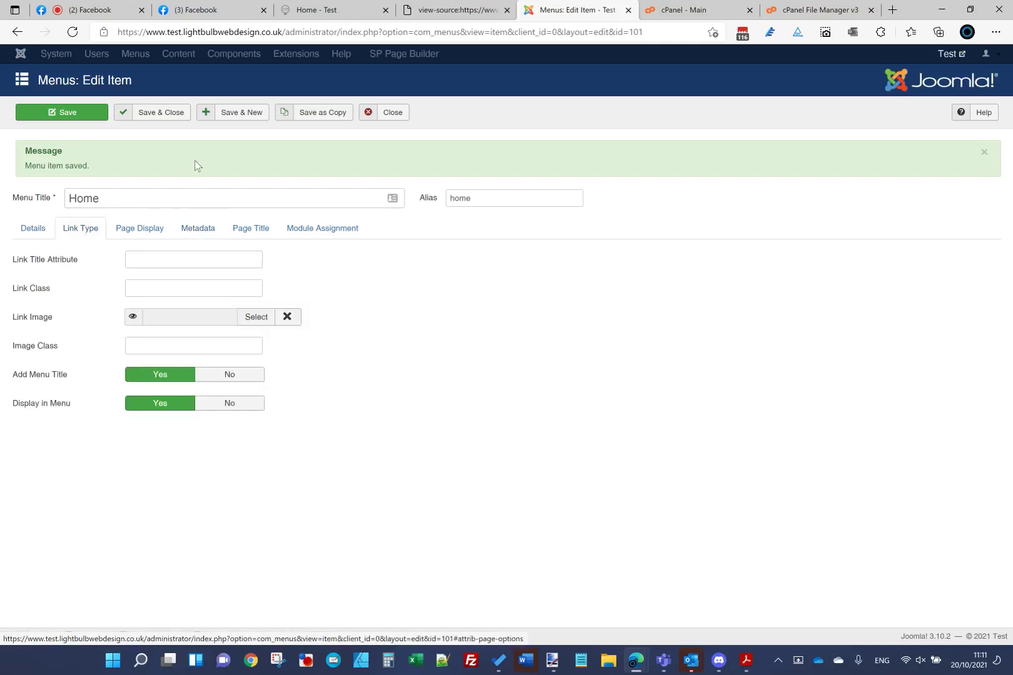
mouse_move(45, 411)
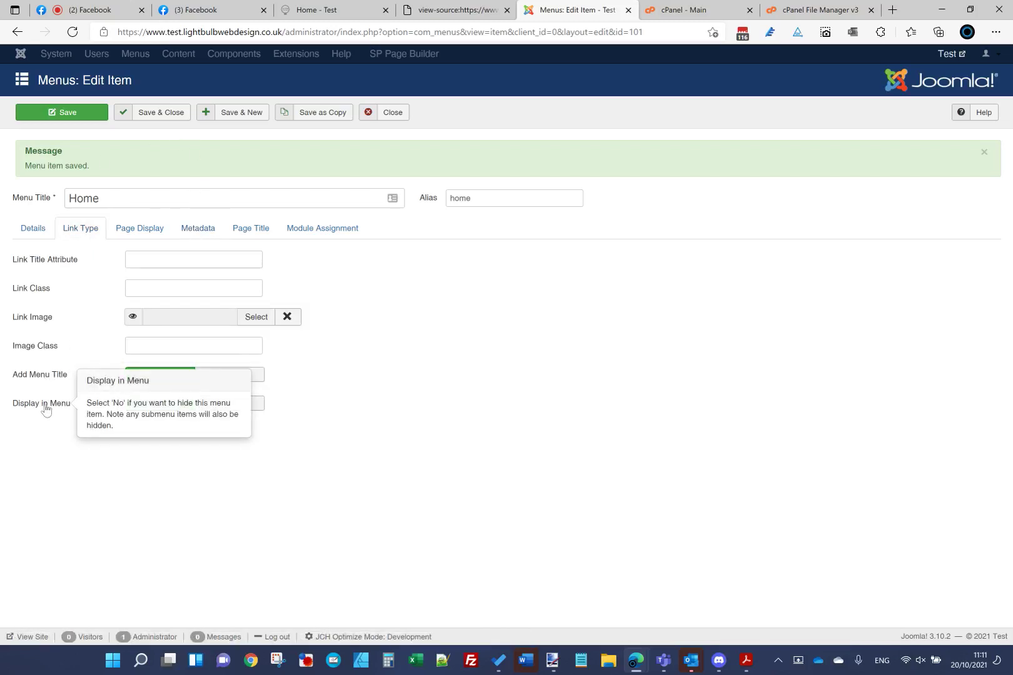
left_click(212, 406)
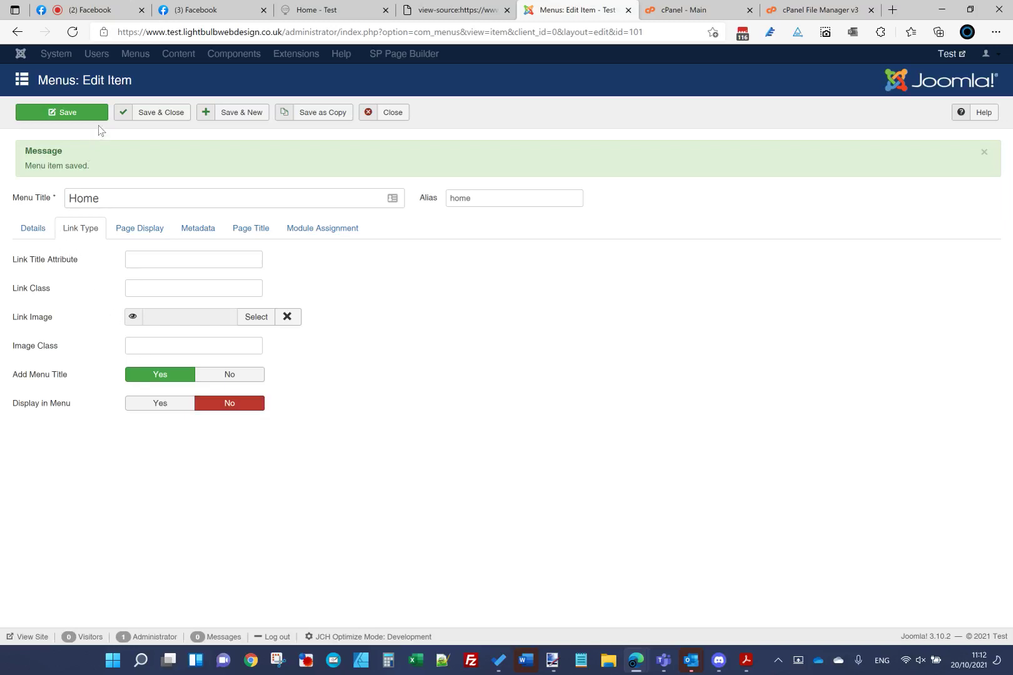
- Reset the Home menu item's Robots option to Use Global and save the item
left_click(202, 226)
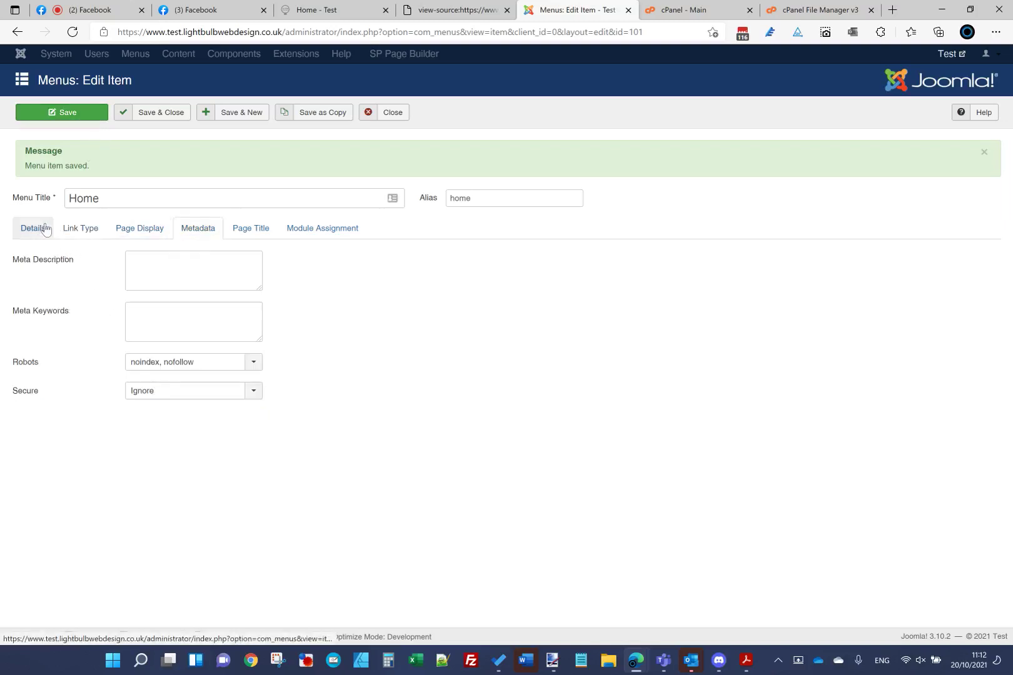
left_click(150, 368)
left_click(156, 380)
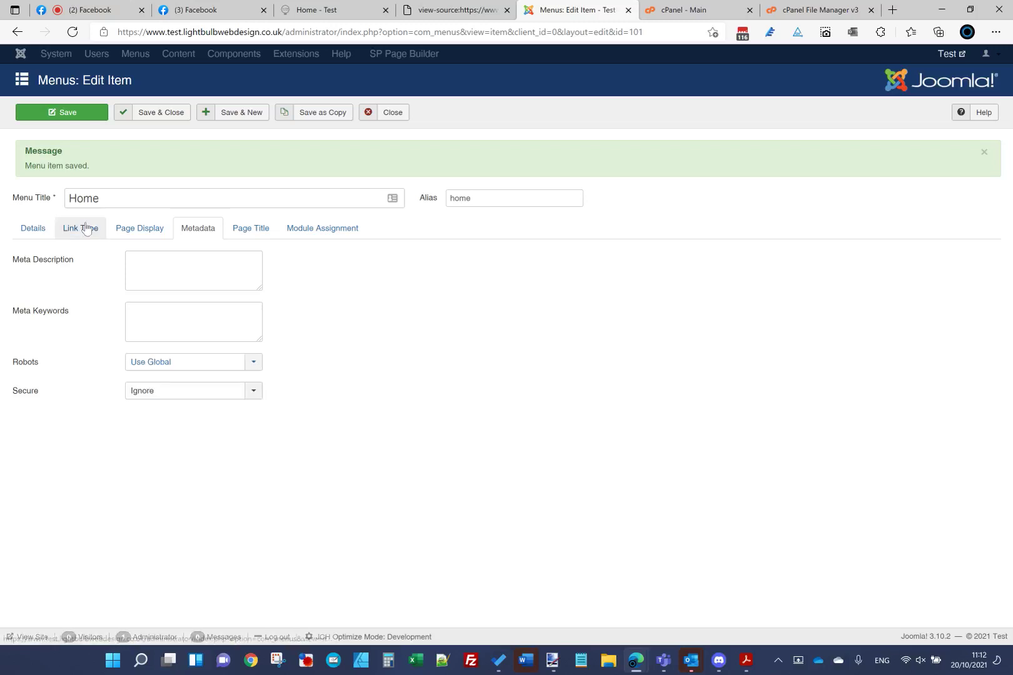
left_click(87, 228)
left_click(67, 112)
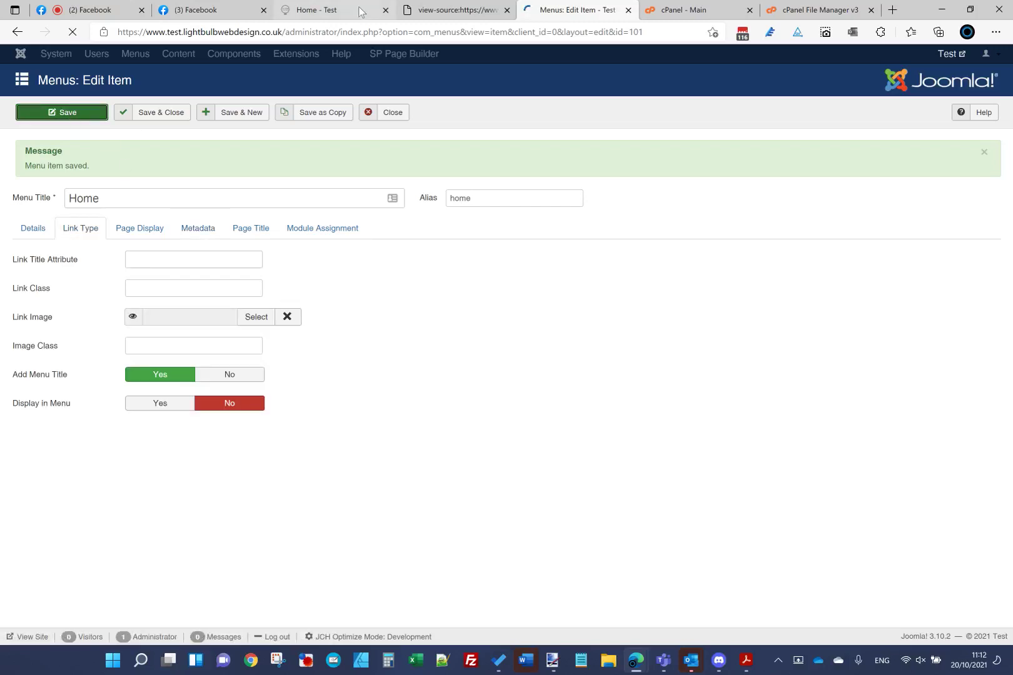
- Reload the home page through the site logo and check its main menu for the Home link
left_click(361, 12)
left_click(187, 88)
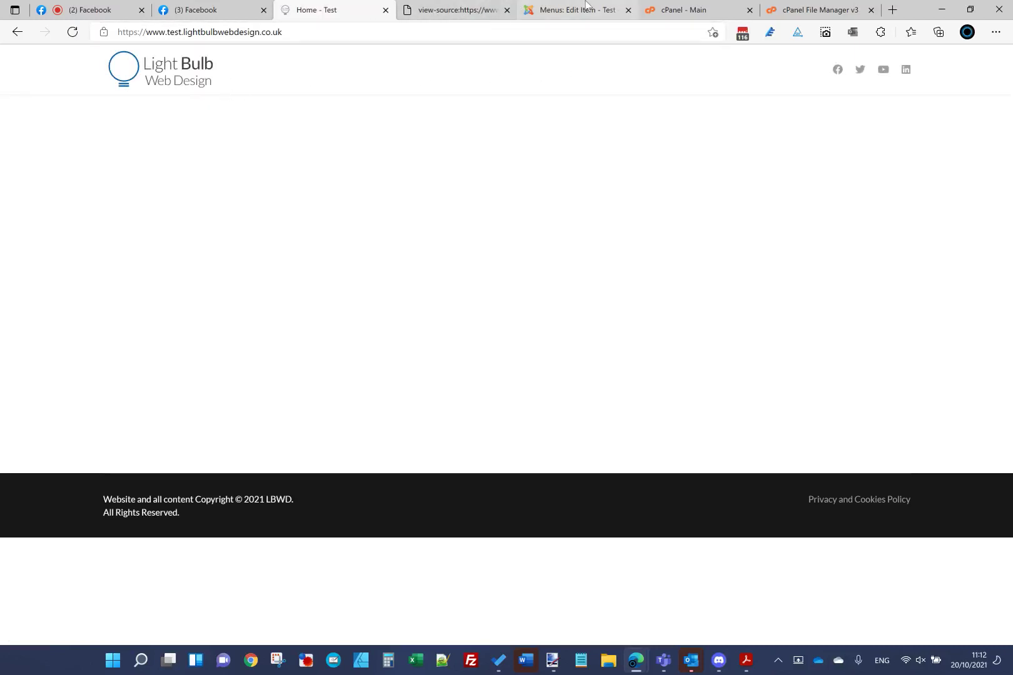
left_click(448, 33)
- Set the Home item's Display in Menu option to Yes, save and close it, and check the reloaded home page's menu
left_click(581, 12)
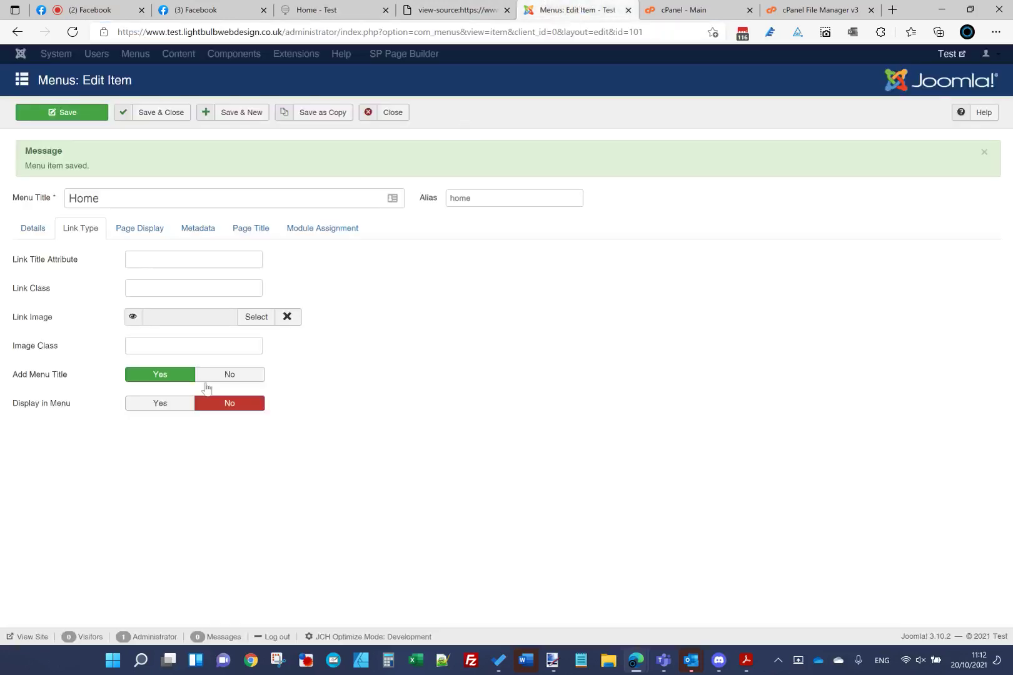
left_click(146, 409)
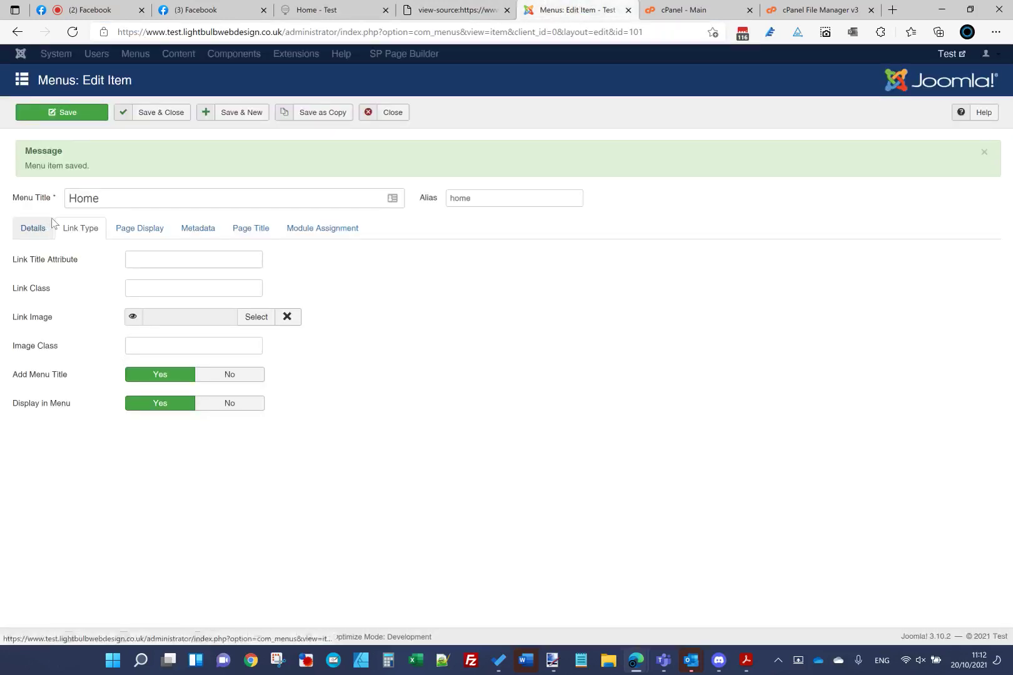
left_click(33, 229)
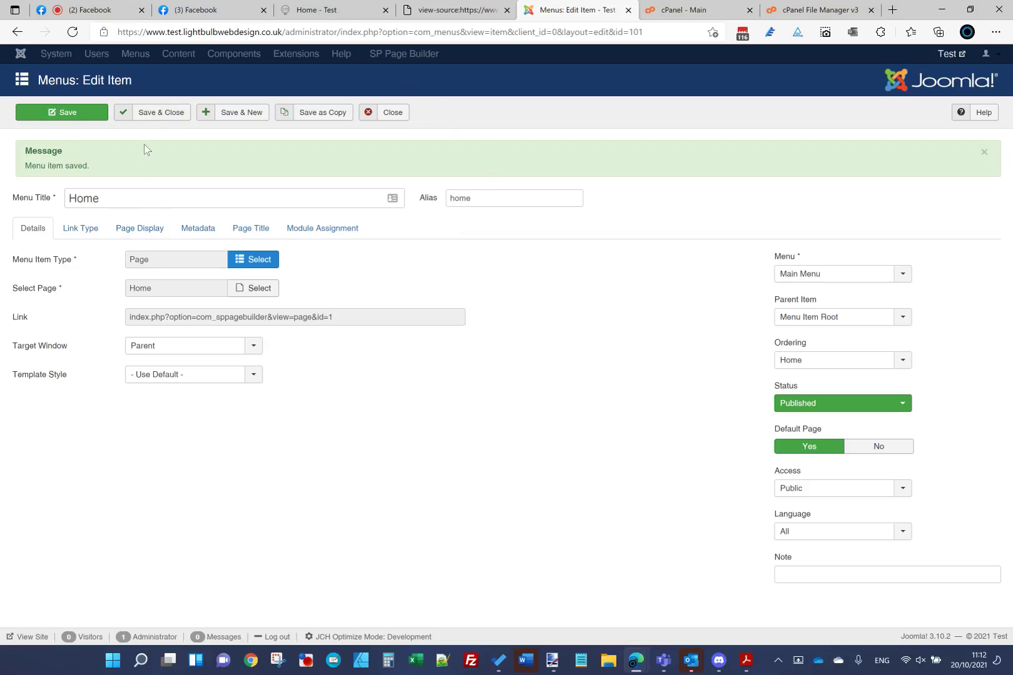
left_click(152, 114)
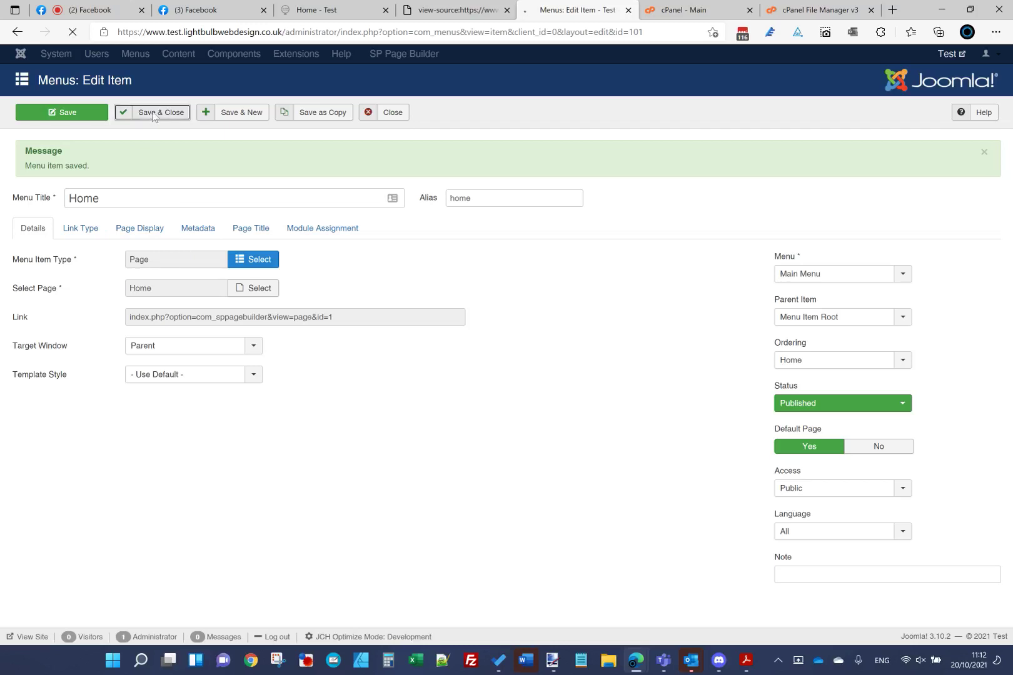
left_click(322, 10)
left_click(194, 81)
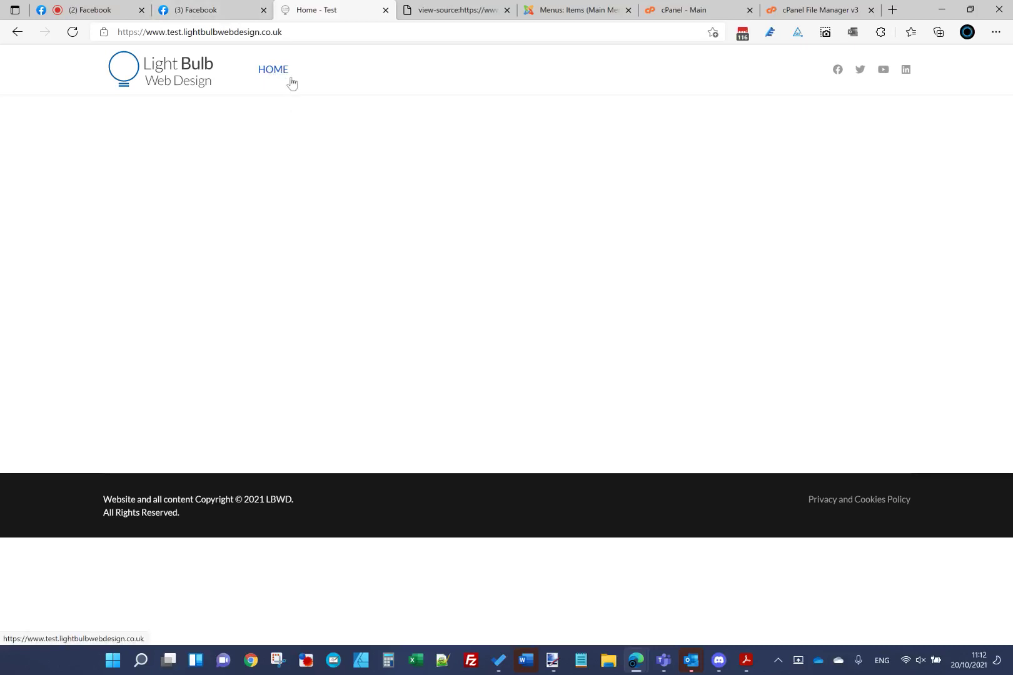
left_click(594, 5)
left_click(285, 243)
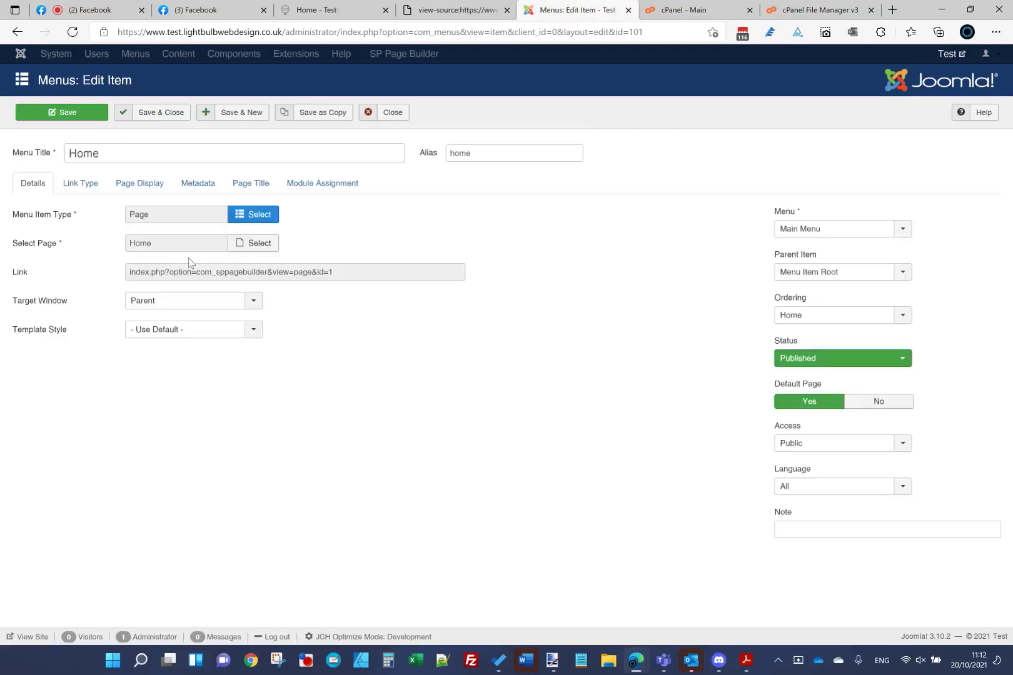
left_click(97, 184)
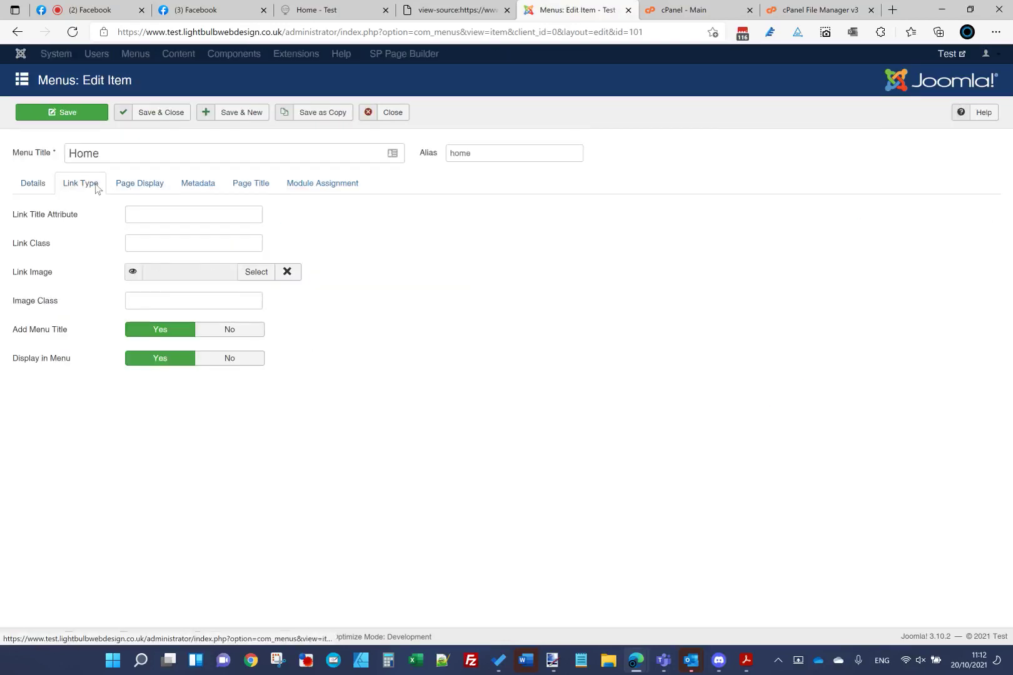
left_click(210, 360)
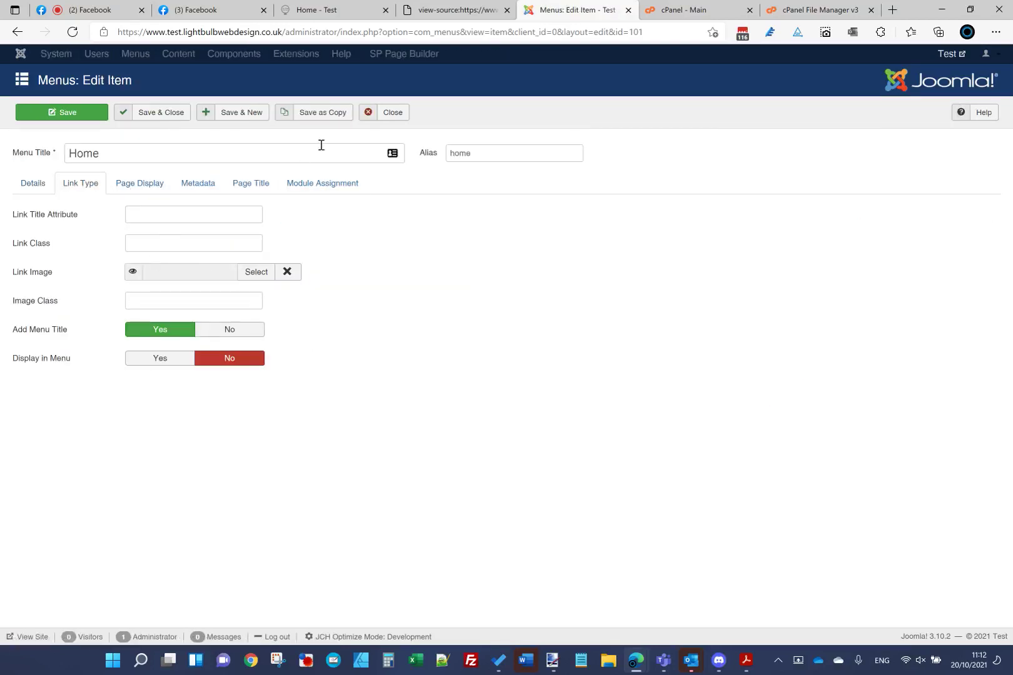
left_click(369, 114)
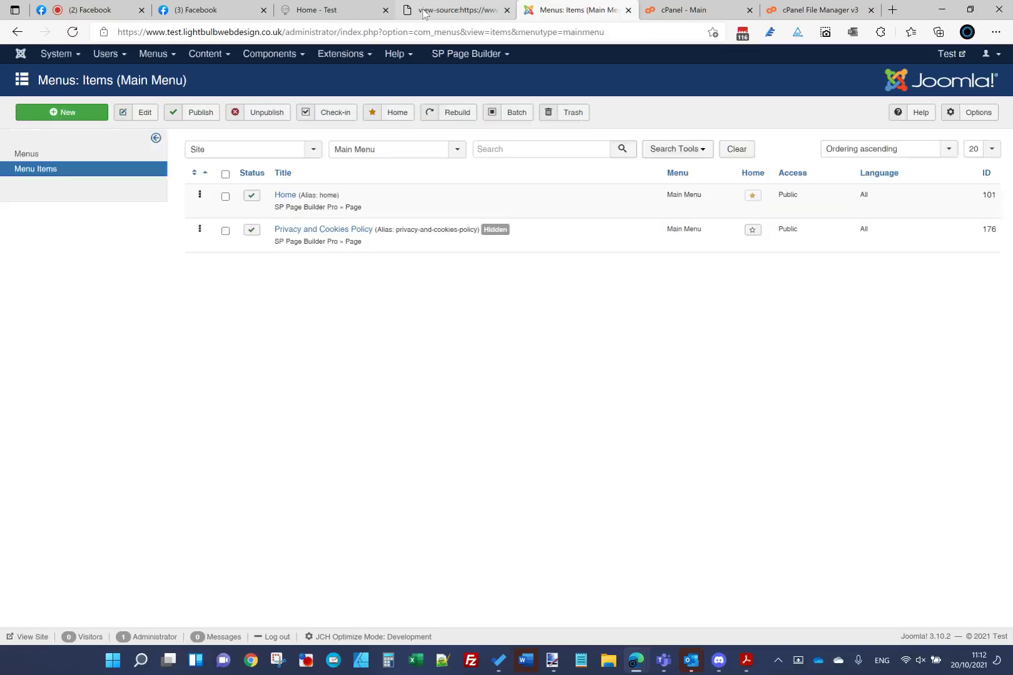
- Switch to Facebook and check the Joomla post's comments, minimising the chat covering them, and the live video dashboard for questions
left_click(341, 10)
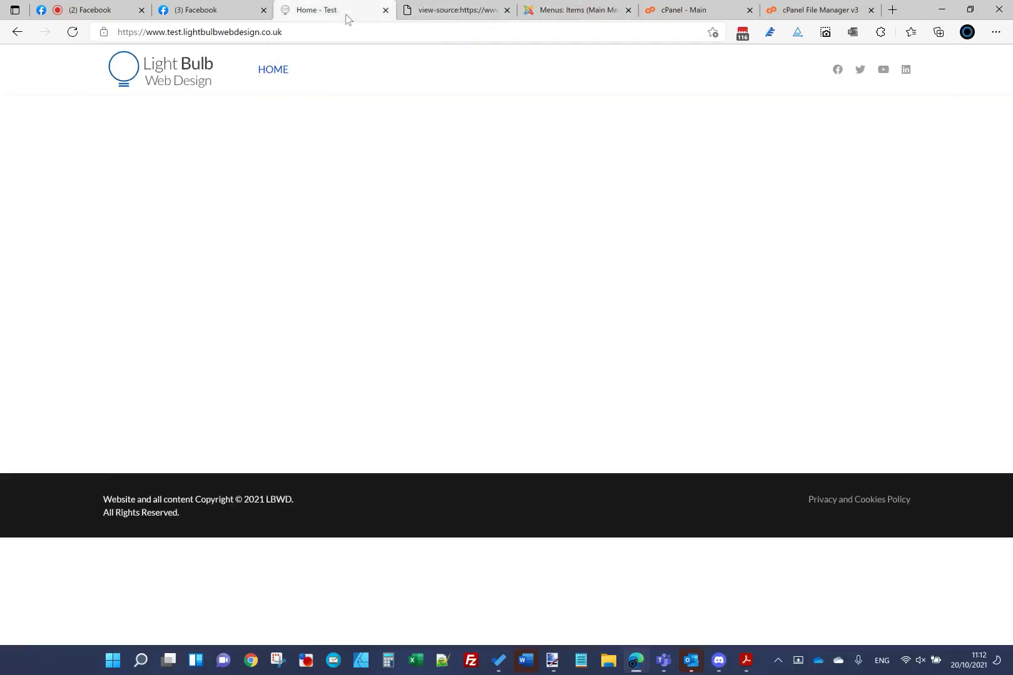
left_click(223, 11)
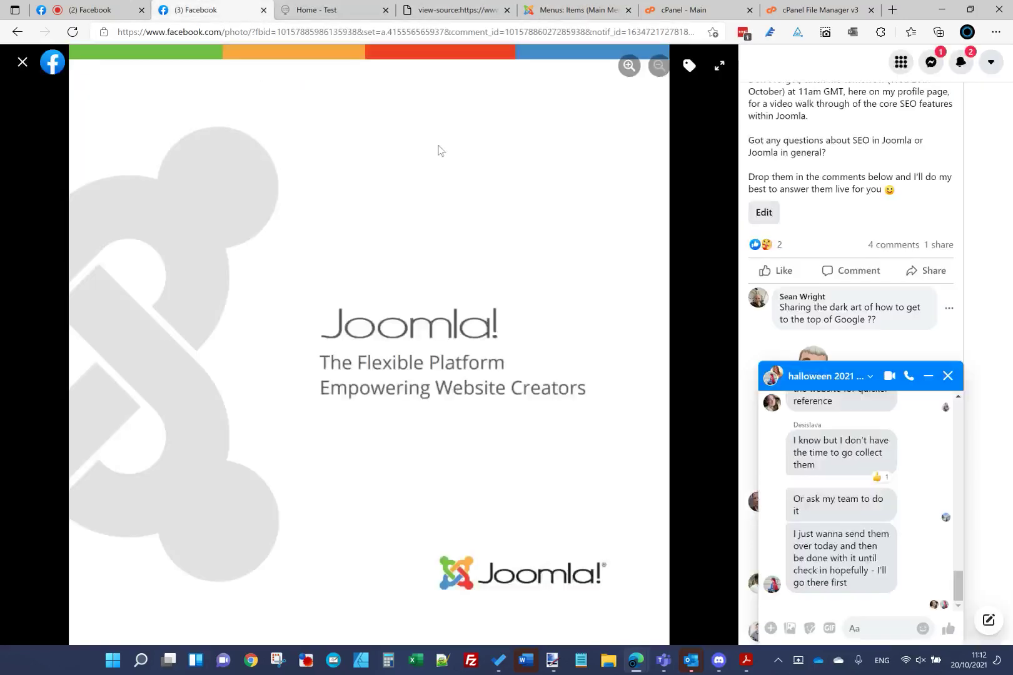
left_click(927, 376)
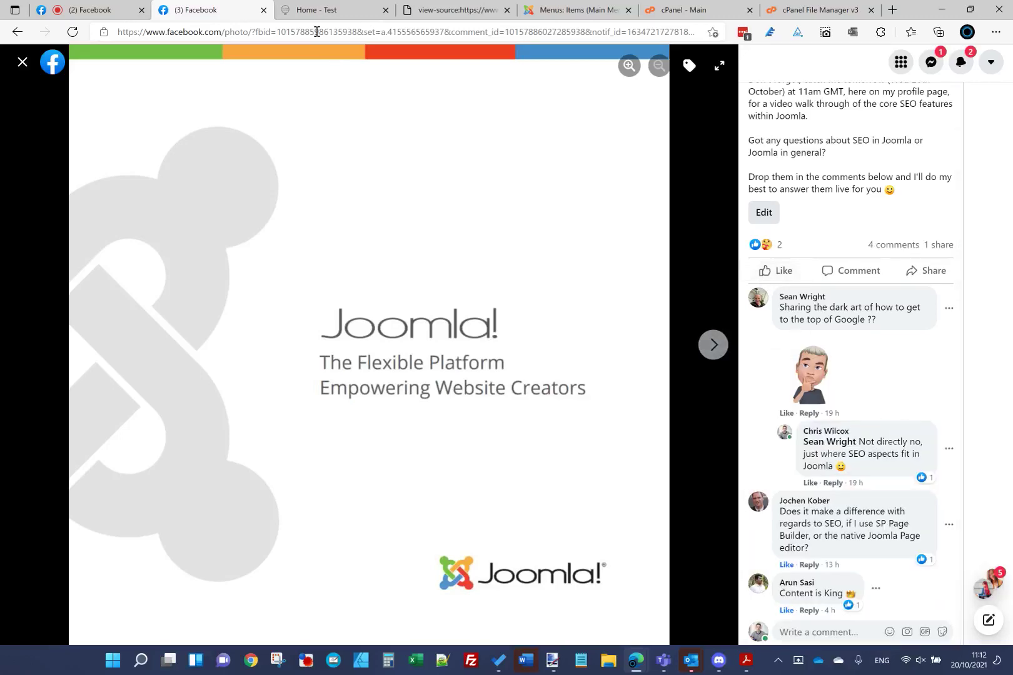
left_click(131, 10)
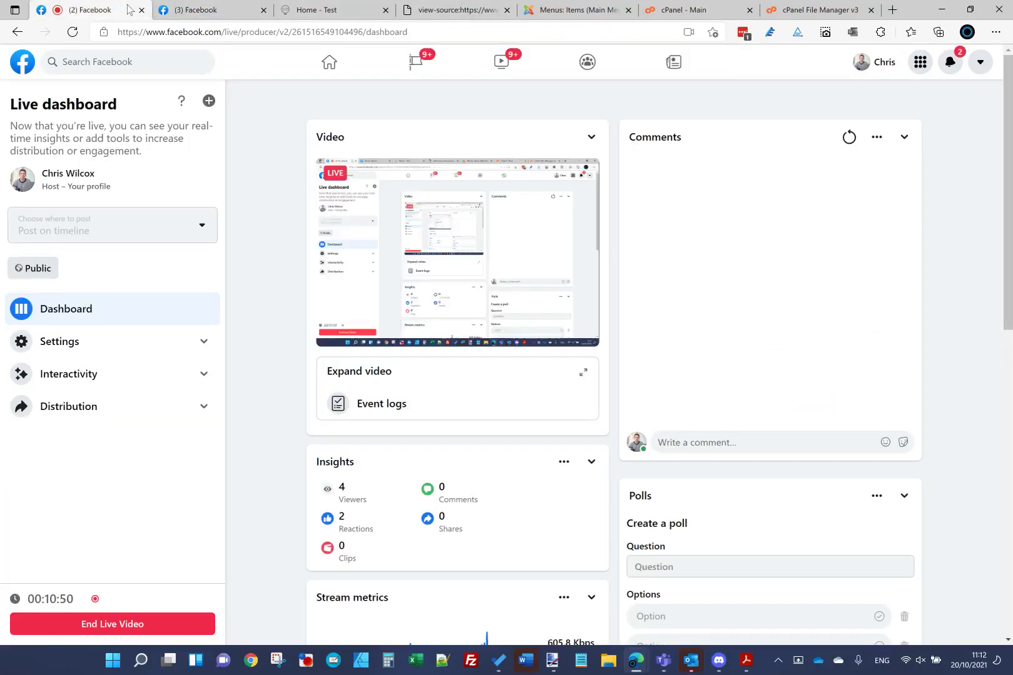
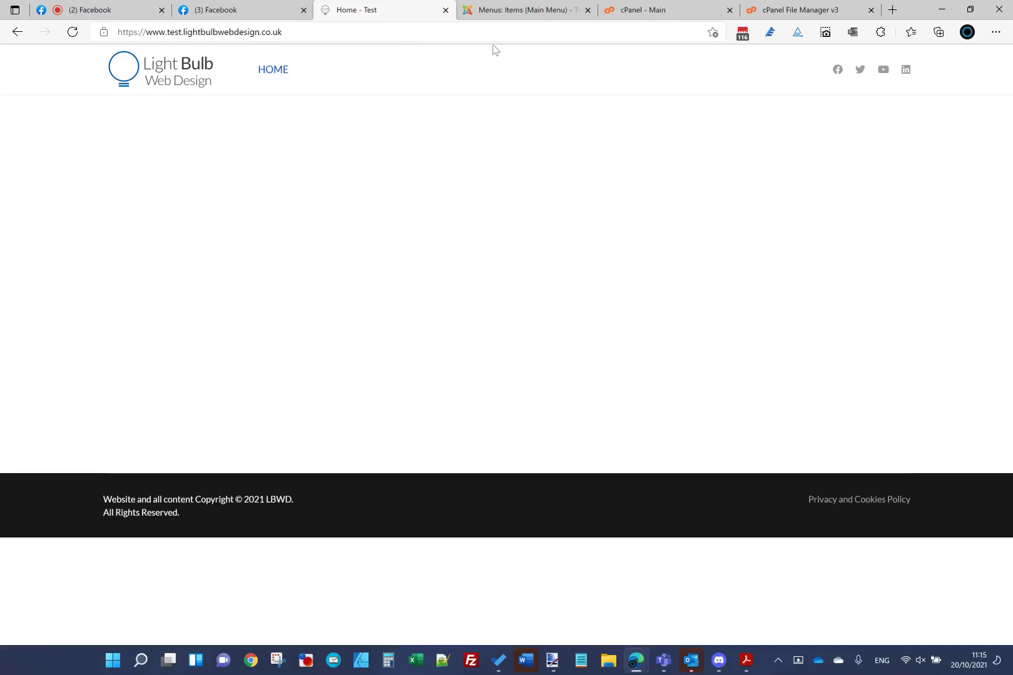
- Copy the Privacy and Cookies Policy menu item's alias and open the test site page at /privacy-and-cookies-policy
left_click(499, 14)
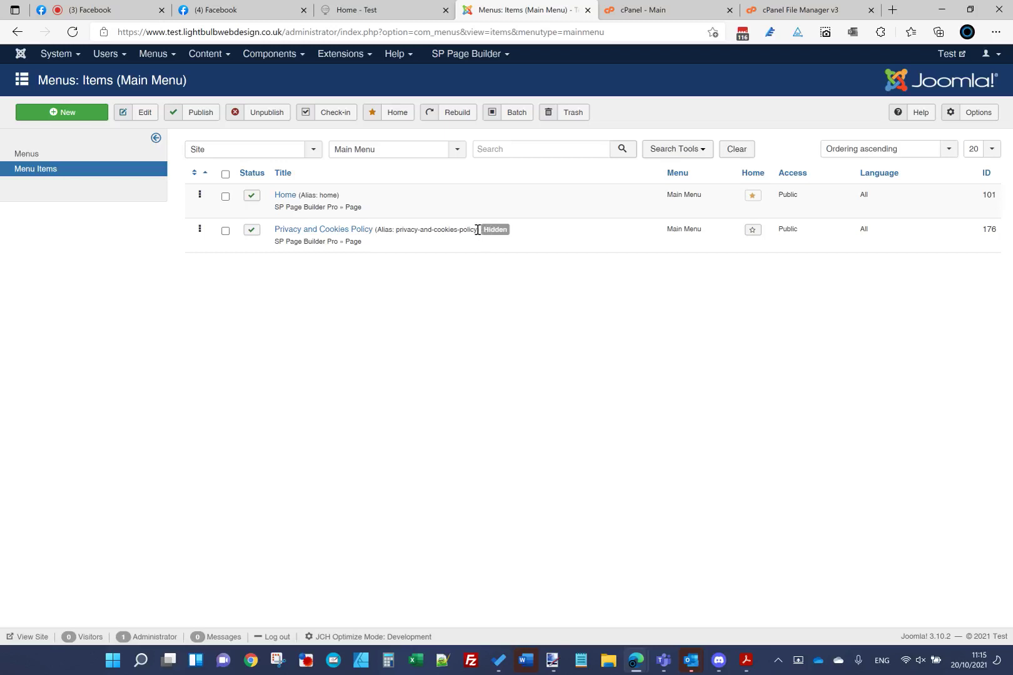
left_click_drag(477, 230, 396, 230)
key("ctrl+c")
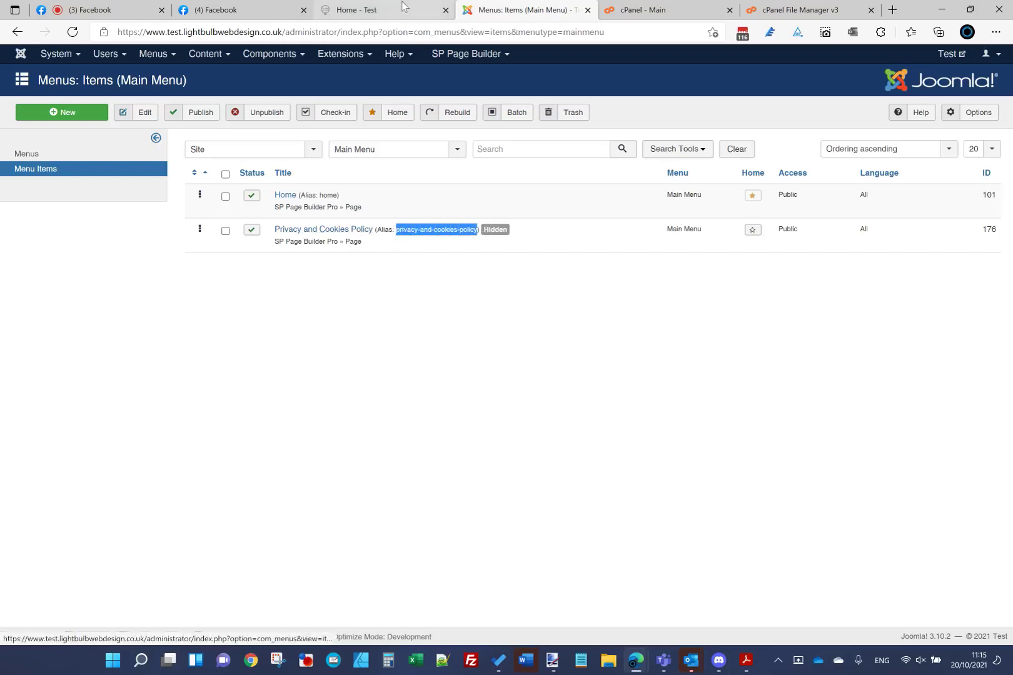
left_click(358, 10)
left_click(361, 32)
left_click(361, 32)
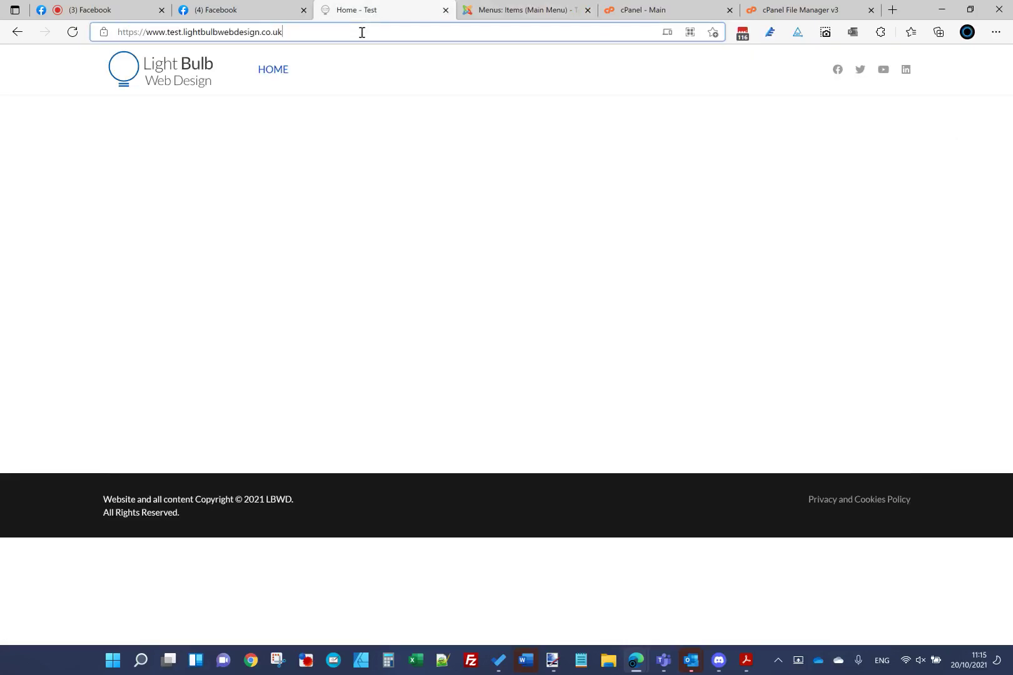
type("/")
key("ctrl+v")
key("Return")
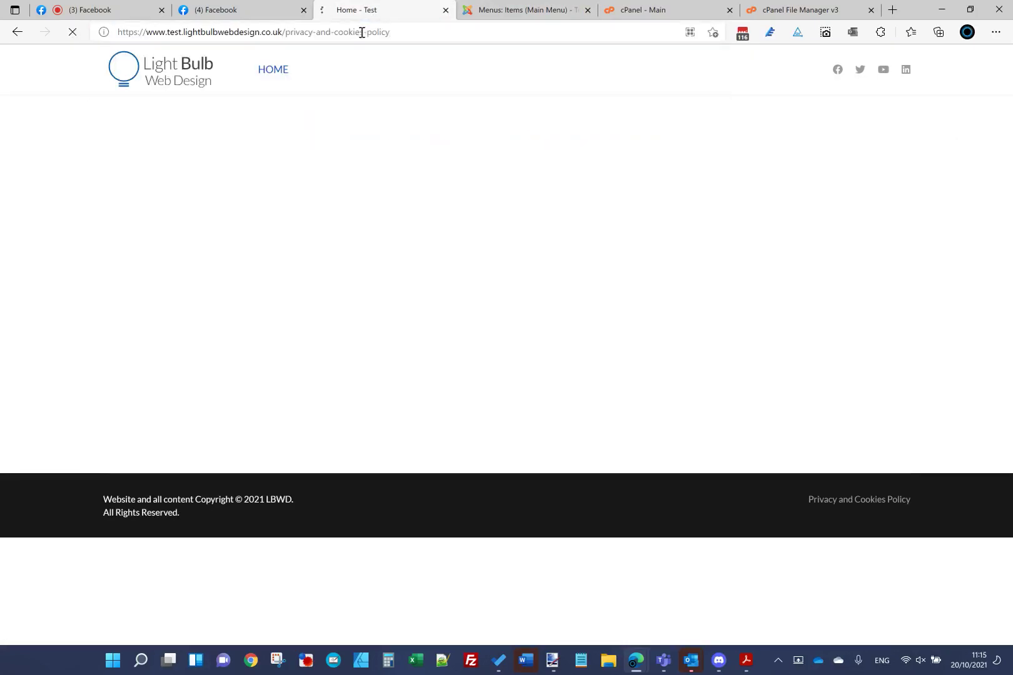
- Compare the loaded policy page's address with the menu item's alias, highlighting the privacy-and-cookies-policy part of the URL
left_click_drag(404, 33, 424, 52)
left_click(371, 81)
left_click(450, 101)
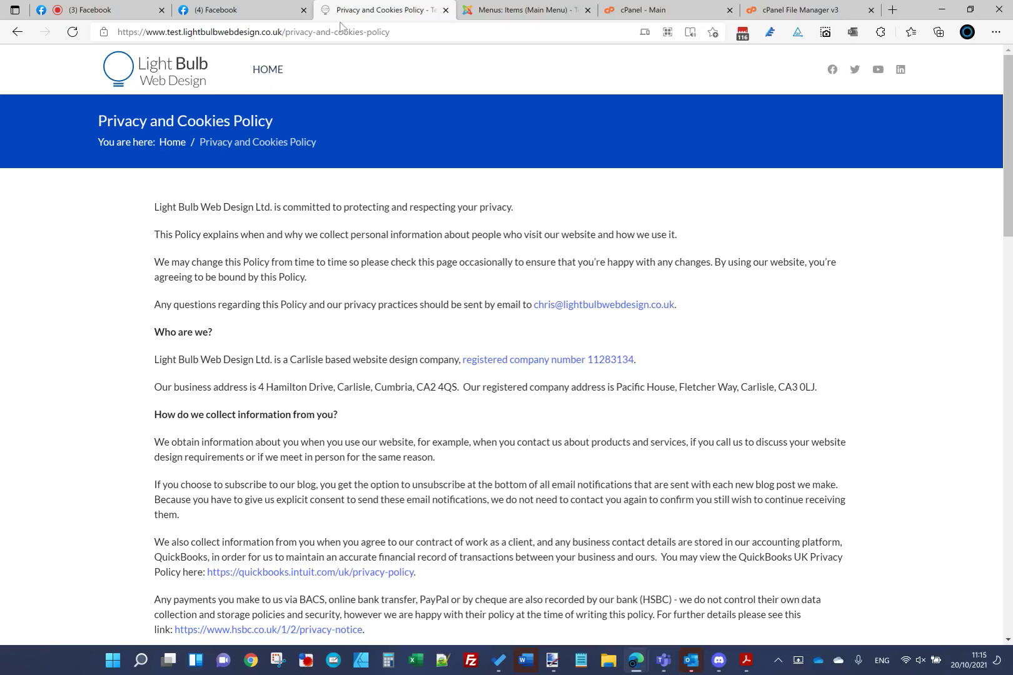
left_click_drag(286, 33, 612, 31)
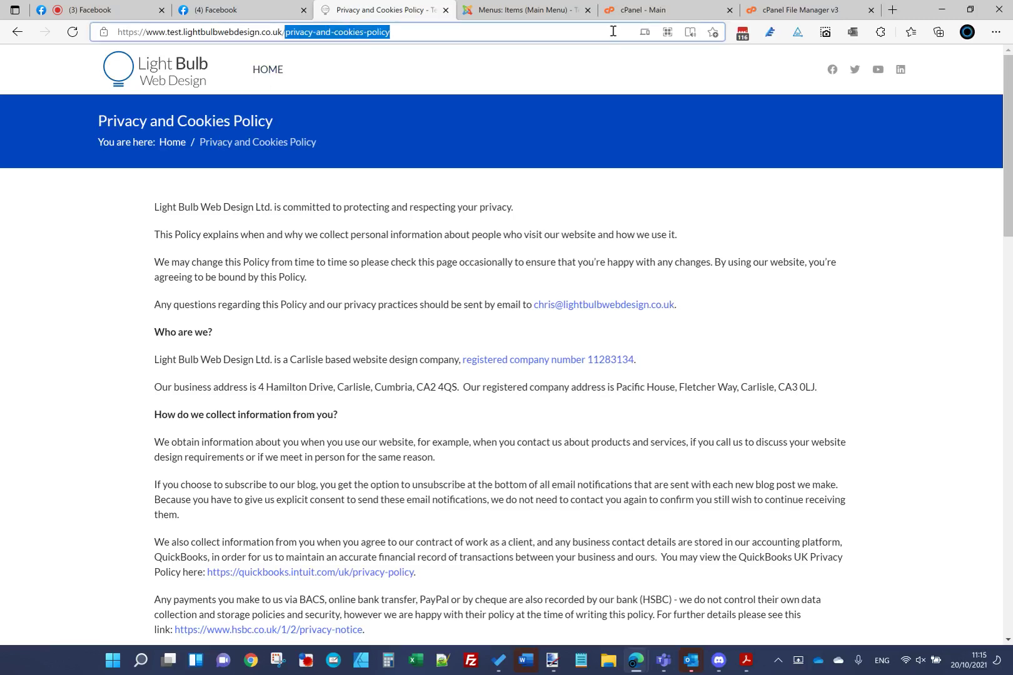
- Create a new item in the Main Menu with the title Web Design
left_click(528, 9)
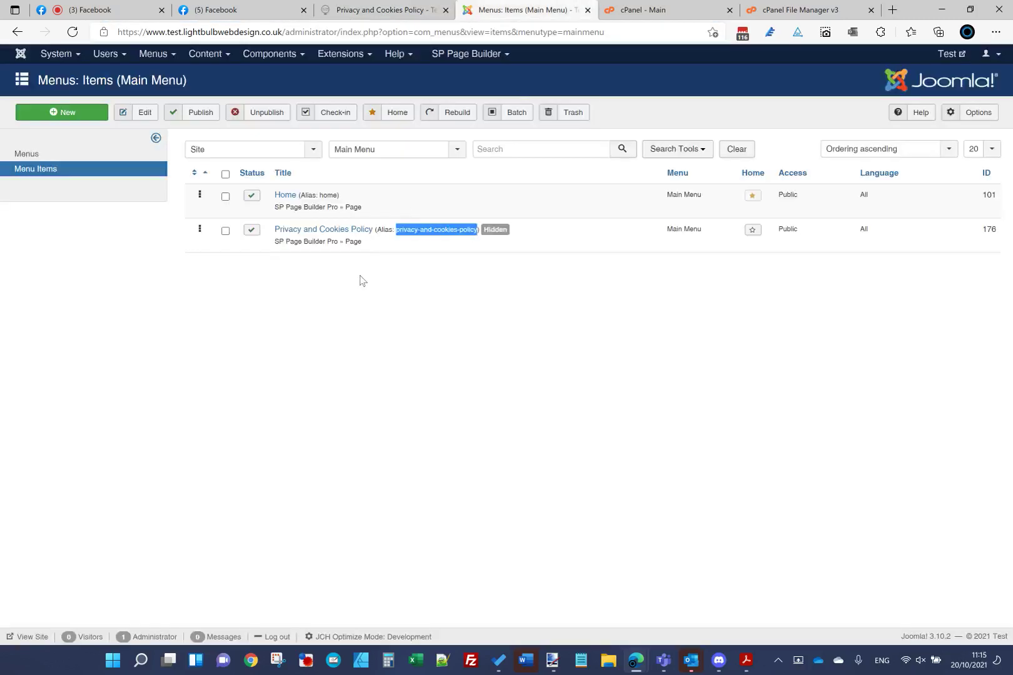
left_click(98, 118)
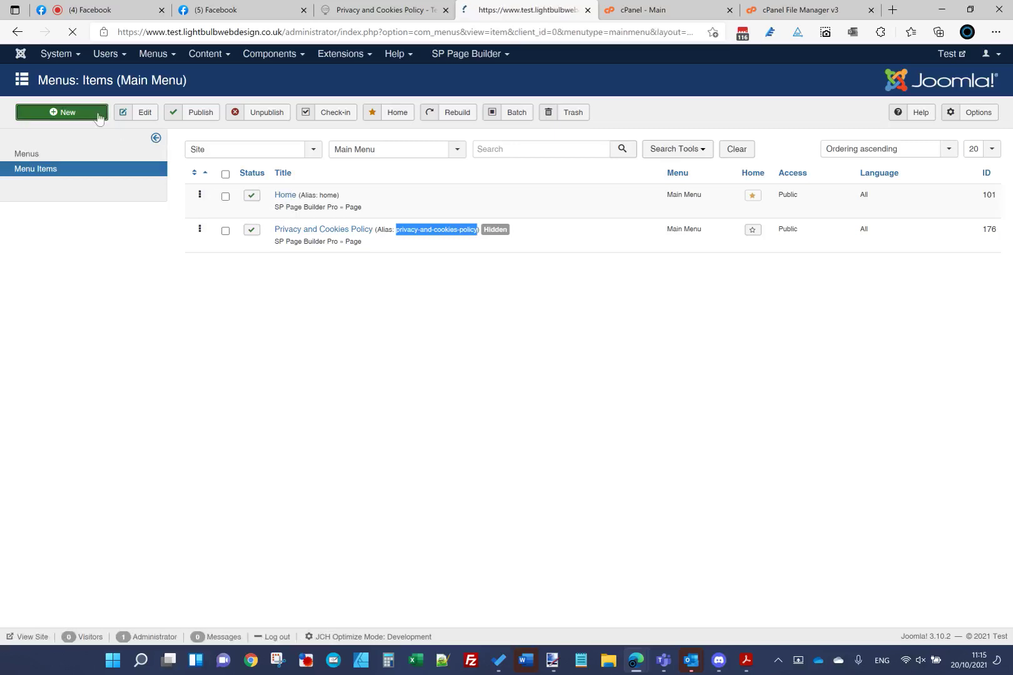
left_click(289, 158)
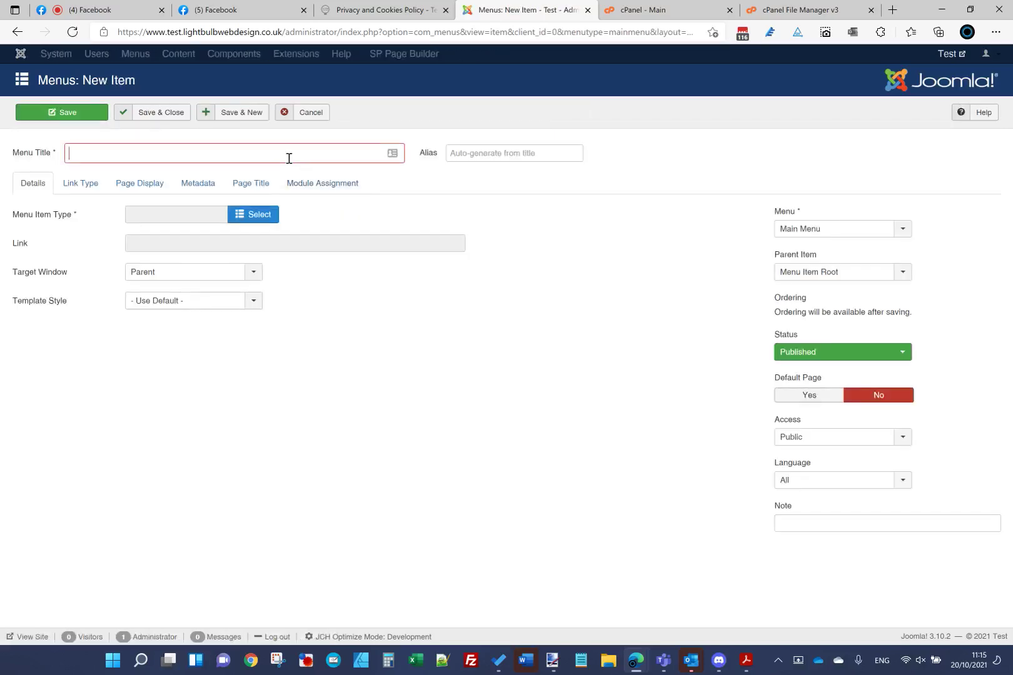
type("Web Design")
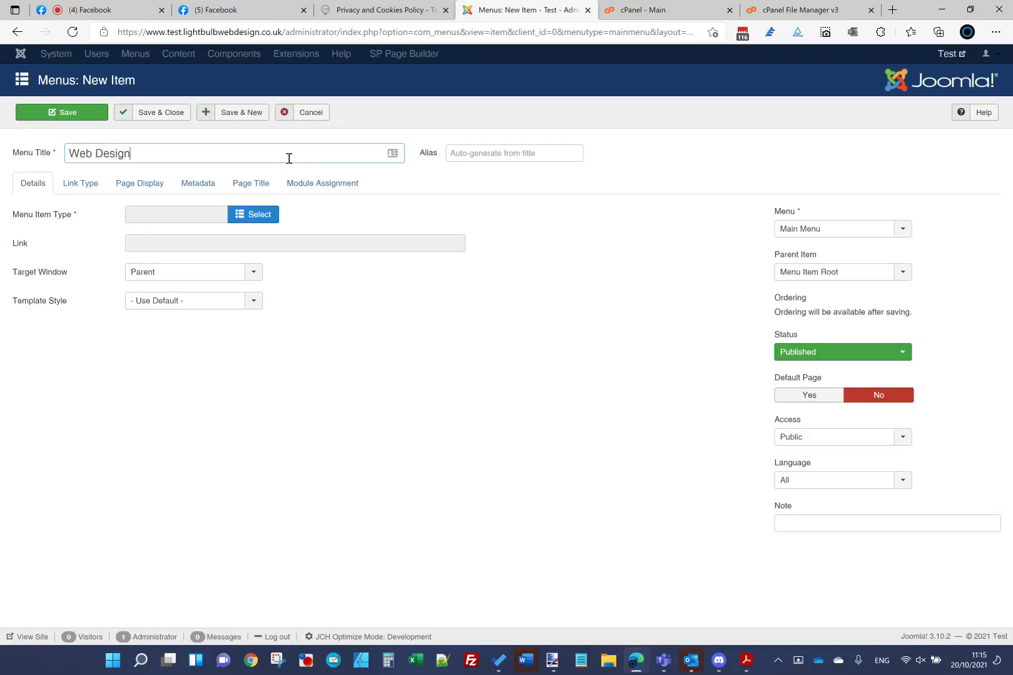
- Set the new item's type to an SP Page Builder page and select the TEST page for it
left_click(268, 214)
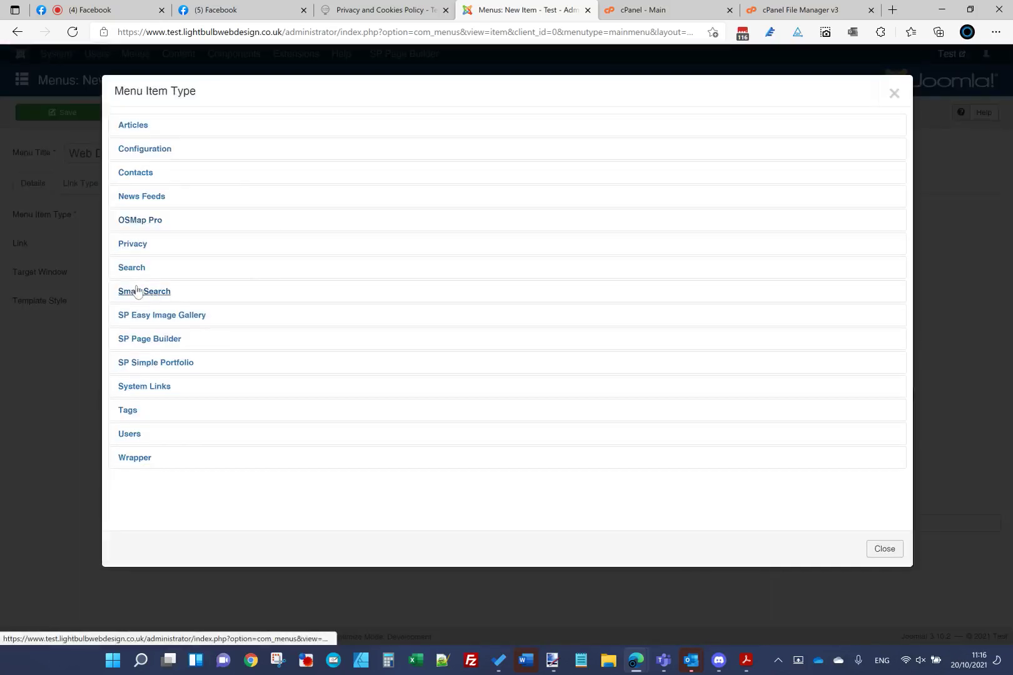
left_click(156, 339)
left_click(173, 376)
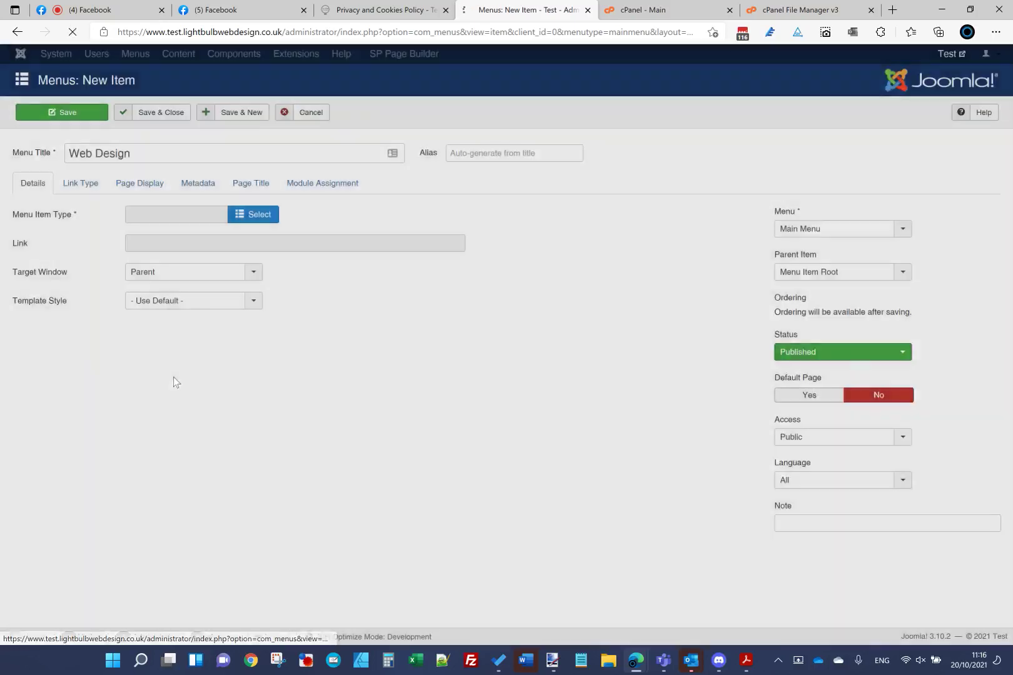
left_click(242, 244)
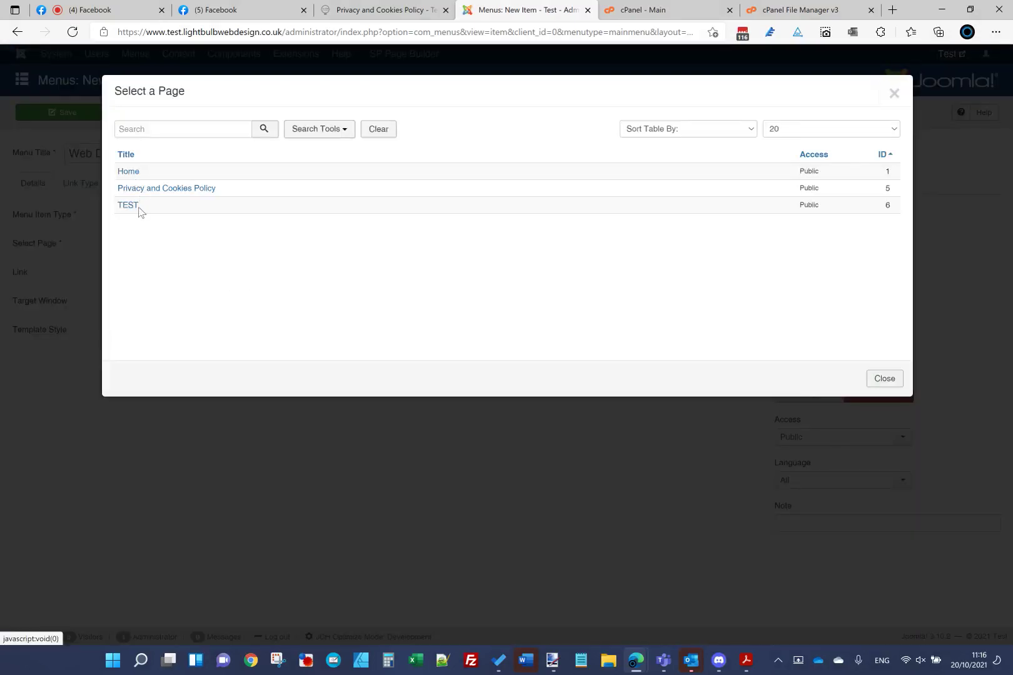
left_click(137, 208)
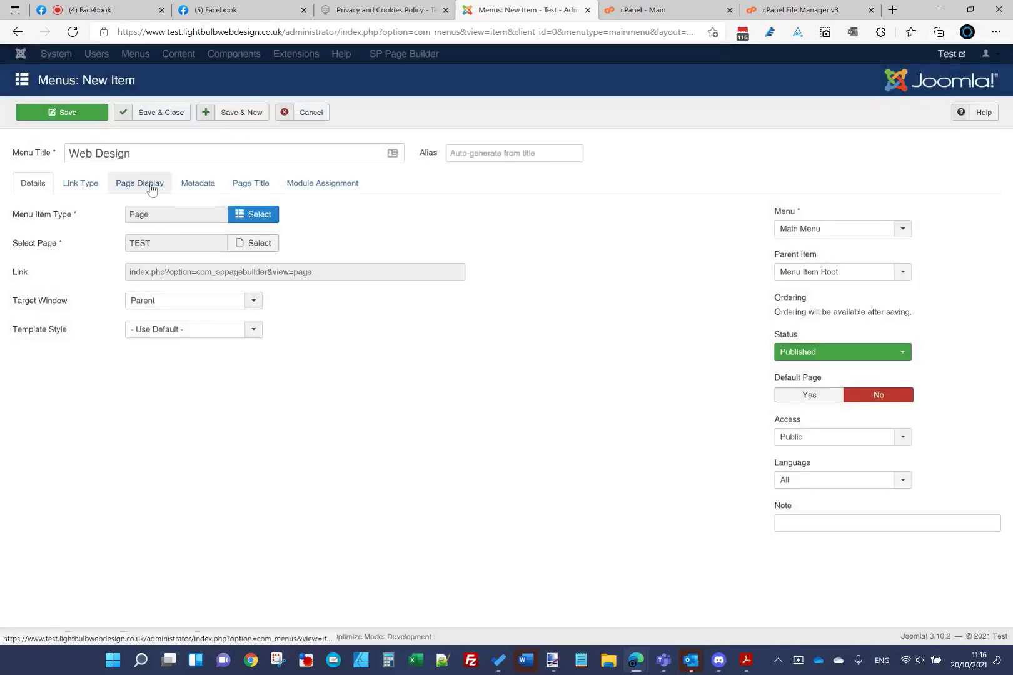
- Set the browser page title to Web Design and the meta description to "Web Design Services in Carlisle - Bespoke, brand-led and visitor focused."
left_click(140, 184)
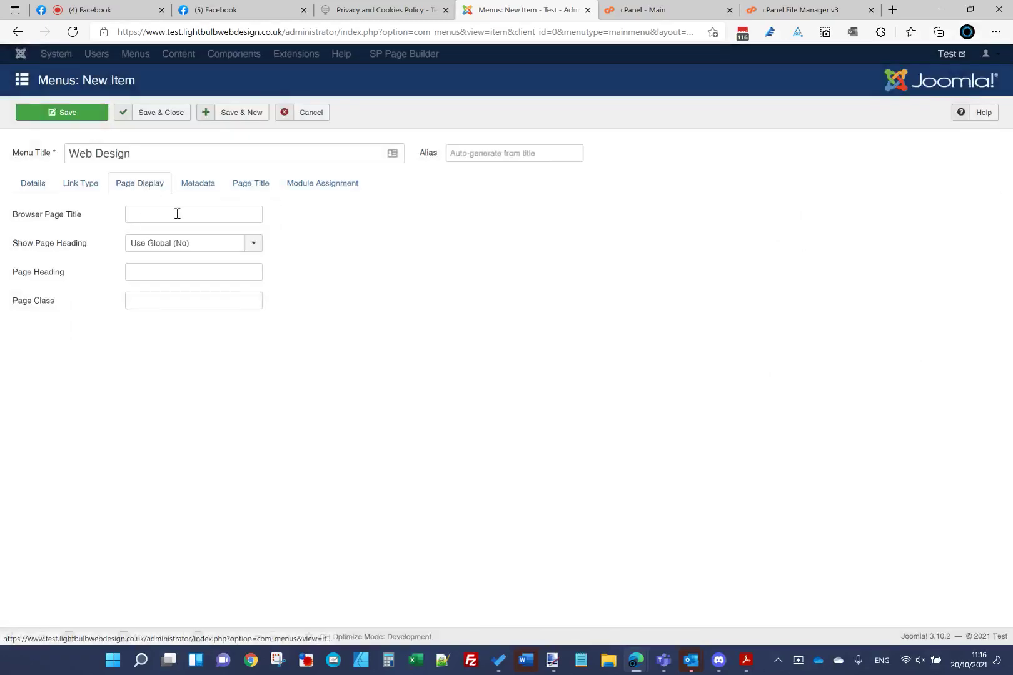
left_click(172, 214)
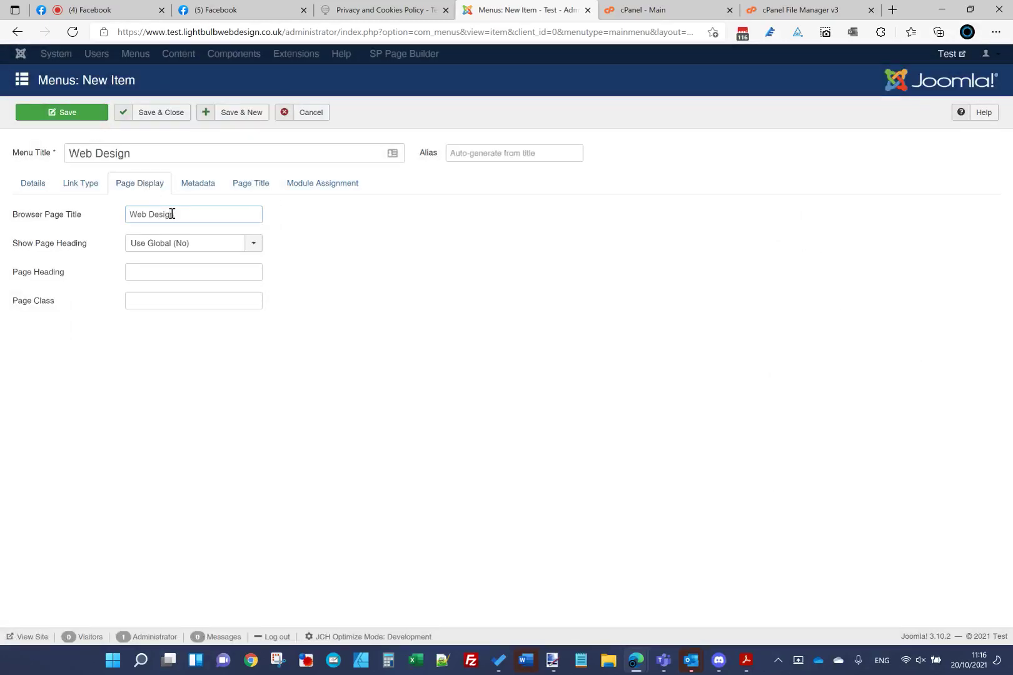
left_click(186, 189)
left_click(206, 231)
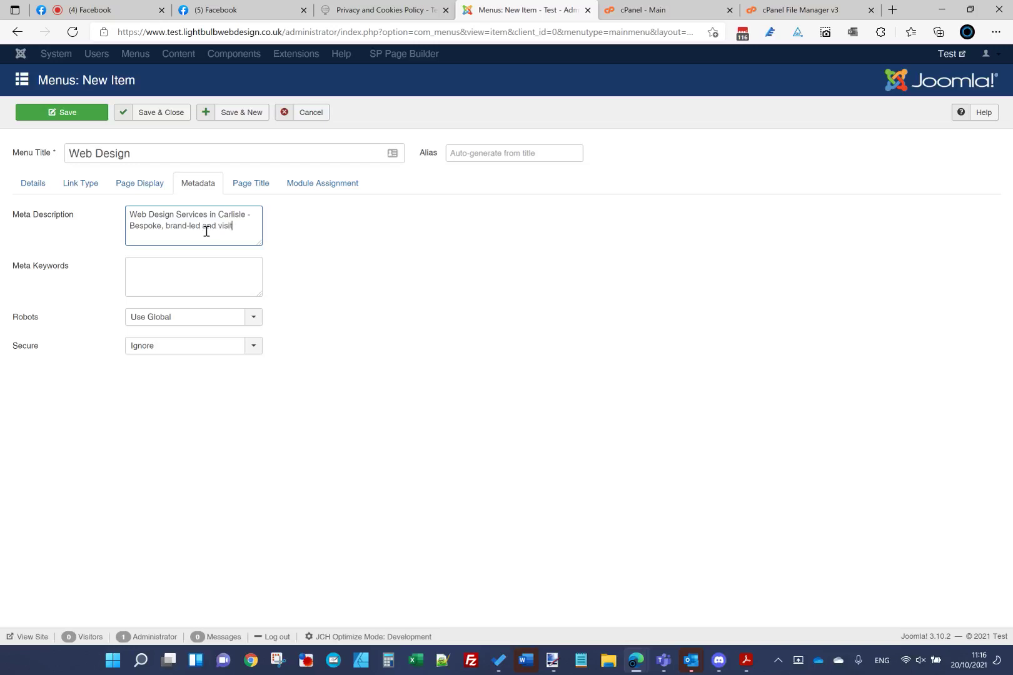
type("focused.")
- Review the page title settings, save the Web Design menu item and check its auto-generated alias
left_click(240, 188)
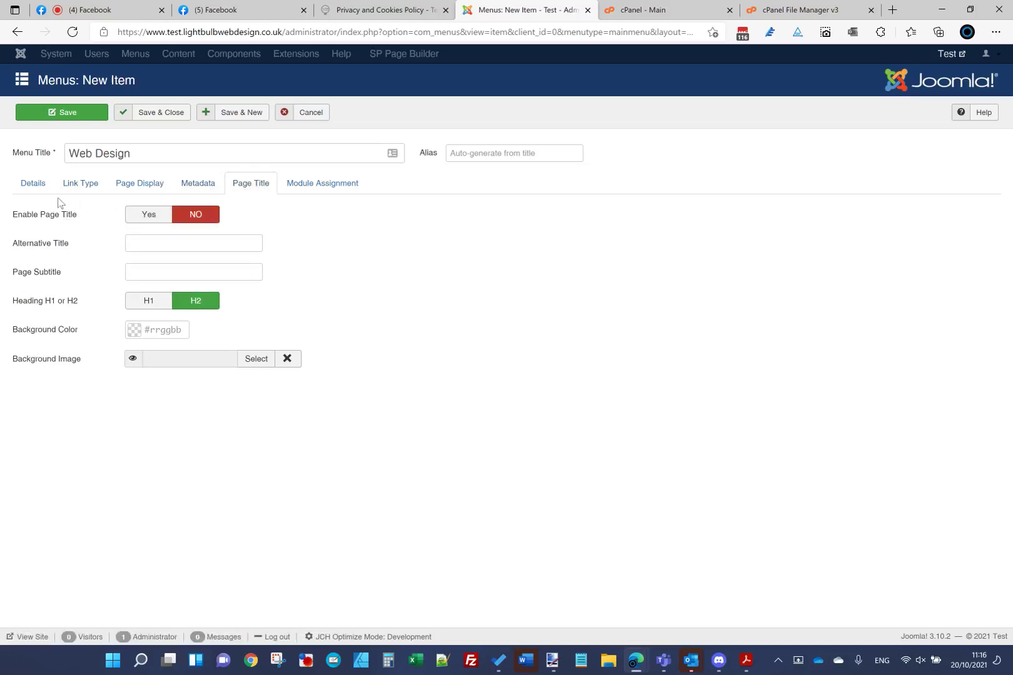
left_click(35, 188)
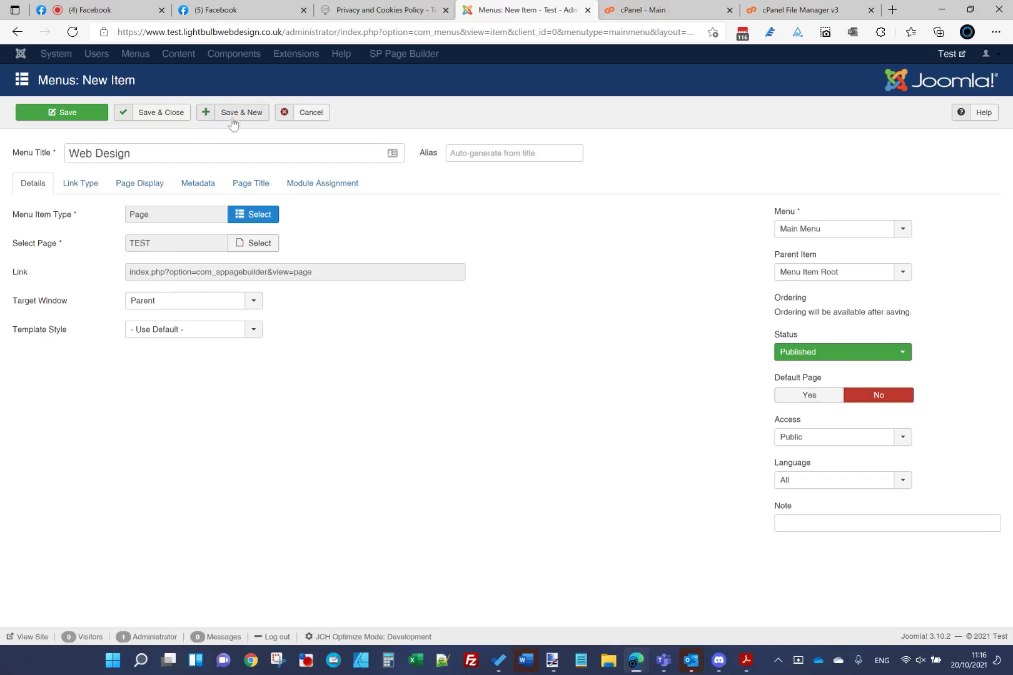
left_click(83, 119)
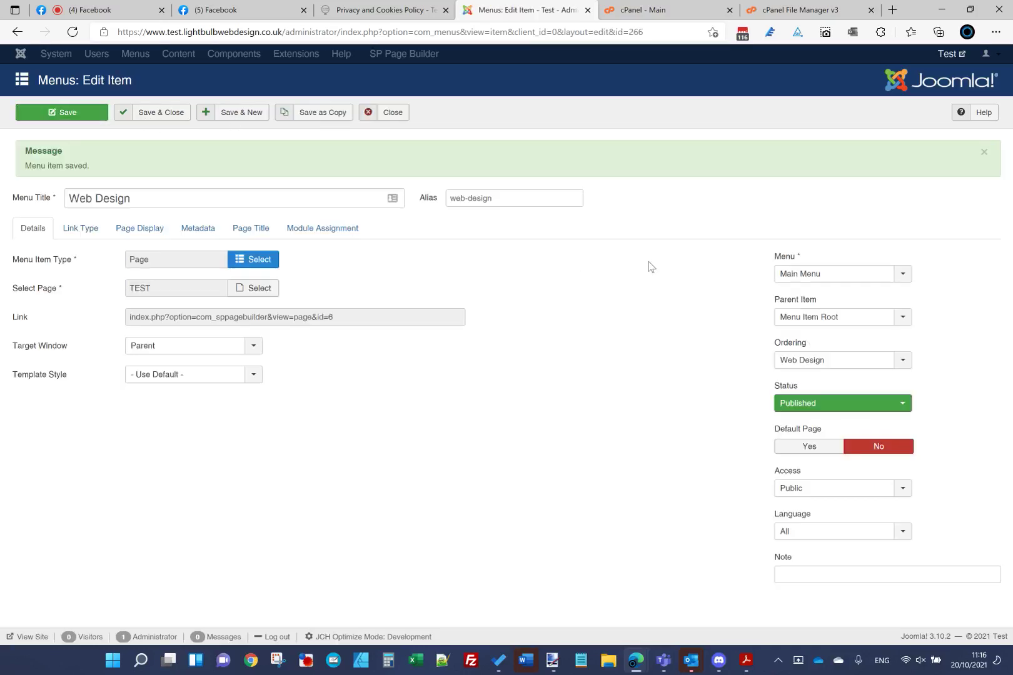
triple_click(537, 201)
triple_click(595, 267)
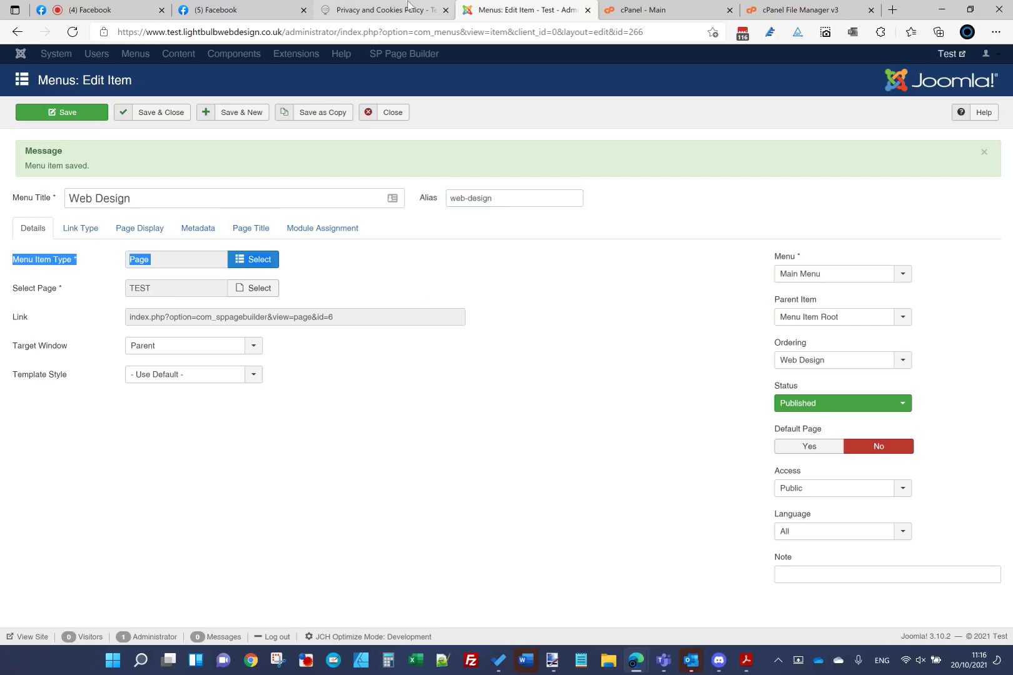
- Reload the test site's home page through its logo and open the Web Design page from the main menu
left_click(400, 9)
left_click(150, 90)
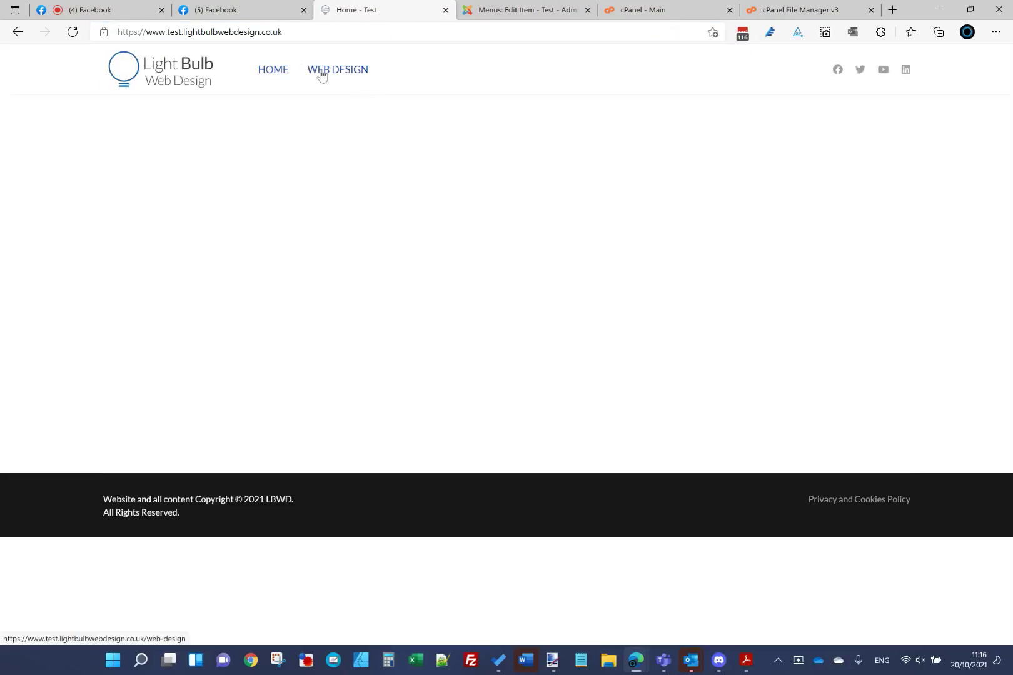
left_click(321, 75)
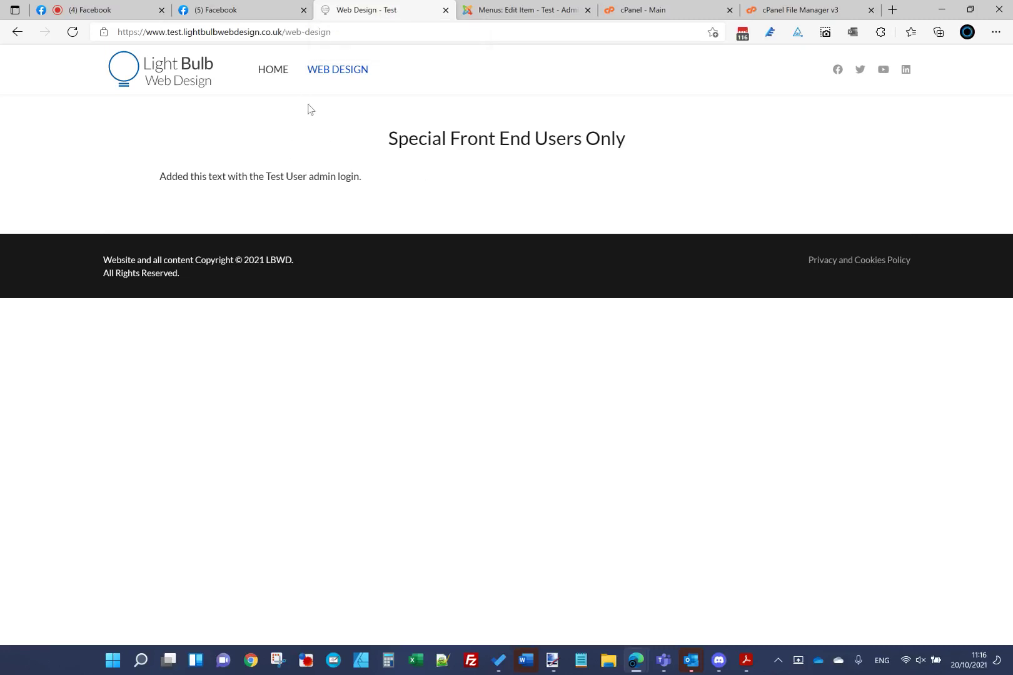
- View the Web Design page's source code and check its meta description and title tags
right_click(411, 138)
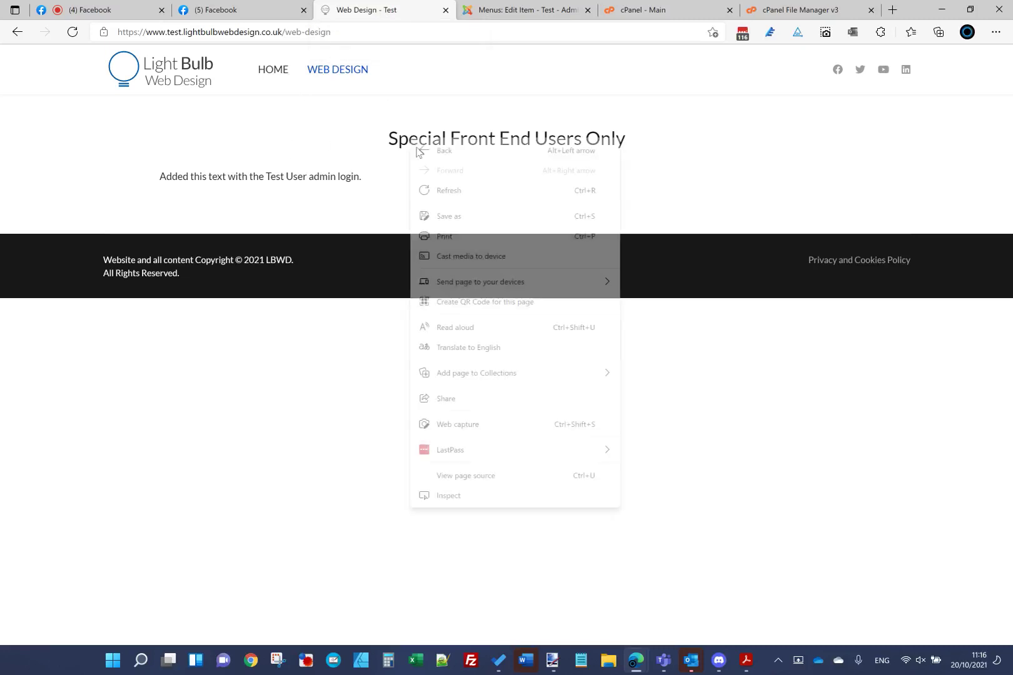
left_click(481, 475)
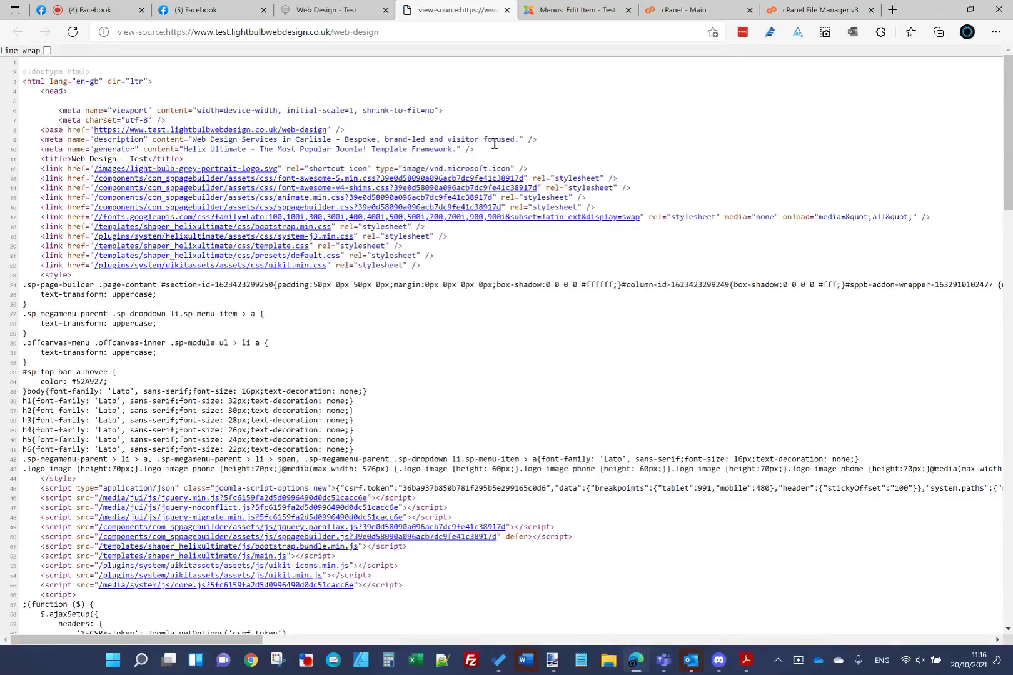
left_click_drag(519, 139, 192, 141)
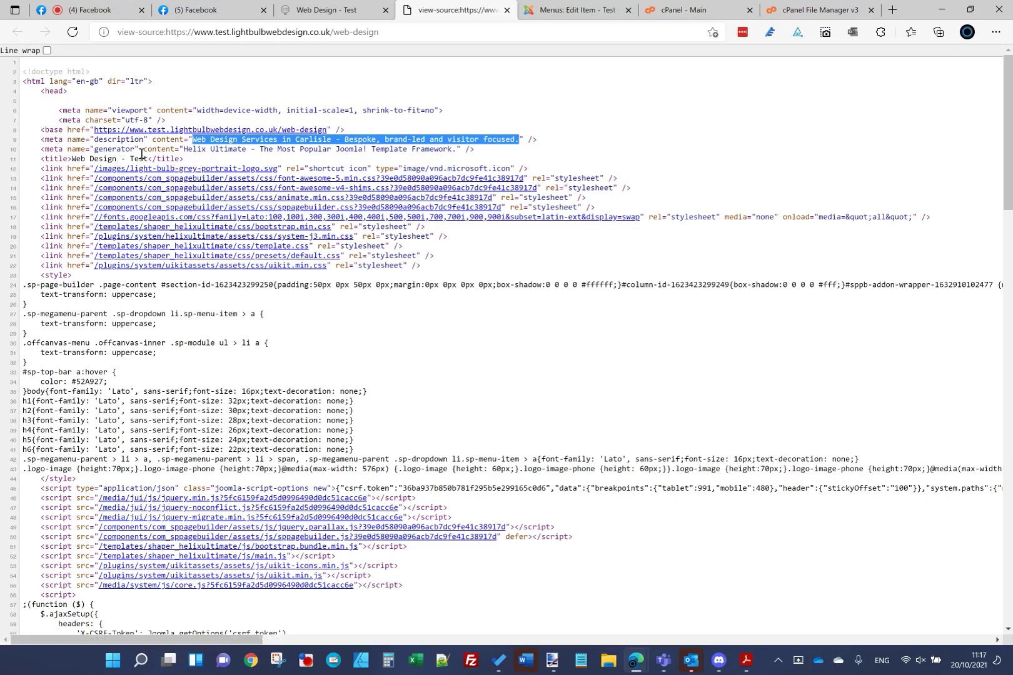
left_click(107, 158)
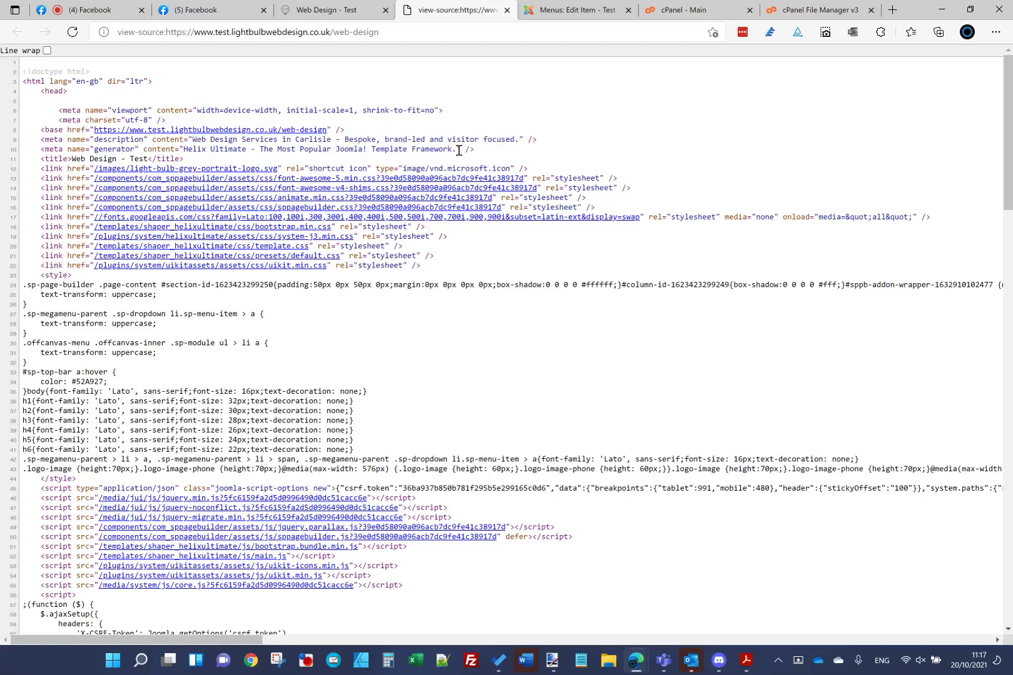
- Examine the generator meta tag in the page source by highlighting its content, and look through the rest of the code
left_click_drag(459, 151, 188, 151)
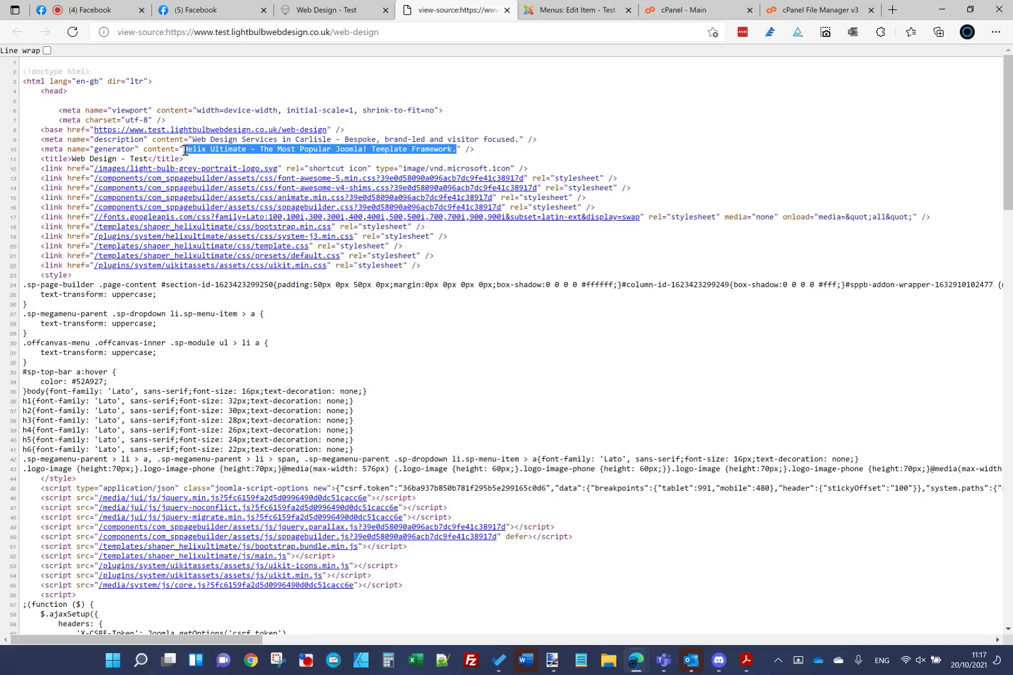
left_click_drag(186, 150, 182, 150)
left_click(449, 150)
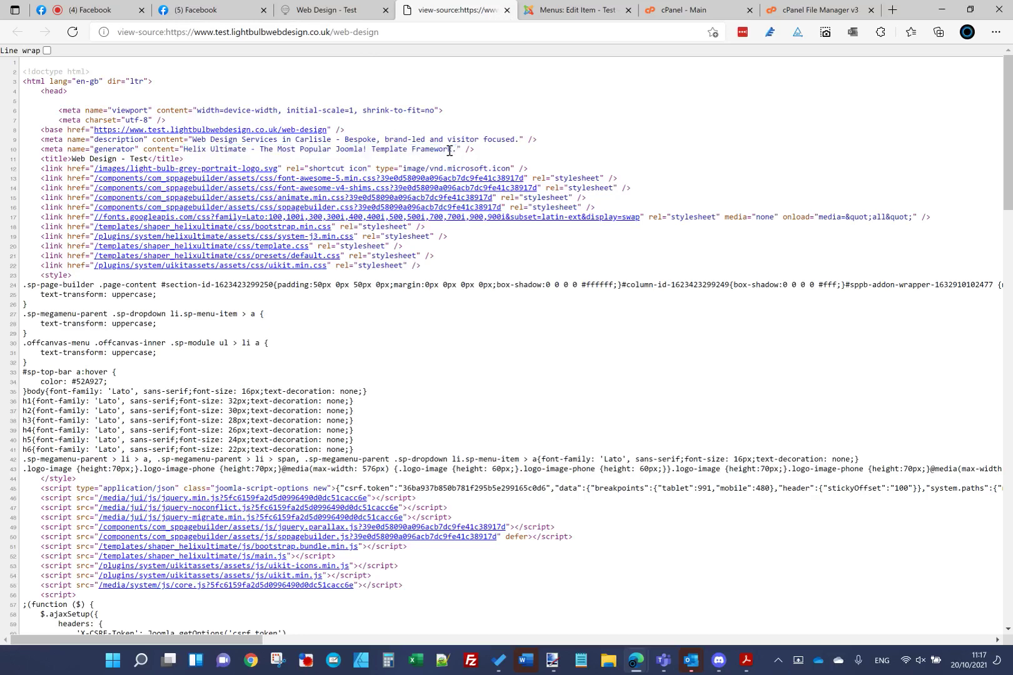
left_click_drag(450, 151, 189, 150)
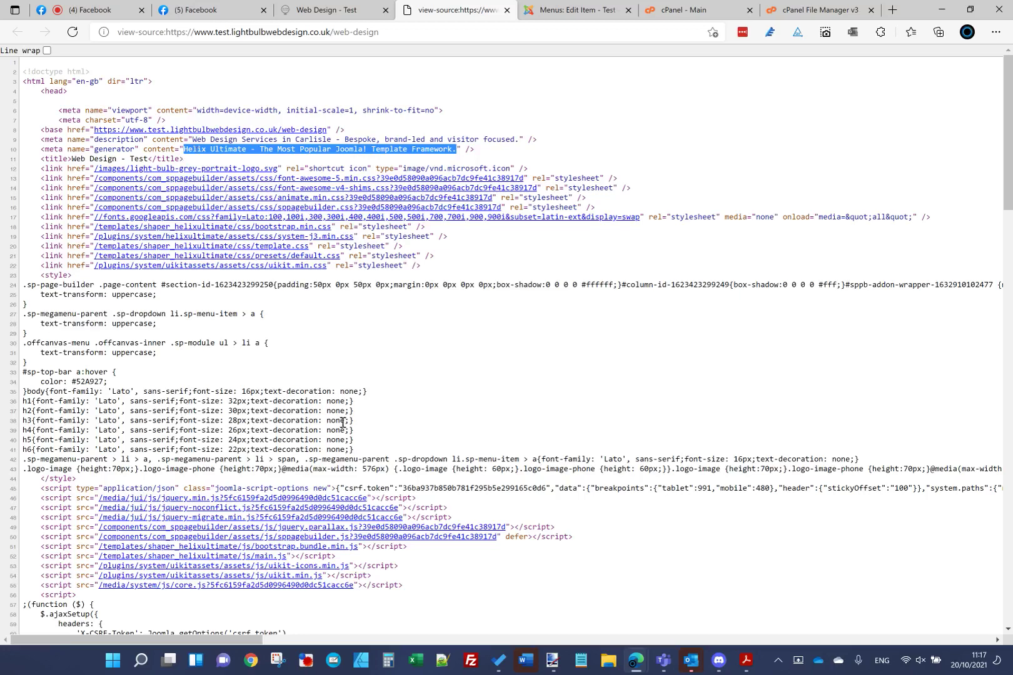
scroll(342, 425, "down", 3)
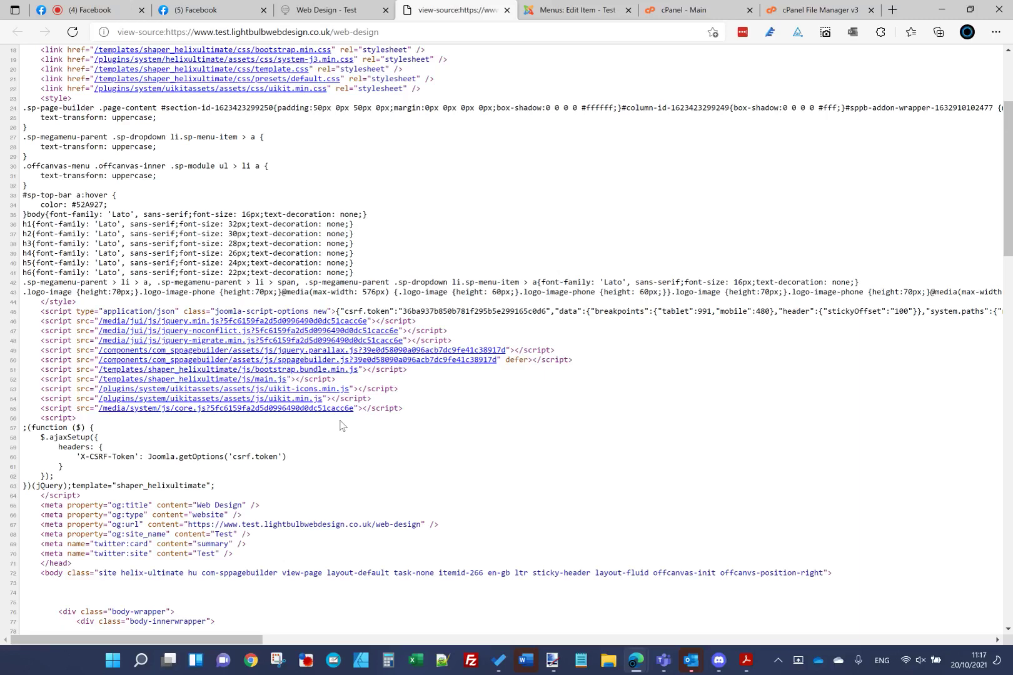
scroll(343, 425, "up", 3)
- Enable the page title for the Web Design menu item and save the item
left_click(575, 10)
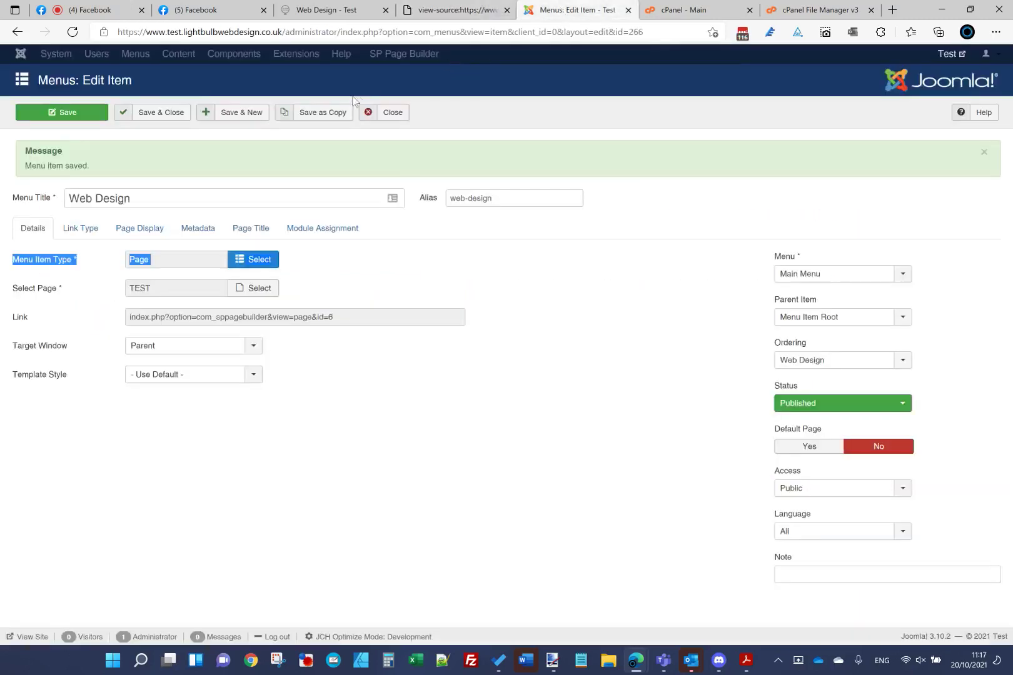
left_click(378, 12)
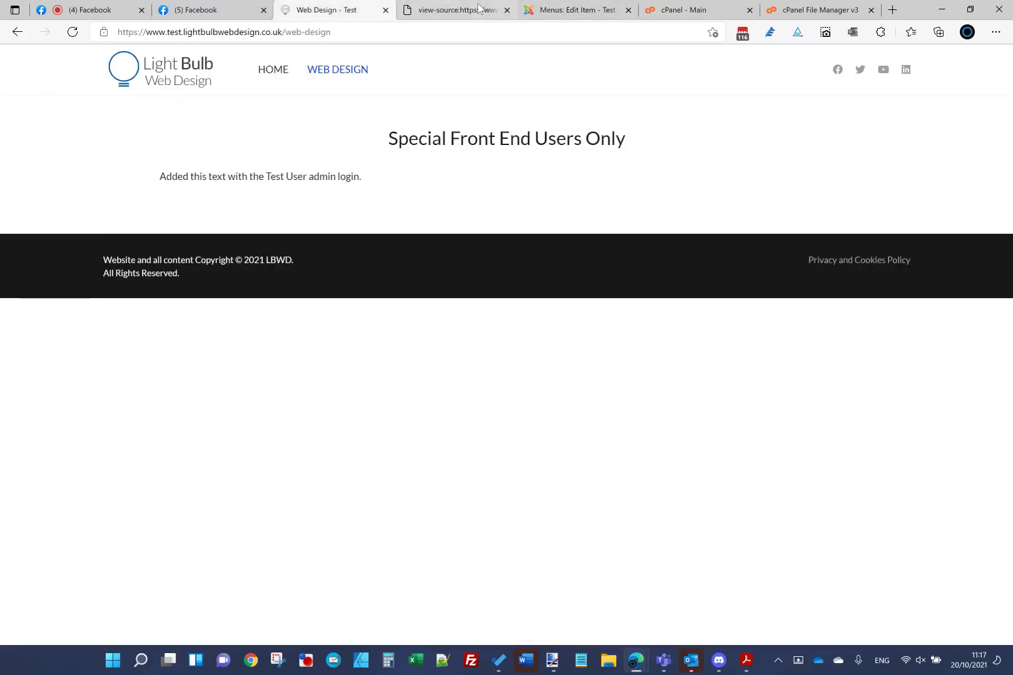
left_click(528, 9)
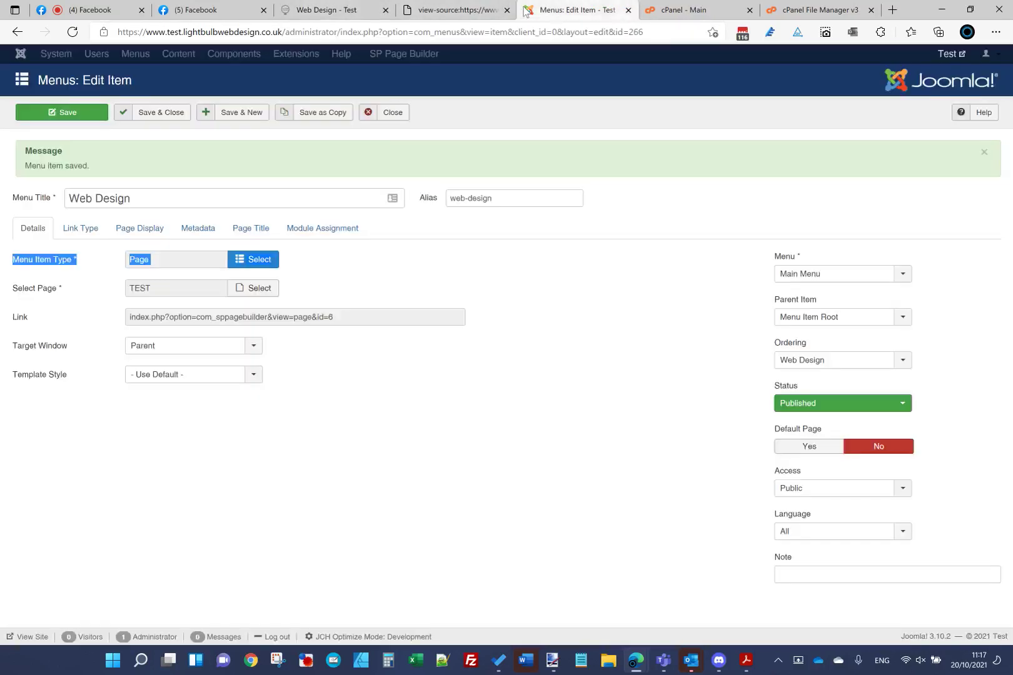
left_click(250, 229)
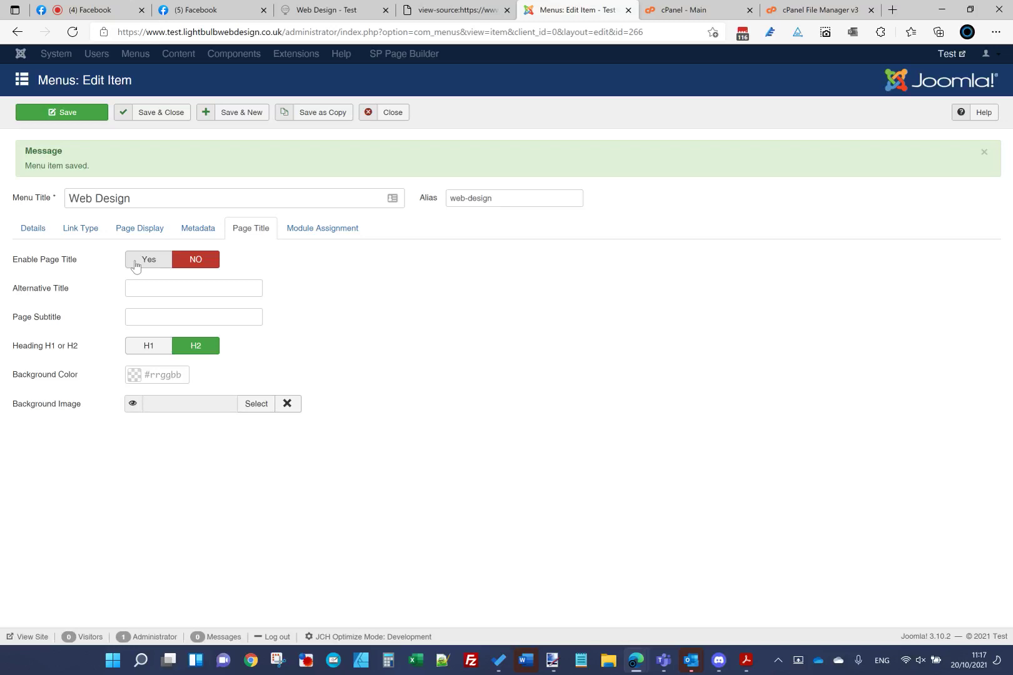
left_click(135, 266)
left_click(66, 112)
- Reload the Web Design page on the test site and examine the heading in its title banner
left_click(355, 10)
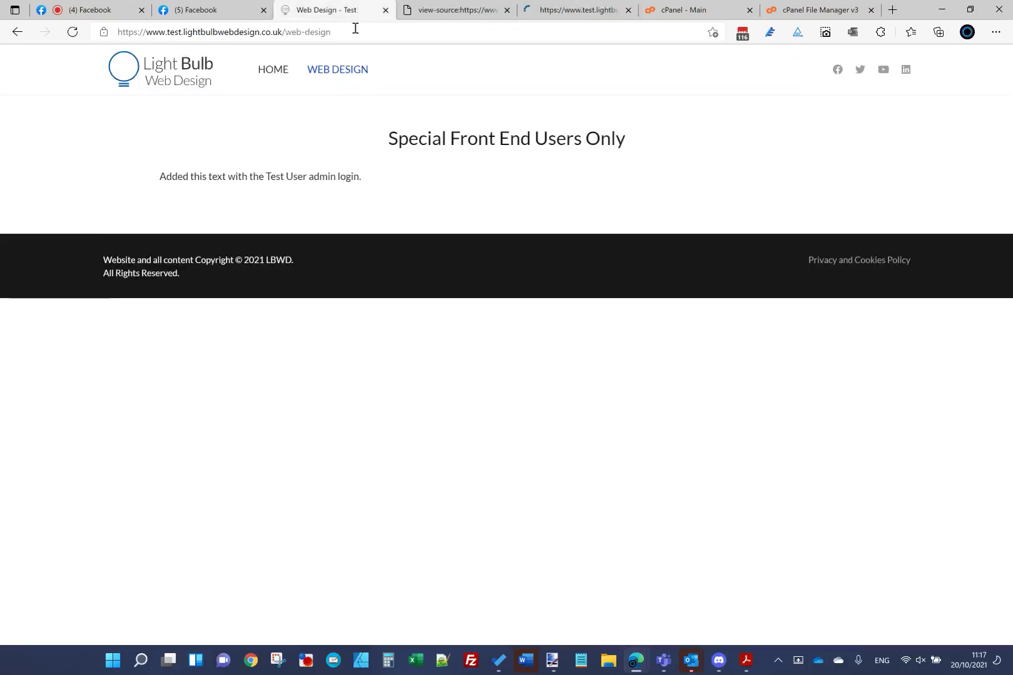
left_click(355, 28)
key("Return")
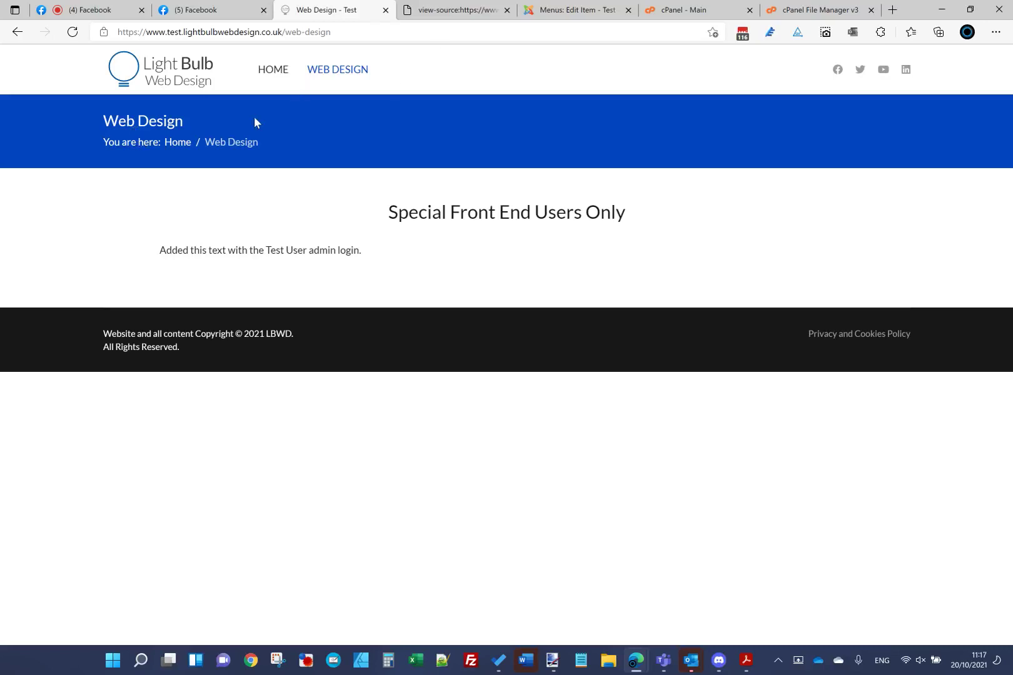
left_click_drag(198, 121, 108, 120)
left_click(146, 129)
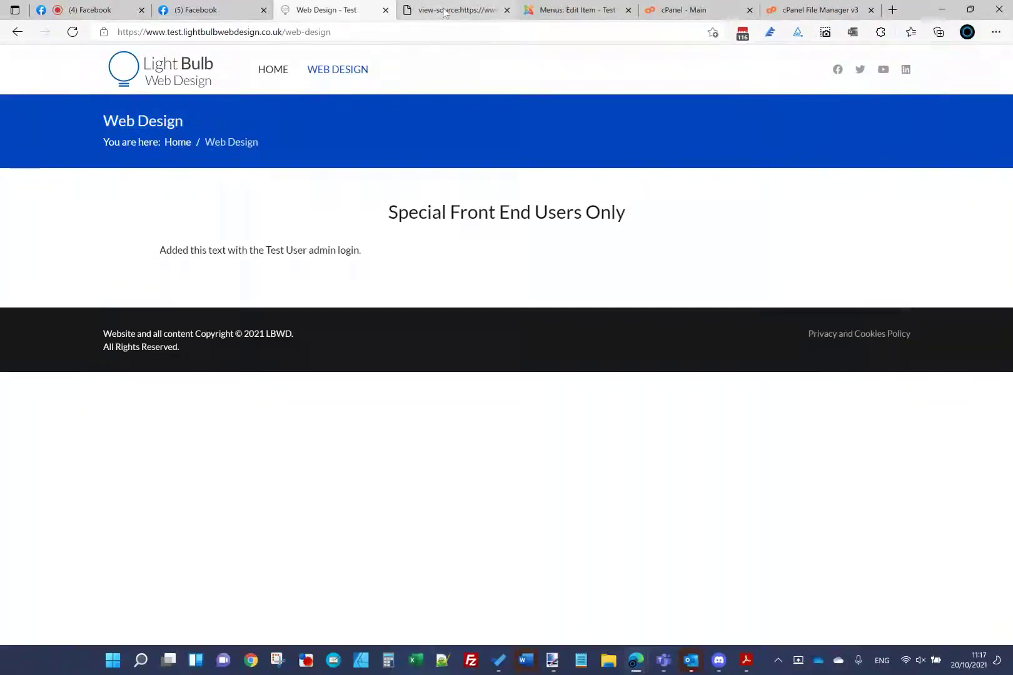
- Set the Web Design item's alternative title to "Custom Page Title" and save the item
left_click(551, 10)
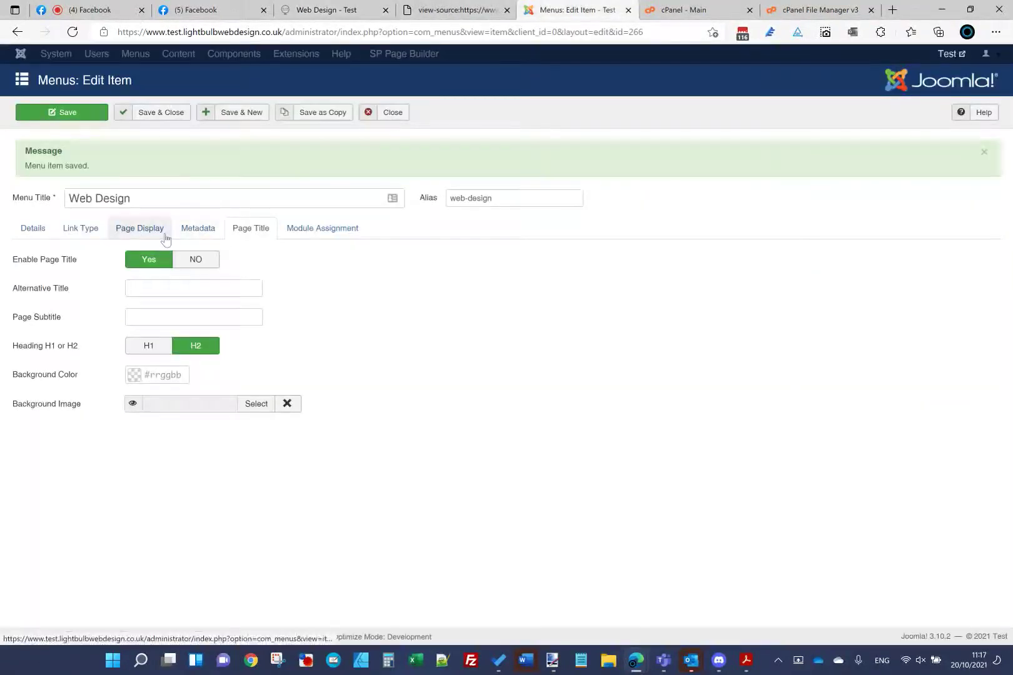
left_click(160, 230)
left_click(252, 229)
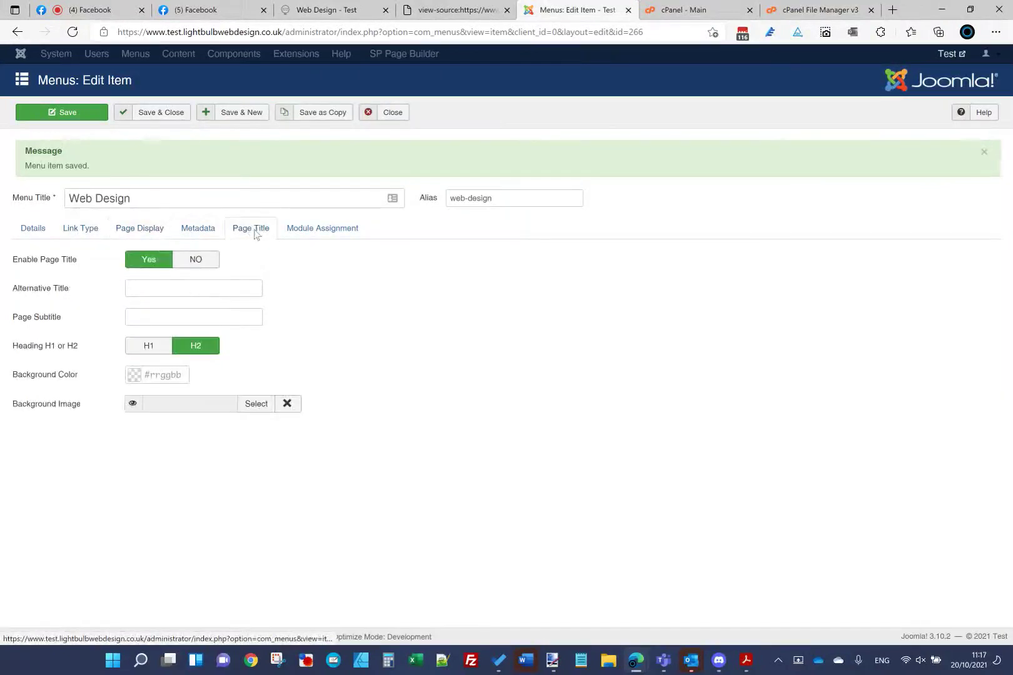
left_click(145, 292)
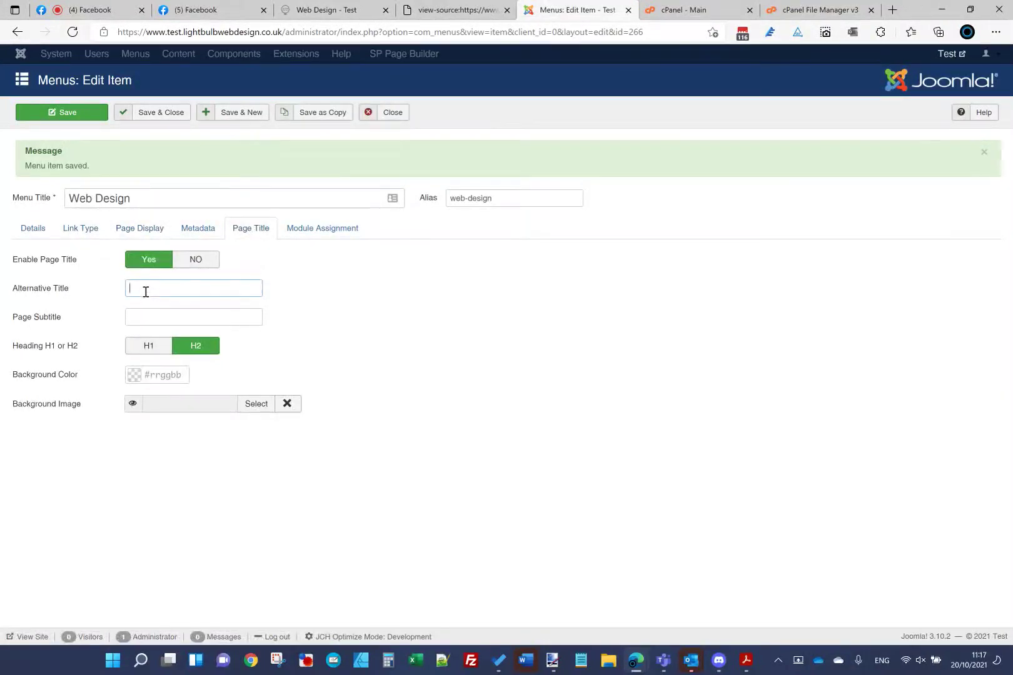
type("Custom Page Title")
left_click(63, 119)
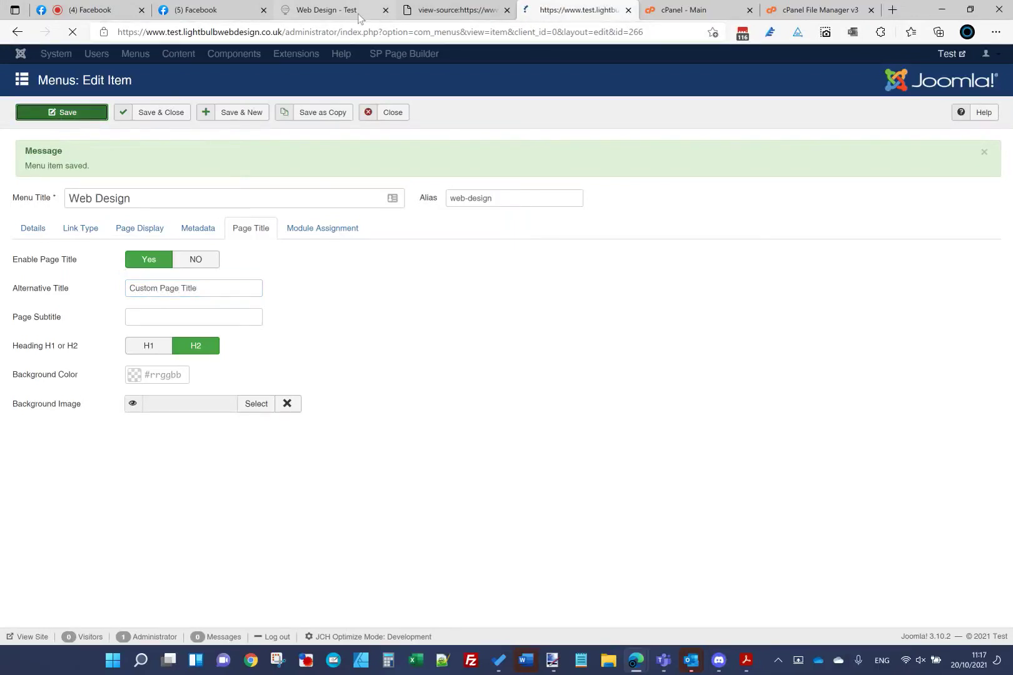
- Reload the Web Design page and compare the heading in its title banner with the browser title
left_click(354, 11)
left_click(354, 30)
key("Return")
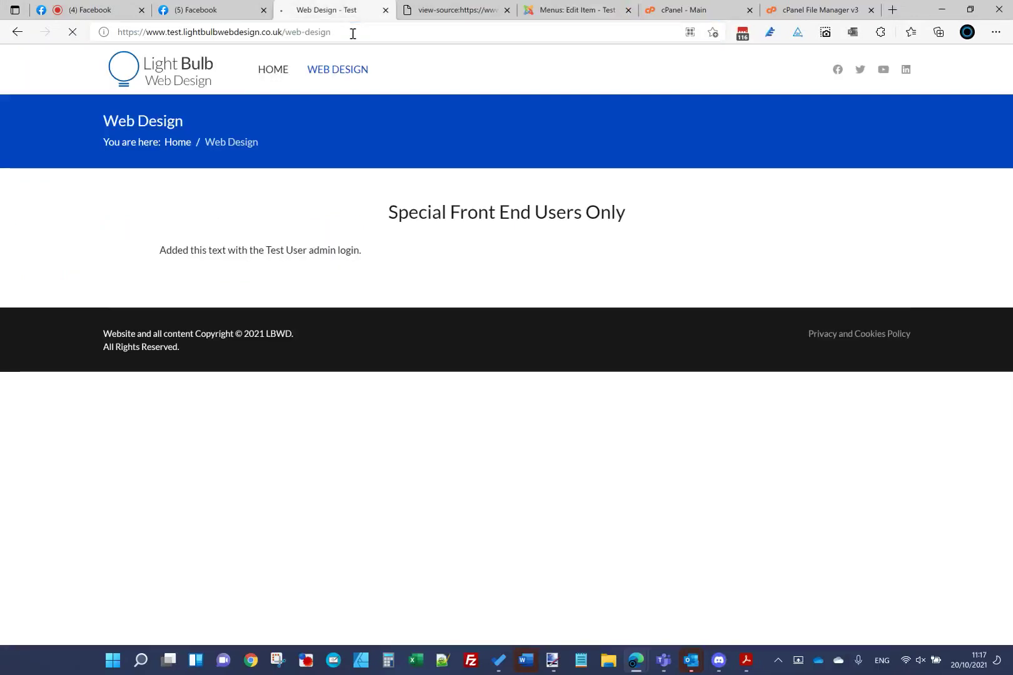
left_click_drag(99, 125, 310, 128)
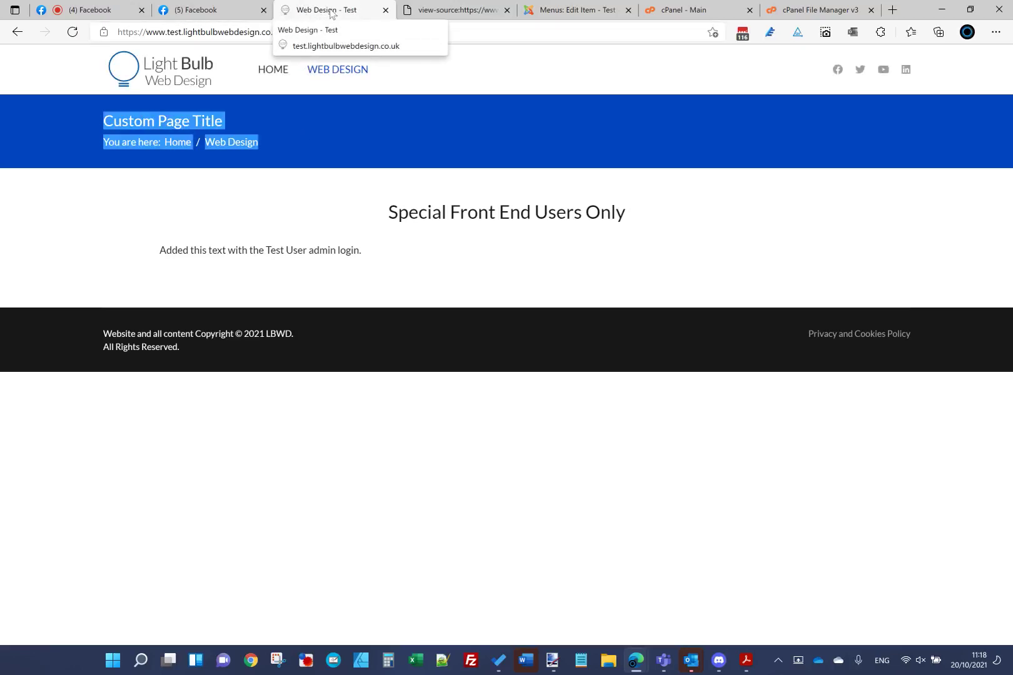
- Set the page subtitle to "Special sub title text", save the menu item and reload the Web Design page
left_click(566, 10)
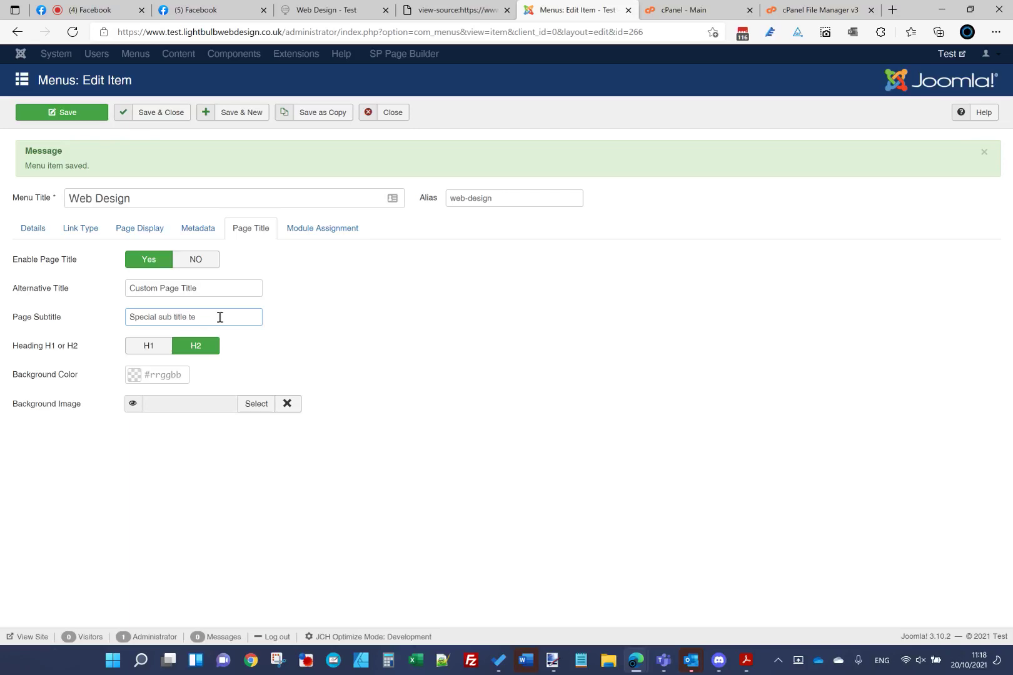
left_click(44, 114)
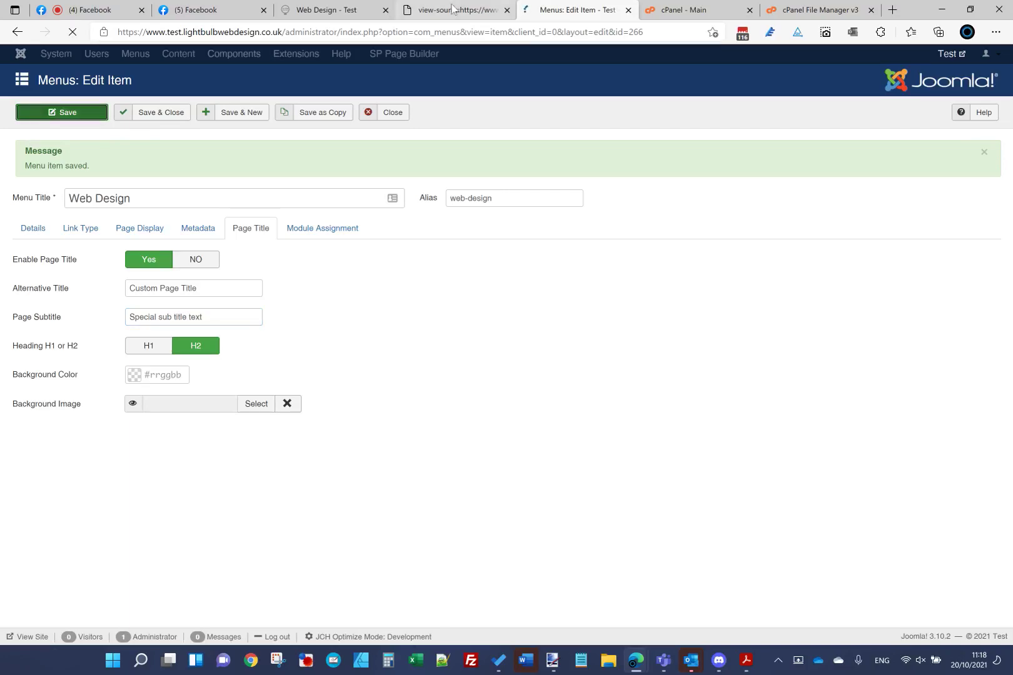
key("ctrl+shift+Tab")
left_click(305, 27)
key("ctrl+shift+Tab")
key("F5")
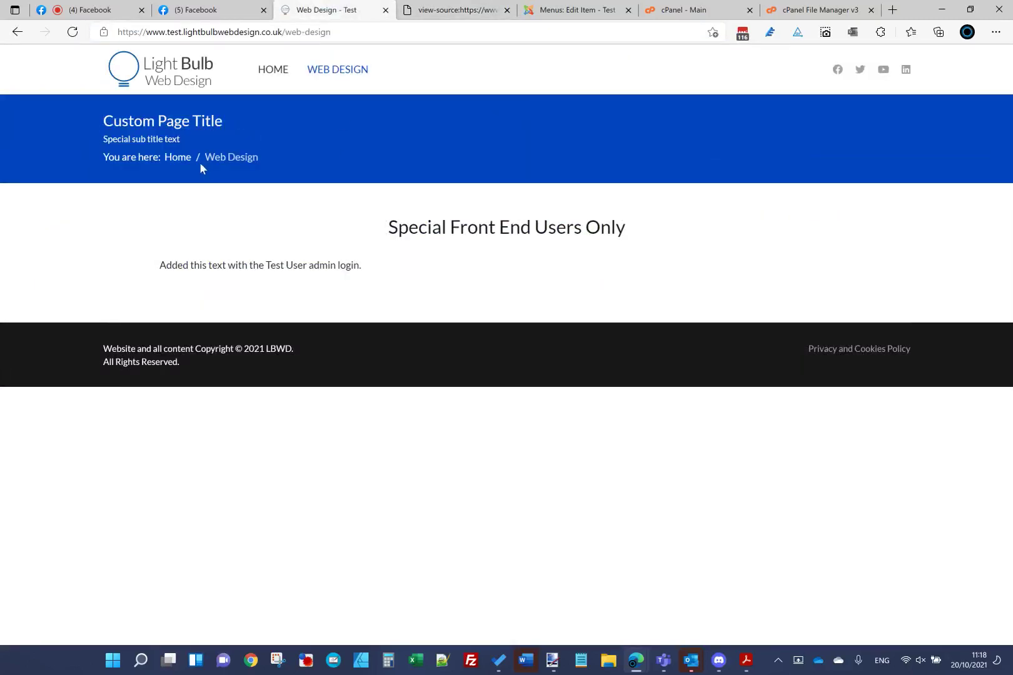
- Set the page title's heading level to H1, save the menu item and reload the Web Design page
left_click(544, 10)
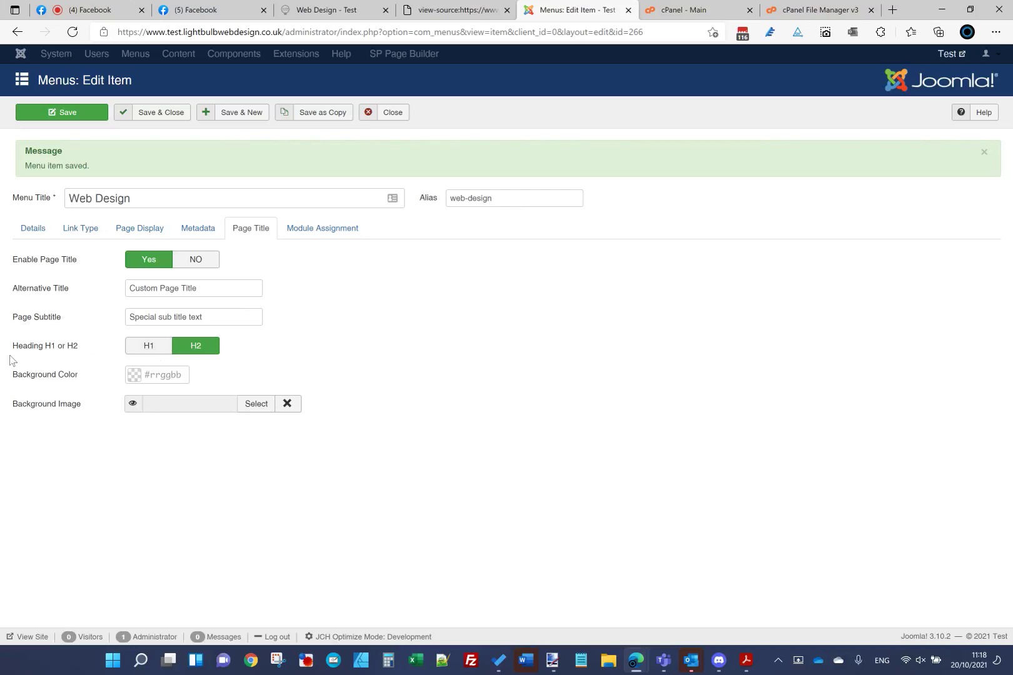
left_click(151, 347)
left_click(99, 116)
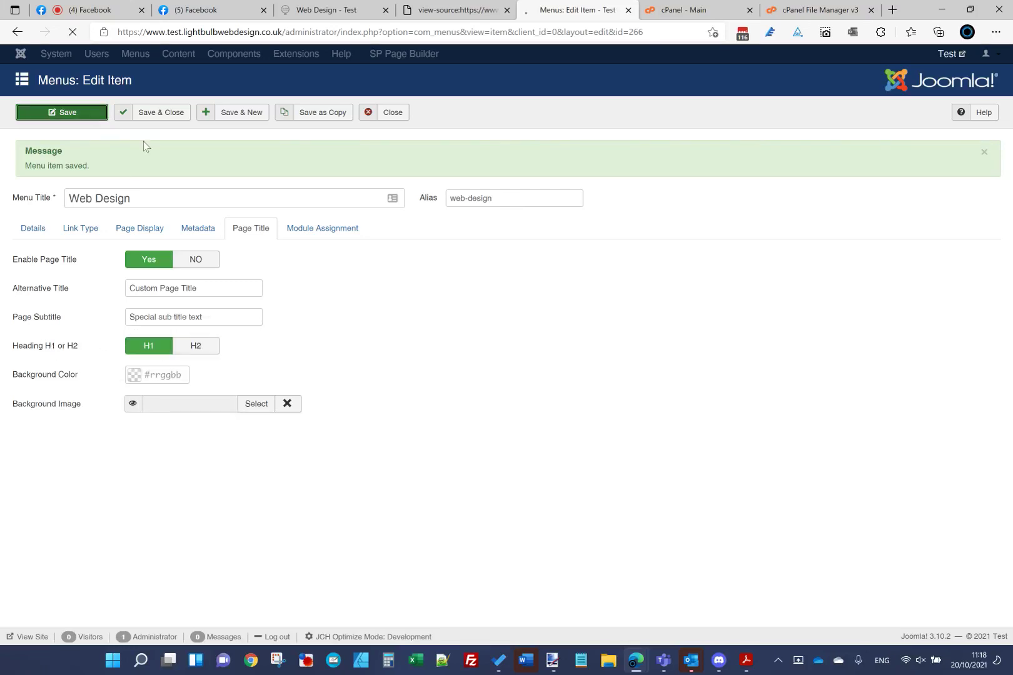
left_click(335, 10)
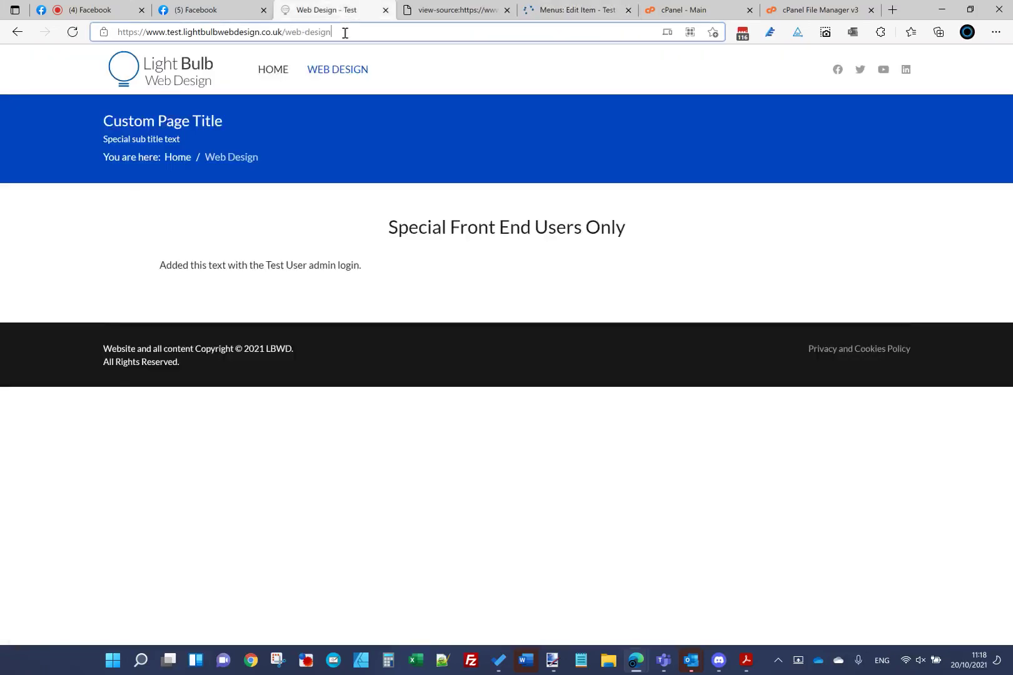
left_click(345, 32)
key("Return")
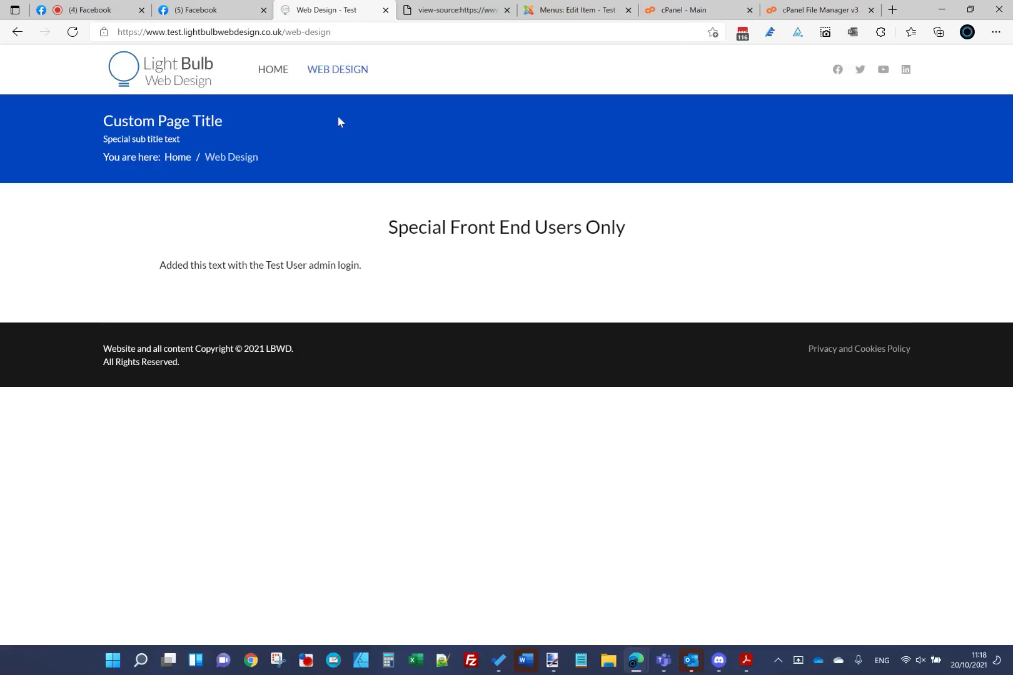
- Search the Web Design page's source code for "h1" and highlight the page title's heading tag
left_click(418, 8)
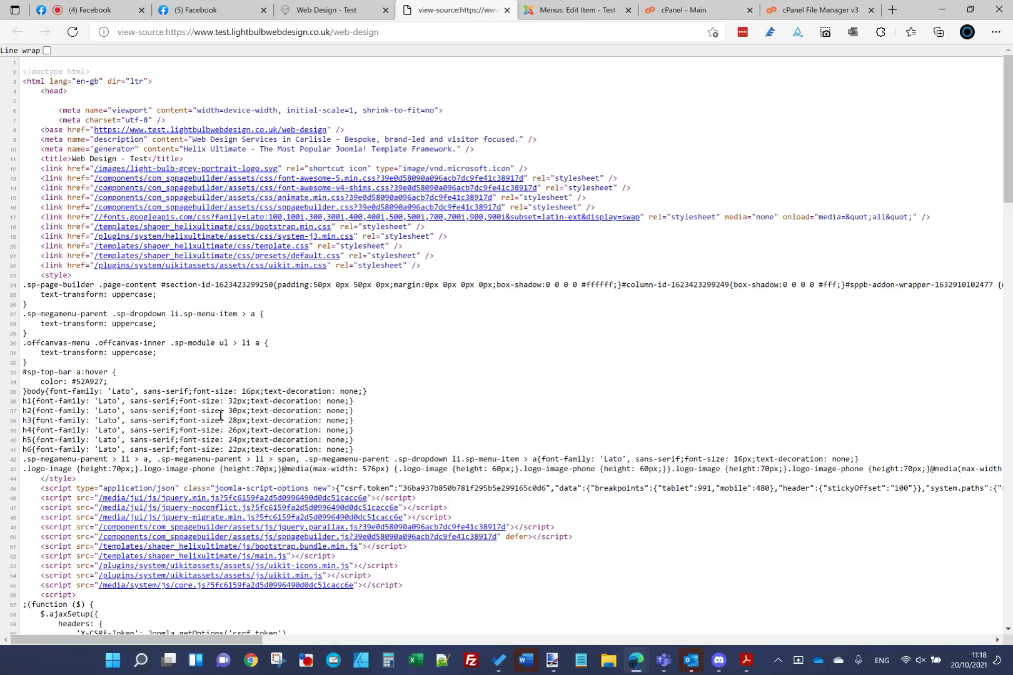
key("ctrl+f")
type("h1")
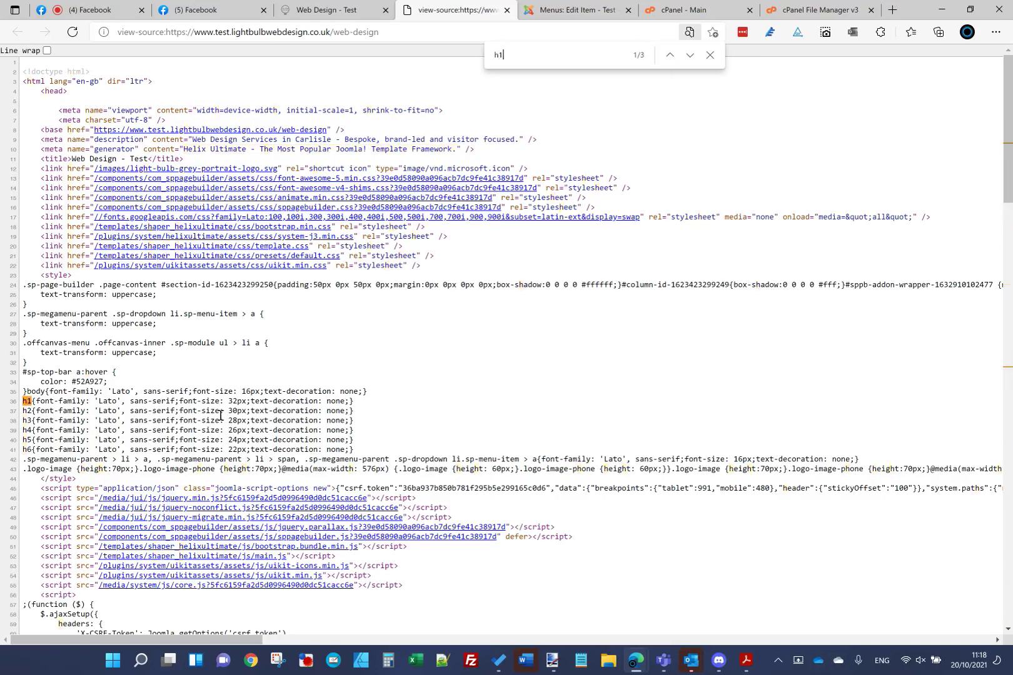
key("Return")
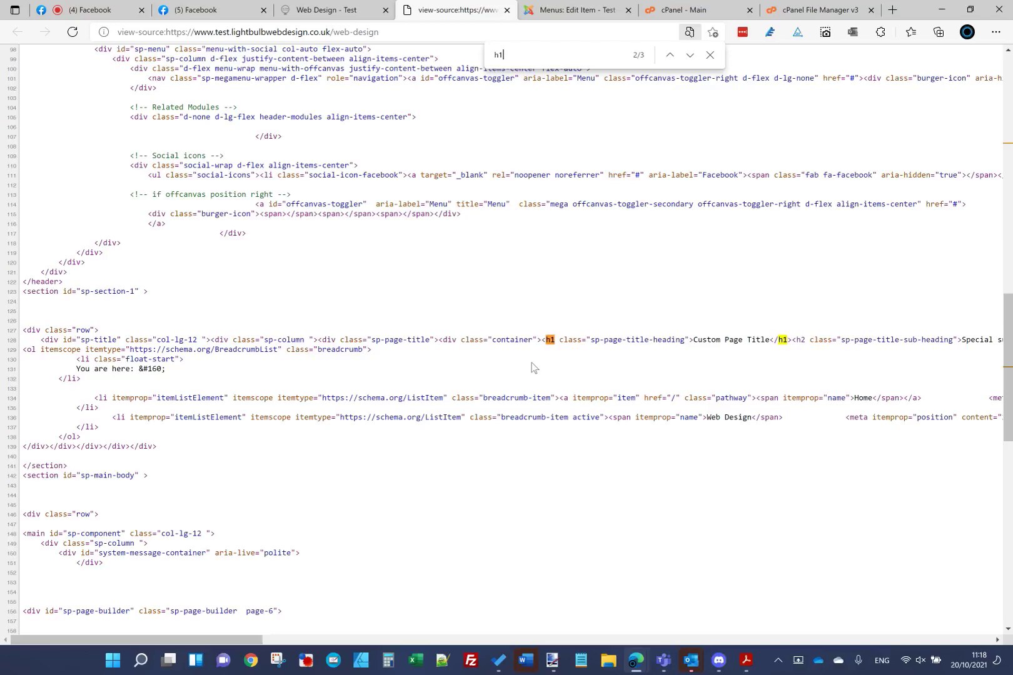
left_click_drag(542, 341, 795, 341)
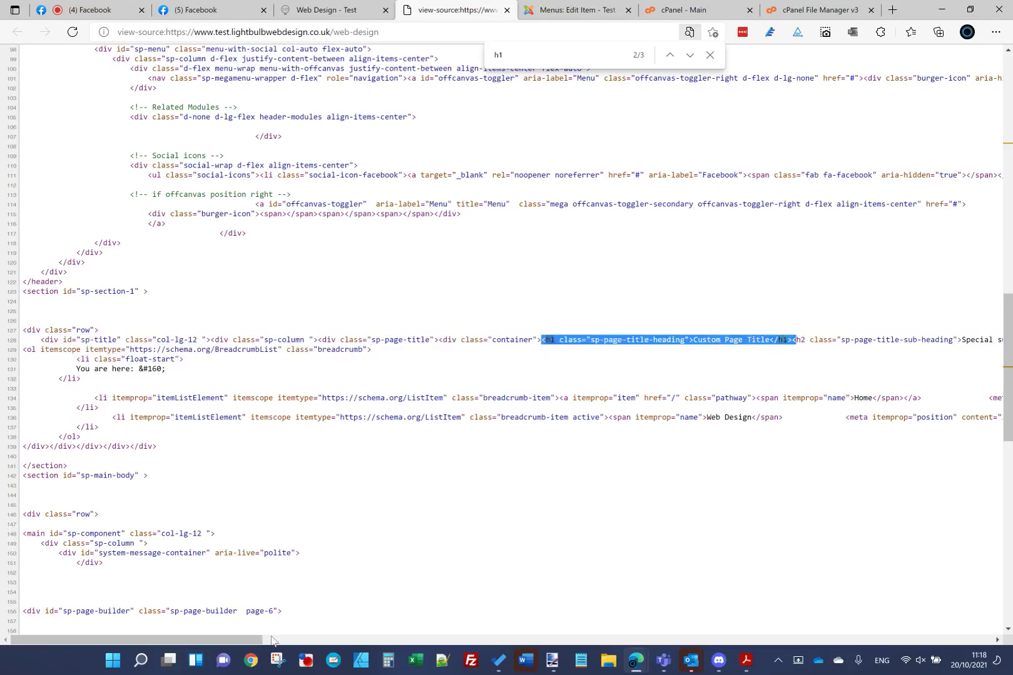
left_click_drag(255, 639, 95, 597)
- Set the Web Design page title's heading level to H2 and save the menu item
left_click(531, 9)
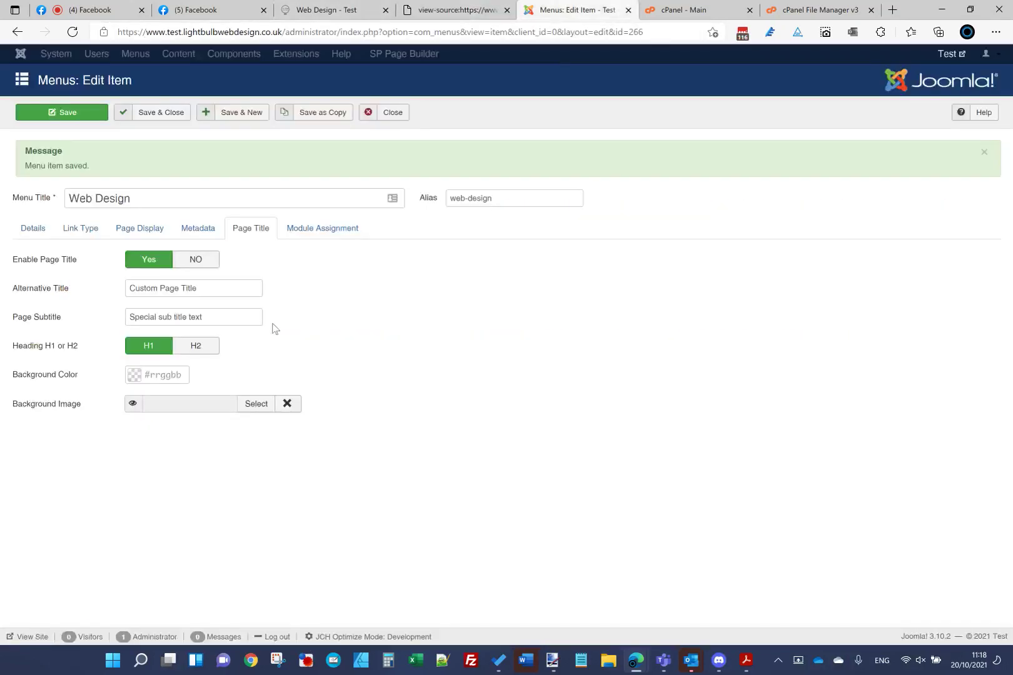
left_click(207, 348)
left_click(86, 117)
- Reload the page source, search it for "h2" to check the page title's heading tag, and close the source view
left_click(431, 10)
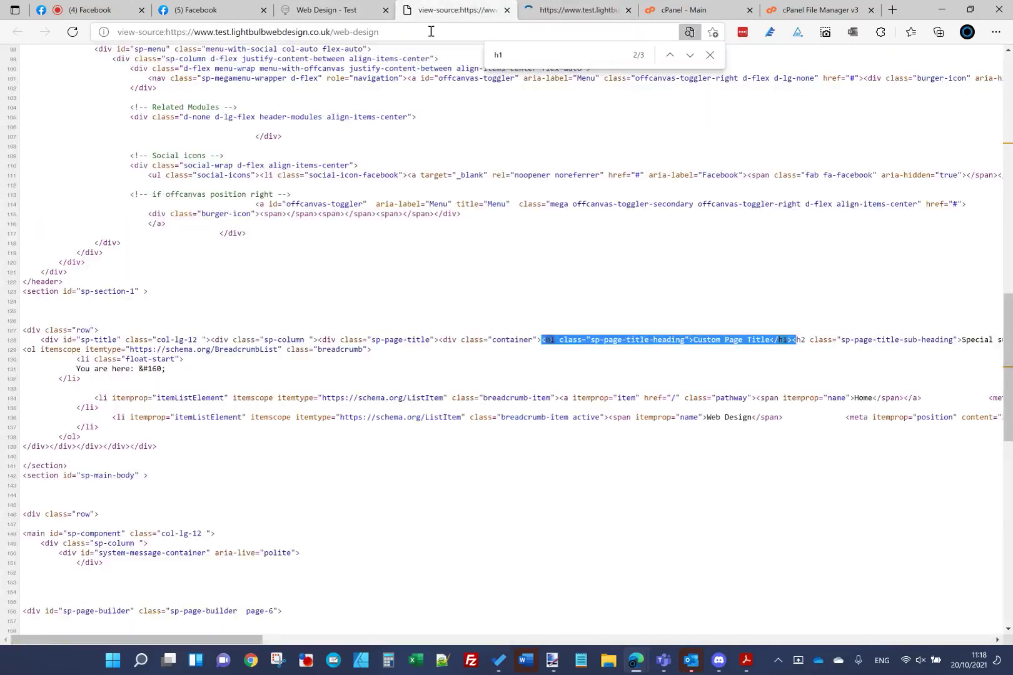
left_click(431, 31)
key("Return")
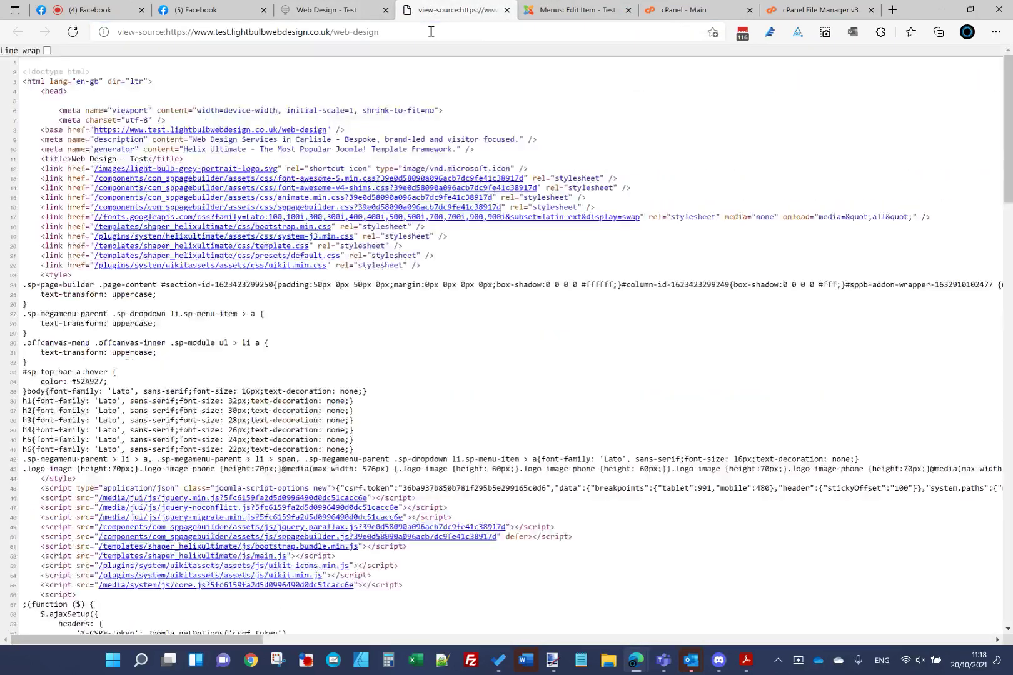
key("ctrl+f")
type("h2")
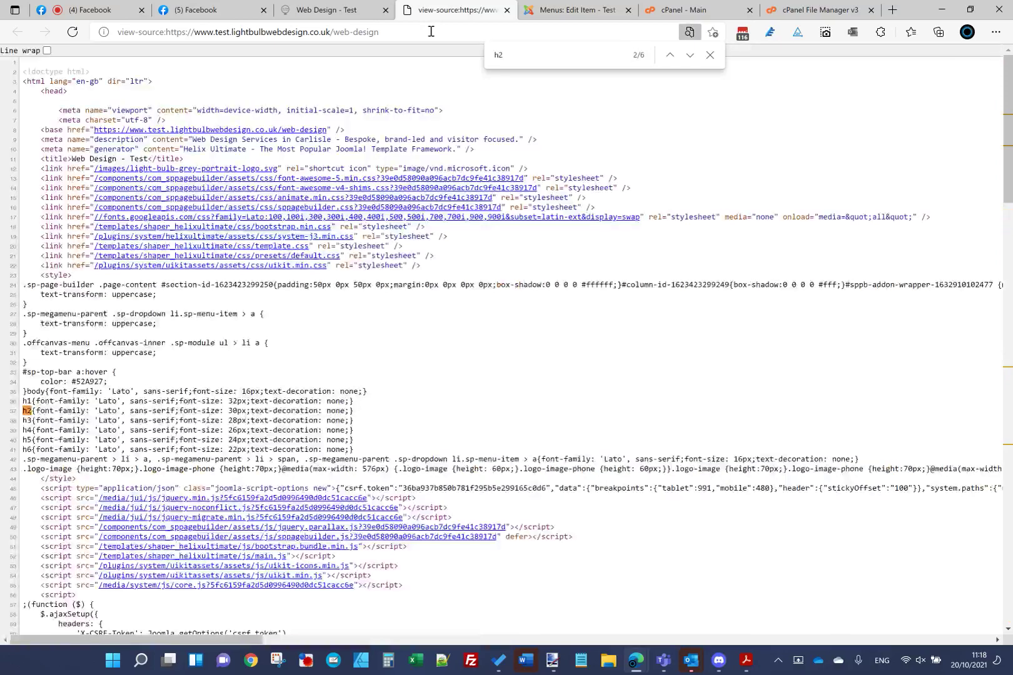
key("Return")
key("Return")
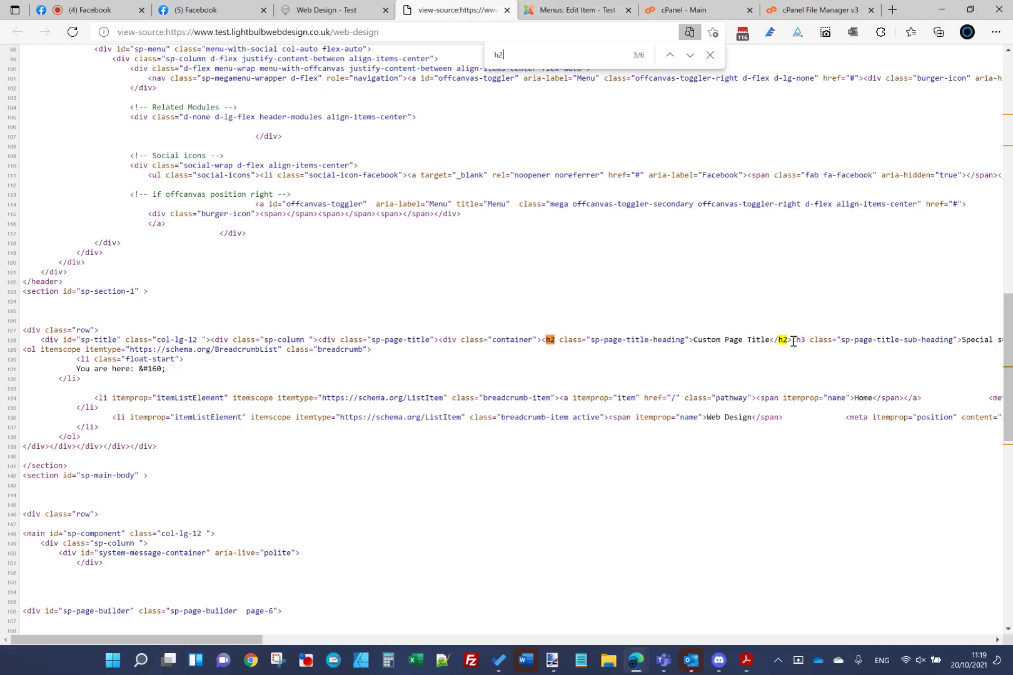
key("Escape")
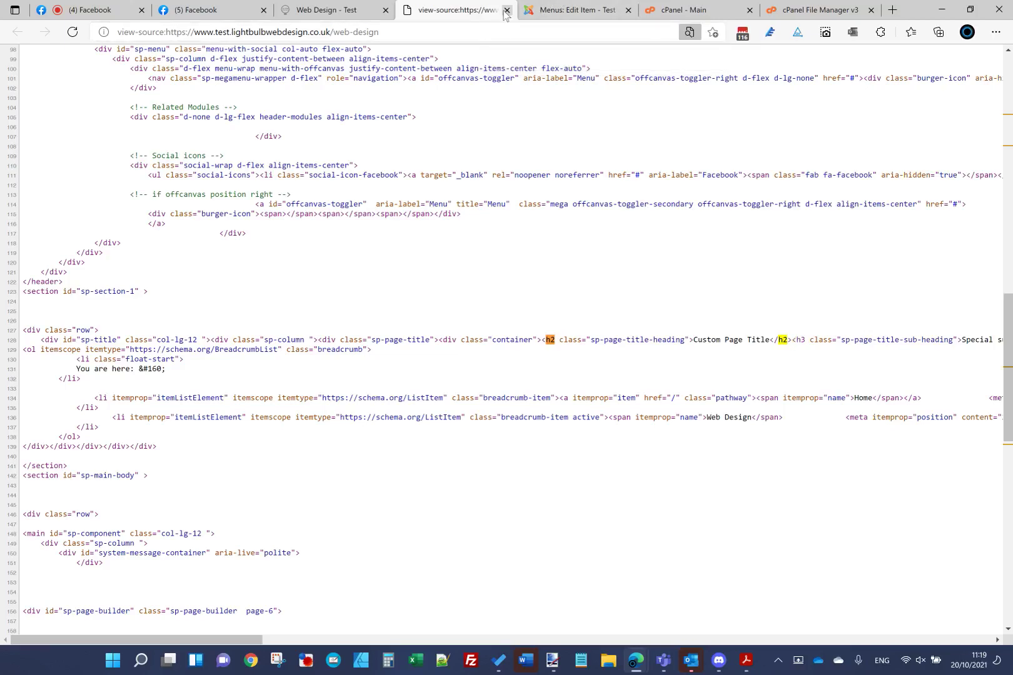
left_click(507, 10)
- Disable the Web Design item's page title, save the item and reload the Web Design page
left_click(182, 269)
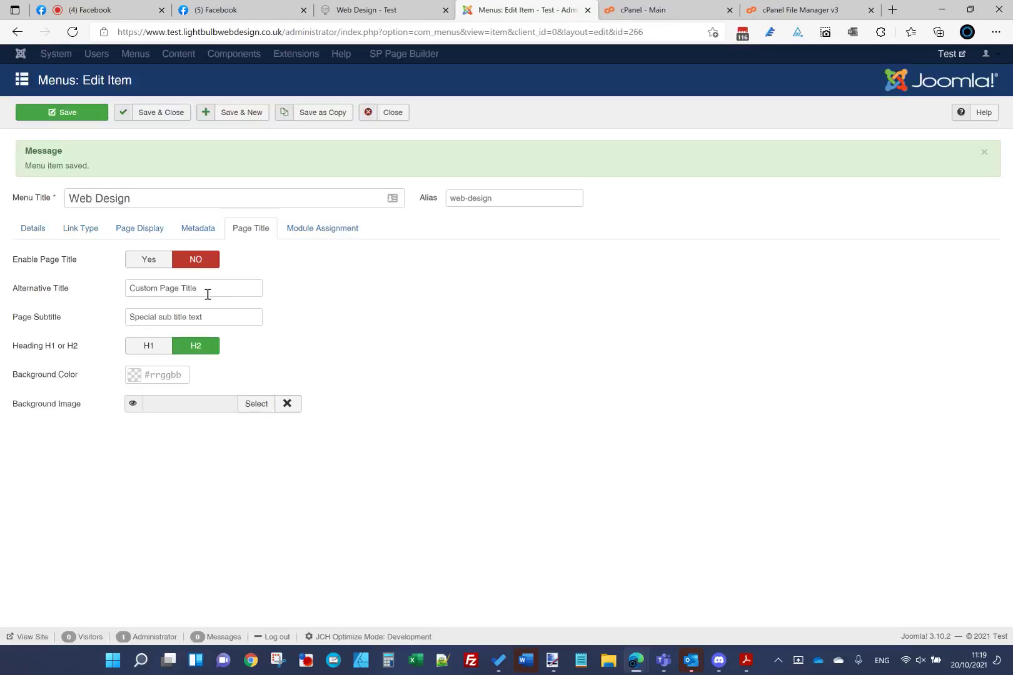
left_click(102, 110)
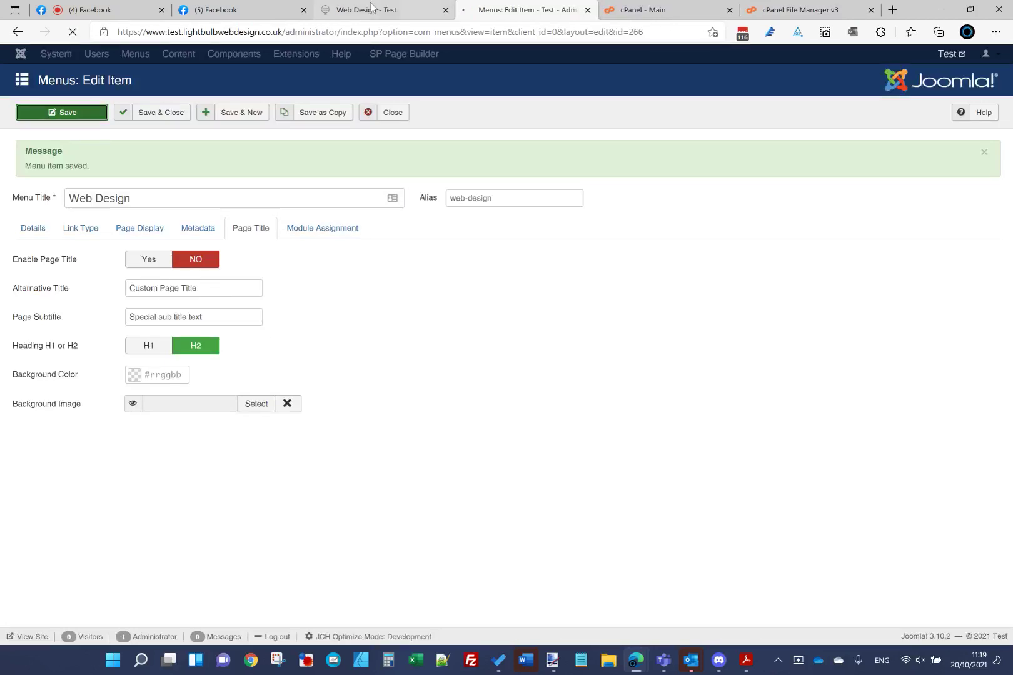
left_click(374, 10)
left_click(369, 32)
key("Return")
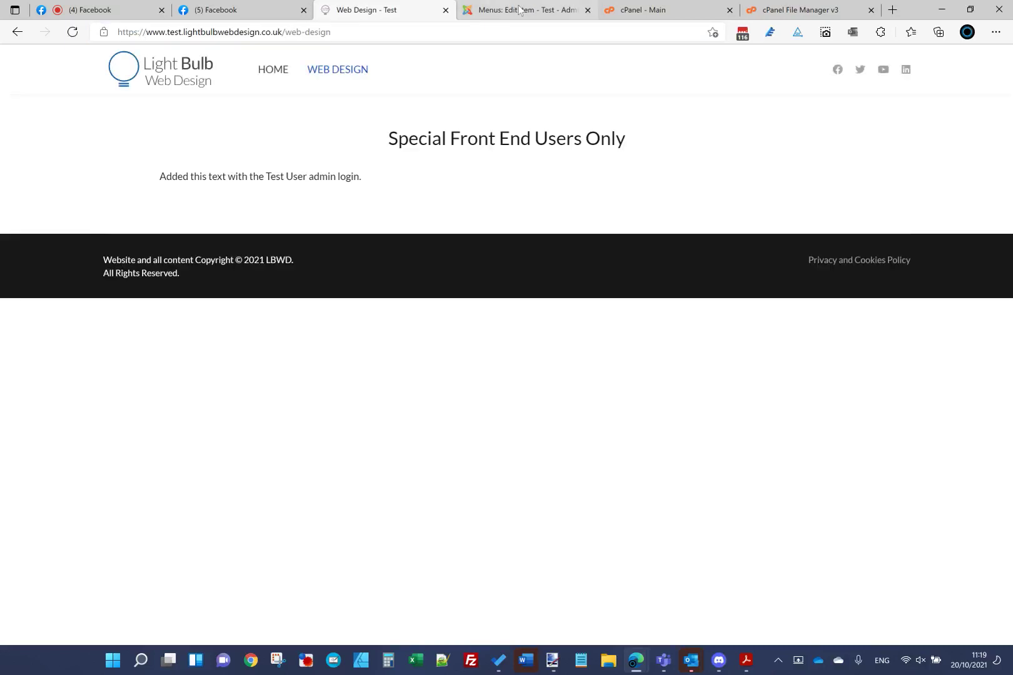
- Enable the Web Design item's page title again and set its background color to #b86c6c
left_click(519, 10)
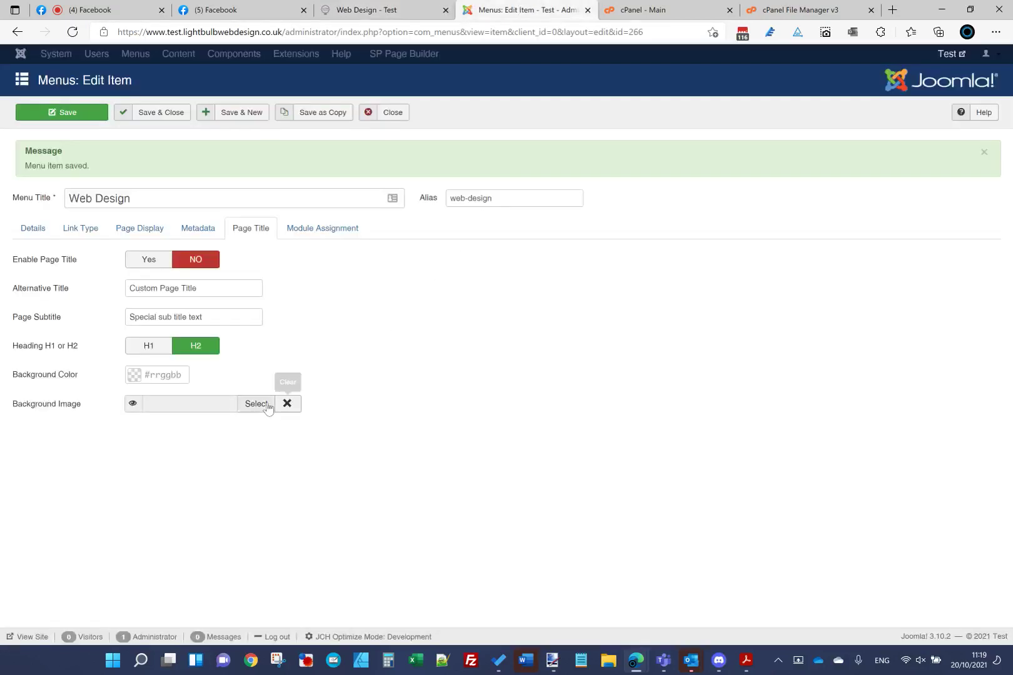
left_click(154, 259)
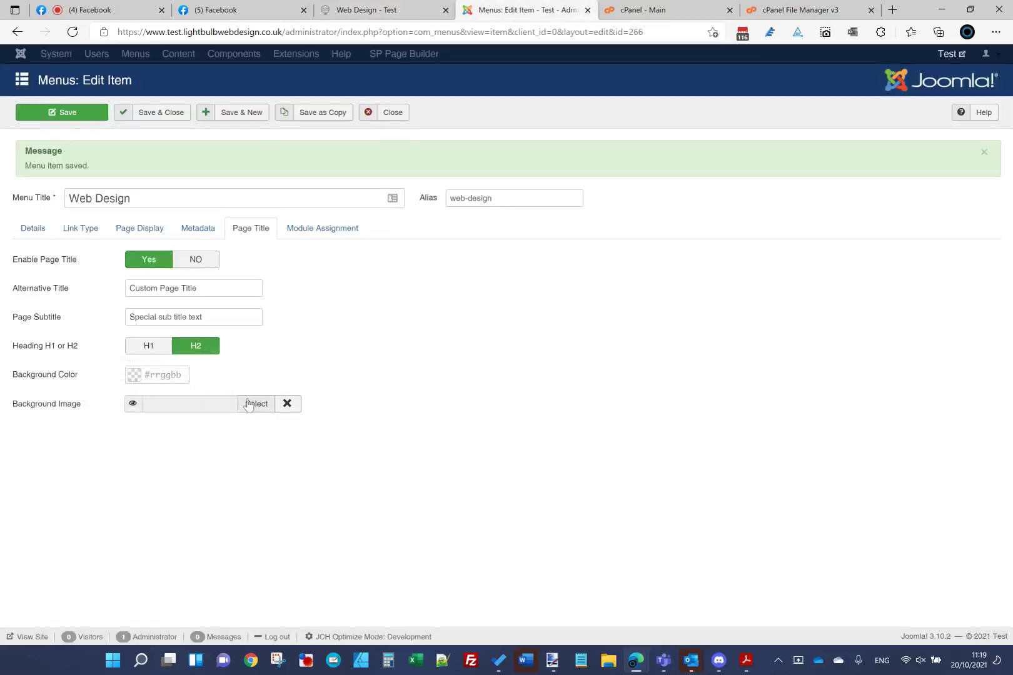
left_click(247, 404)
left_click(895, 94)
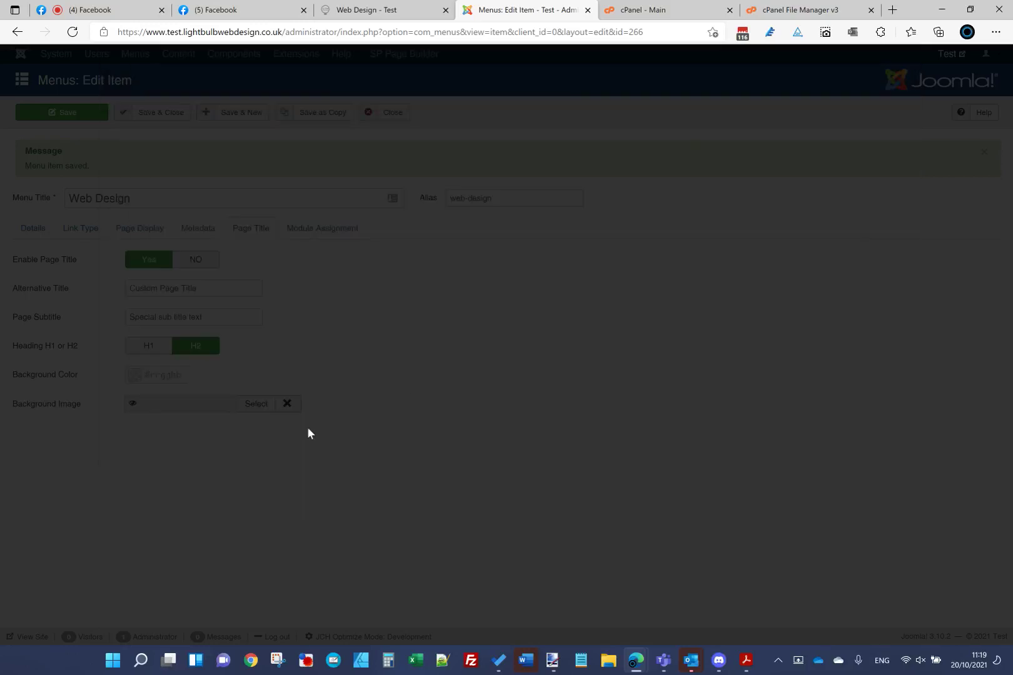
left_click(141, 376)
left_click(237, 381)
left_click(395, 253)
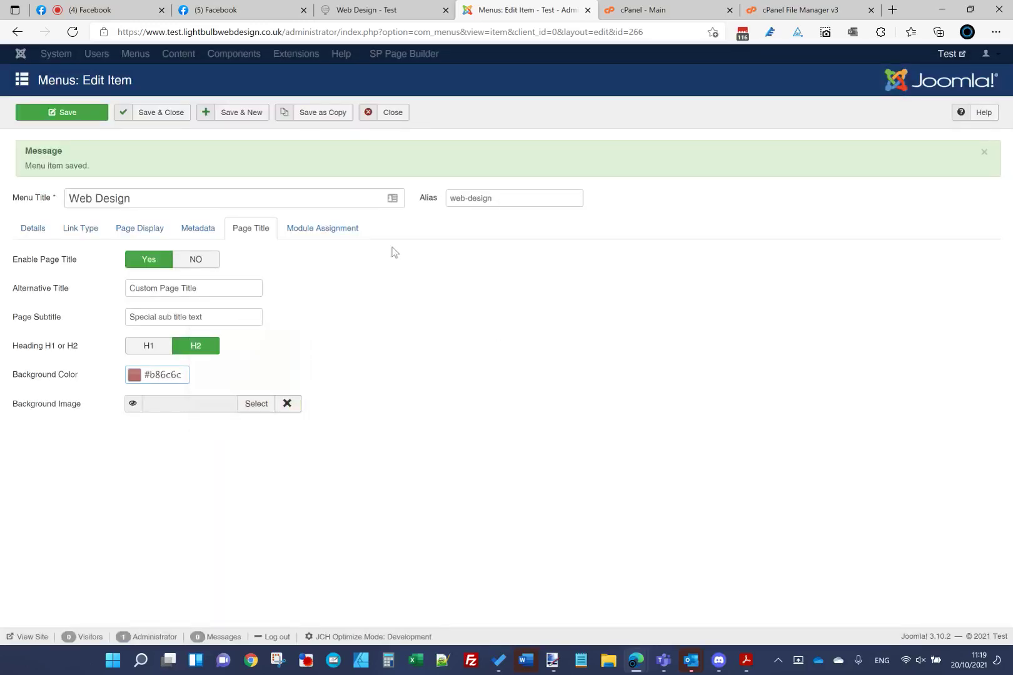
- Save the menu item and reload the Web Design page to check the title's background color
left_click(75, 113)
left_click(369, 11)
left_click(369, 27)
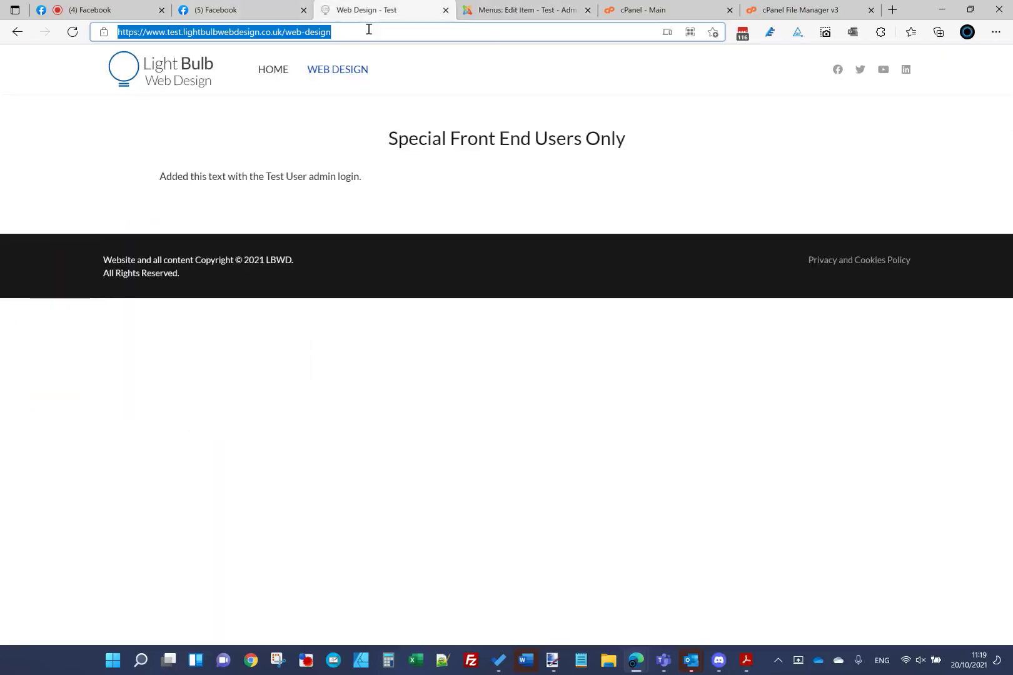
key("Return")
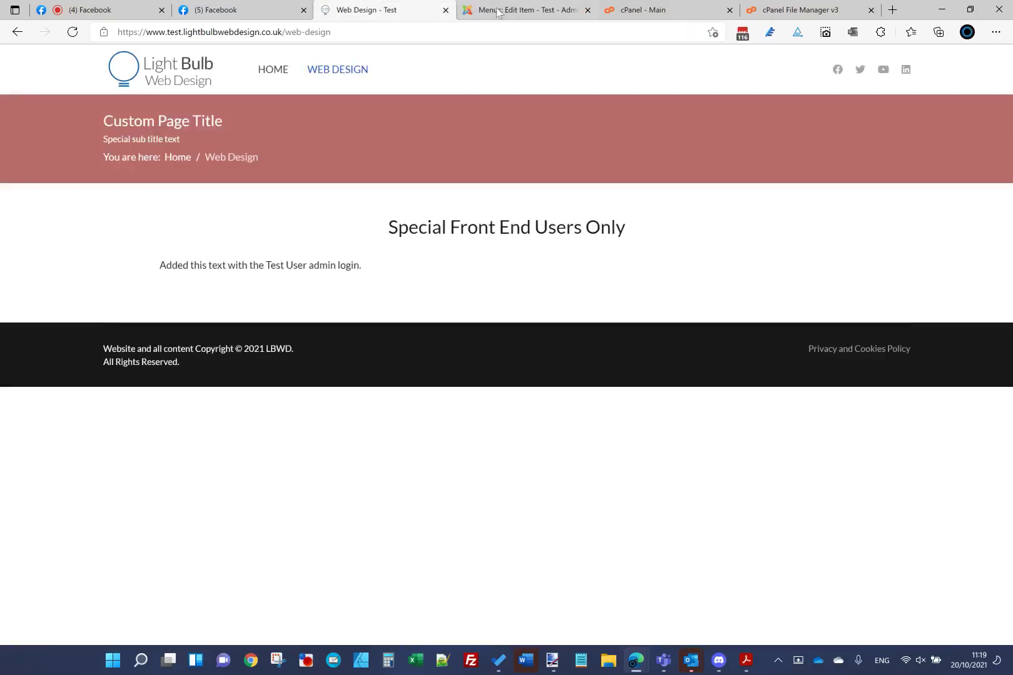
- Clear the background color of the Web Design item's page title
left_click(498, 12)
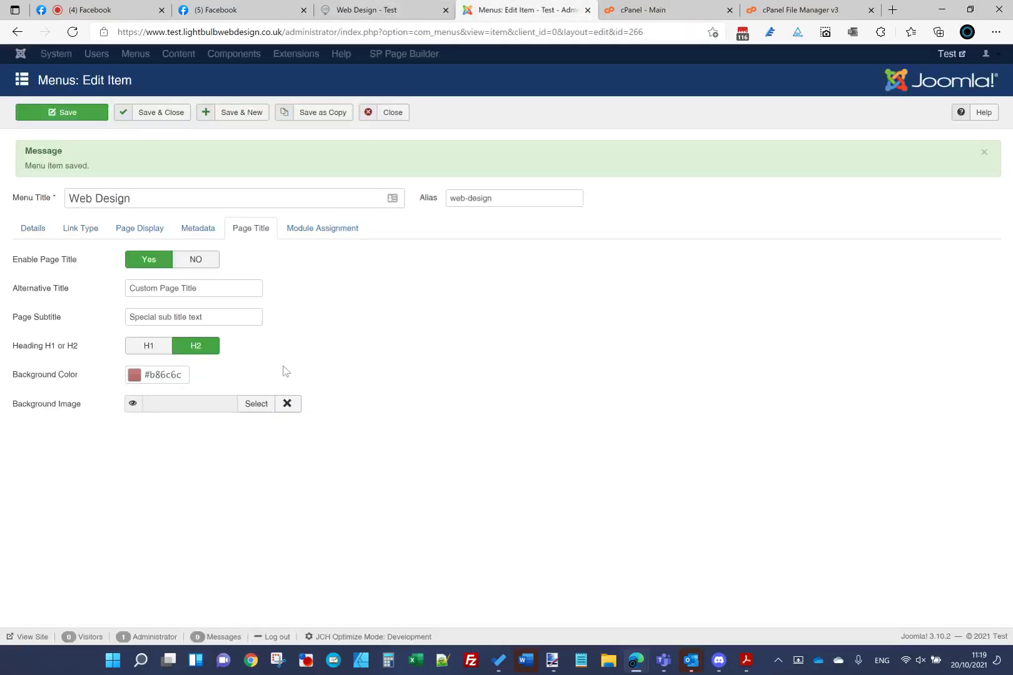
left_click(163, 376)
key("ctrl+a")
key("BackSpace")
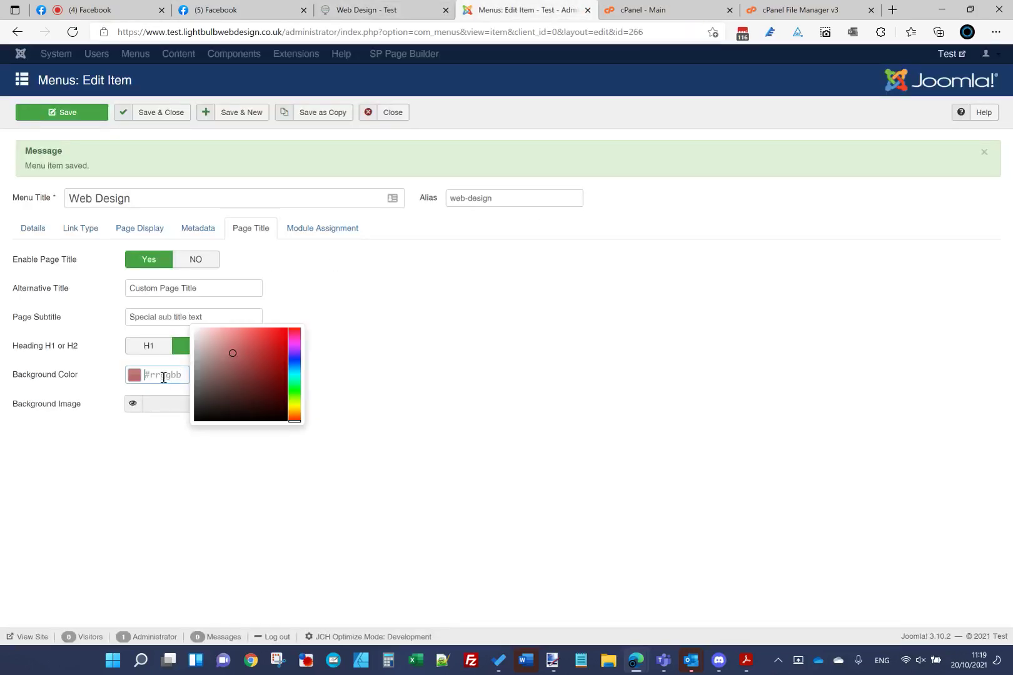
left_click(480, 346)
- Set images/gallery1-small.jpg as the page title's background image, save the item and reload the Web Design page
left_click(254, 405)
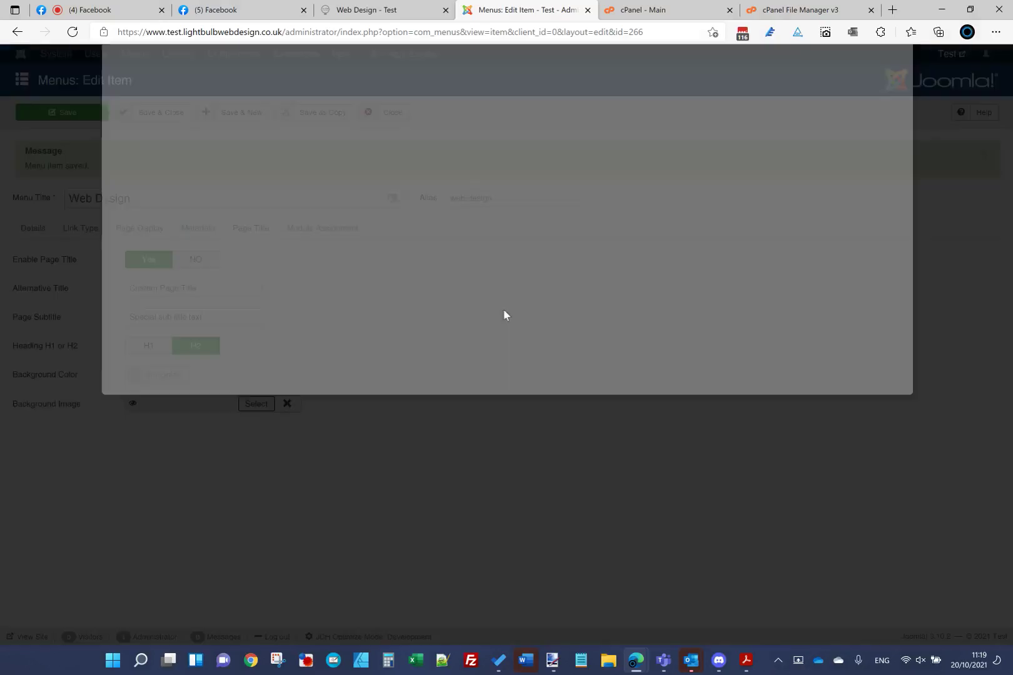
left_click(595, 206)
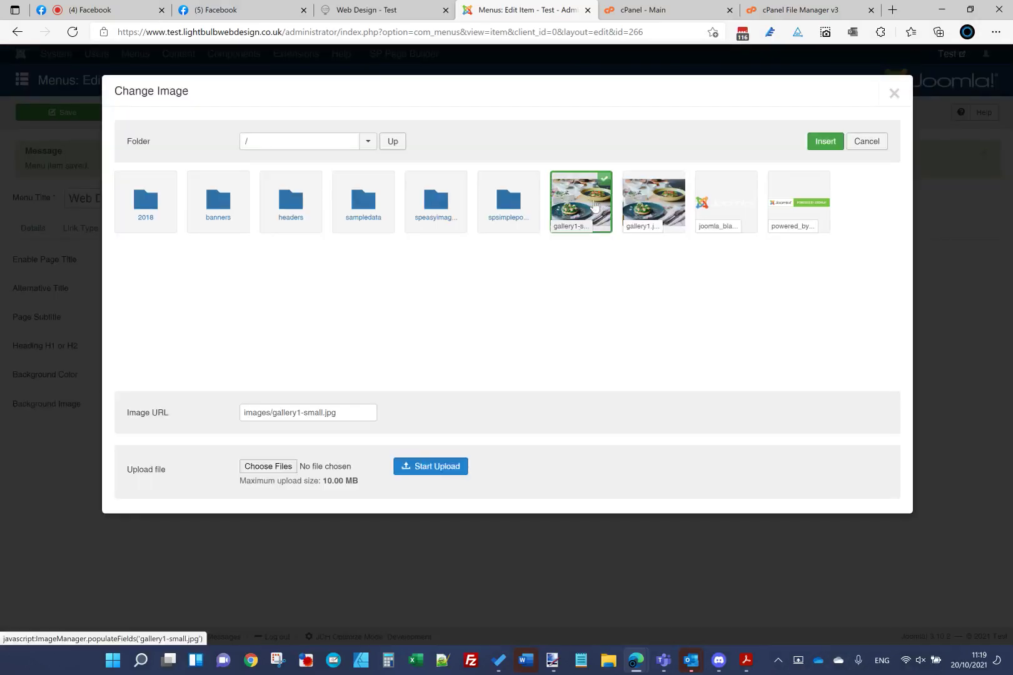
left_click(825, 141)
left_click(32, 114)
left_click(379, 15)
left_click(378, 32)
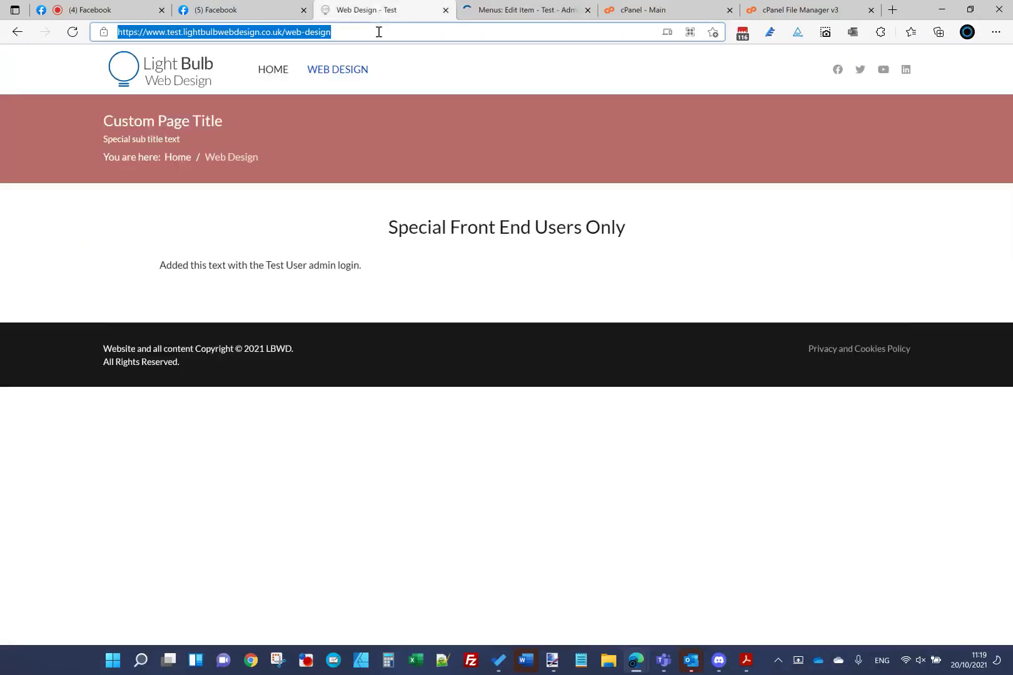
key("Return")
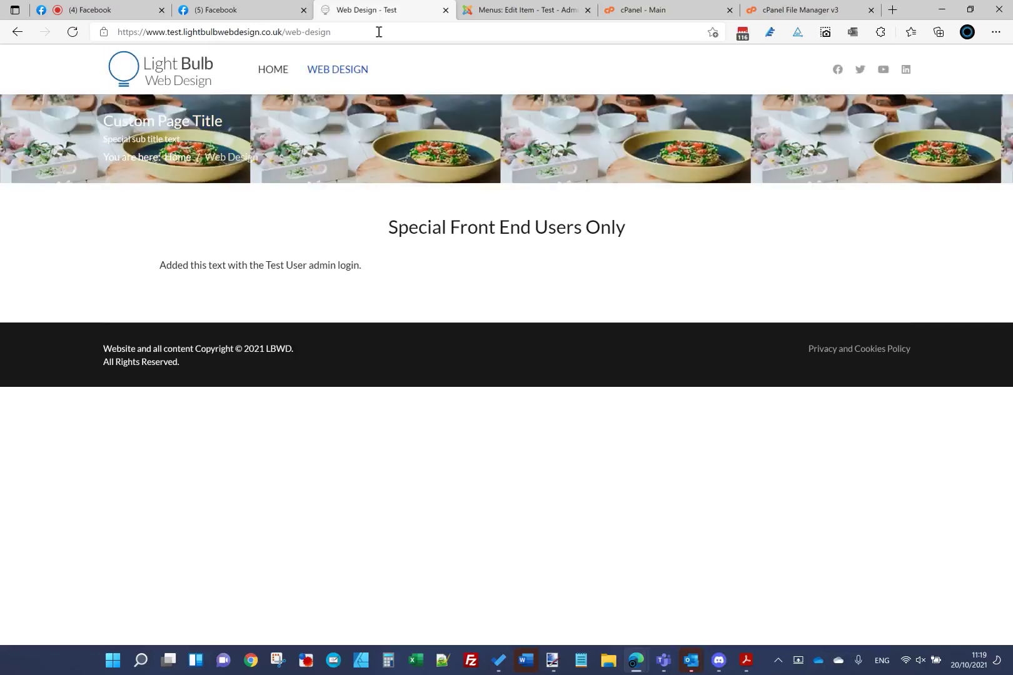
- Remove the page title's background image, save and close the menu item, and reload the Web Design page
left_click(525, 11)
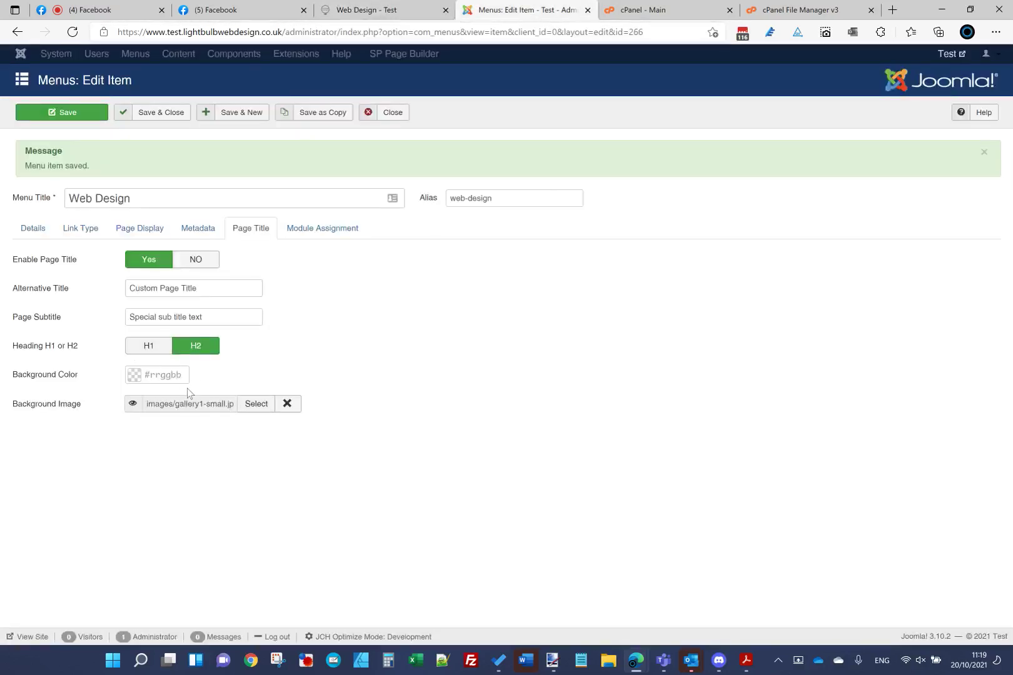
left_click(287, 404)
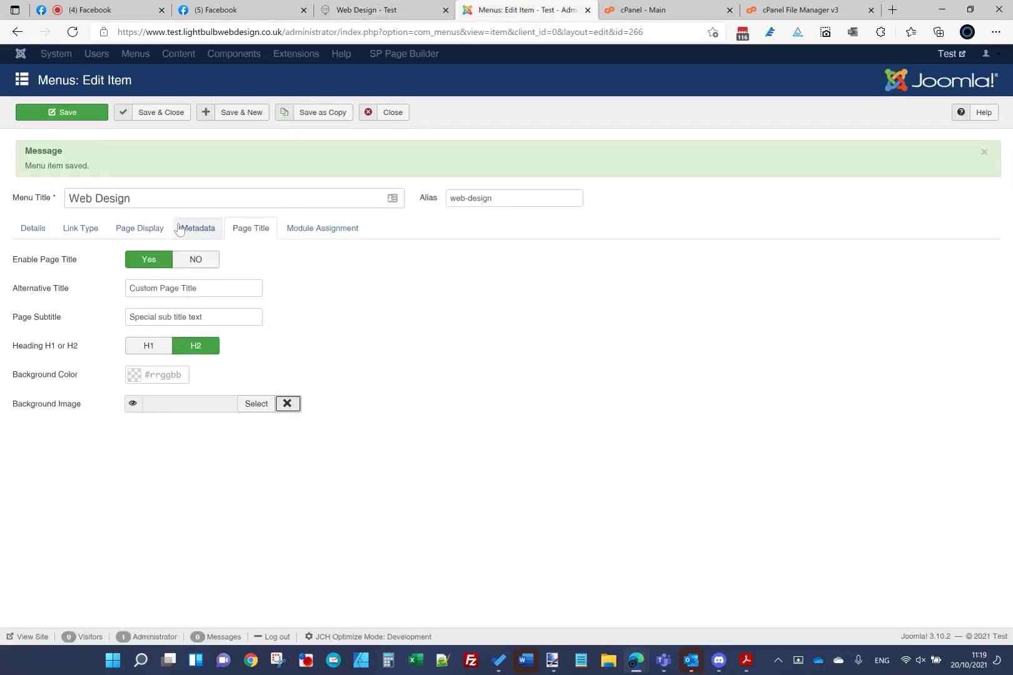
left_click(156, 112)
left_click(366, 10)
left_click(383, 32)
key("Return")
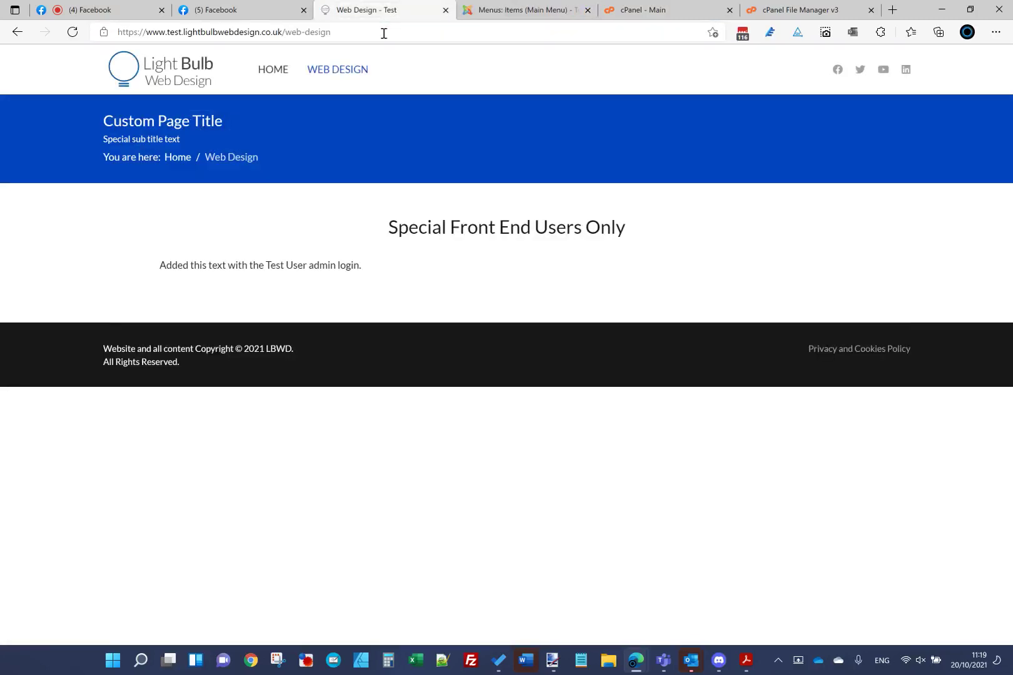
- Check the Facebook live dashboard for viewer comments and return to the Web Design page
left_click(520, 5)
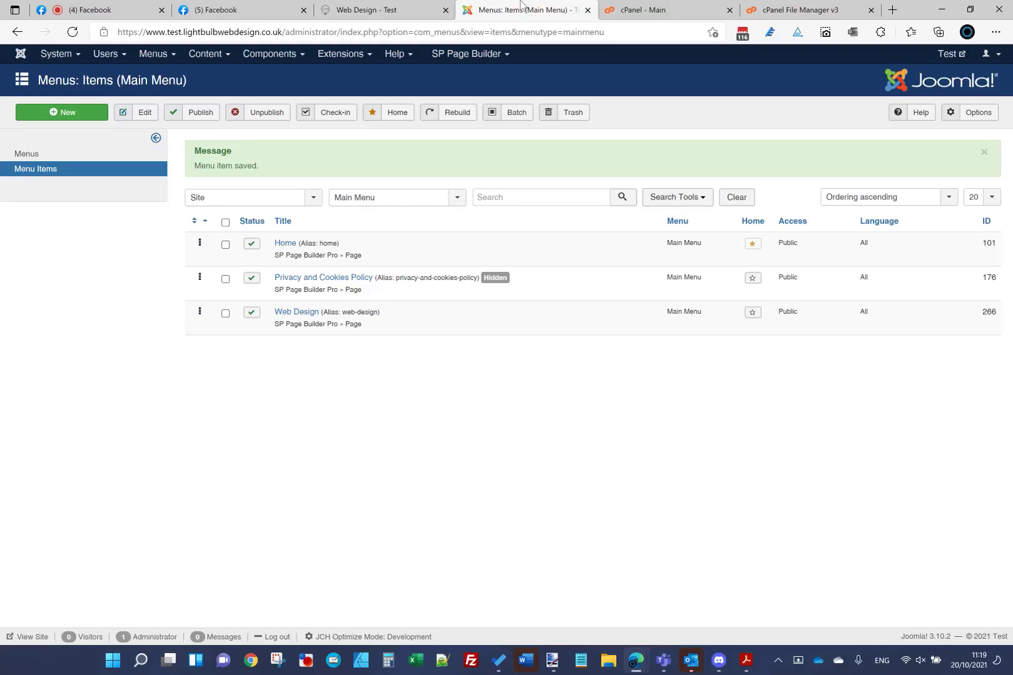
left_click(250, 10)
left_click(123, 5)
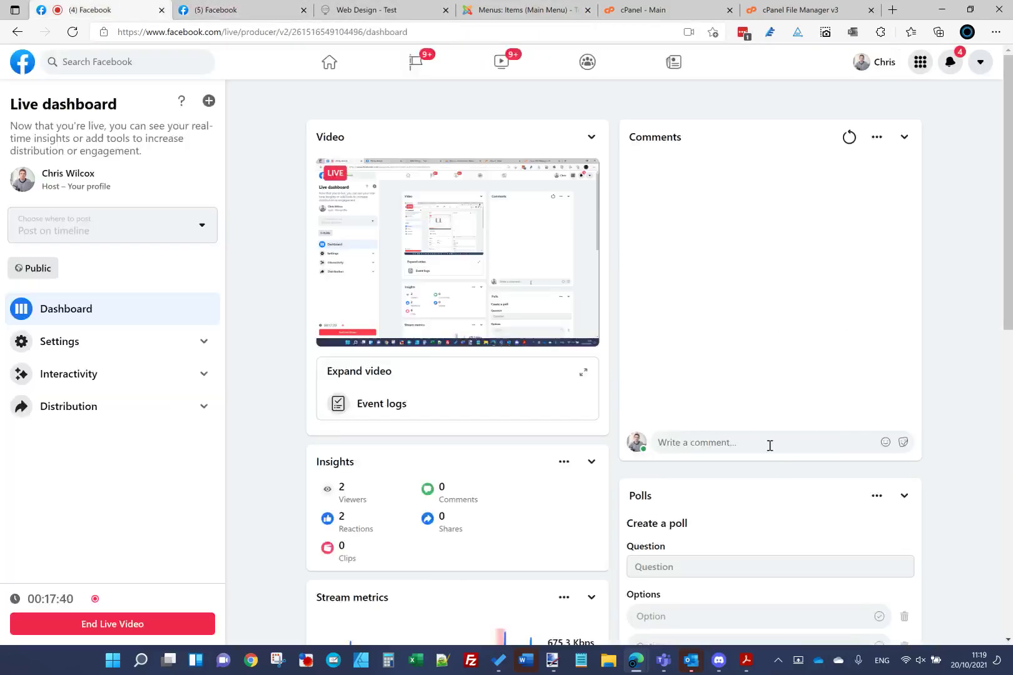
left_click(365, 7)
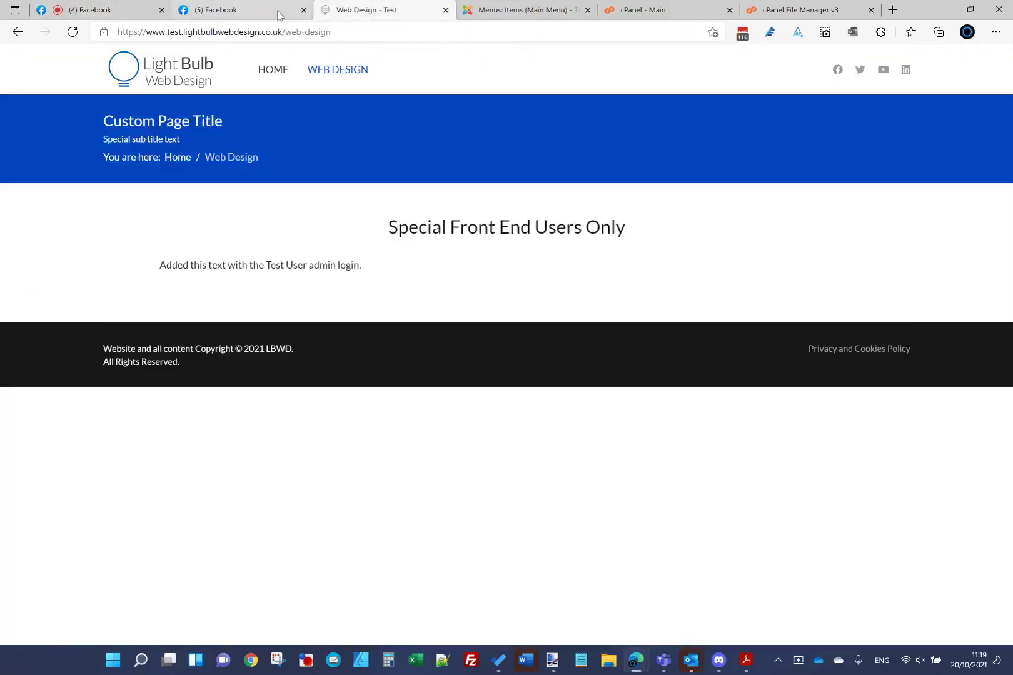
- Look over the Joomla menu items and reopen the Web Design page on the test site
left_click(497, 9)
left_click(58, 53)
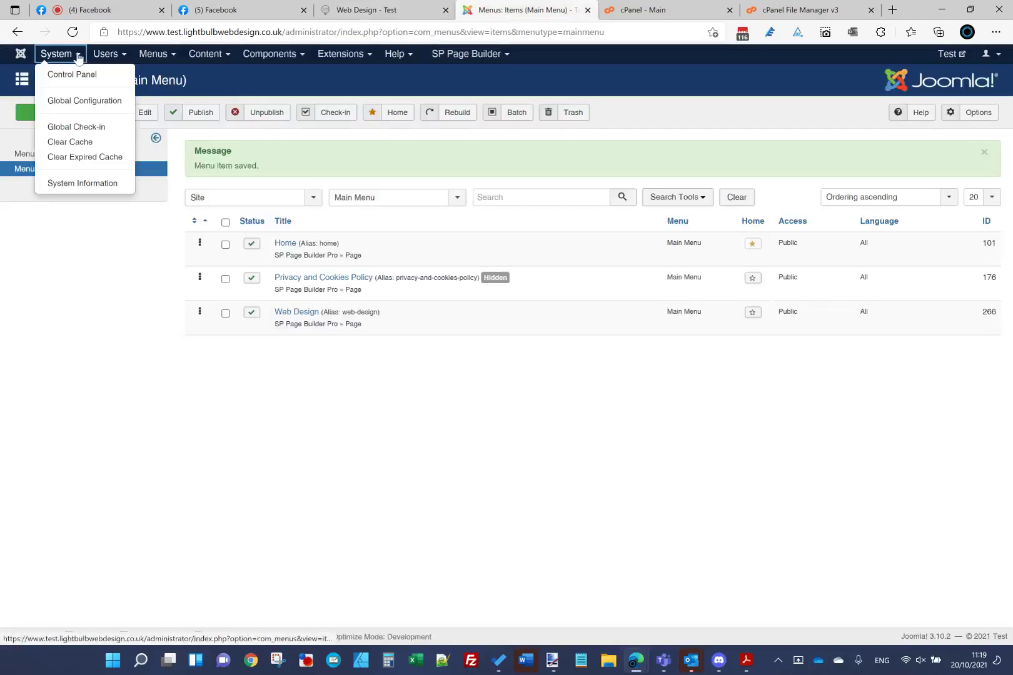
left_click(344, 408)
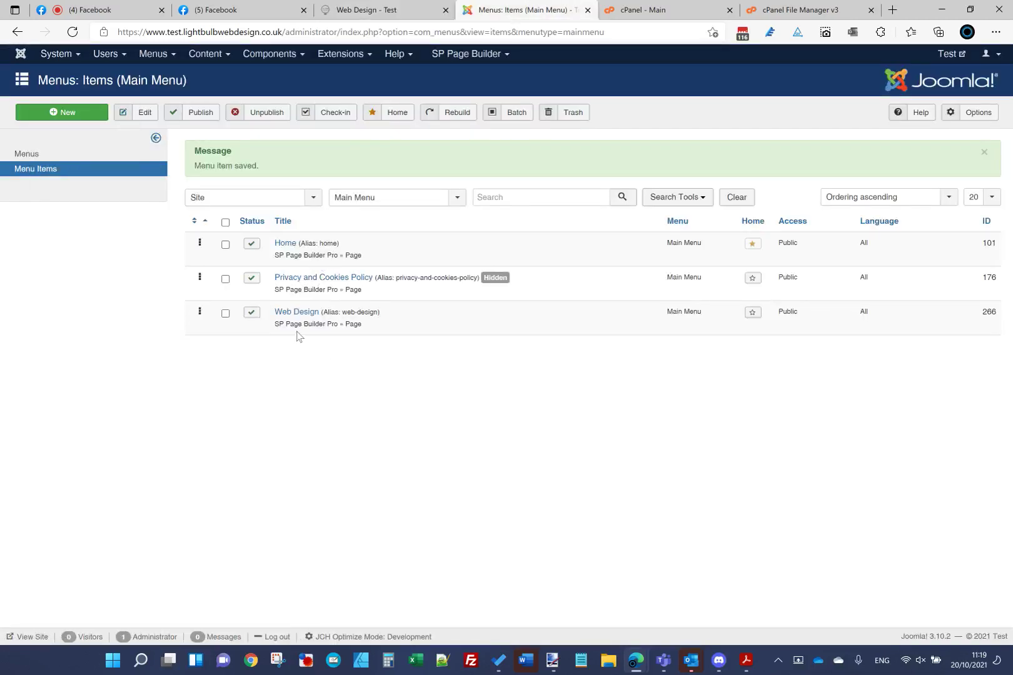
left_click(385, 9)
left_click(360, 70)
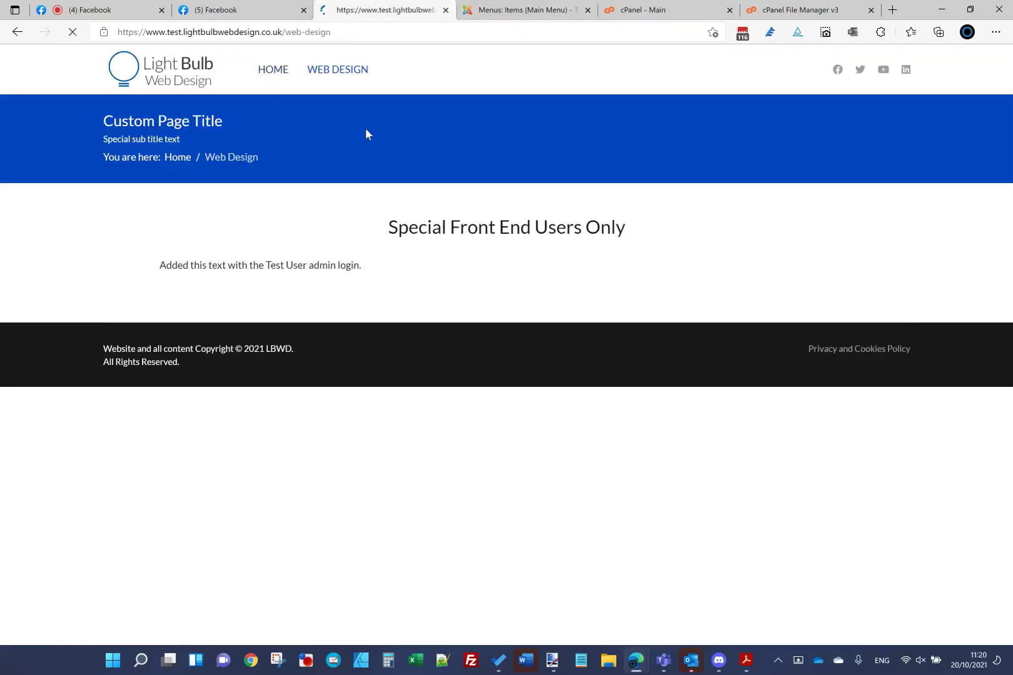
- Open the Home page in SP Page Builder Pro and bring up its Open Graph settings
left_click(500, 8)
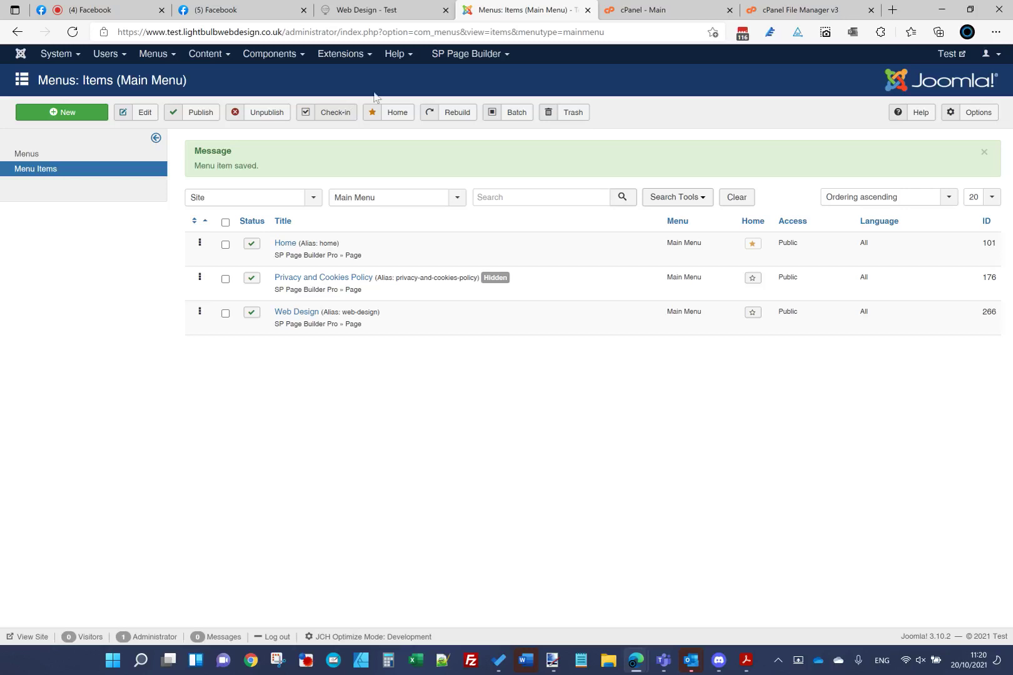
left_click(488, 54)
left_click(452, 90)
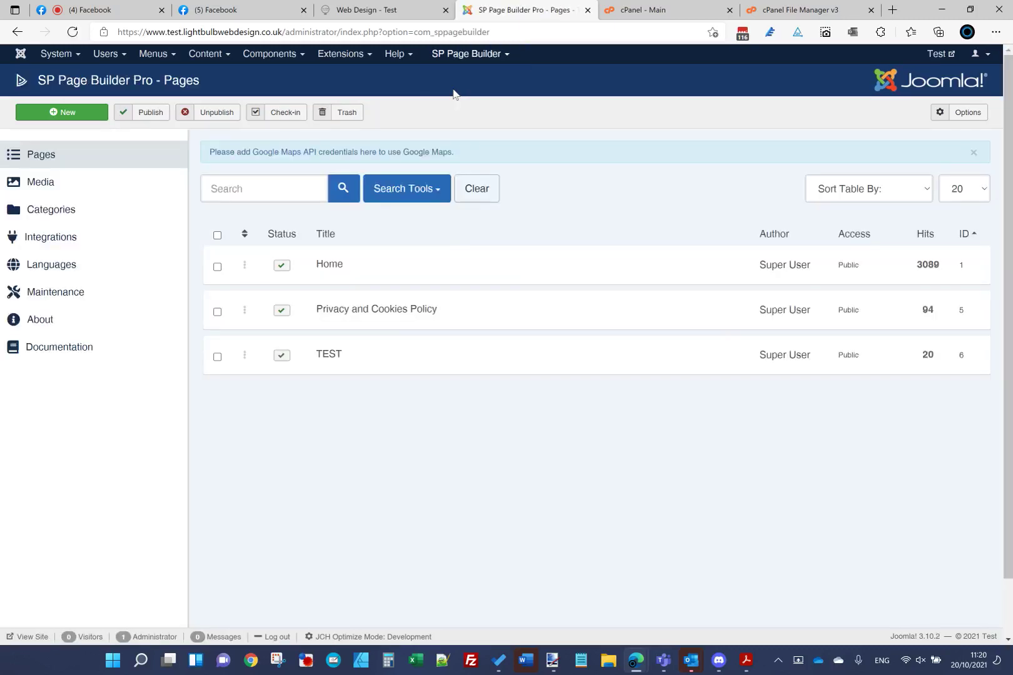
left_click(322, 265)
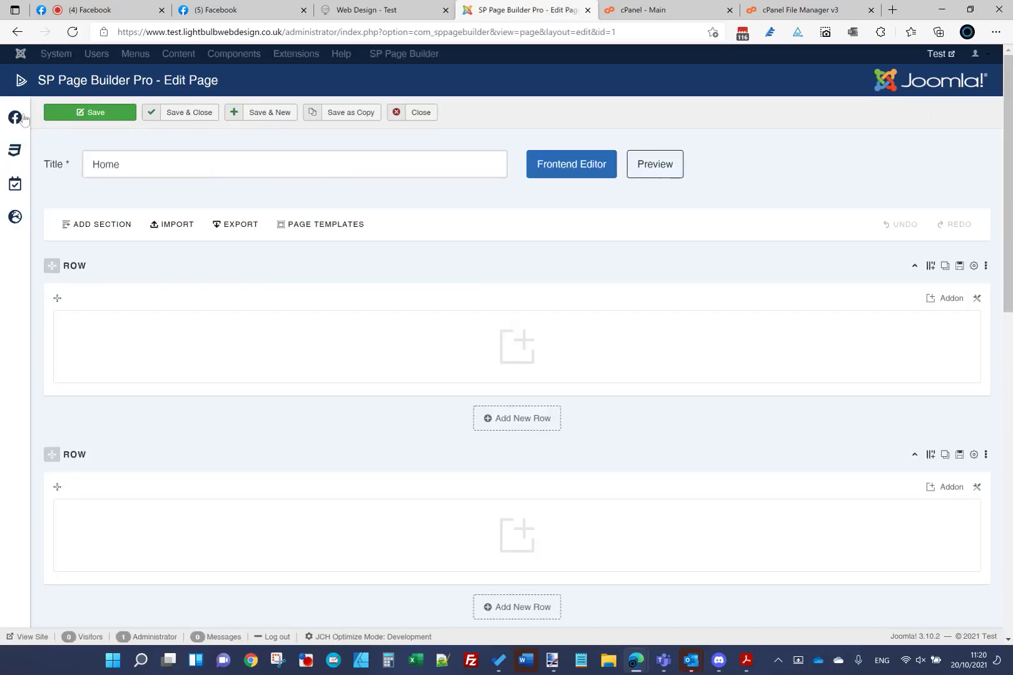
left_click(16, 119)
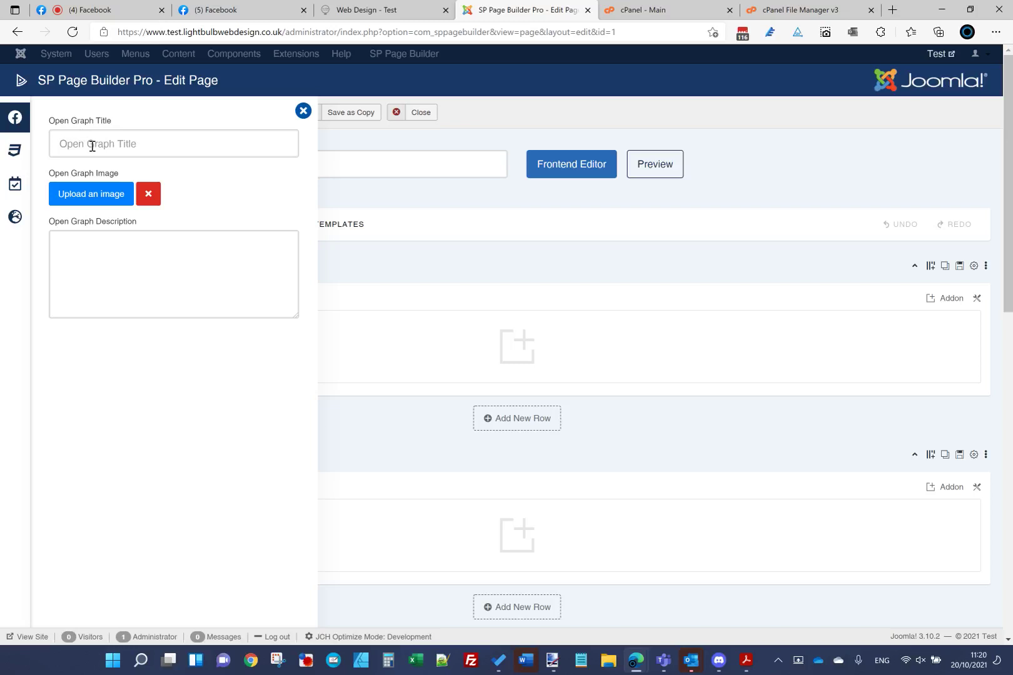
- Enter "Page Title" as the Home page's Open Graph title and "Description text" as its Open Graph description
left_click(194, 140)
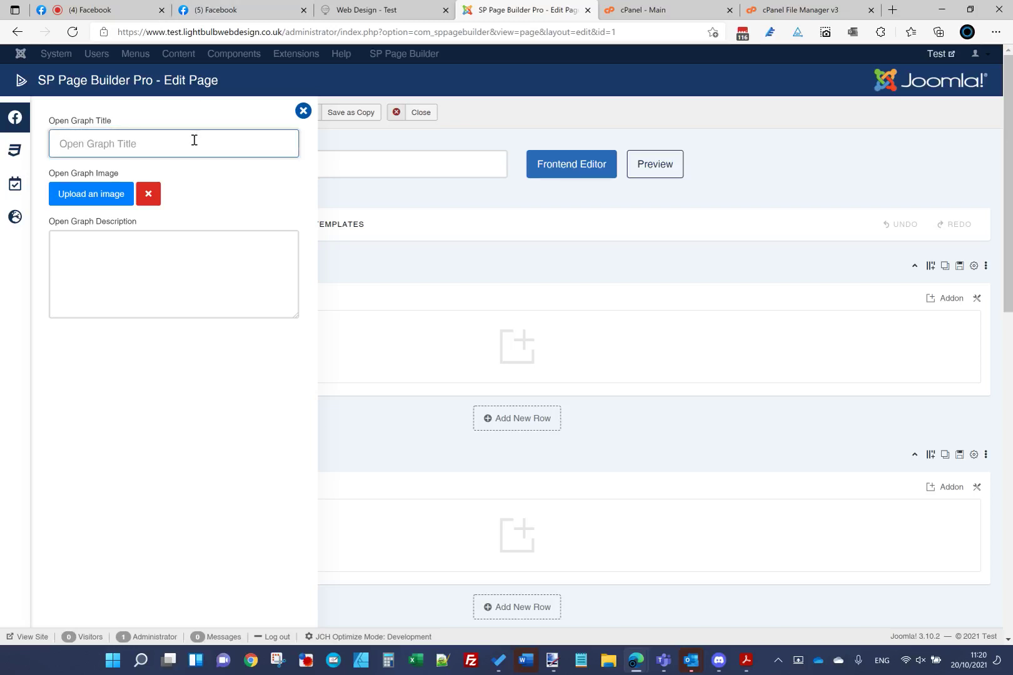
type("Open")
key("BackSpace")
key("BackSpace")
key("BackSpace")
key("BackSpace")
type("Pag")
left_click(183, 276)
type("Description text")
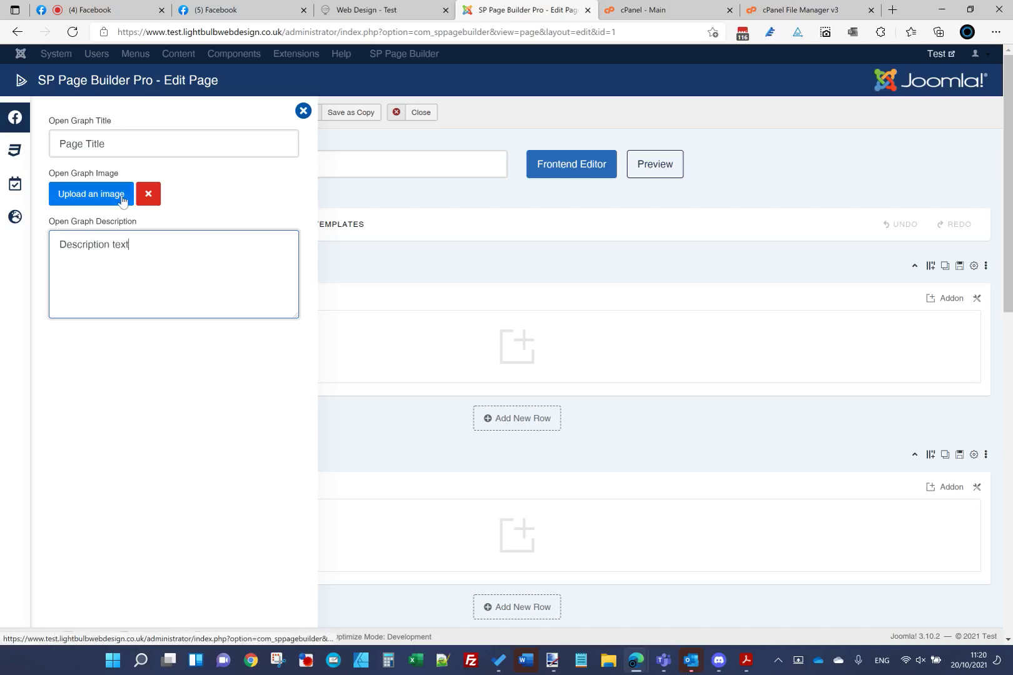
- View the Joomla post on Facebook, and close the Home page's Open Graph settings and editor without saving
left_click(189, 11)
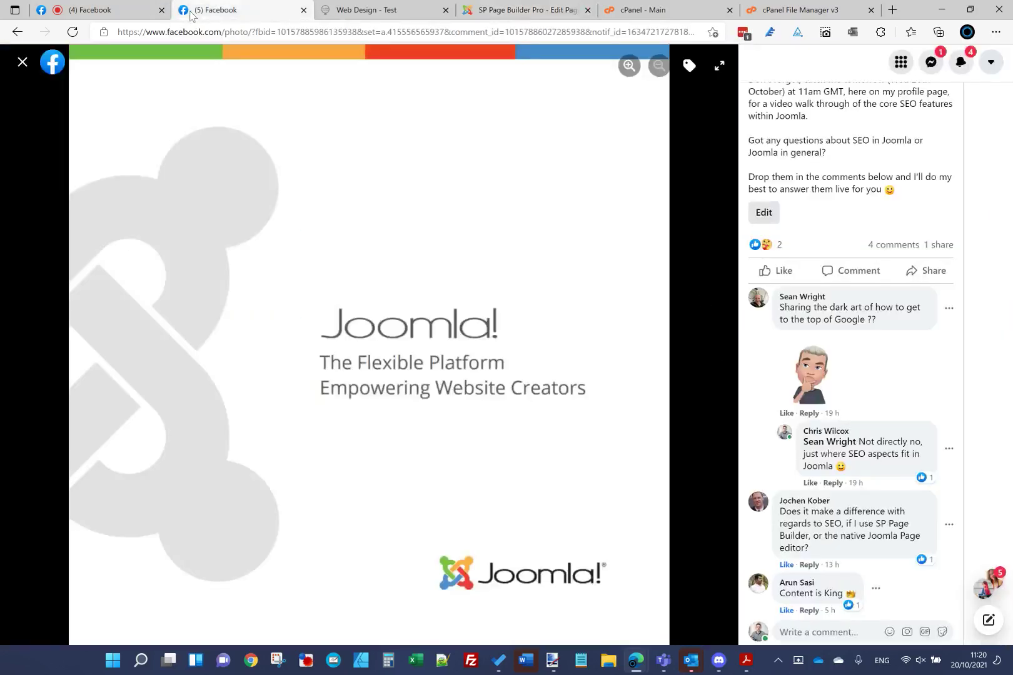
left_click(526, 12)
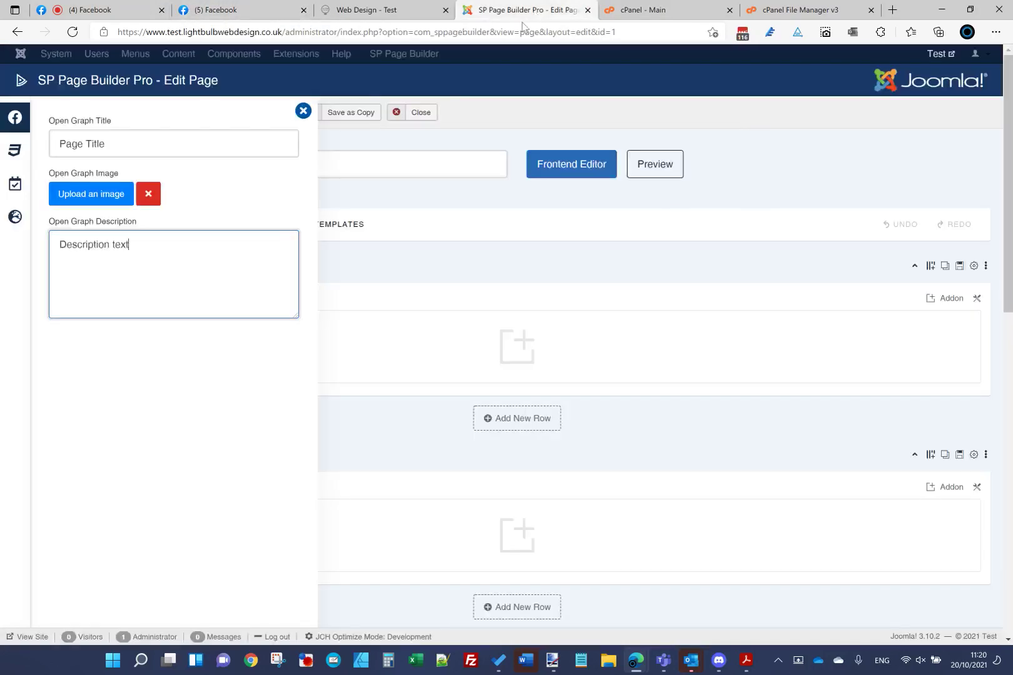
left_click(303, 111)
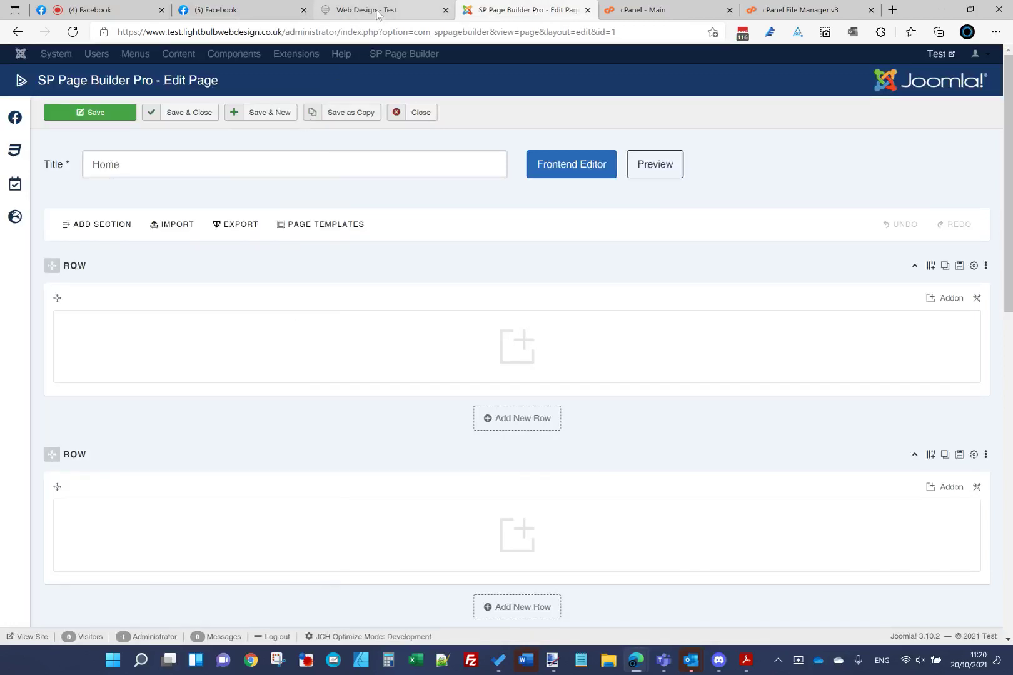
left_click(414, 112)
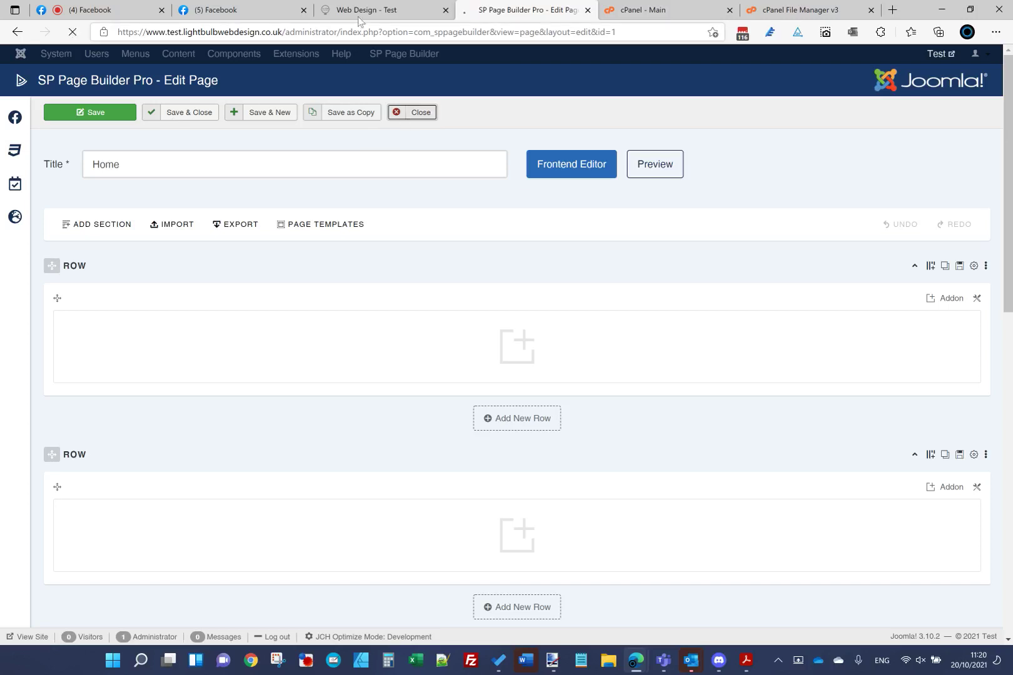
left_click(360, 11)
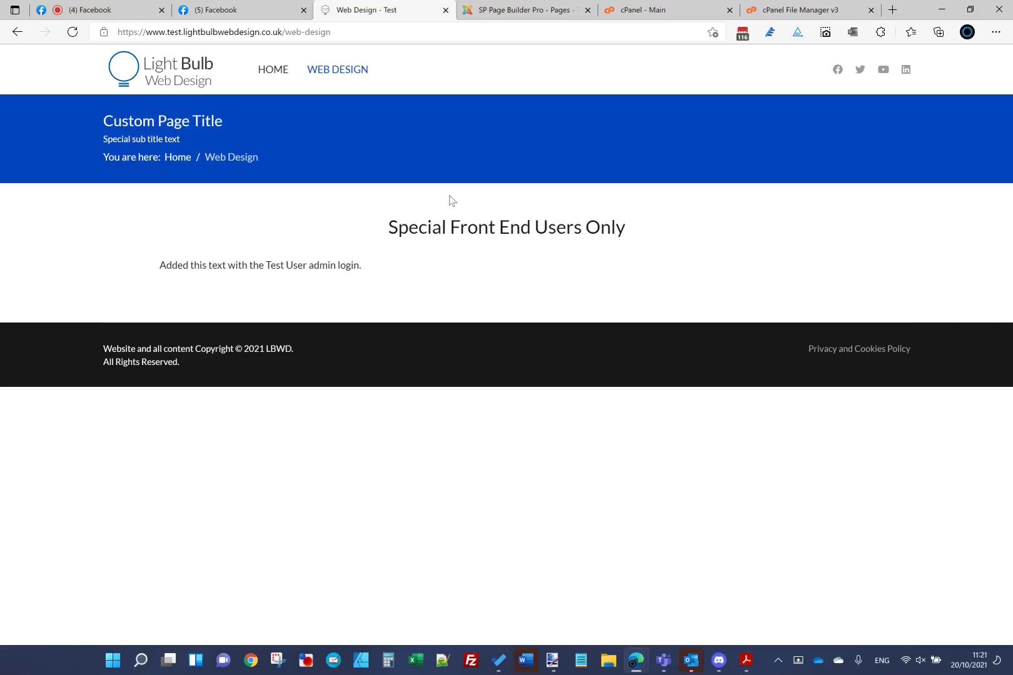
left_click(267, 8)
left_click(328, 8)
- Open the JCH Optimize Pro component in the Joomla administrator
left_click(524, 9)
mouse_move(342, 281)
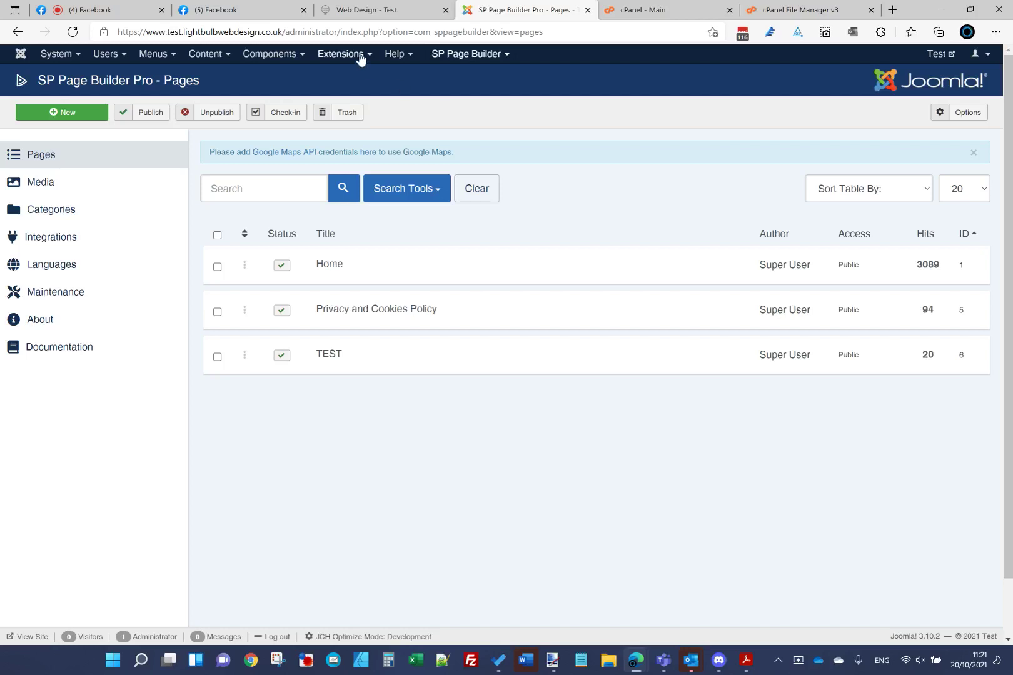
left_click(289, 56)
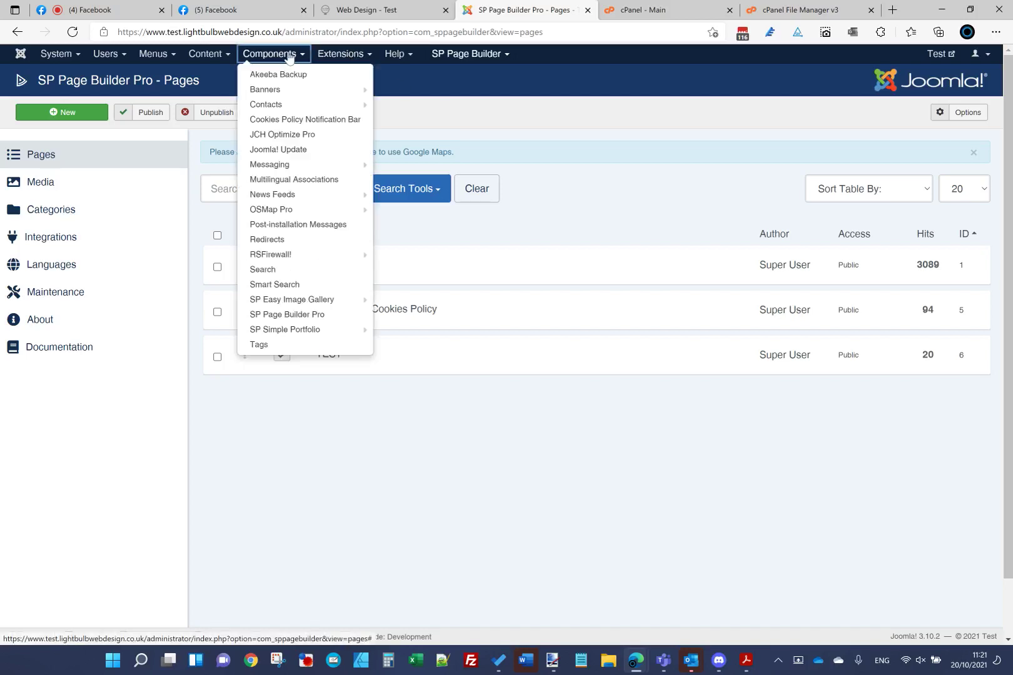
left_click(307, 136)
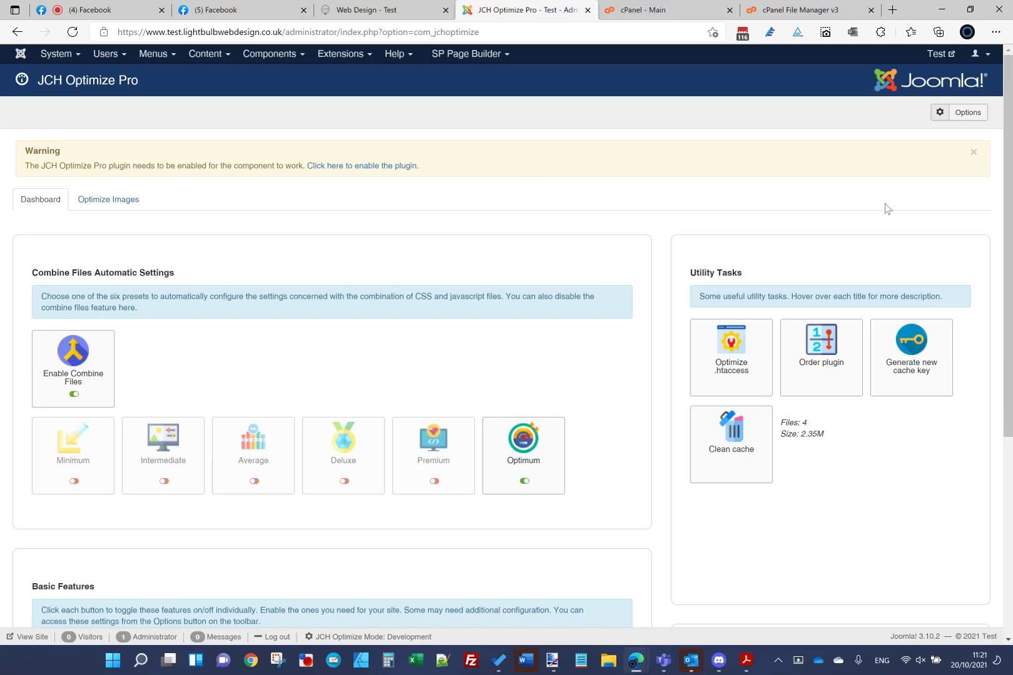
- Open the JCH Optimize options and review the Basic Settings, the Combine Files settings and the available cache lifetimes
left_click(964, 114)
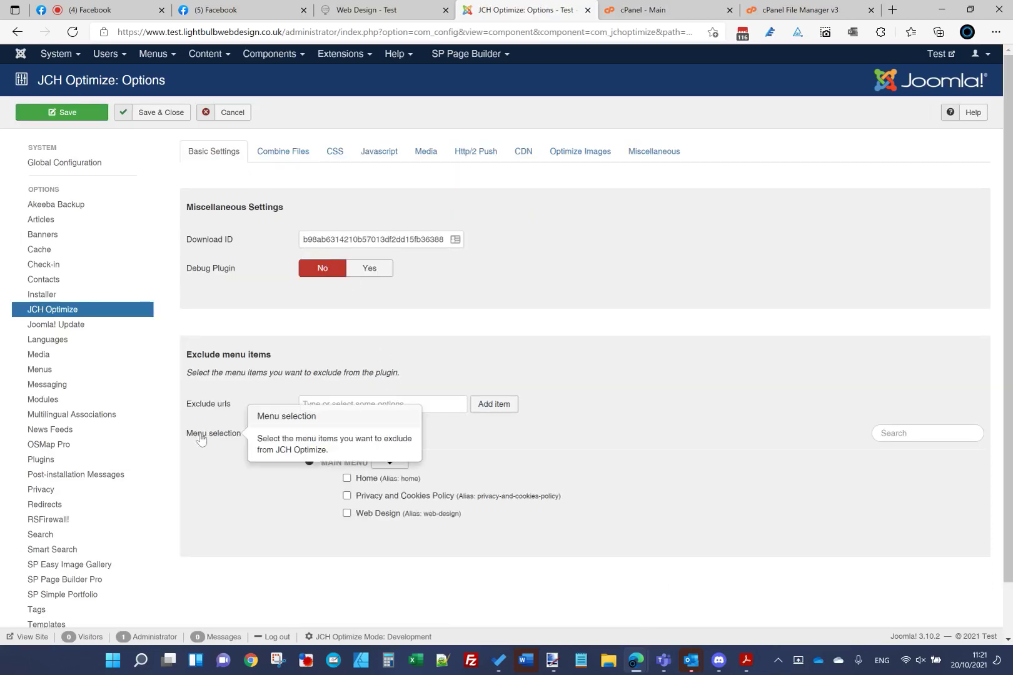
left_click(265, 151)
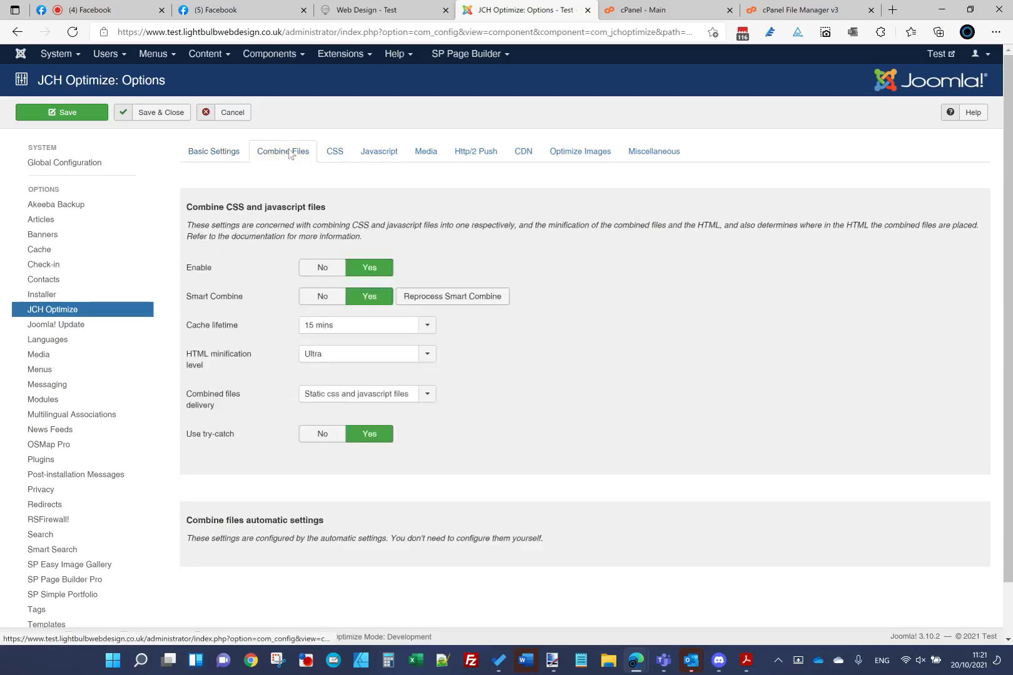
left_click(229, 150)
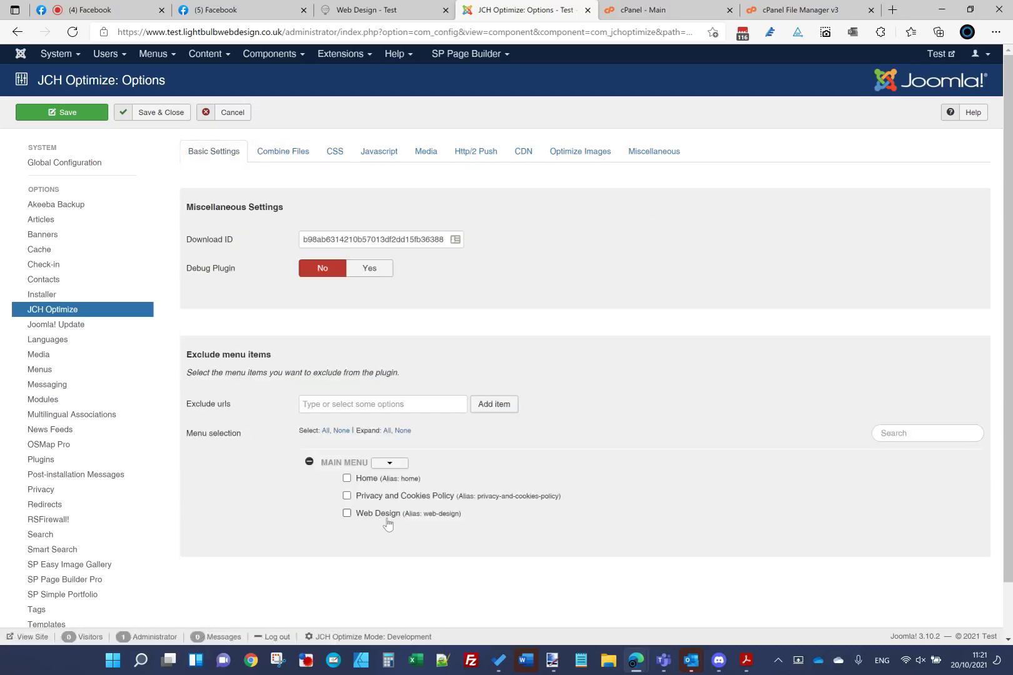
left_click(295, 159)
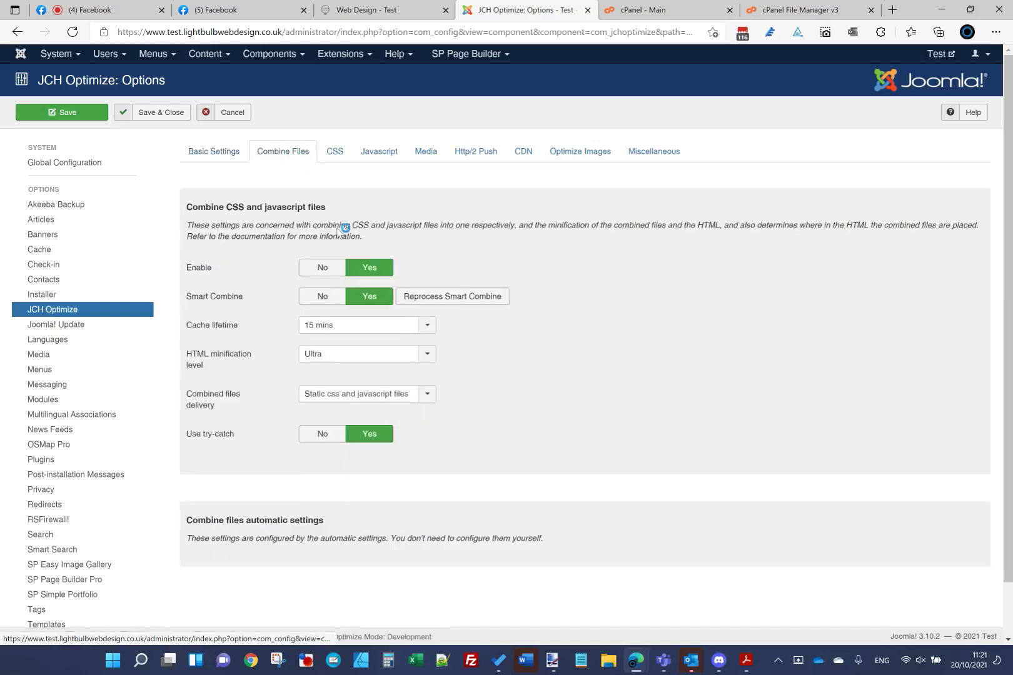
left_click(339, 328)
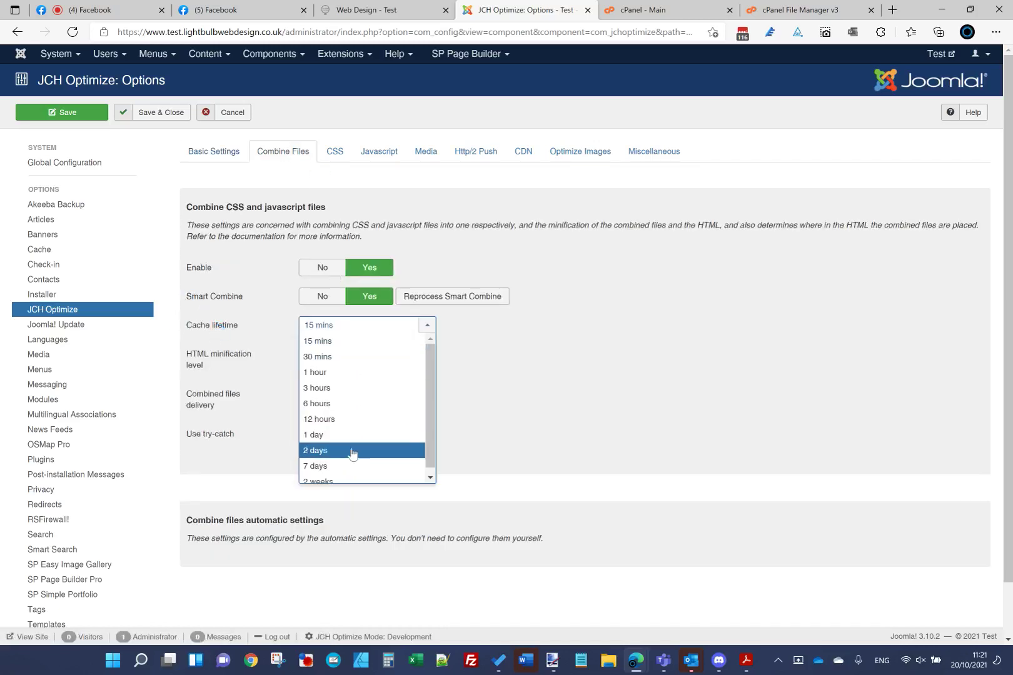
left_click(342, 322)
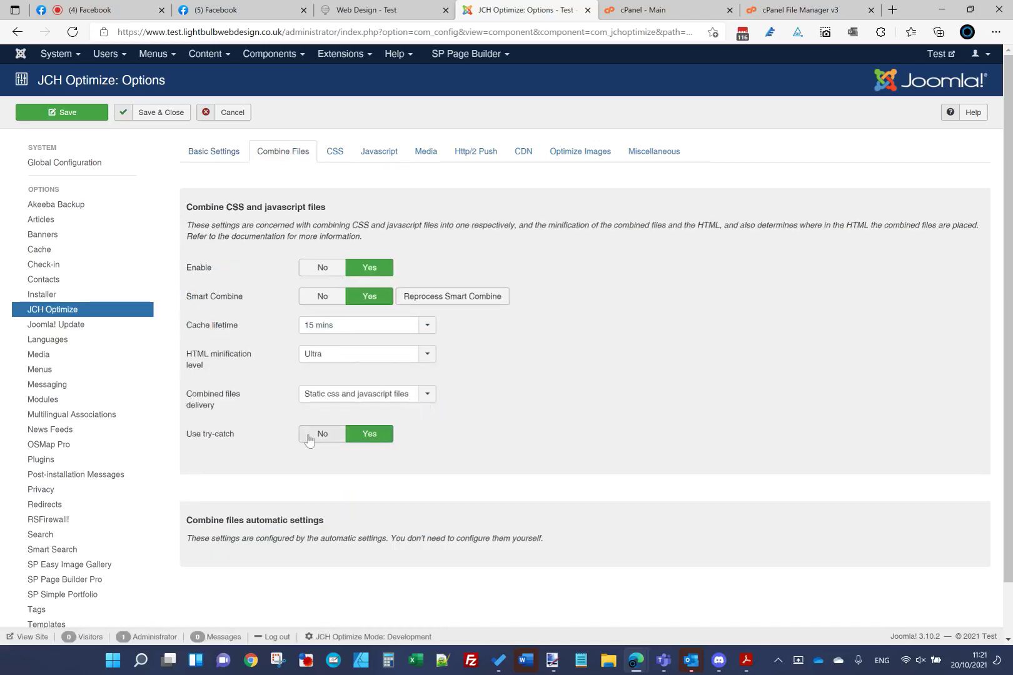
- Review the JCH Optimize CSS settings, including CSS exclusions, Optimize Google Fonts and Optimize CSS Delivery
left_click(335, 152)
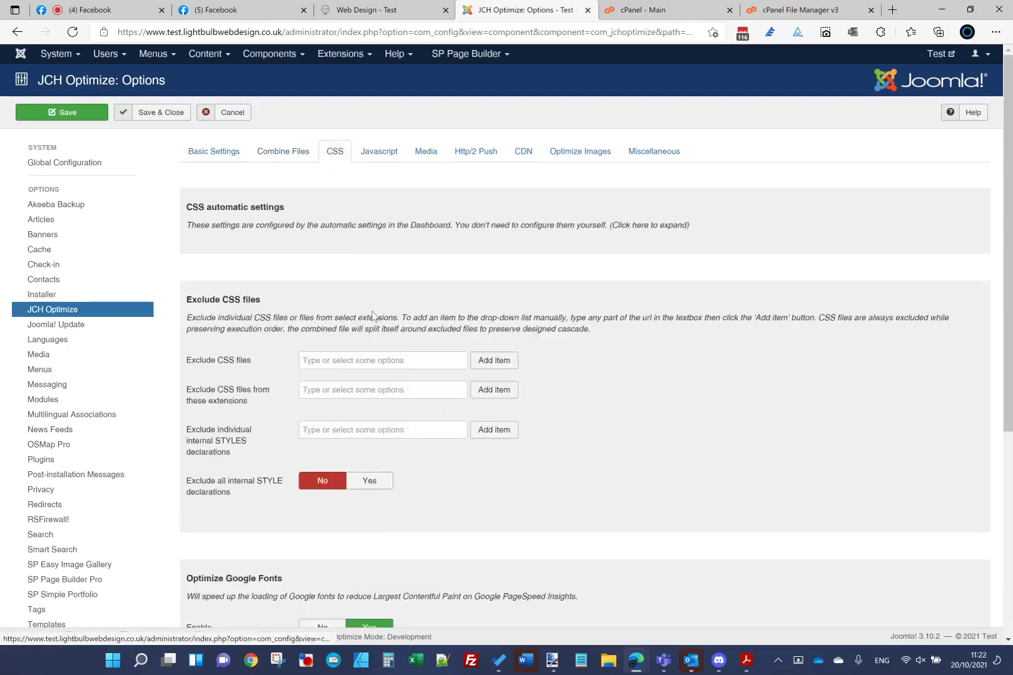
scroll(360, 375, "down", 3)
scroll(361, 449, "down", 2)
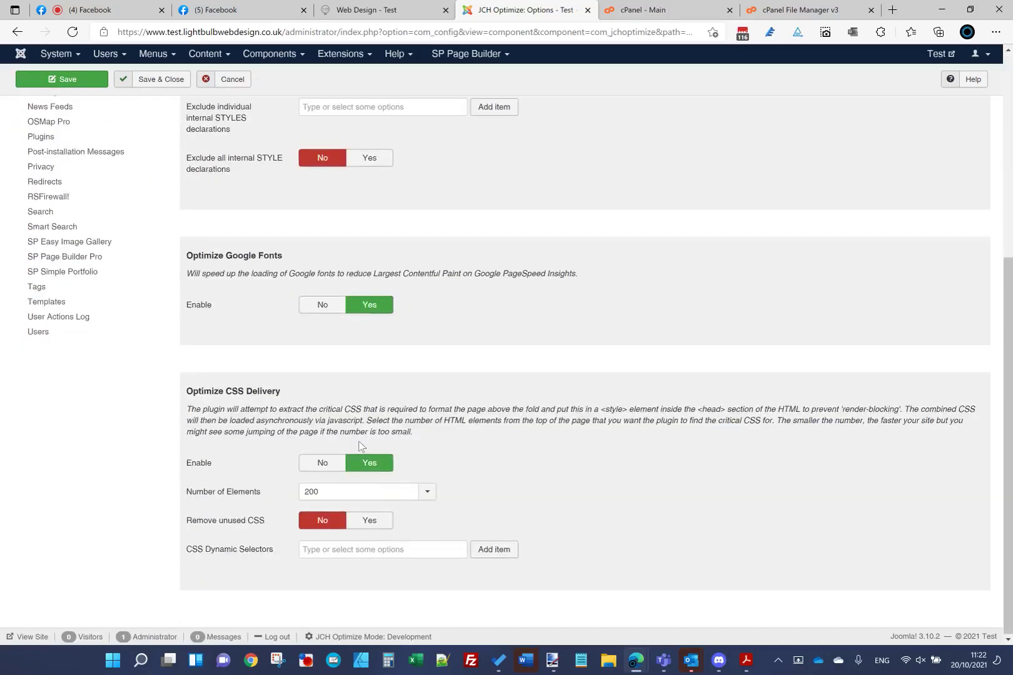
scroll(351, 401, "up", 5)
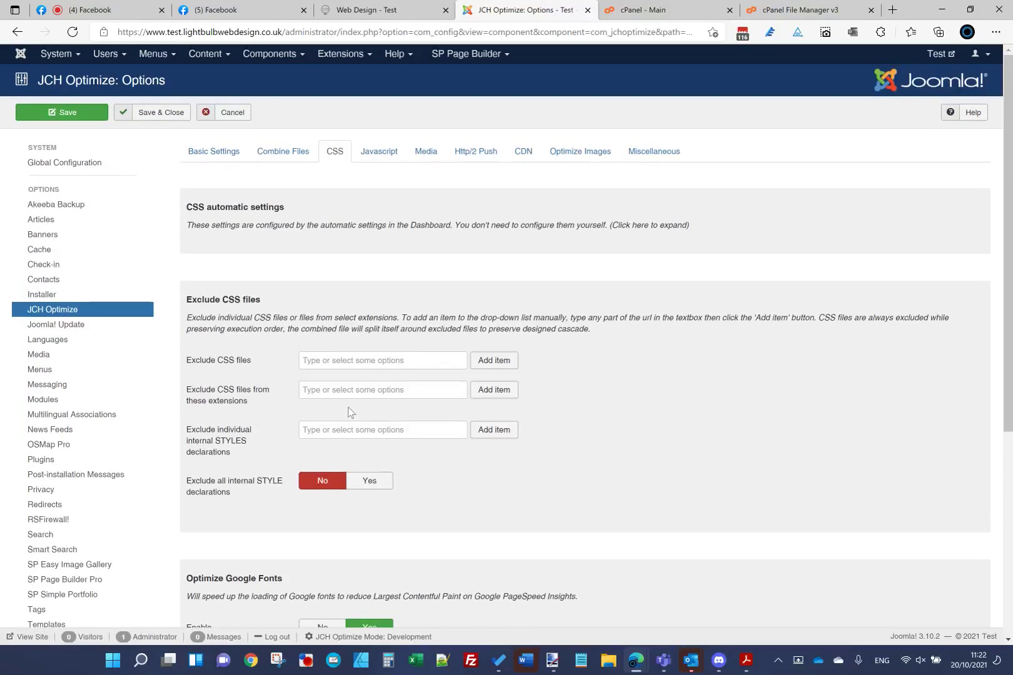
scroll(337, 412, "down", 5)
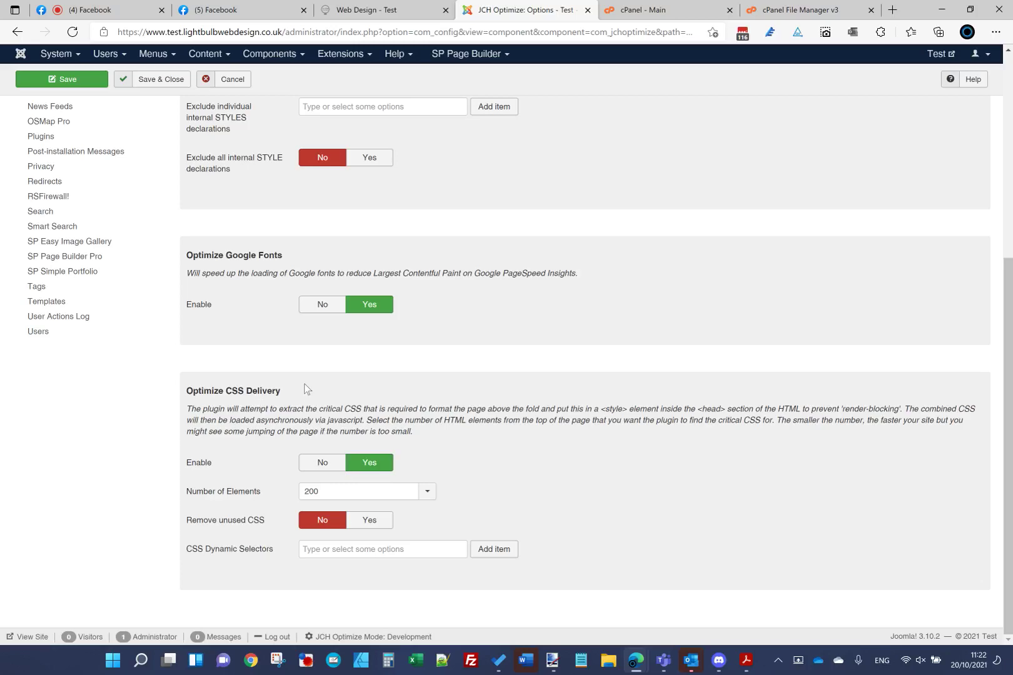
scroll(306, 389, "up", 10)
- Review the JCH Optimize settings for Javascript, Media, Http/2 Push, CDN and Optimize Images
left_click(384, 153)
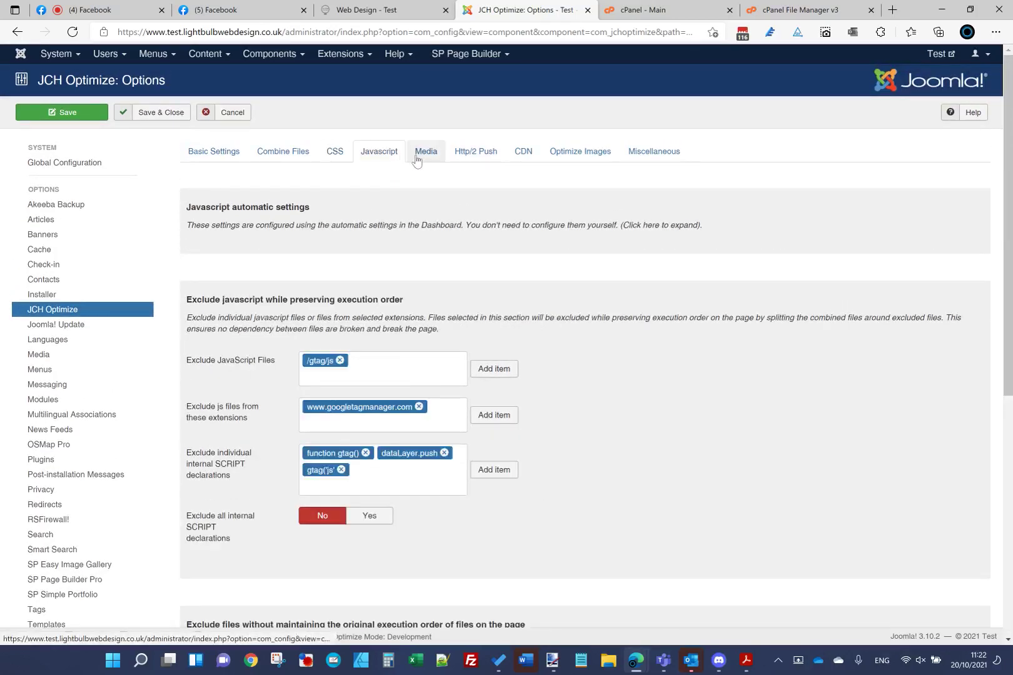
left_click(416, 160)
left_click(455, 163)
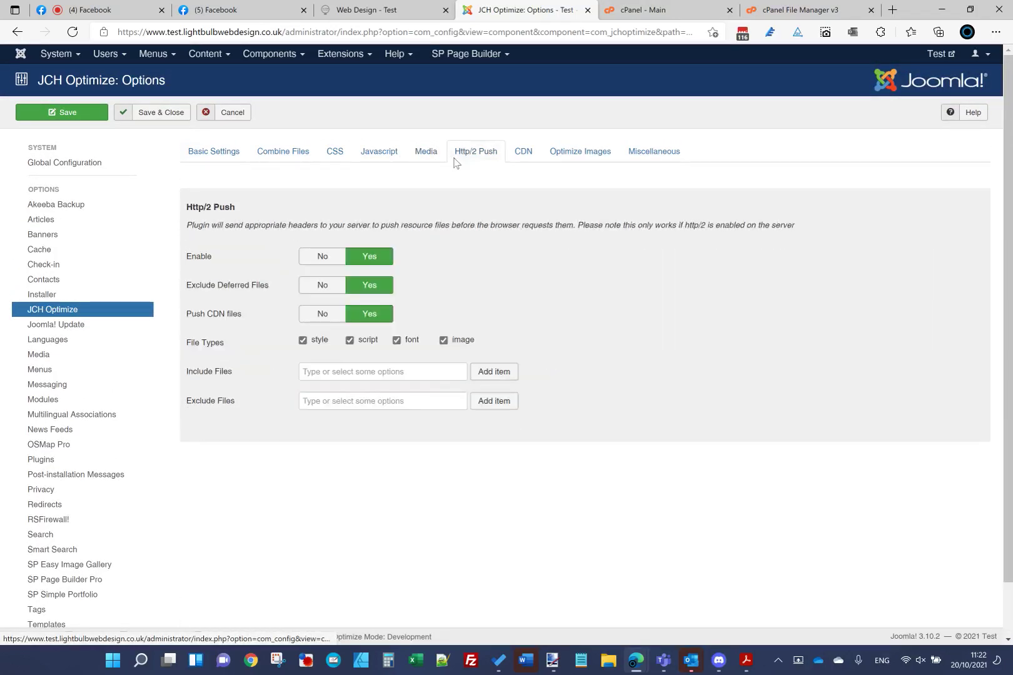
left_click(524, 156)
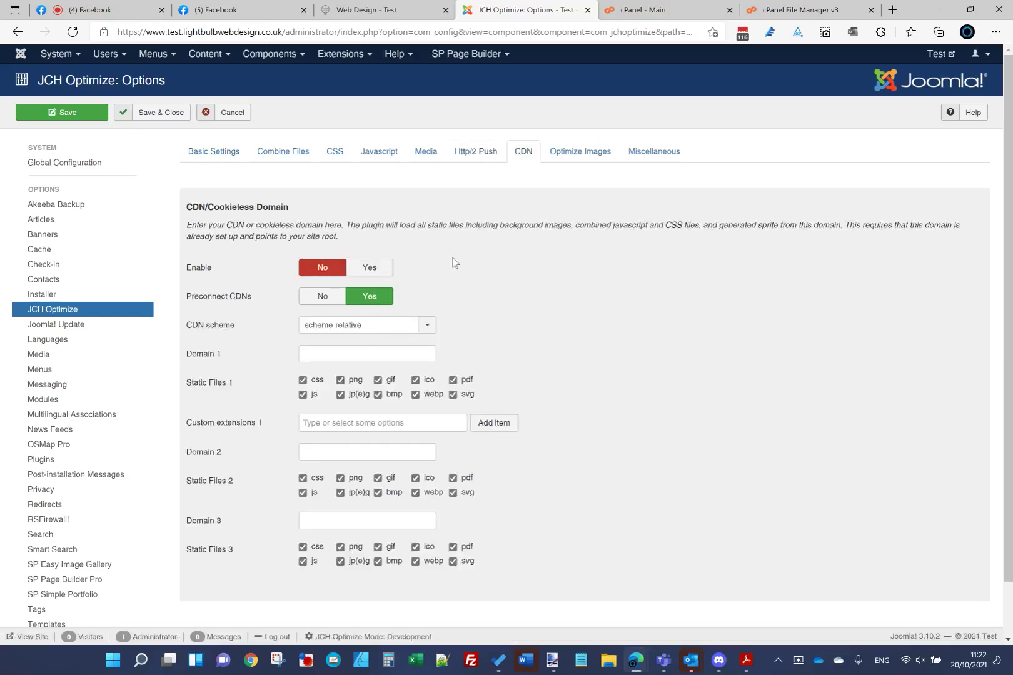
left_click(580, 156)
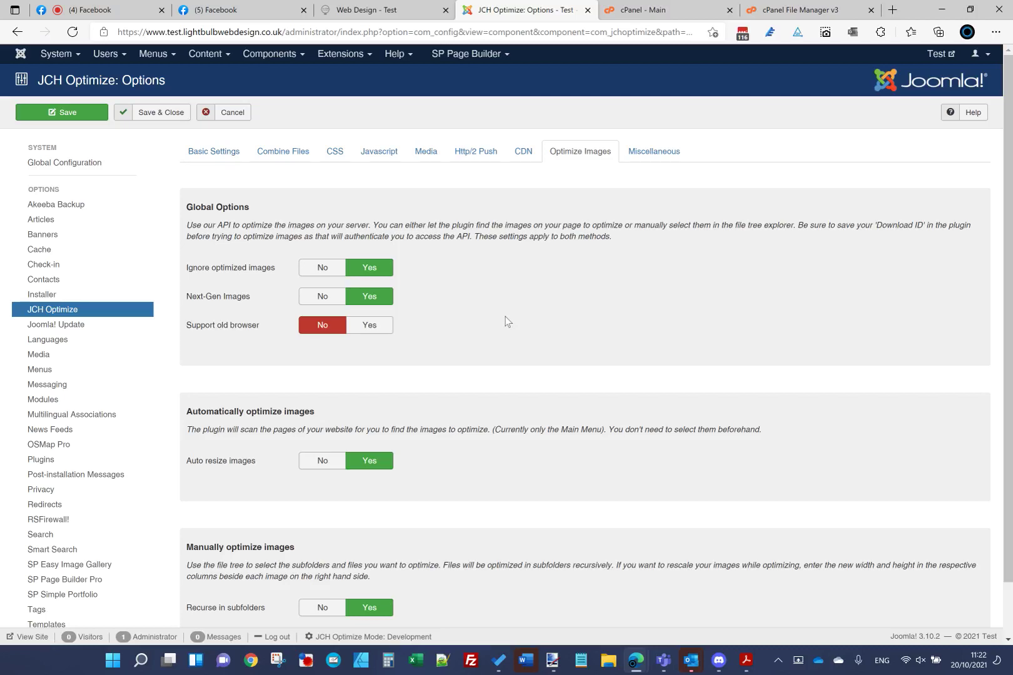
scroll(506, 321, "down", 1)
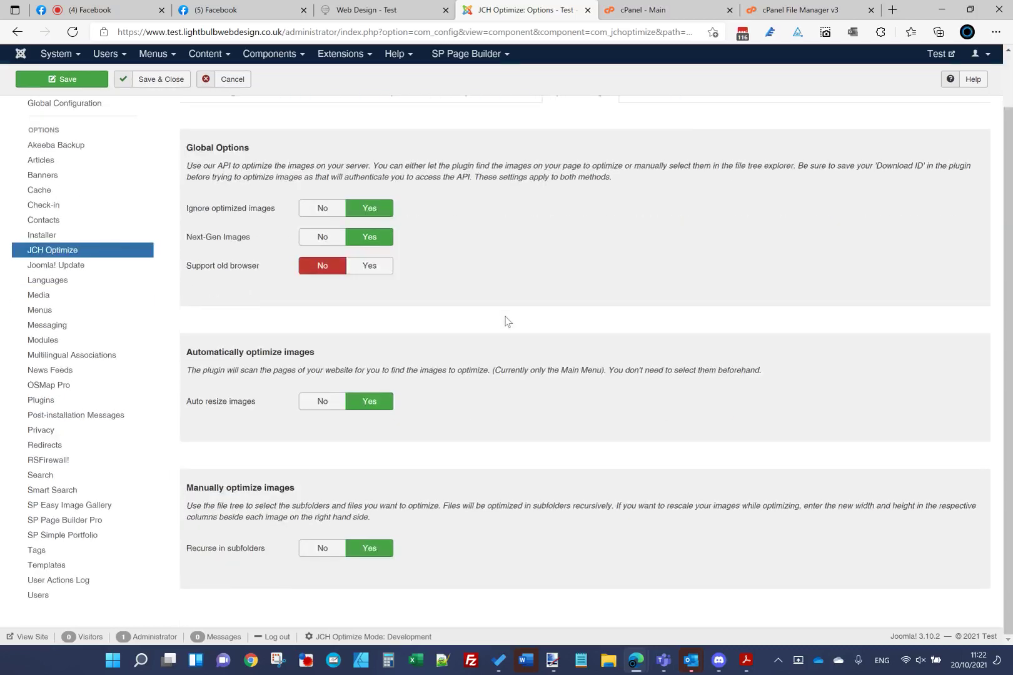
scroll(506, 321, "up", 1)
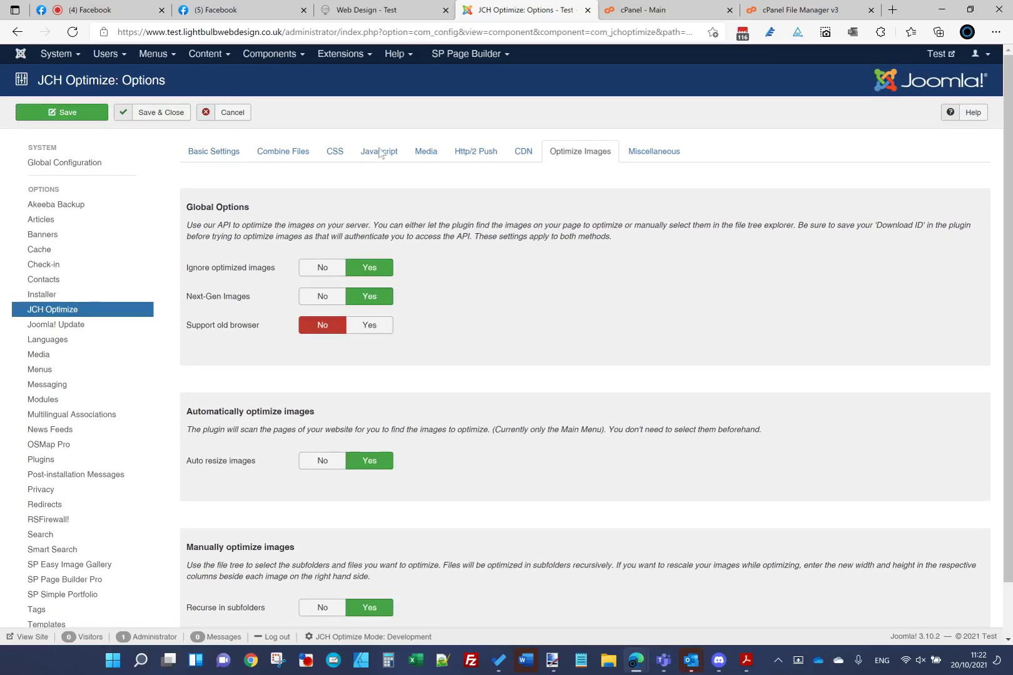
- Check the Facebook Live dashboard for comments and return to the JCH Optimize options
left_click(247, 9)
left_click(94, 9)
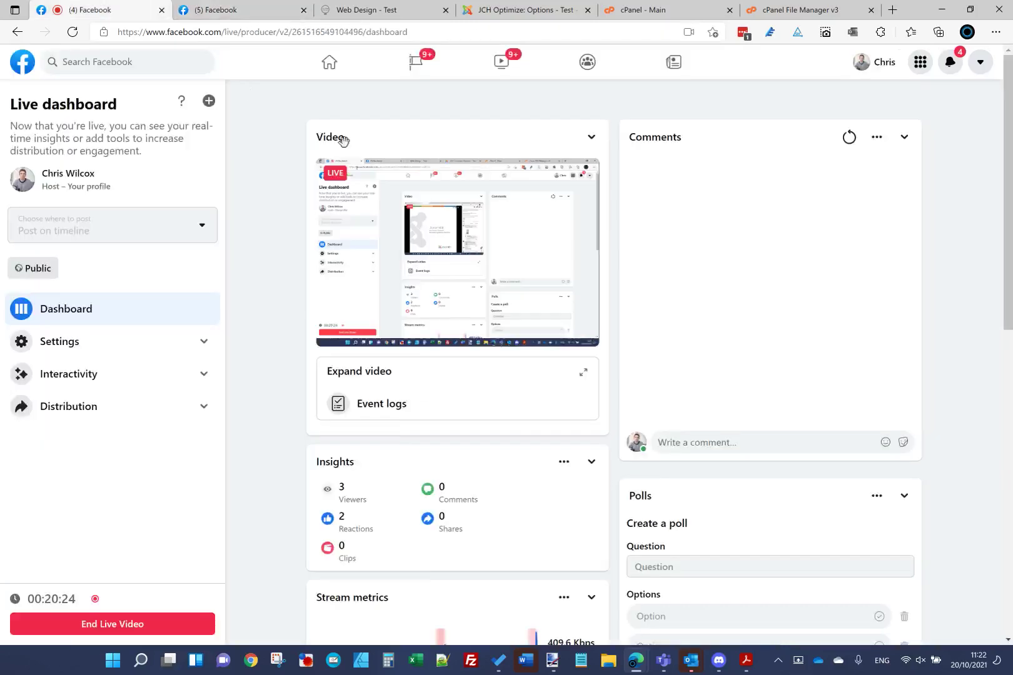
left_click(531, 10)
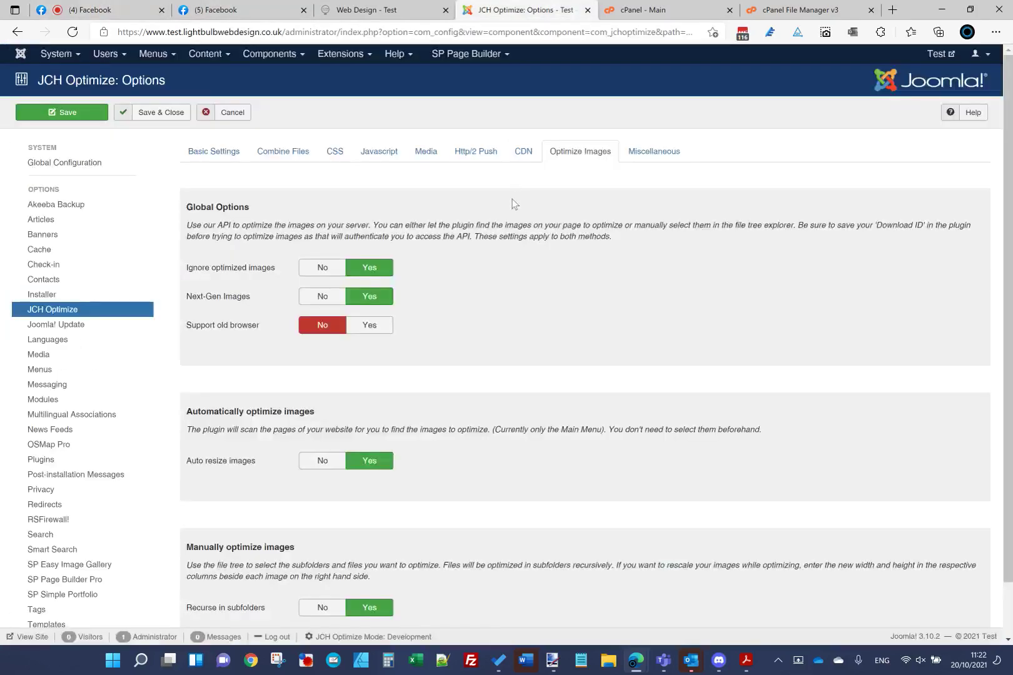
- Review the Miscellaneous and Basic Settings, and leave the JCH Optimize options without saving to look over the component's dashboard
left_click(647, 157)
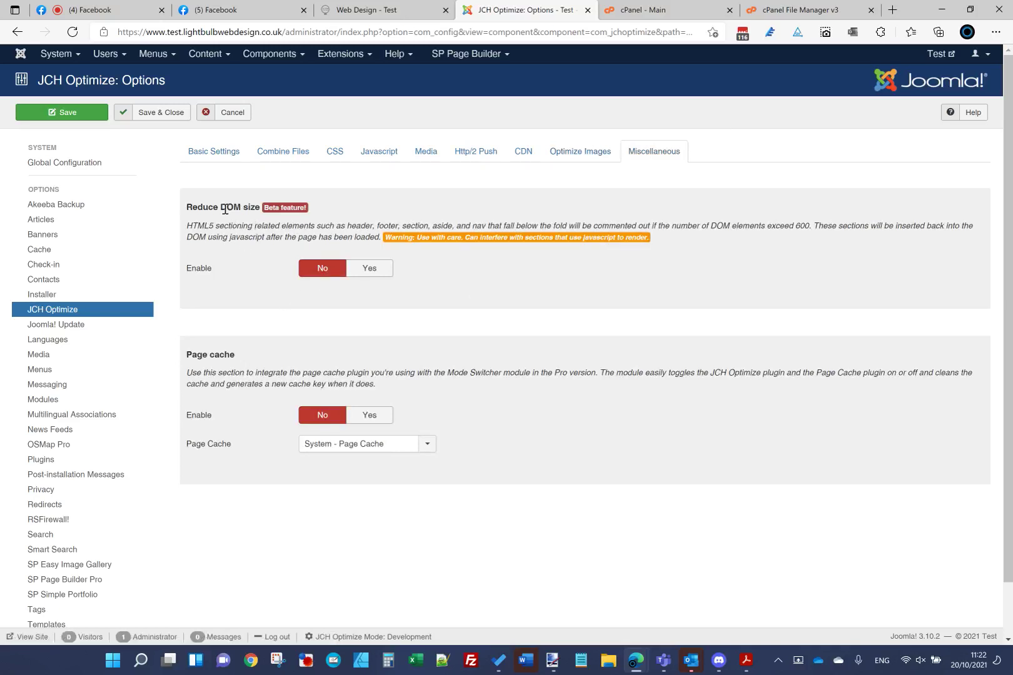
left_click(224, 152)
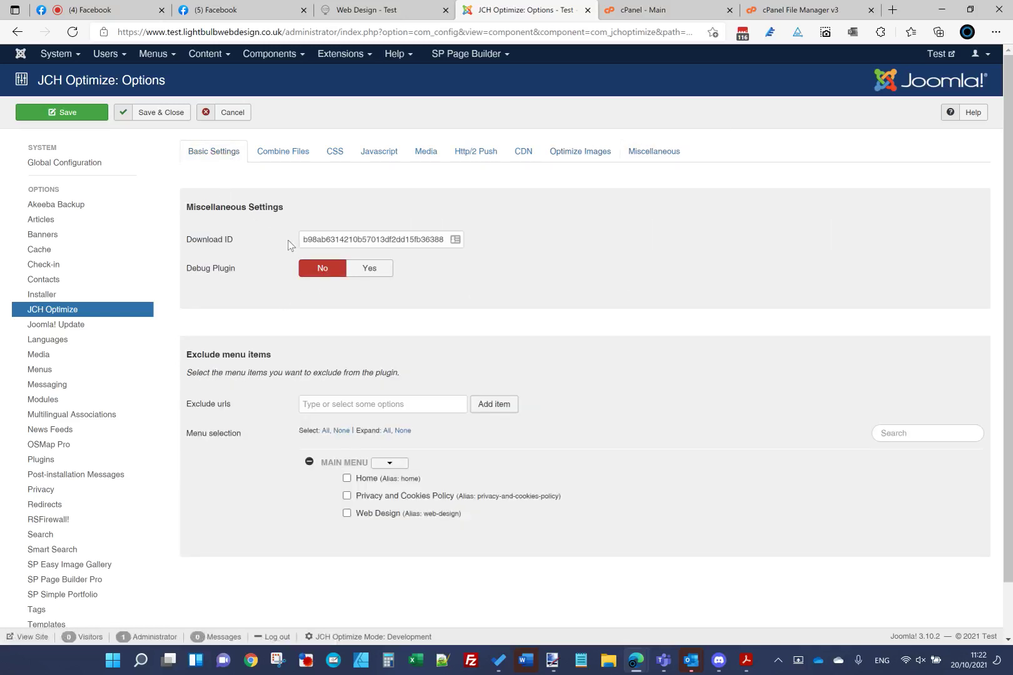
left_click(232, 113)
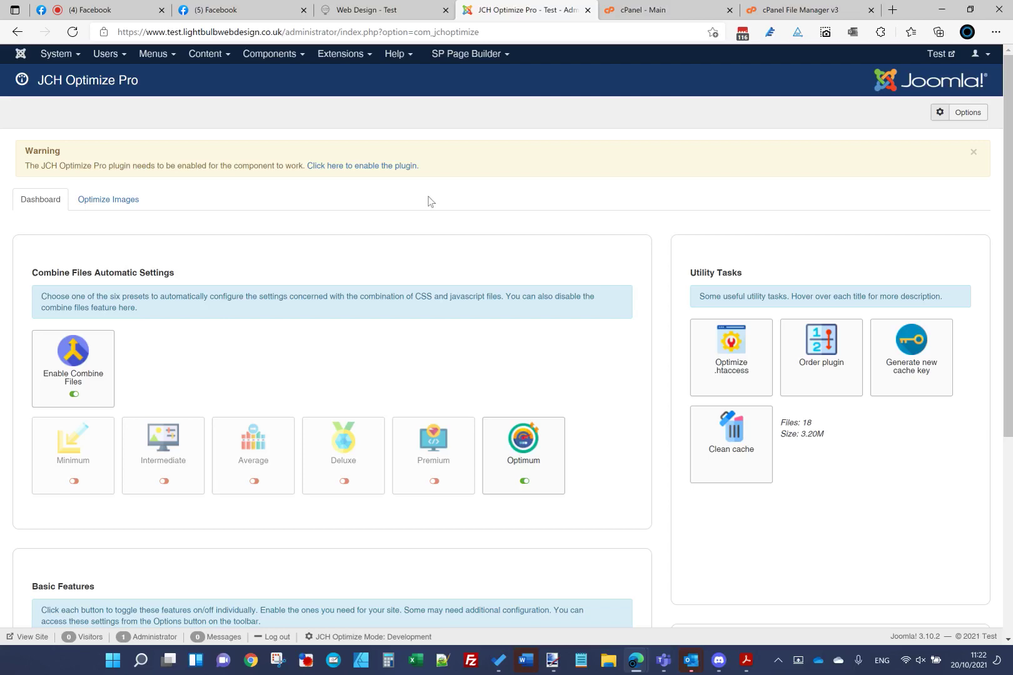
scroll(429, 201, "down", 3)
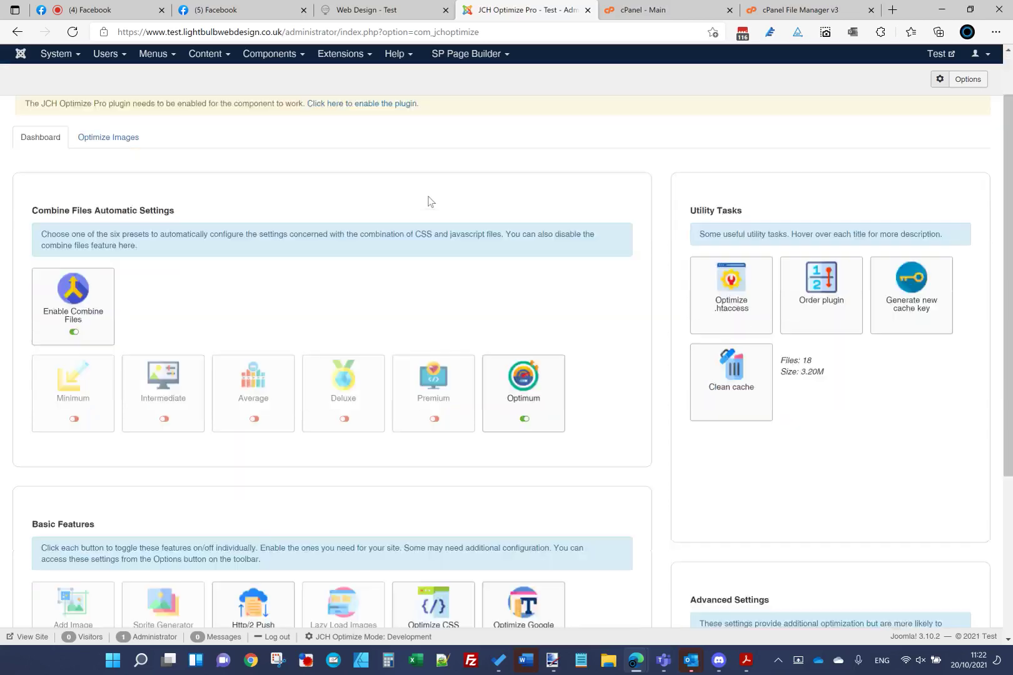
scroll(429, 202, "up", 3)
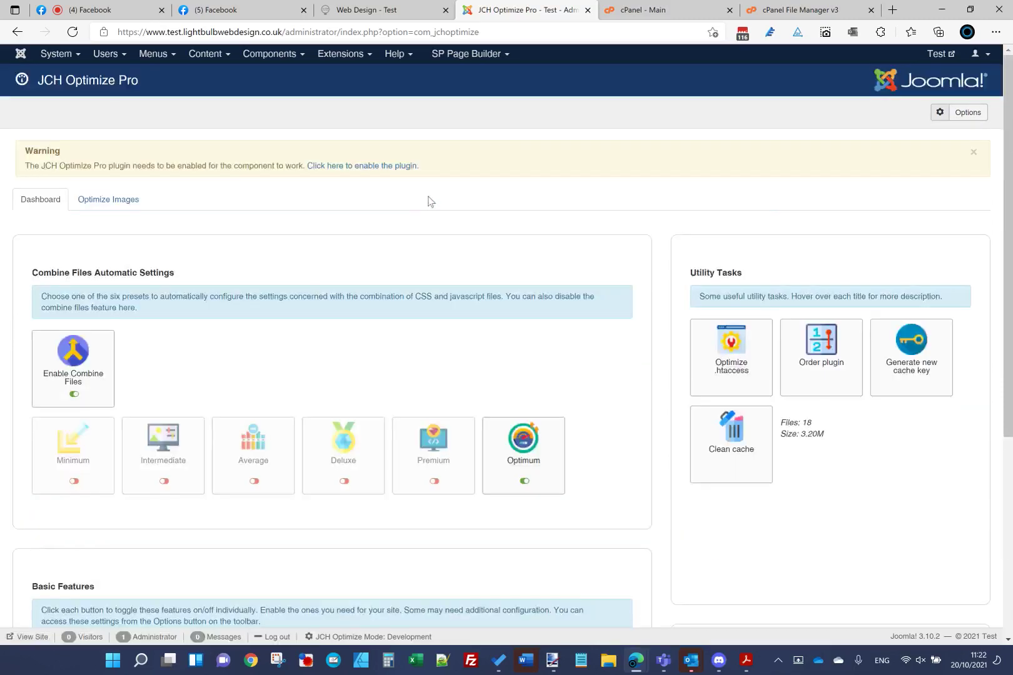
- Open the OSMap Pro component, view which menus the Default Sitemap includes, and close the sitemap without changes
left_click(285, 55)
mouse_move(310, 215)
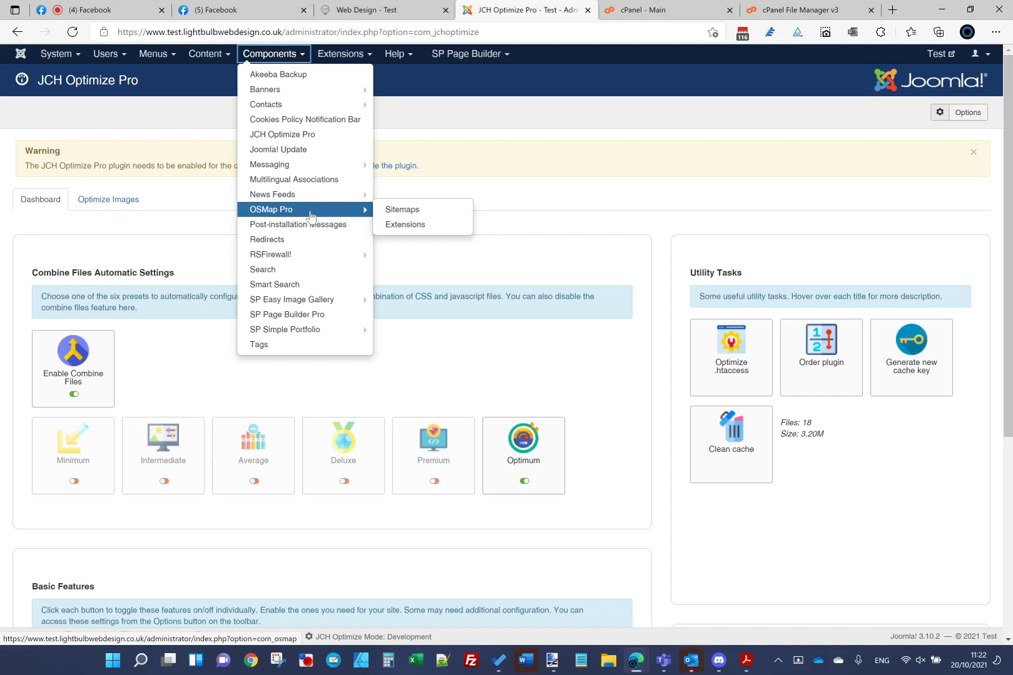
left_click(311, 215)
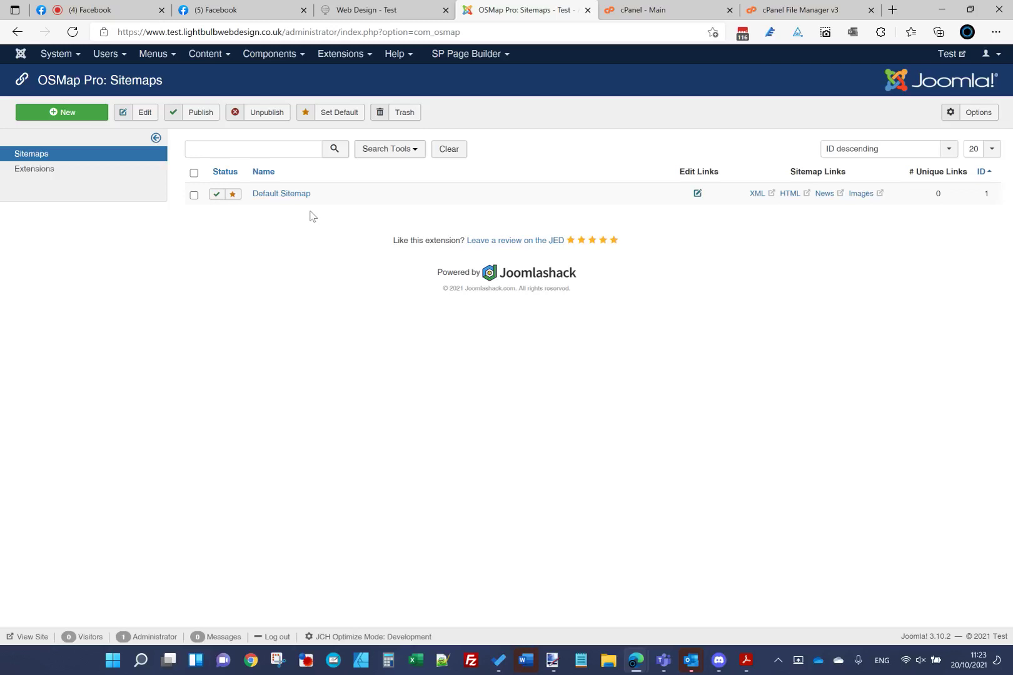
left_click(299, 195)
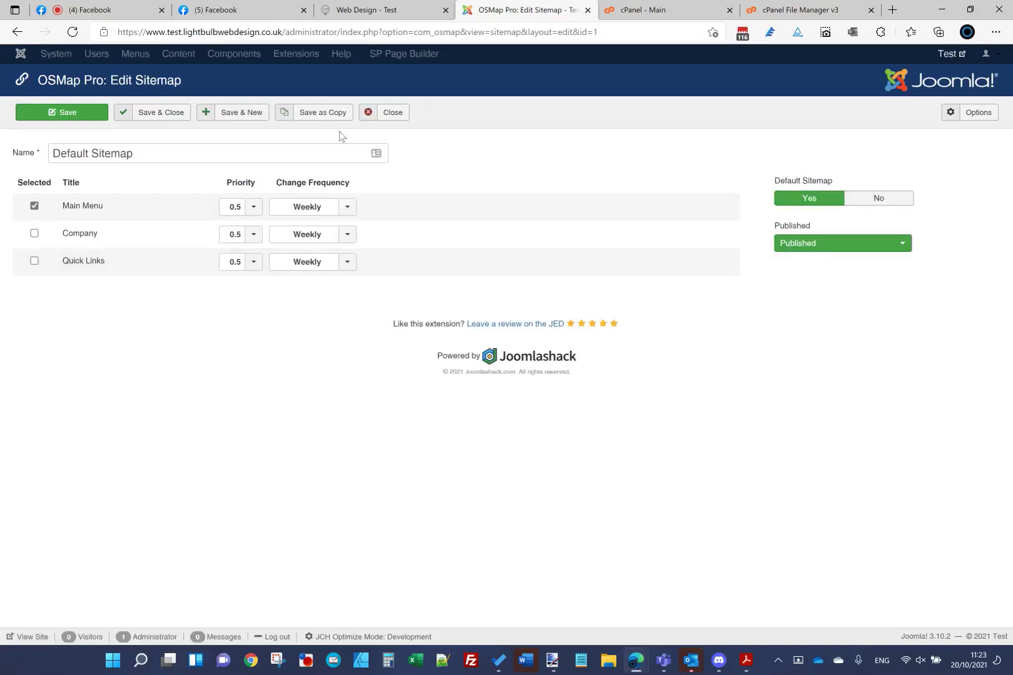
left_click(377, 119)
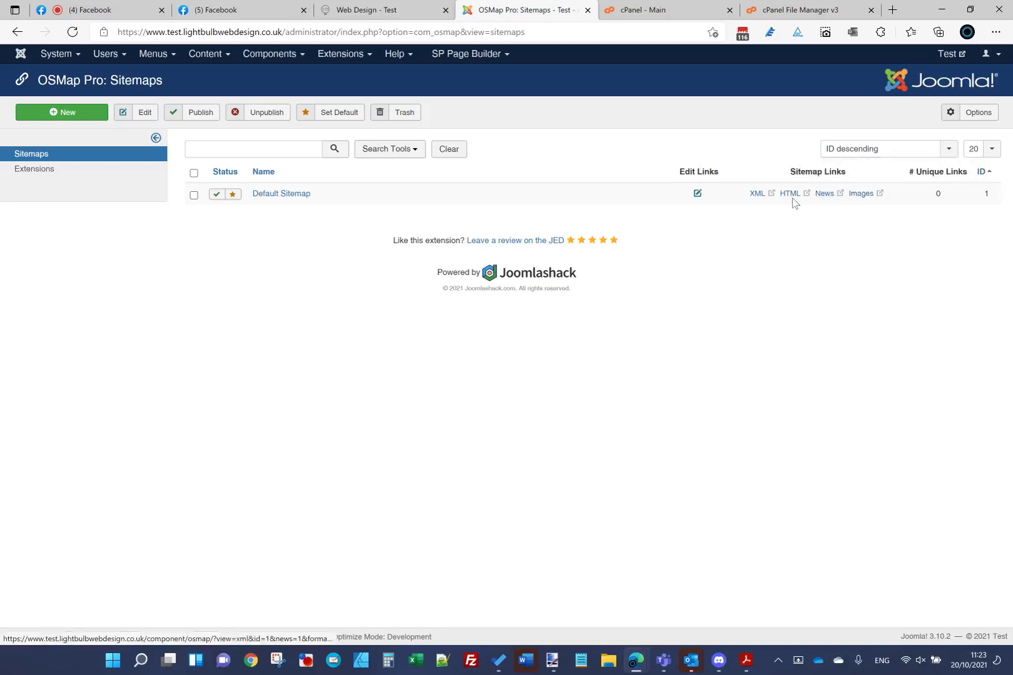
- View the Default Sitemap's XML version, compare its URLs with the site's front-end navigation, and close the XML sitemap
left_click(758, 194)
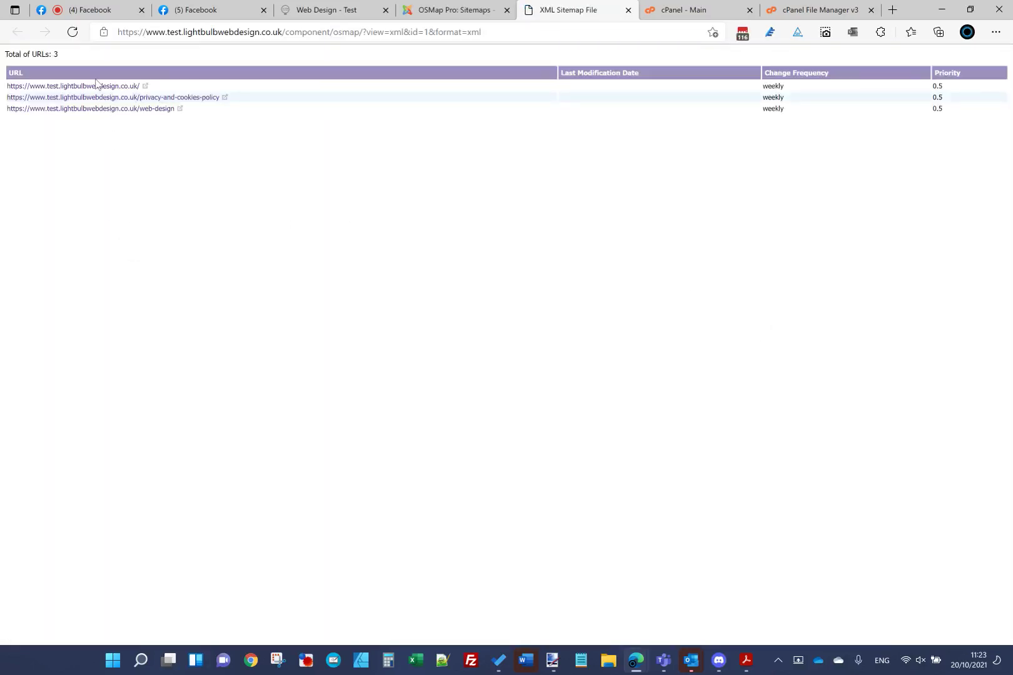
left_click(312, 10)
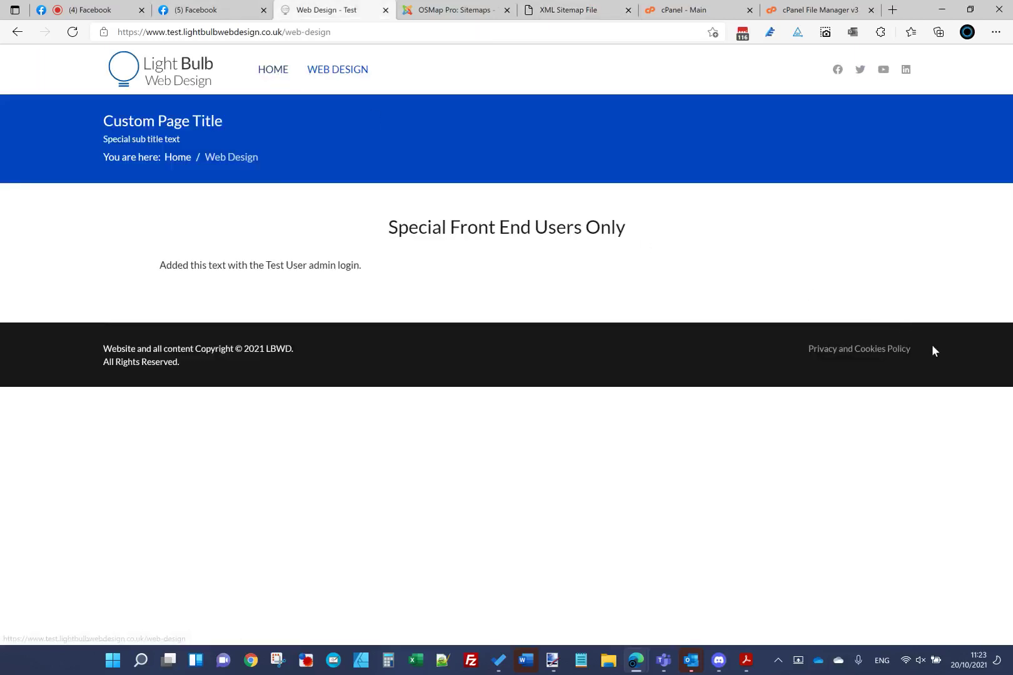
left_click(569, 10)
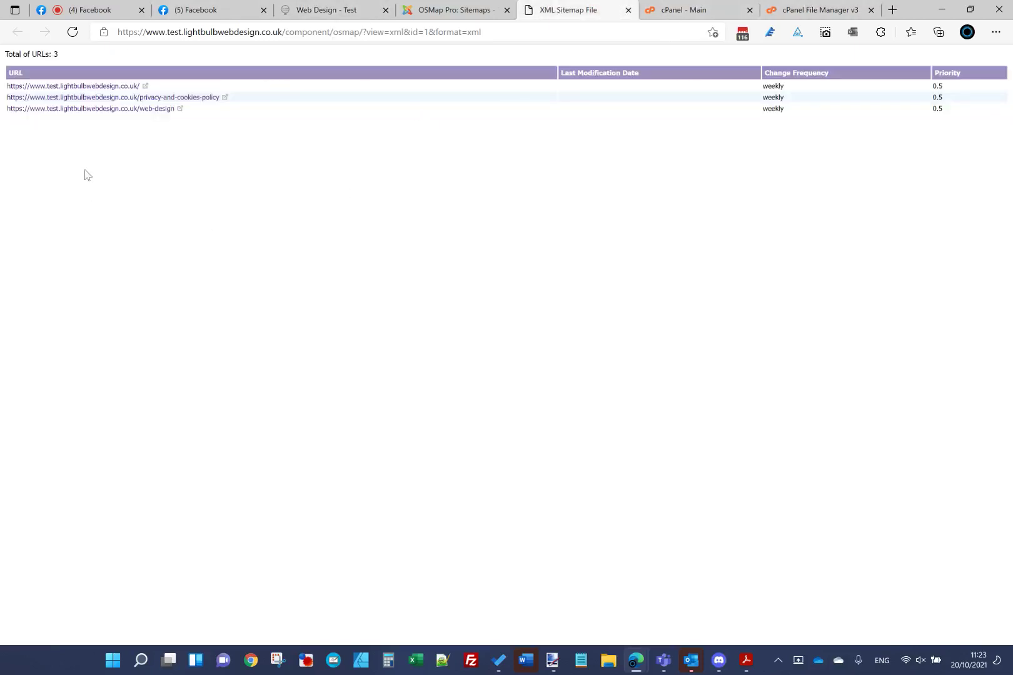
left_click(628, 10)
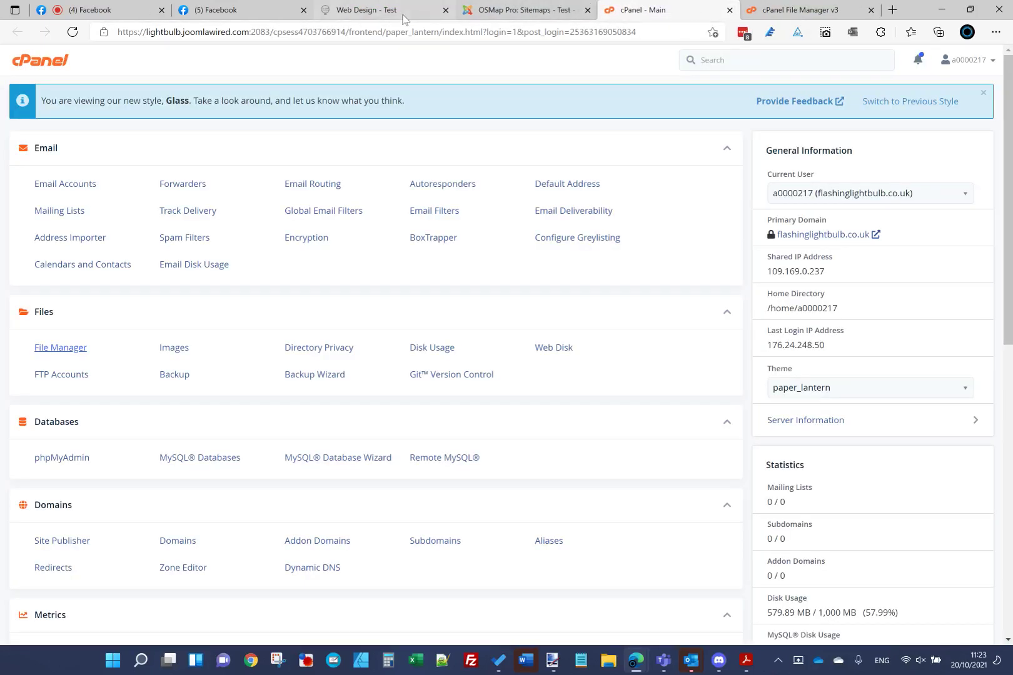
- Look at the front-end Web Design page, reopen the XML sitemap from OSMap Pro to check it again, and close it
left_click(400, 10)
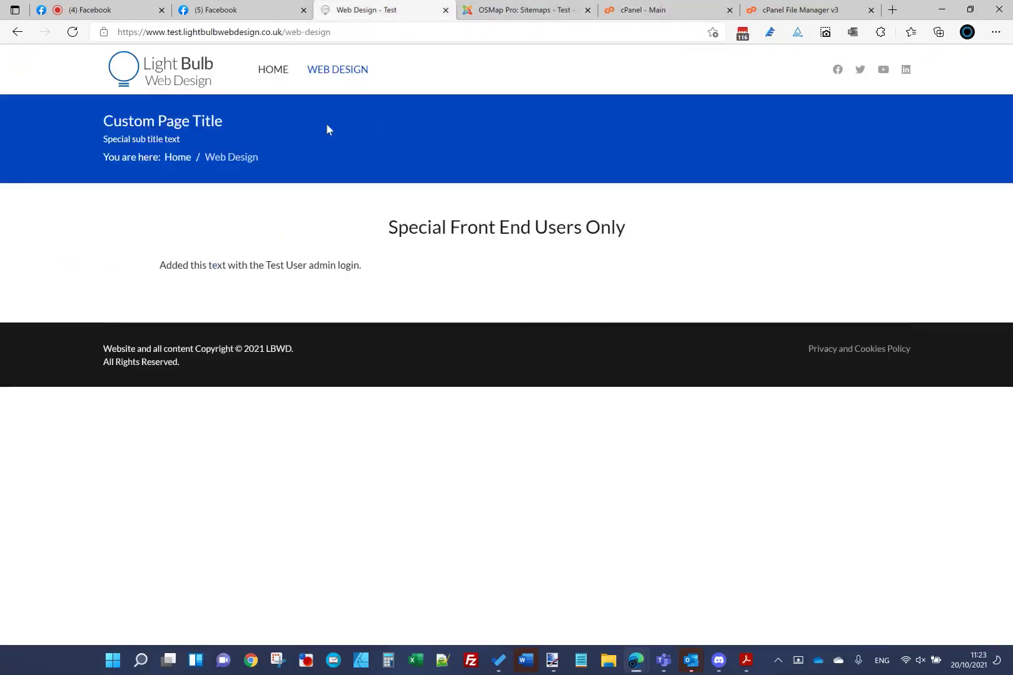
left_click(572, 11)
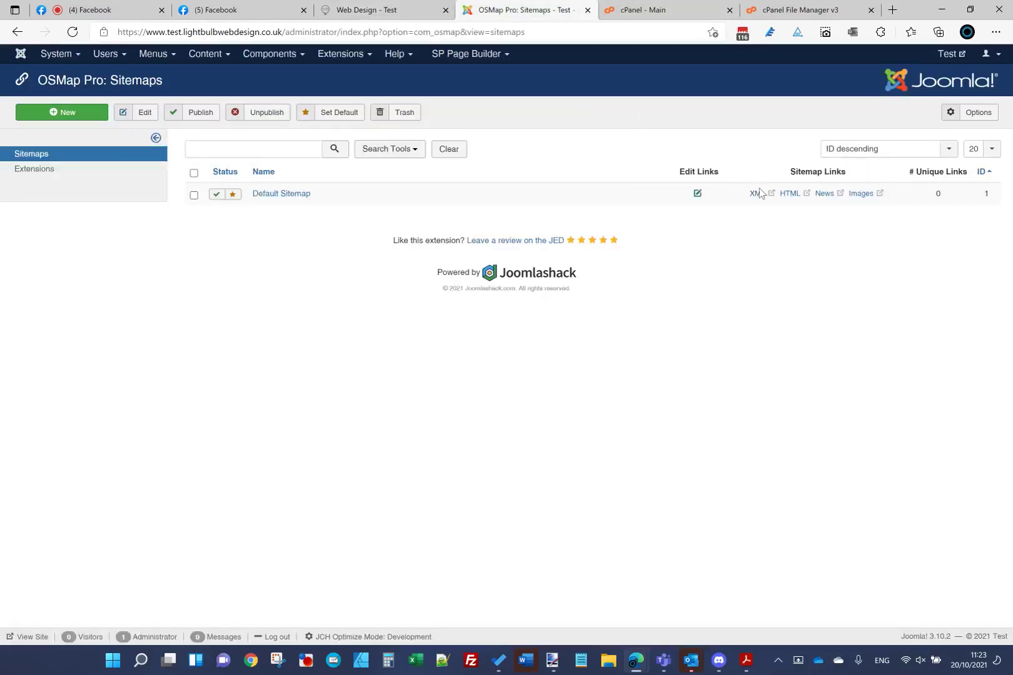
left_click(757, 194)
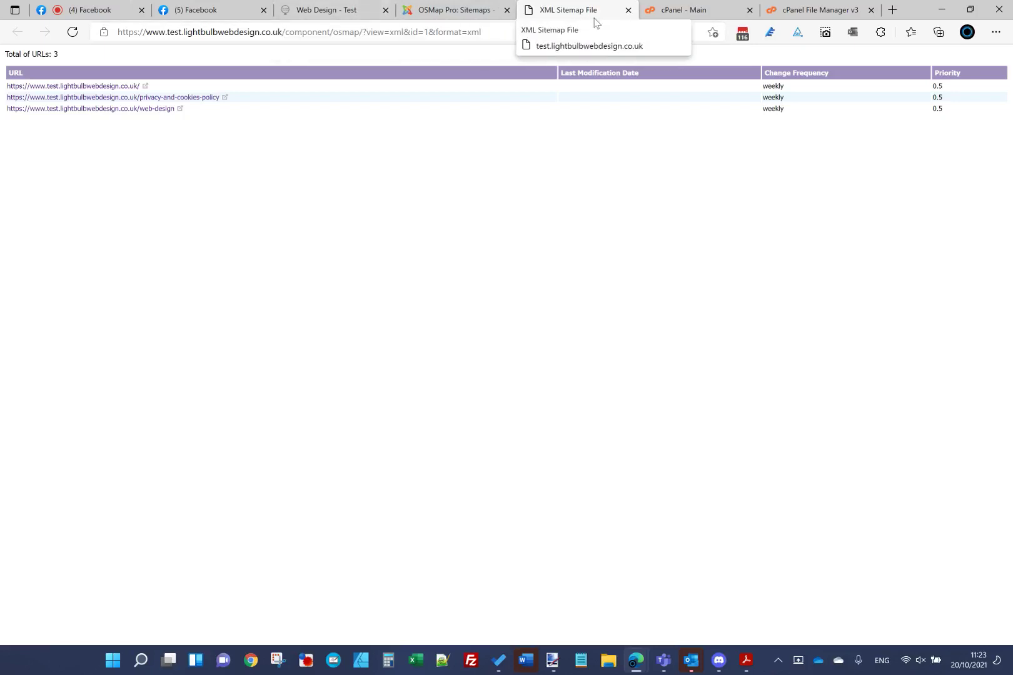
left_click(629, 10)
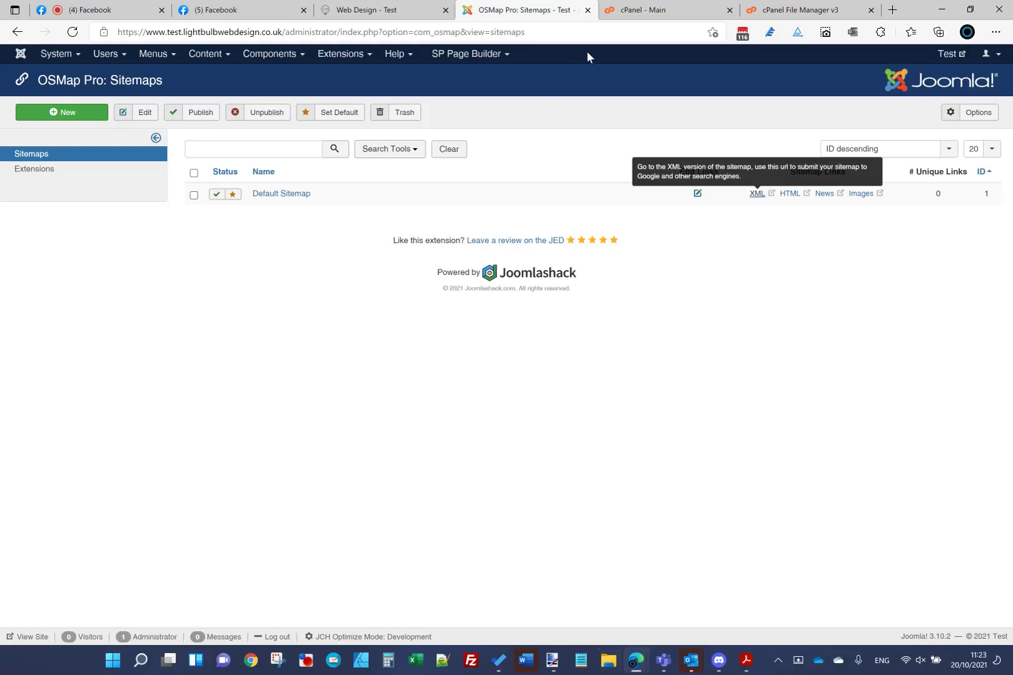
- Switch to the cPanel File Manager and view the contents of robots.txt in public_html
left_click(800, 10)
scroll(425, 437, "down", 3)
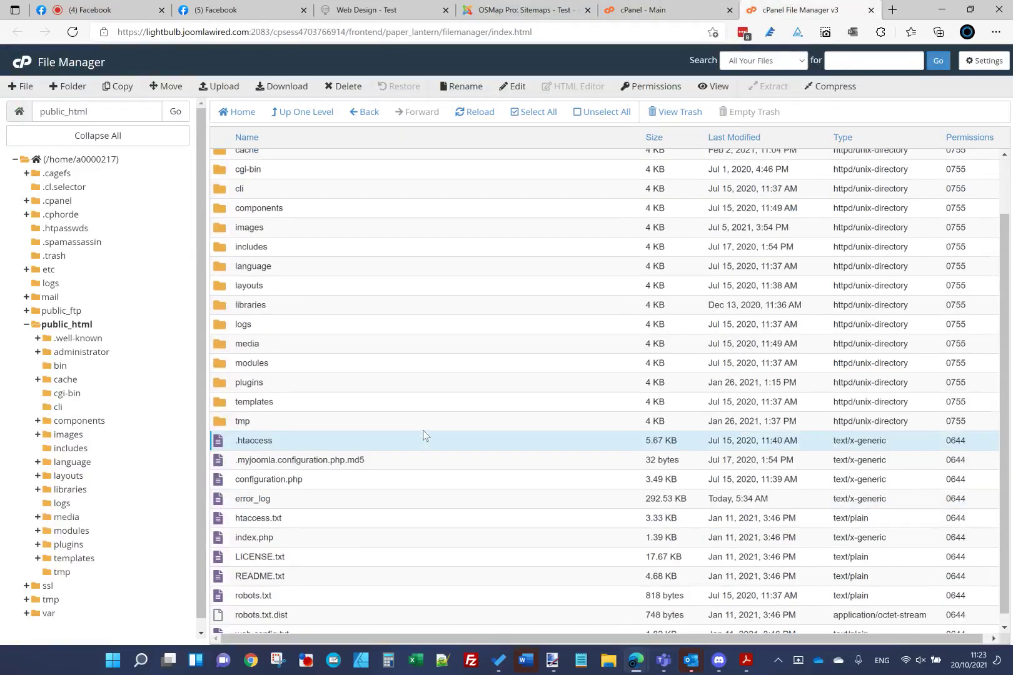
right_click(332, 592)
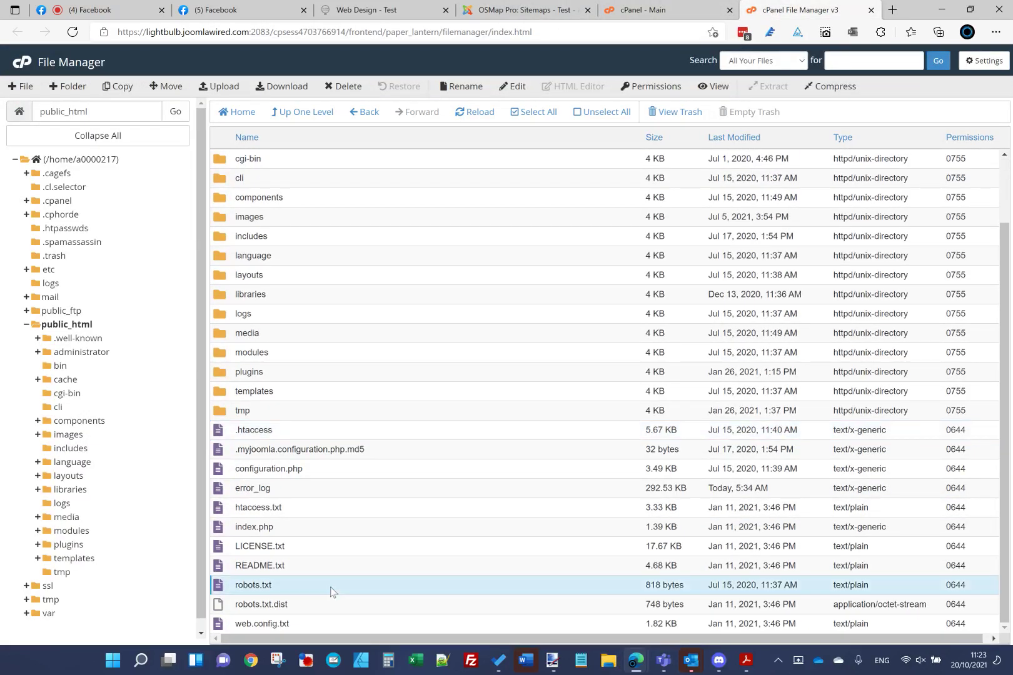
left_click(362, 518)
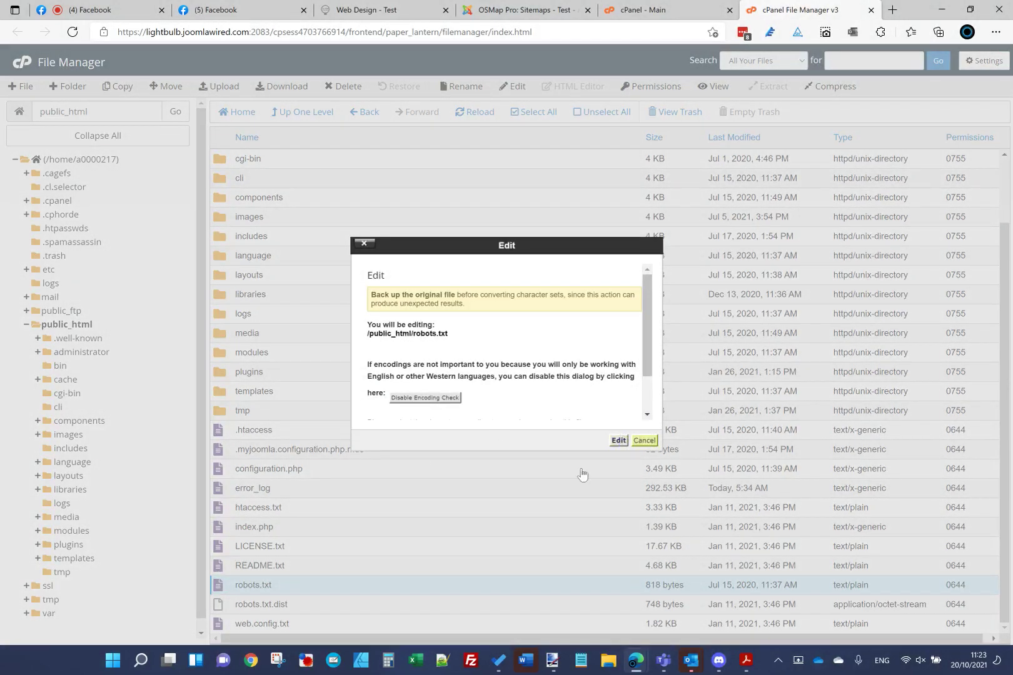
left_click(644, 440)
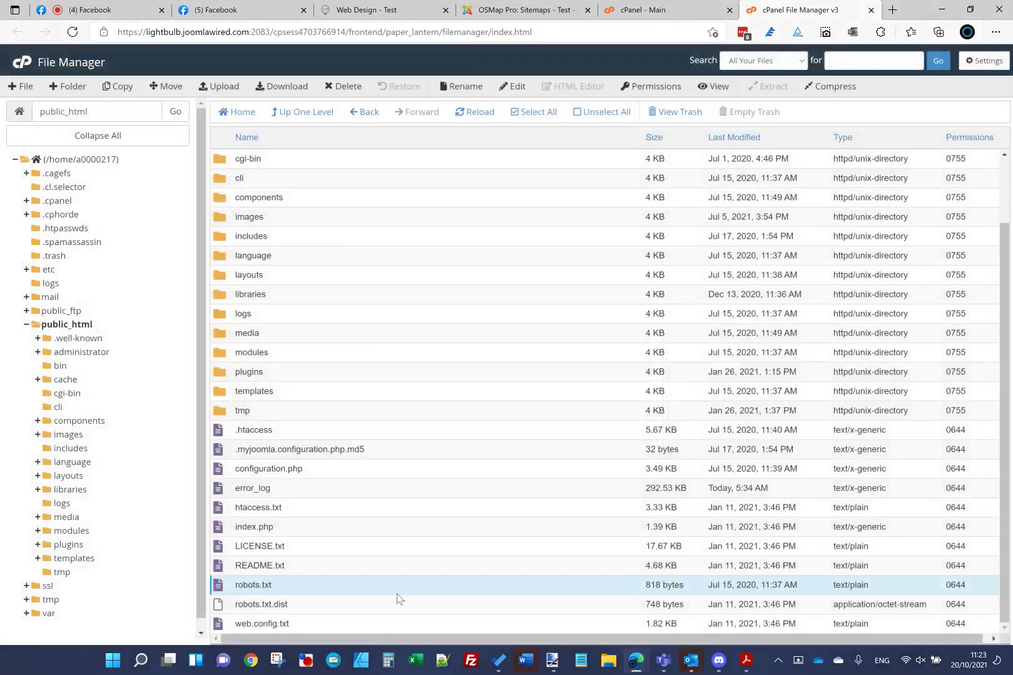
right_click(396, 593)
left_click(427, 510)
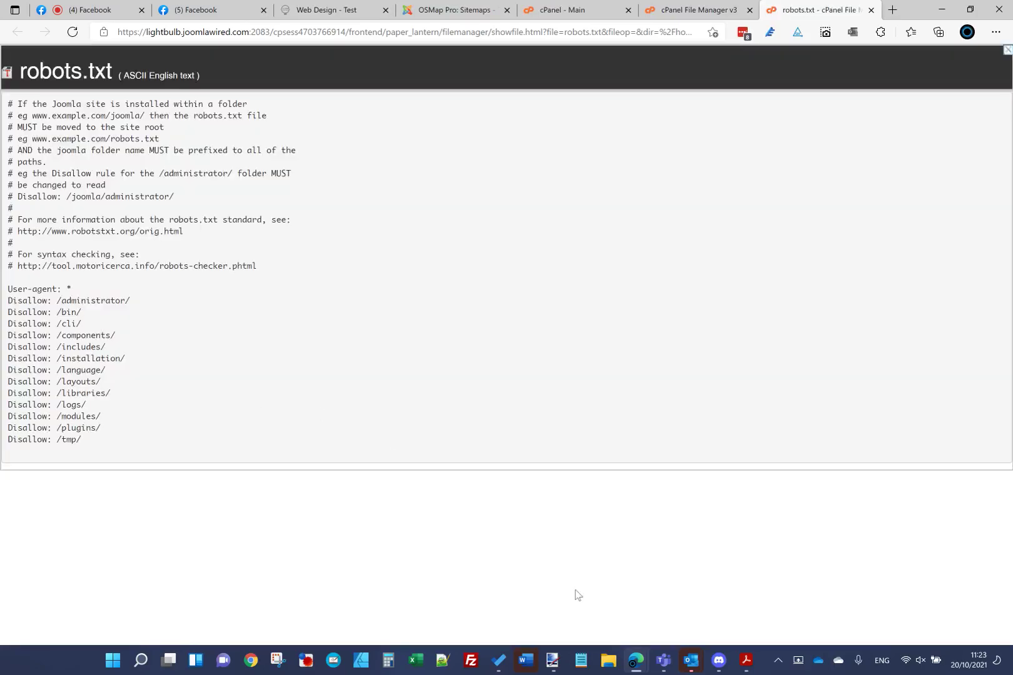
- Switch to File Explorer and open the Website Design folder
left_click(609, 660)
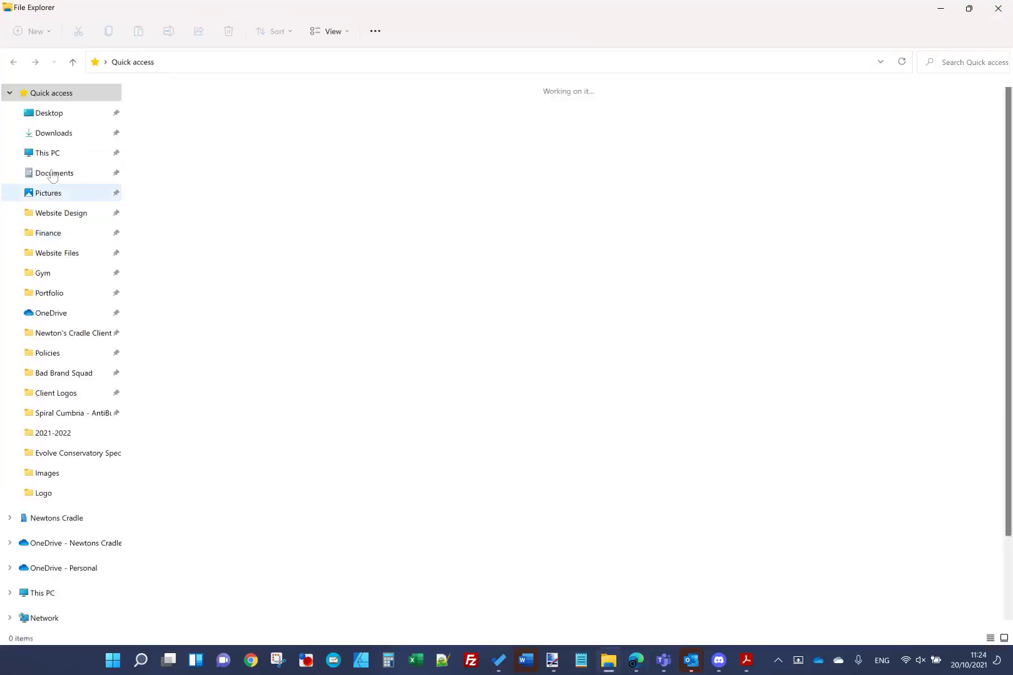
left_click(63, 213)
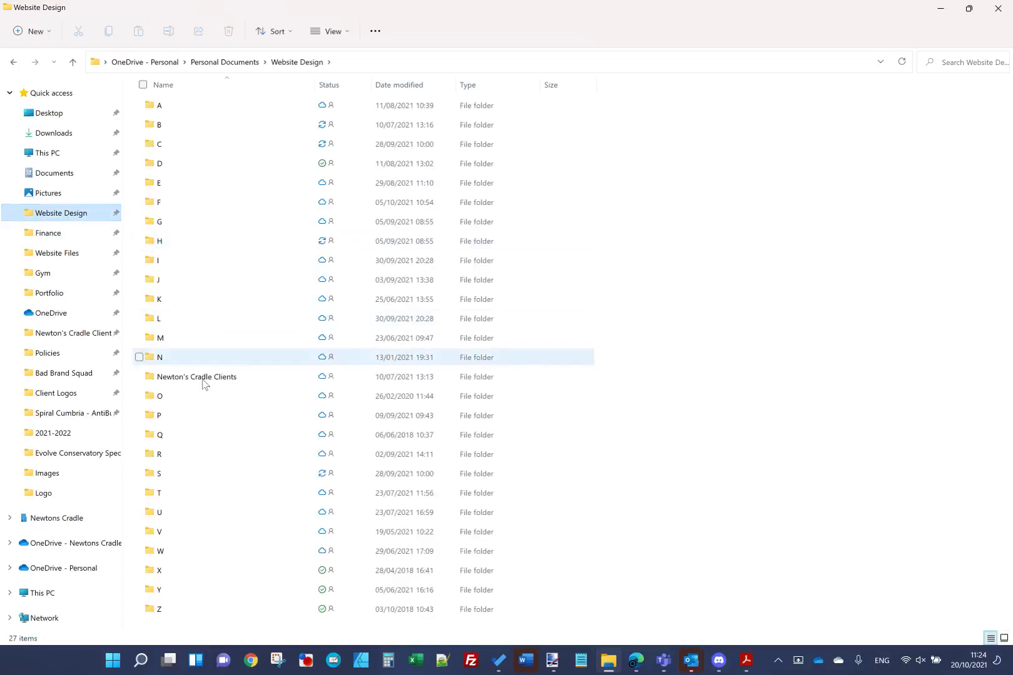
double_click(173, 280)
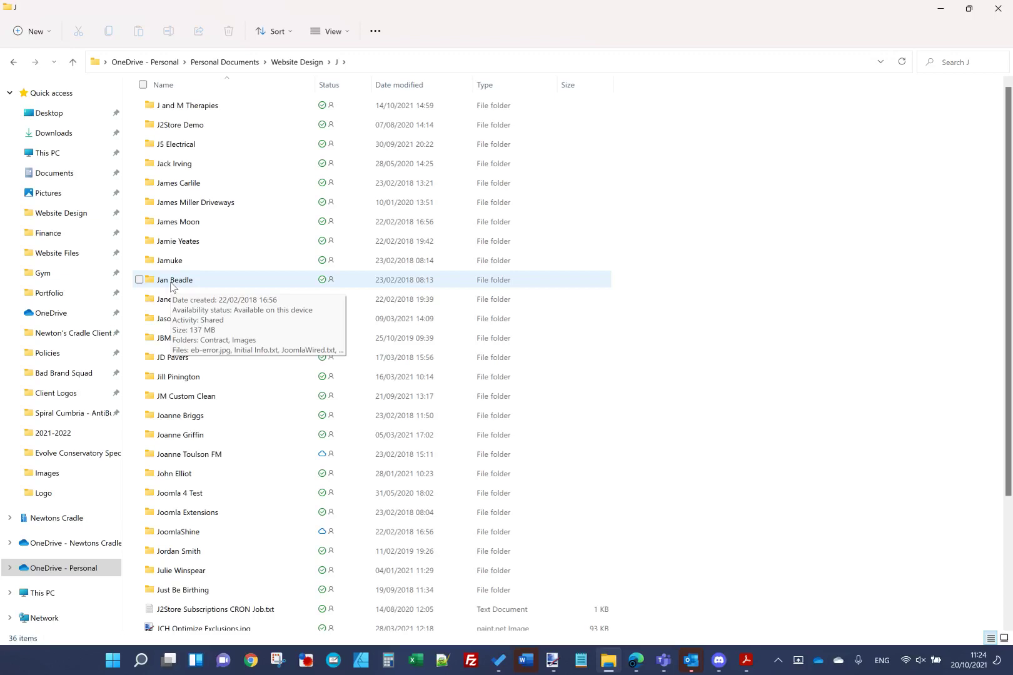
scroll(173, 287, "down", 3)
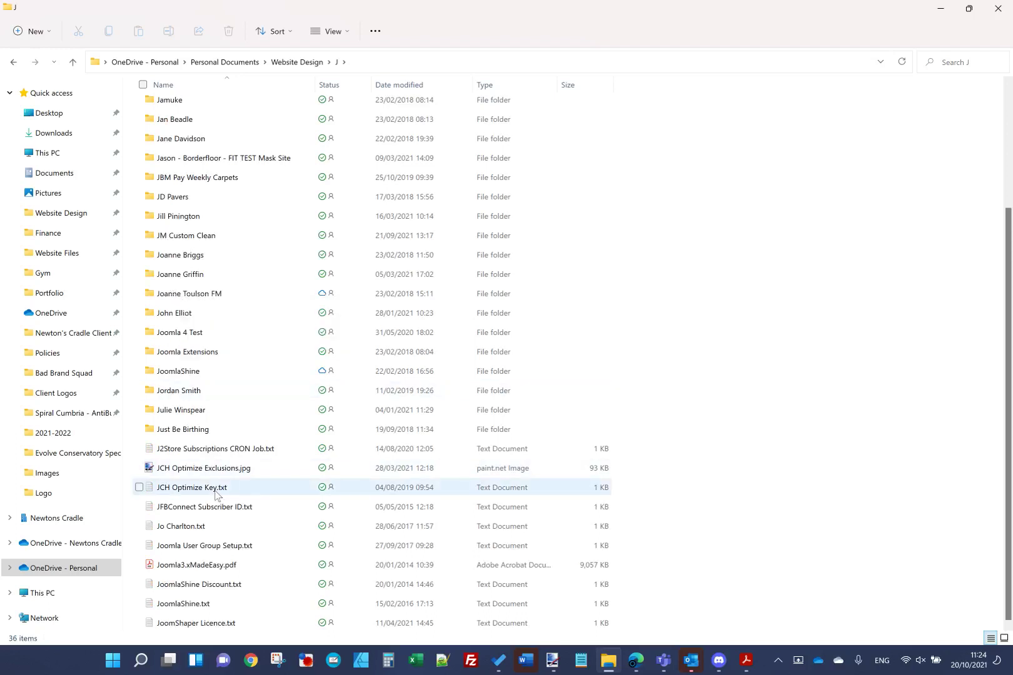
left_click(299, 62)
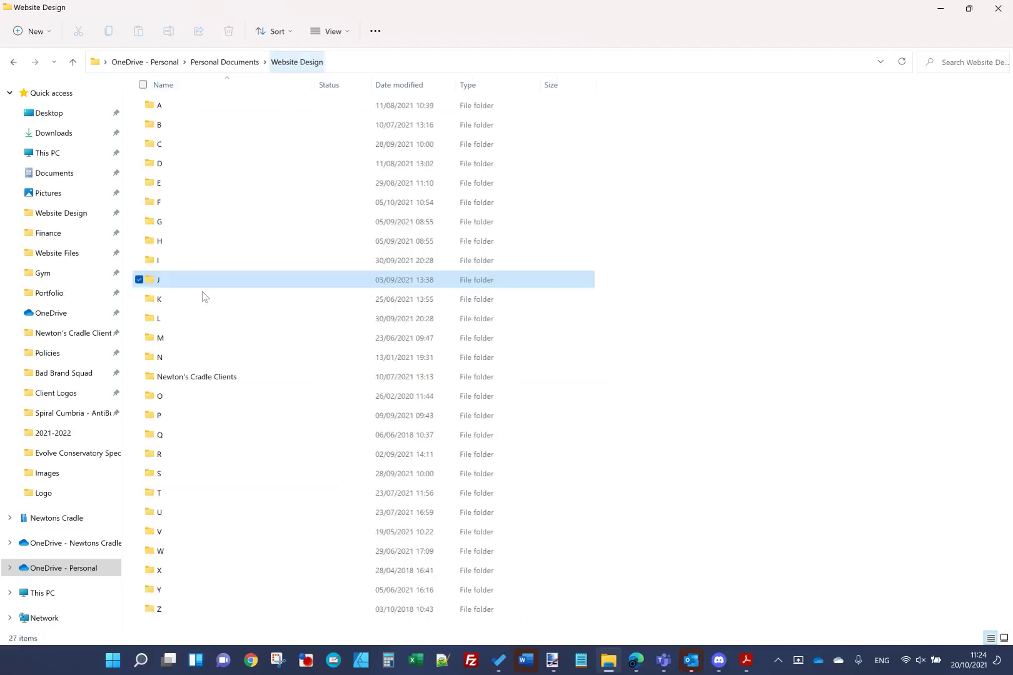
- Open OSMap Key.txt from the O folder in Notepad, and widen and reposition its window so the sitemap URL fits on one line
left_click(175, 402)
double_click(175, 400)
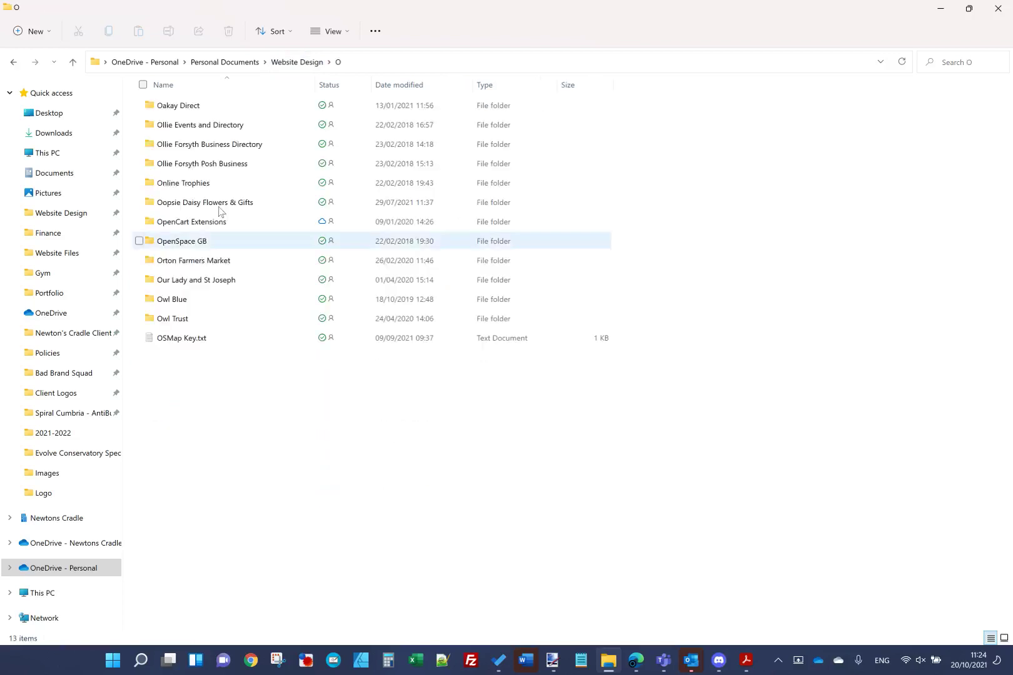
left_click(200, 337)
key("Return")
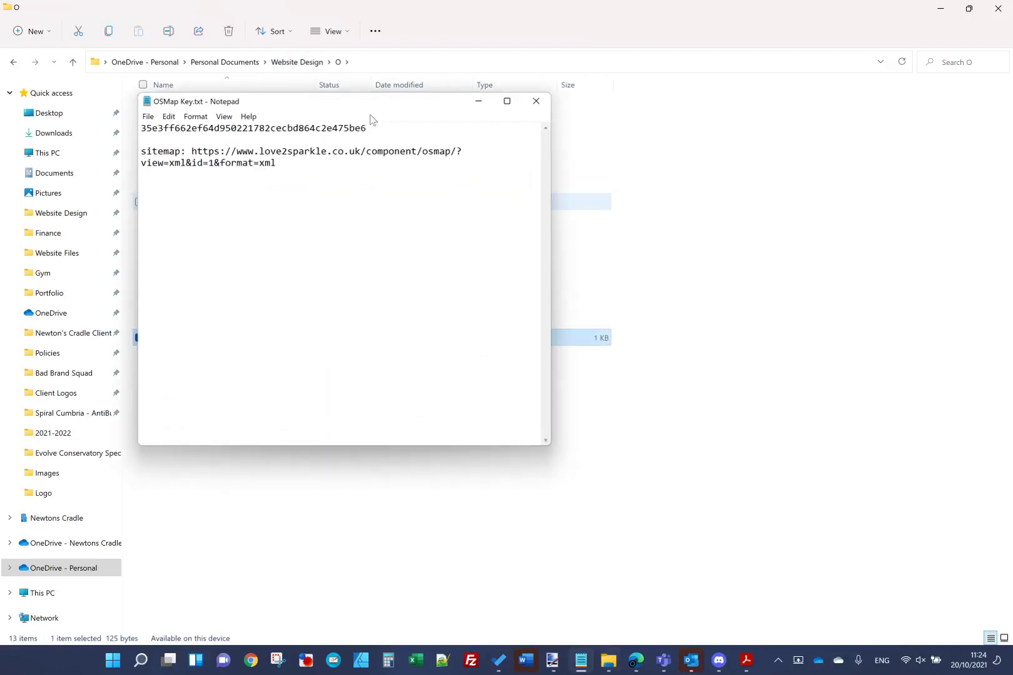
left_click_drag(552, 207, 946, 206)
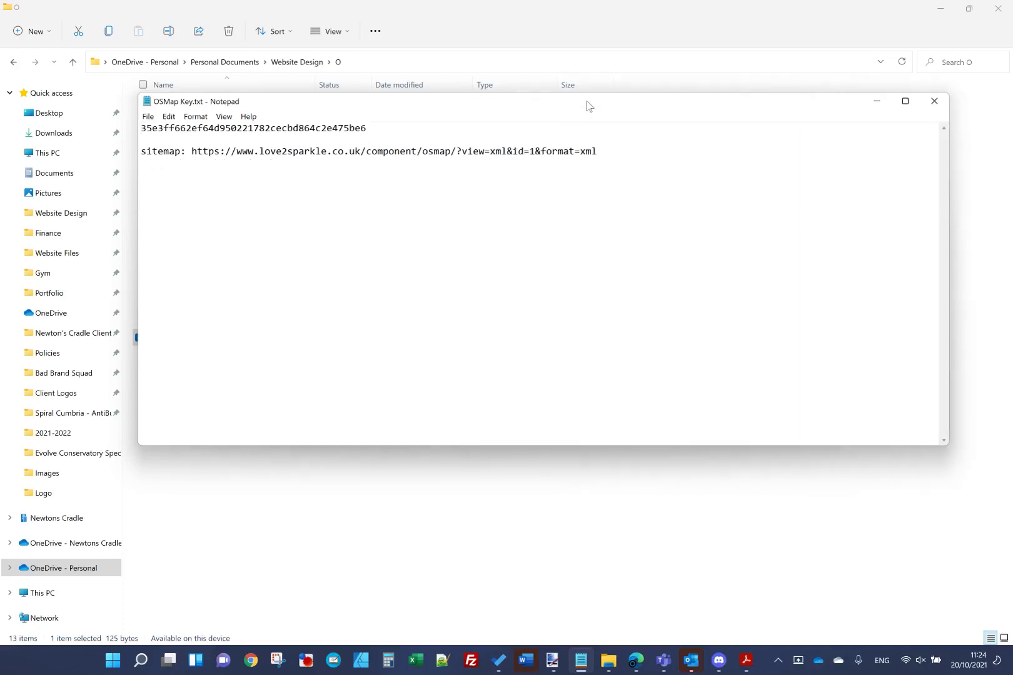
left_click_drag(587, 102, 675, 278)
mouse_move(687, 329)
left_mouse_down()
mouse_move(225, 346)
mouse_move(279, 331)
mouse_move(687, 329)
left_mouse_up()
left_click(688, 330)
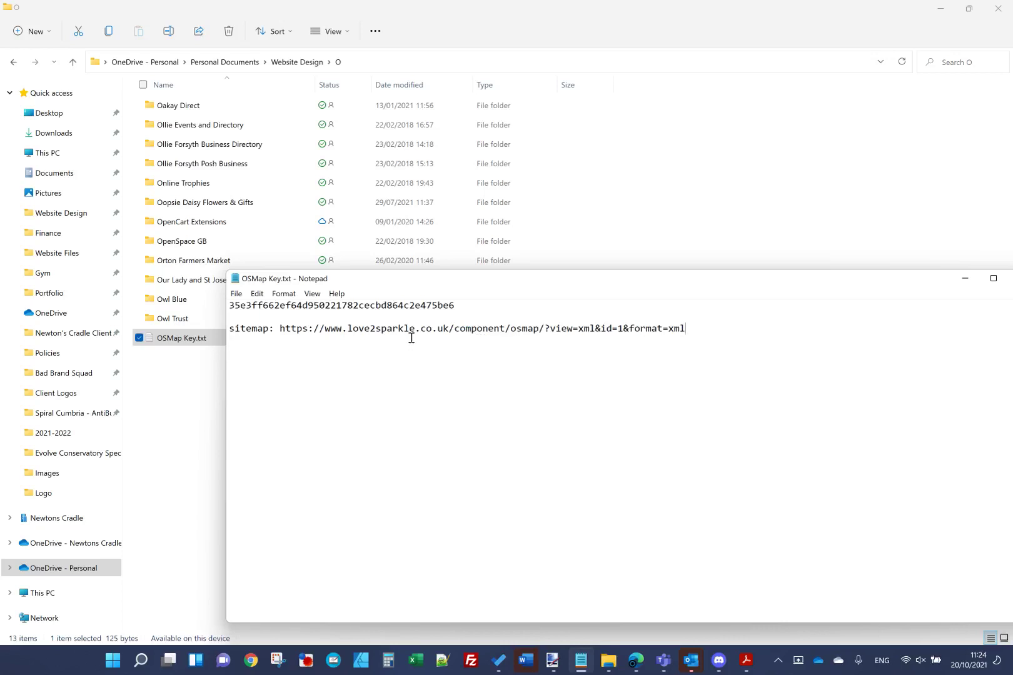
- Replace the domain name in the sitemap line with "yourdomain" and save the text file
left_click_drag(414, 333, 348, 326)
type("yourdomain")
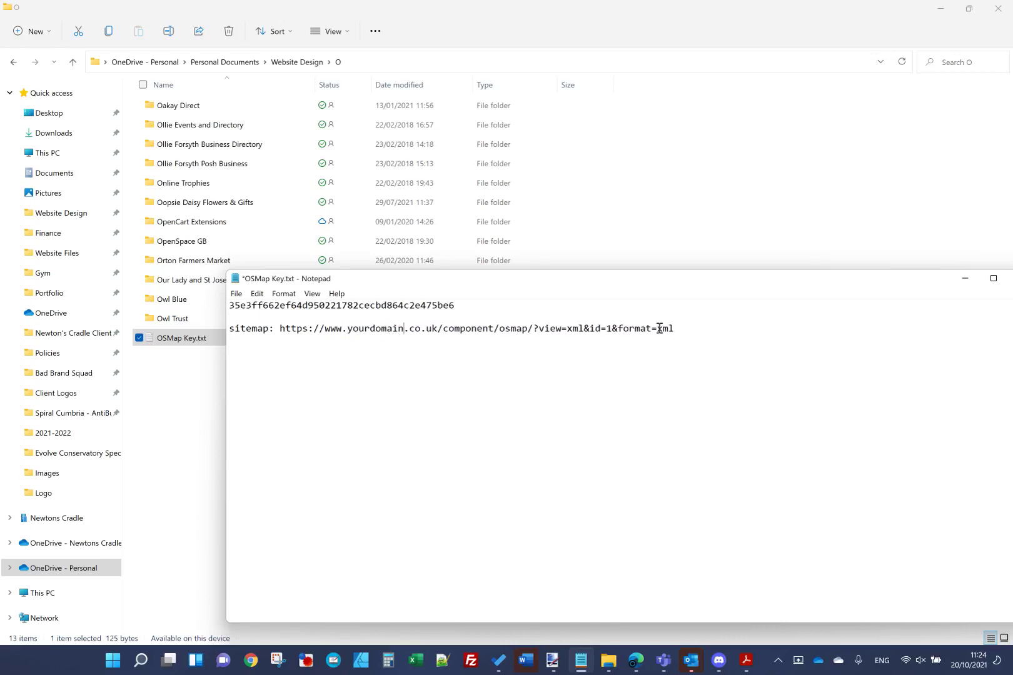
left_click_drag(675, 330, 196, 329)
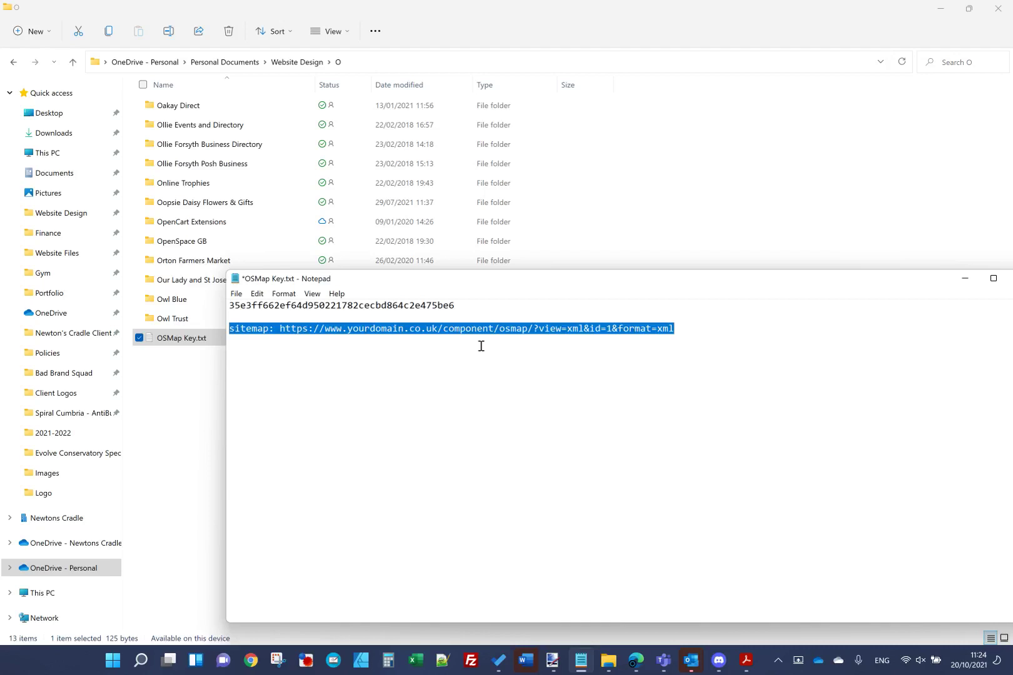
key("ctrl+s")
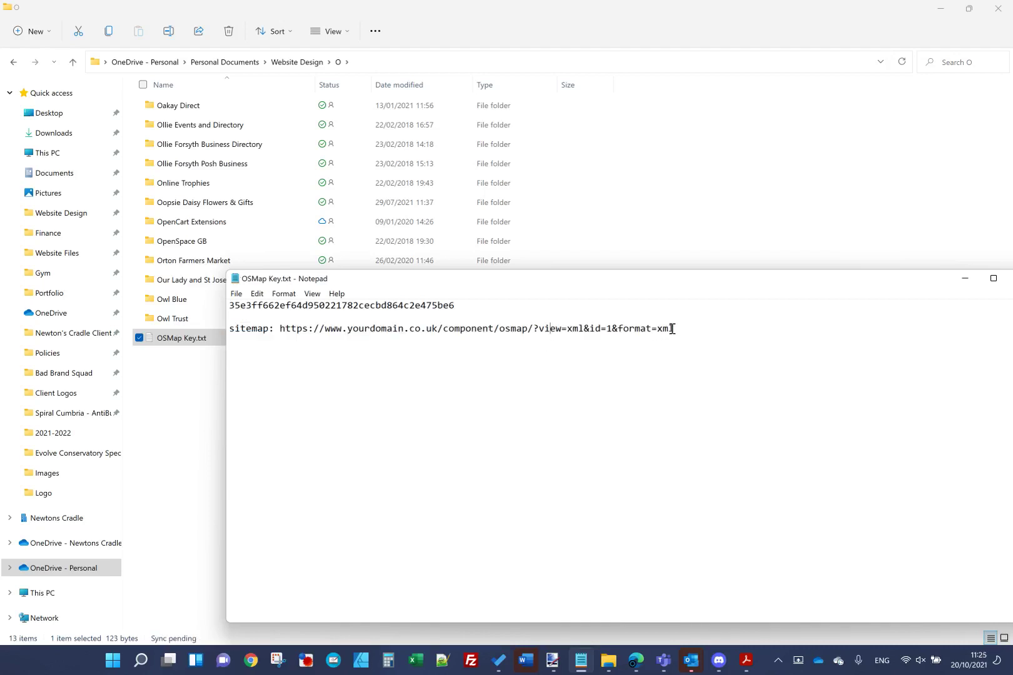
- Examine the component path and the domain part of the sitemap URL by highlighting each of them
left_click_drag(673, 329, 443, 335)
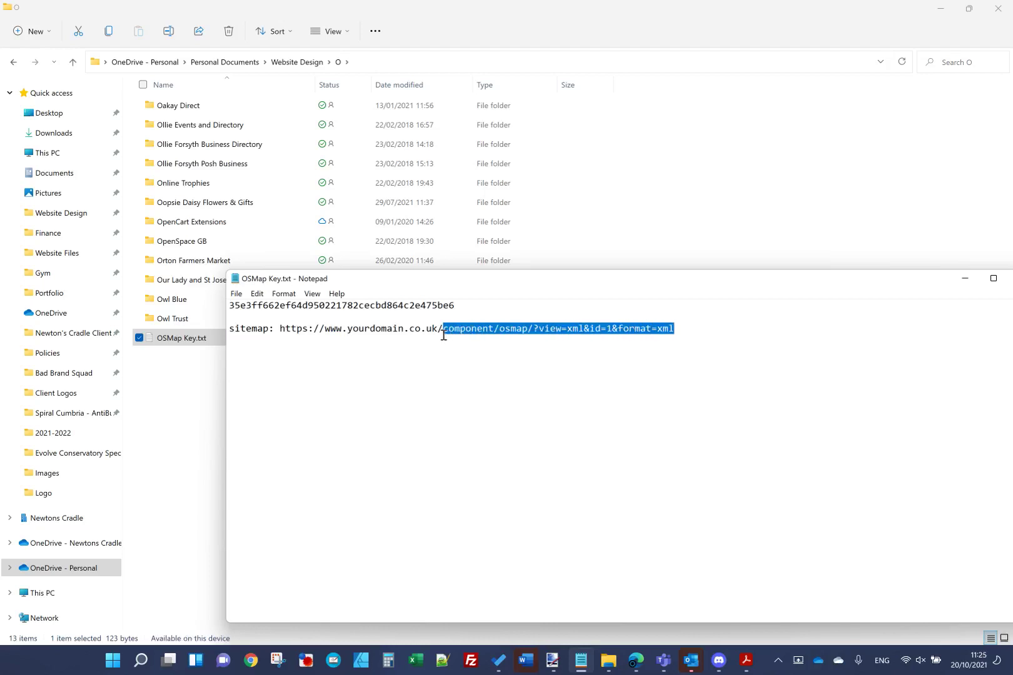
left_click(443, 336)
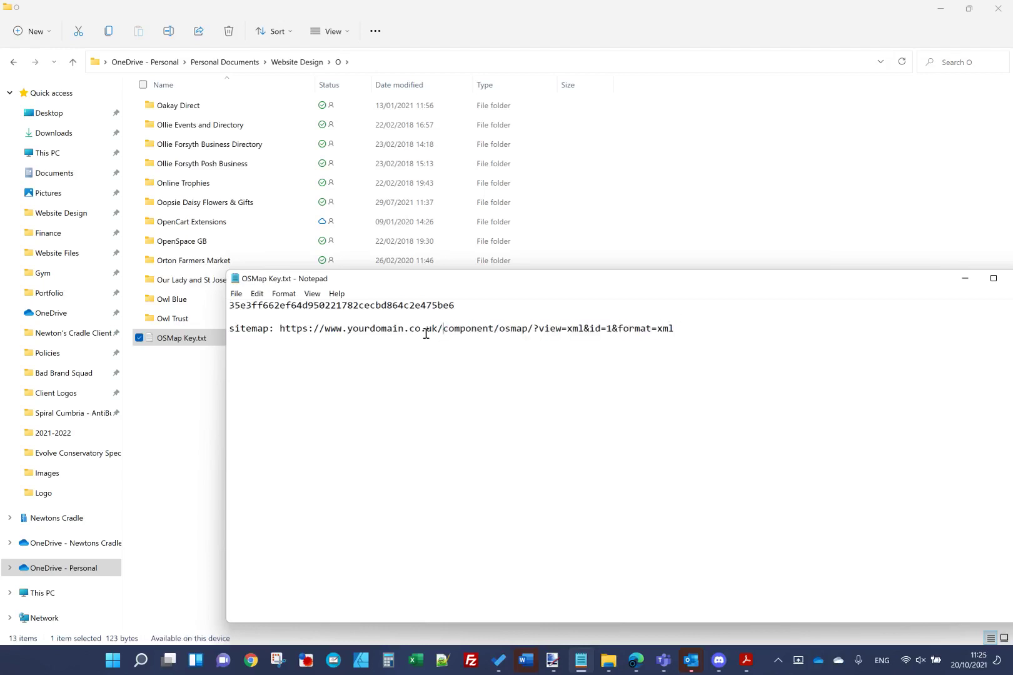
left_click_drag(438, 333, 323, 330)
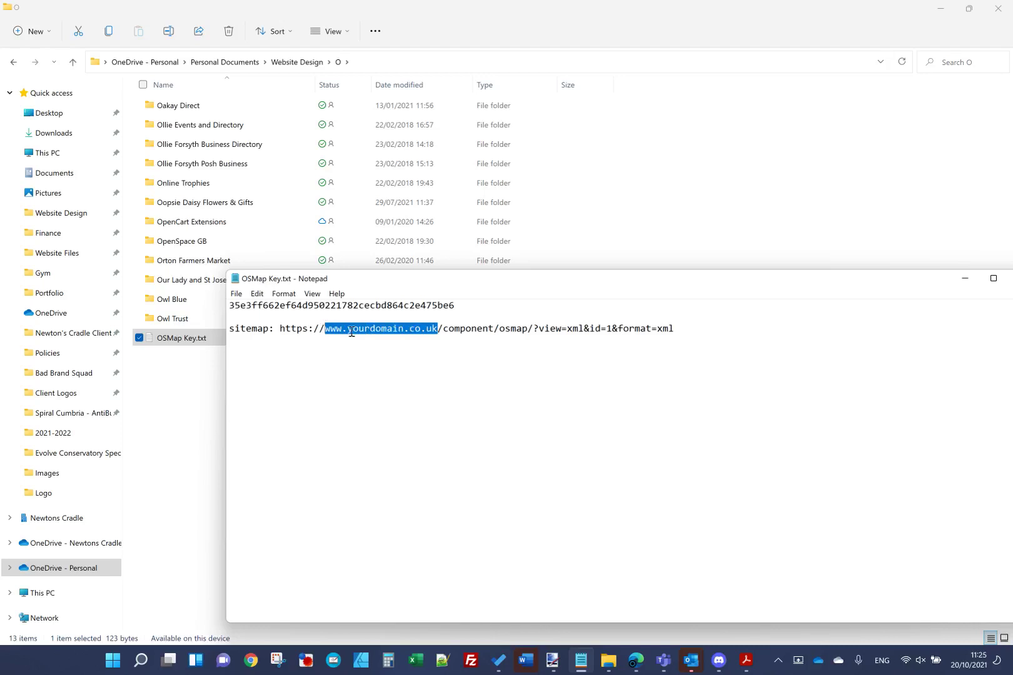
left_click(478, 356)
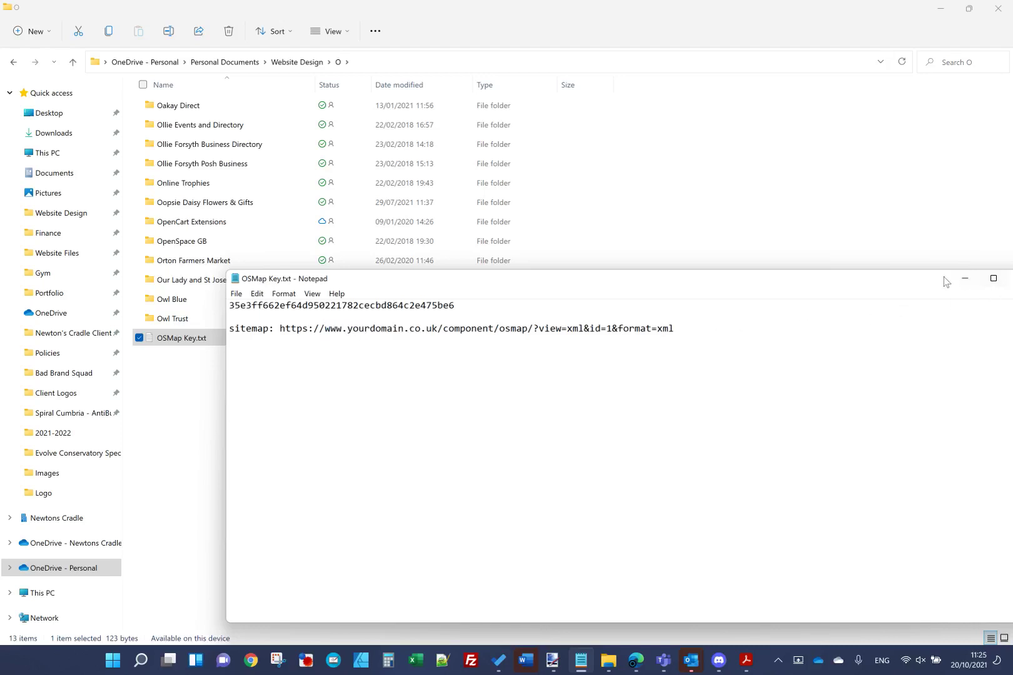
- Leave Notepad, return to the browser window and close the robots.txt view
left_click(803, 291)
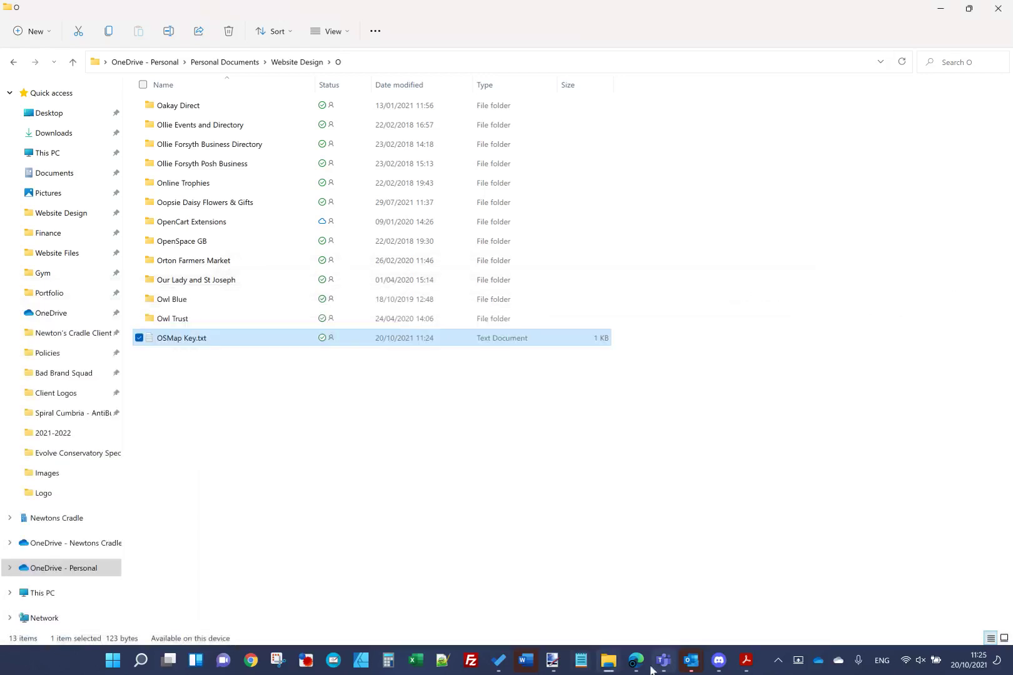
mouse_move(636, 659)
left_click(697, 566)
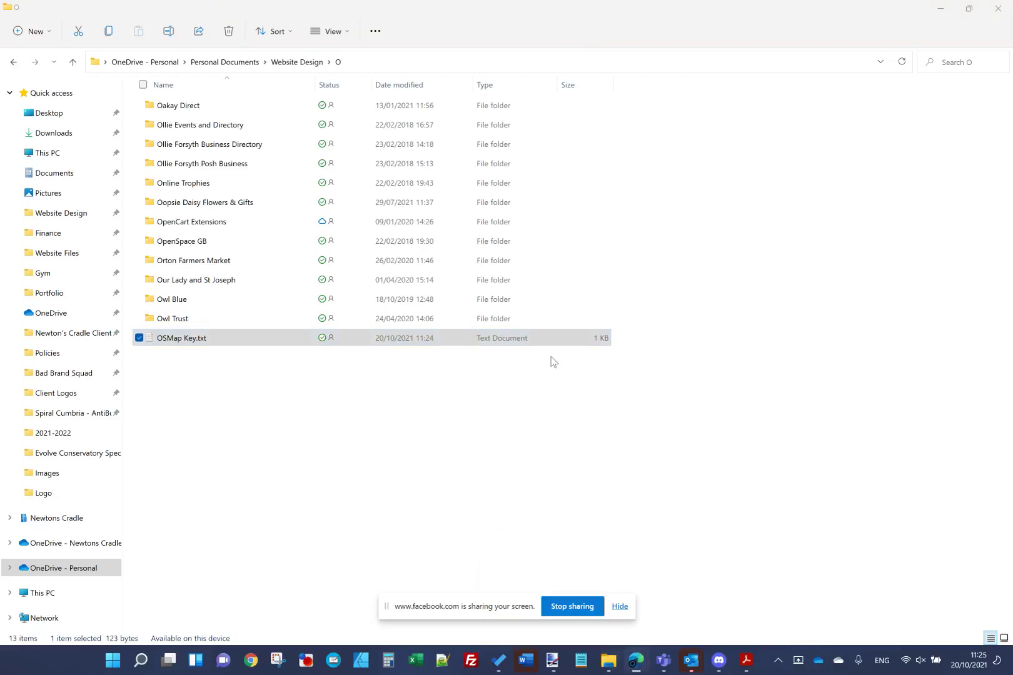
left_click(587, 549)
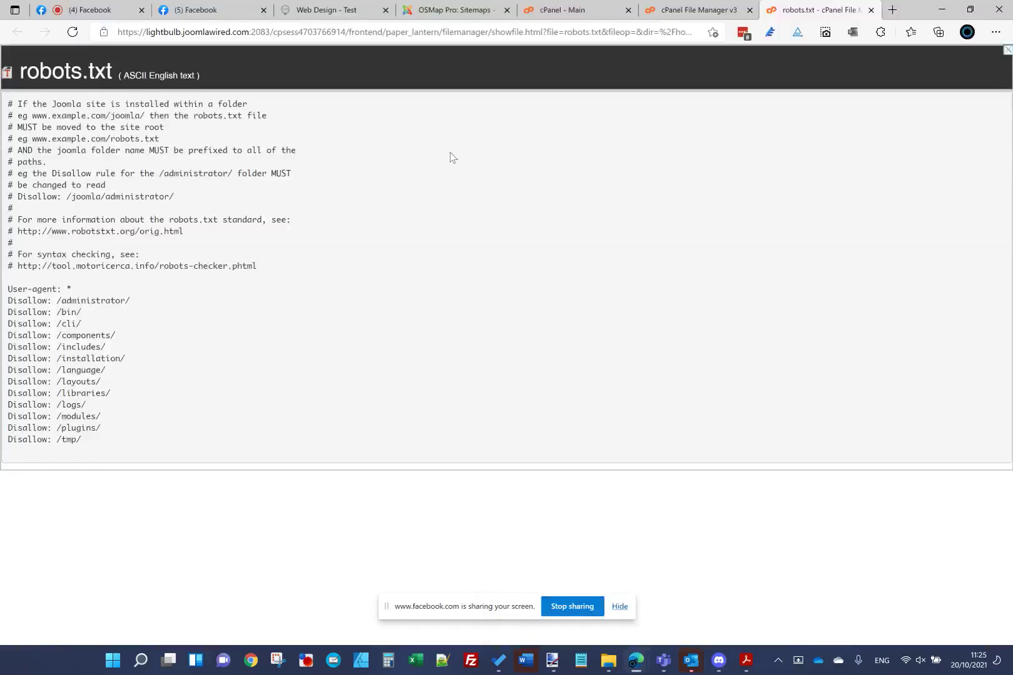
left_click(871, 10)
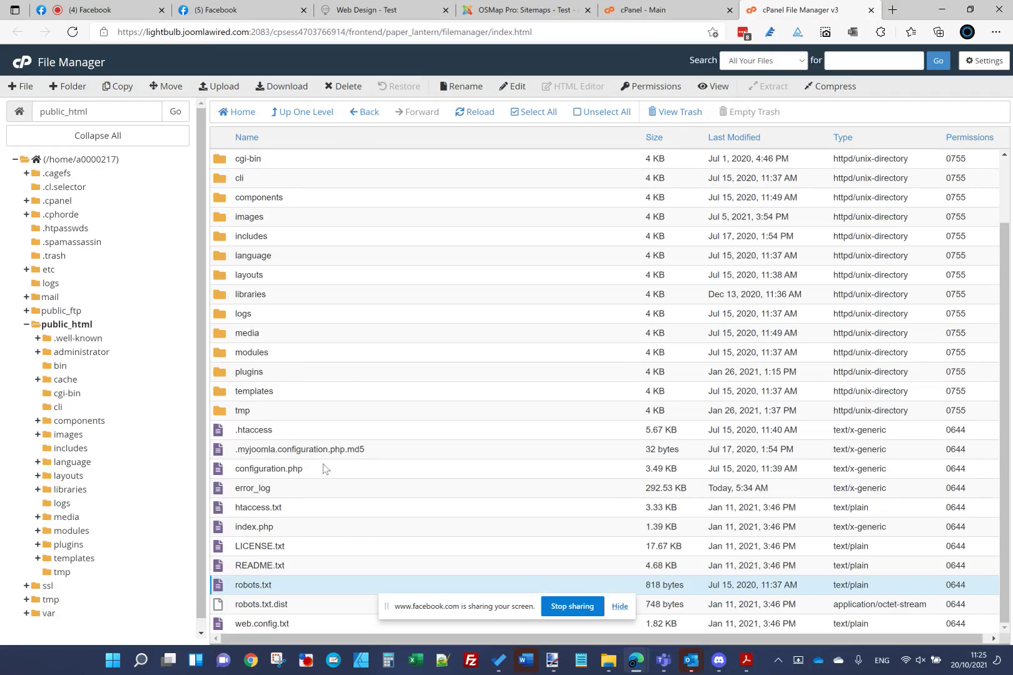
- Open the .htaccess file in the File Manager's code editor and highlight the RewriteEngine On line
right_click(319, 430)
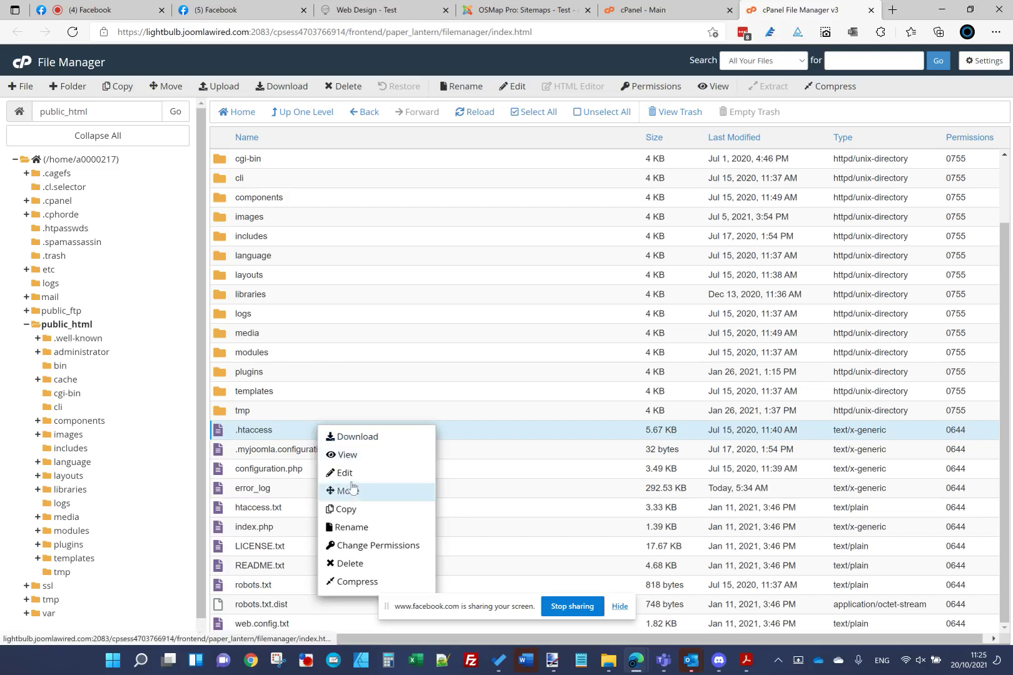
left_click(343, 474)
left_click(618, 441)
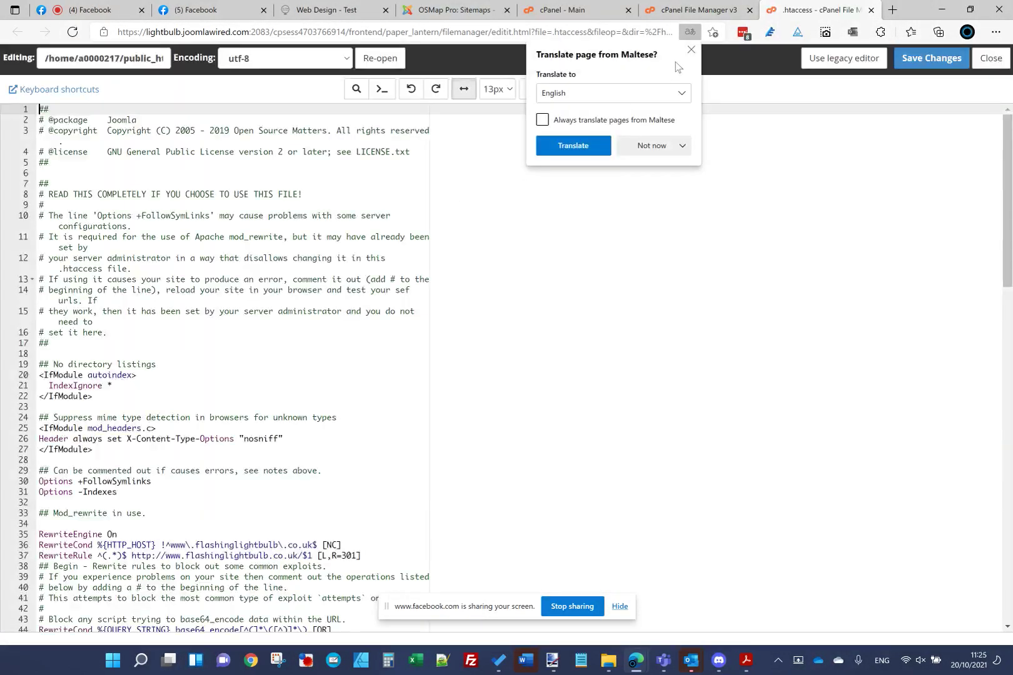
scroll(132, 494, "down", 2)
left_click(123, 458)
triple_click(123, 458)
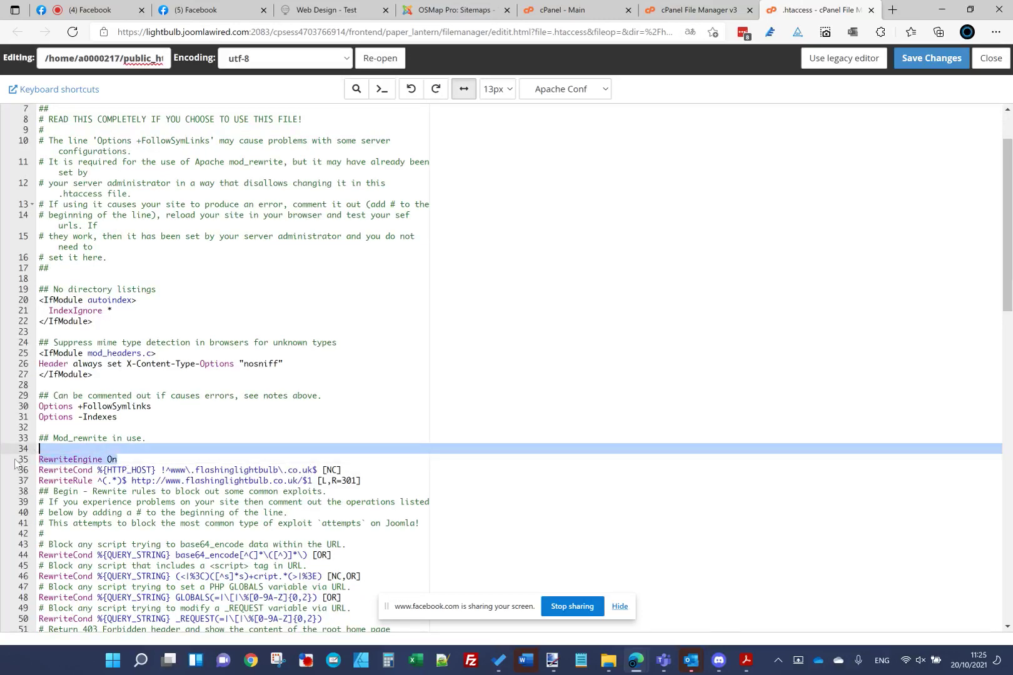
- Examine the RewriteCond and RewriteRule lines of the 301 redirect to www, and close the .htaccess editor without saving
left_click_drag(367, 480, 10, 472)
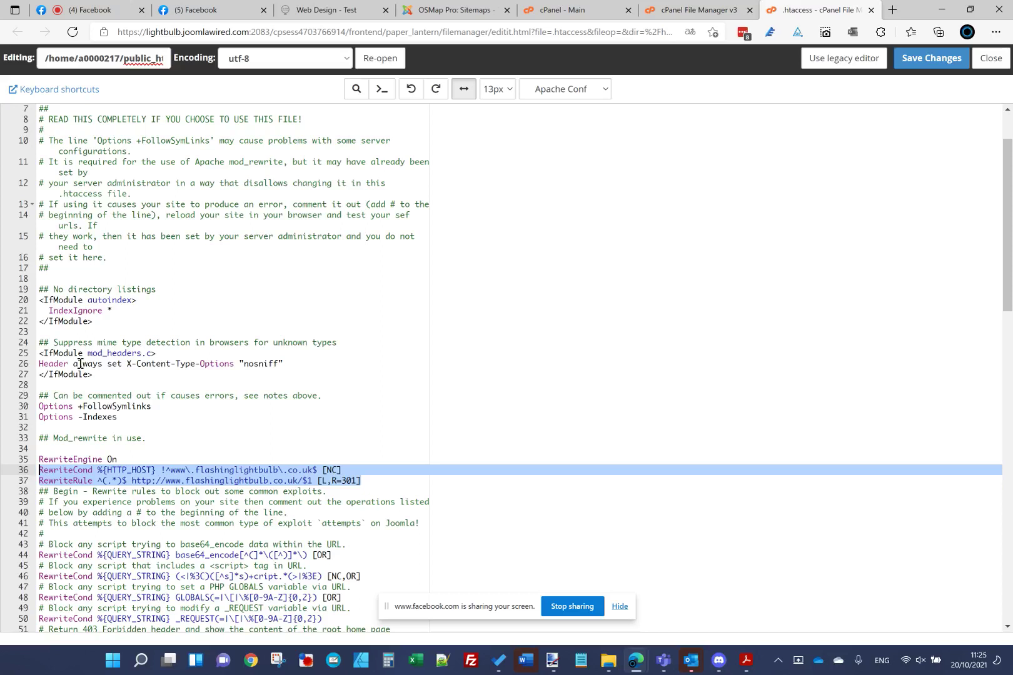
left_click(186, 455)
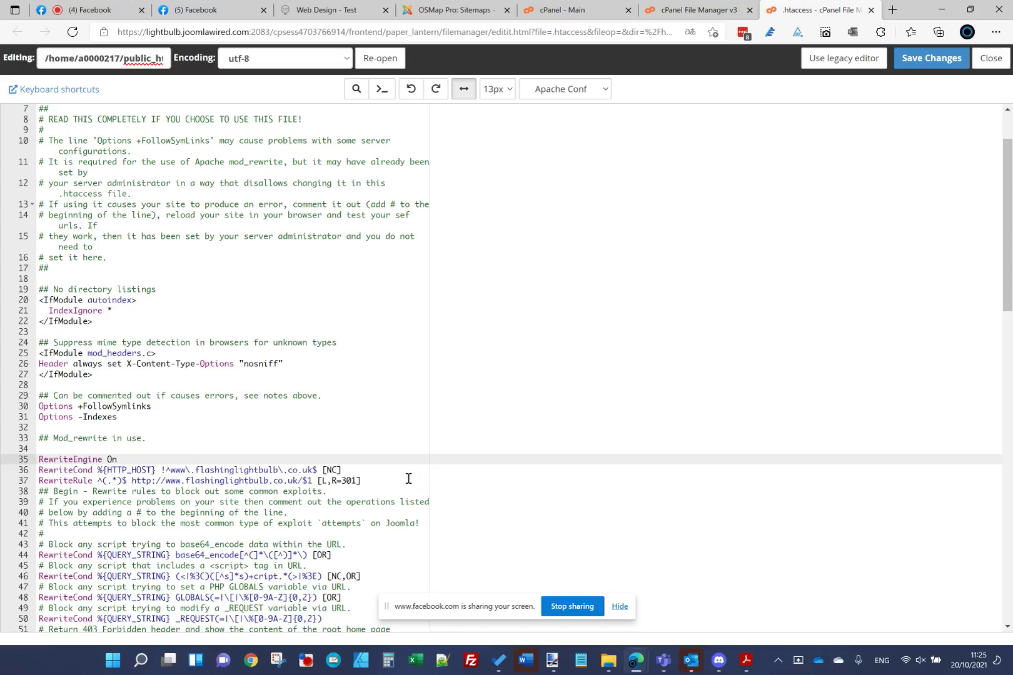
left_click_drag(407, 479, 2, 469)
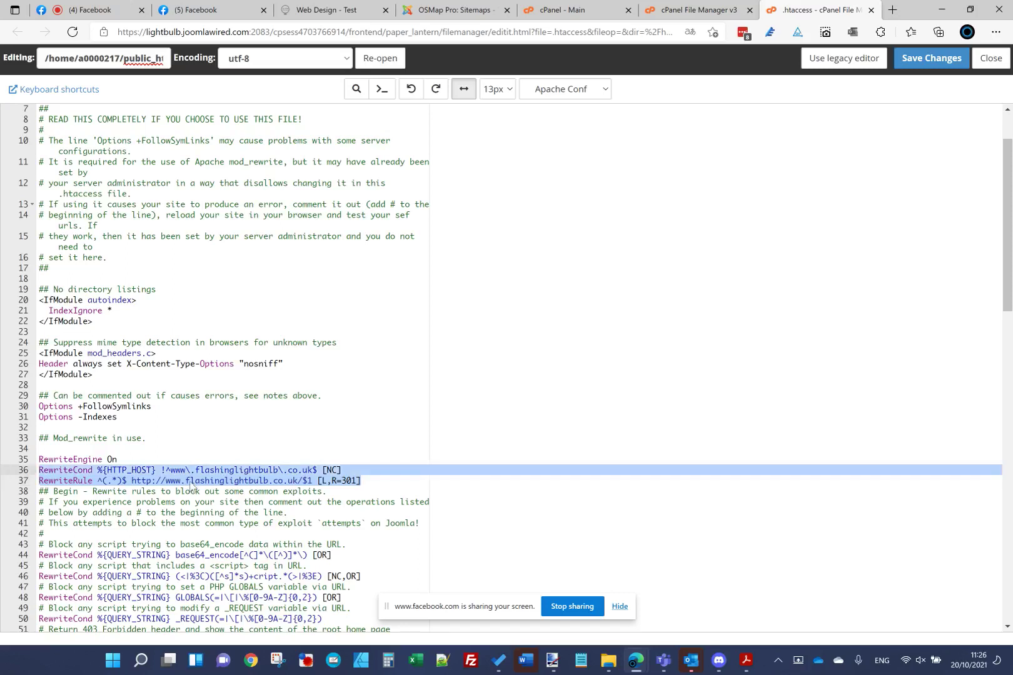
left_click(244, 482)
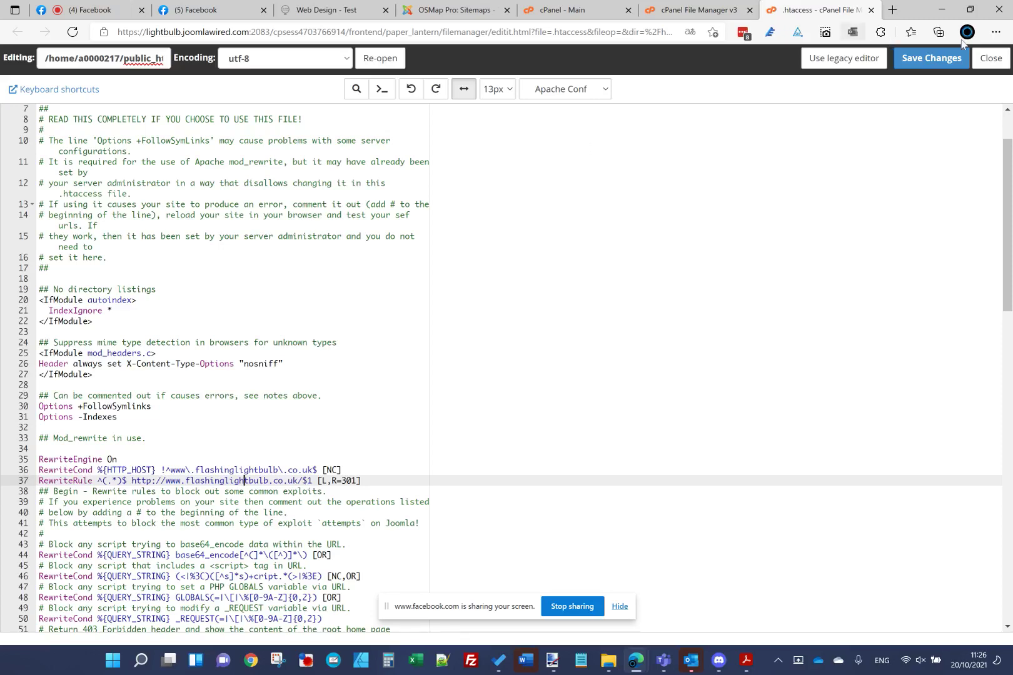
left_click(991, 58)
- Return to the Joomla administrator and open Global Configuration to review the site's SEO and Metadata Settings
left_click(519, 10)
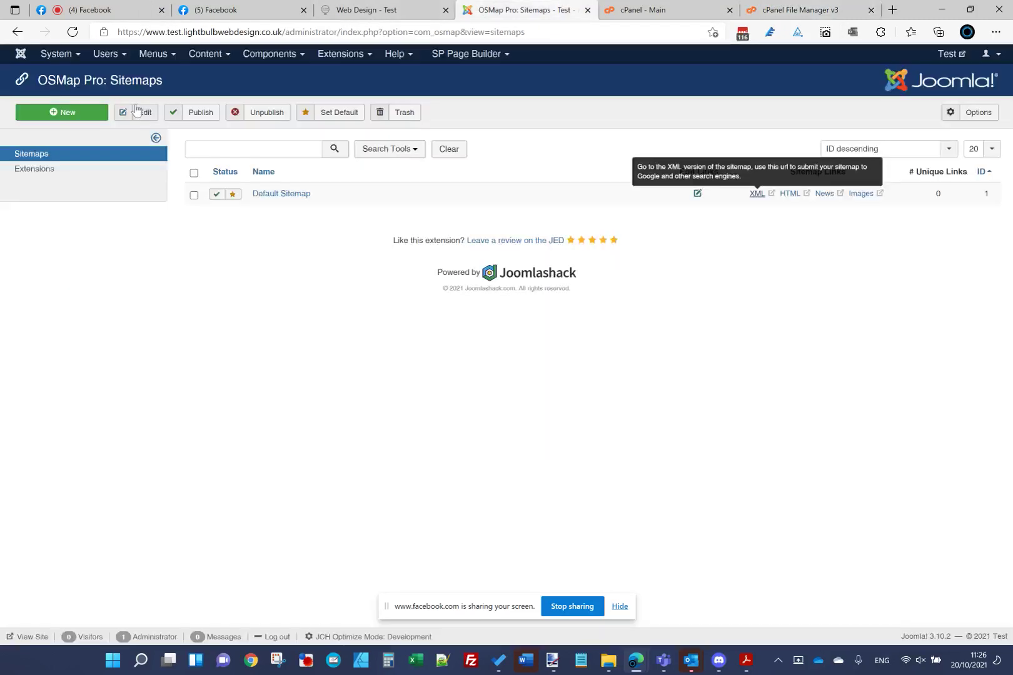
left_click(67, 54)
left_click(82, 99)
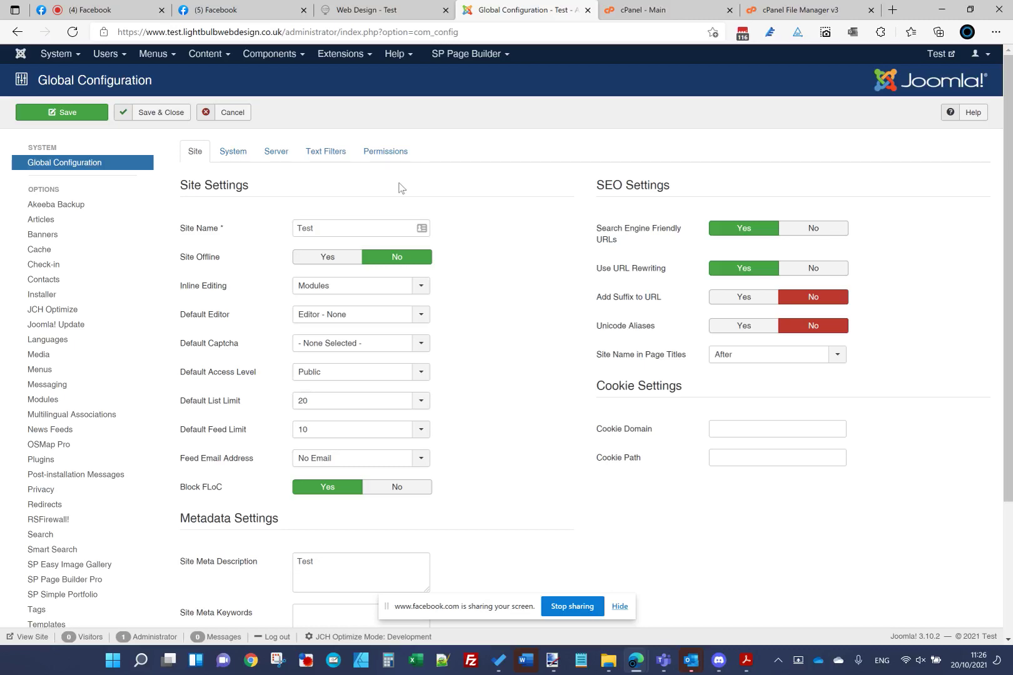
scroll(404, 190, "down", 3)
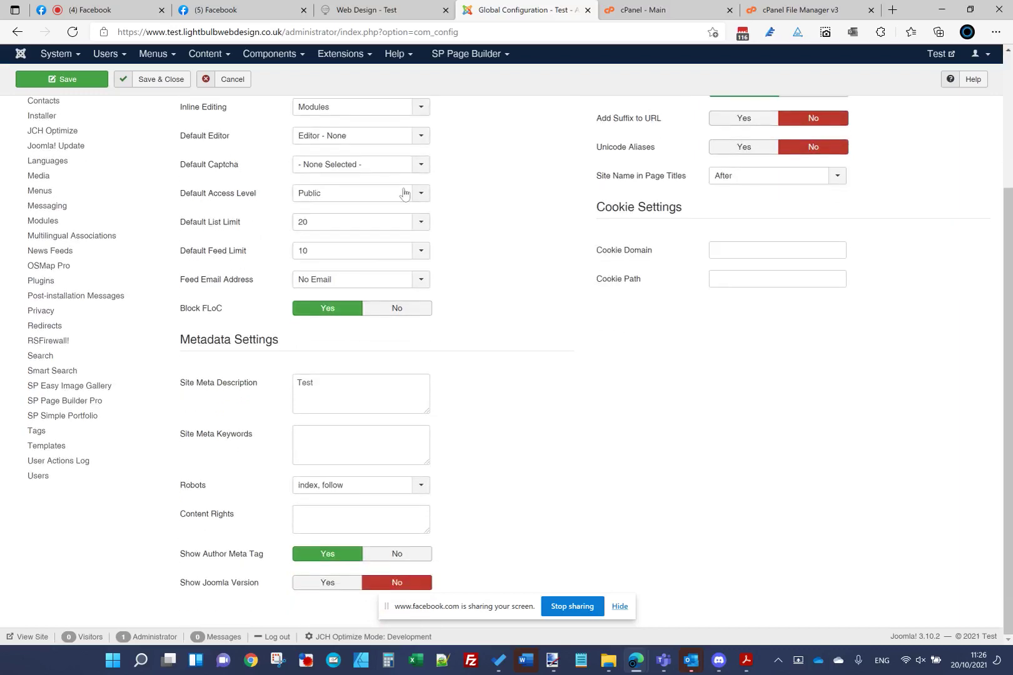
scroll(403, 192, "up", 3)
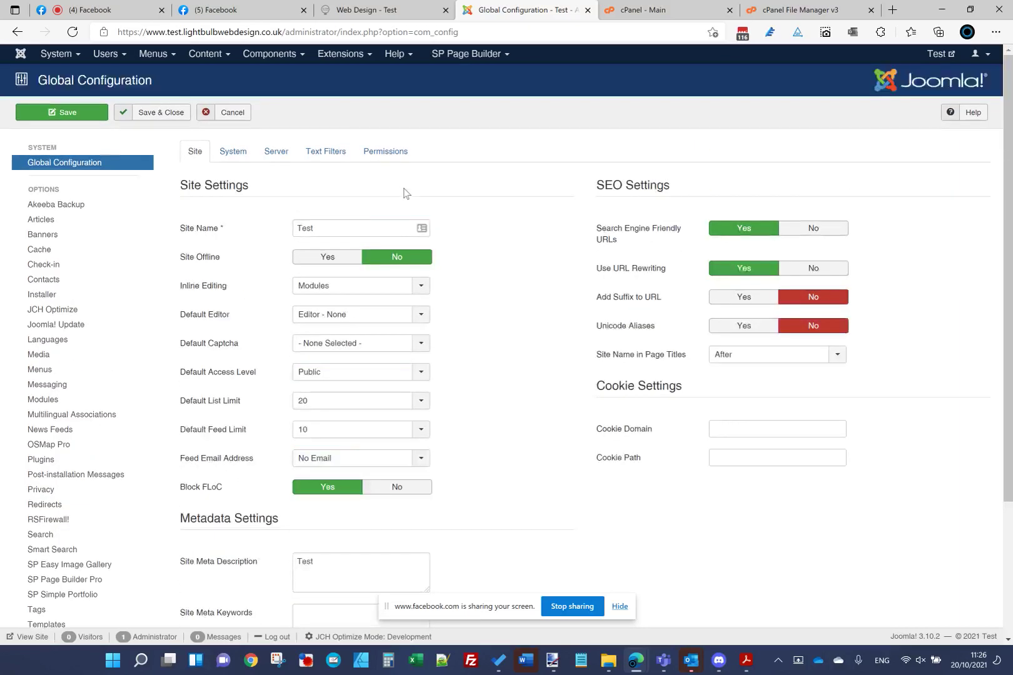
left_click(250, 151)
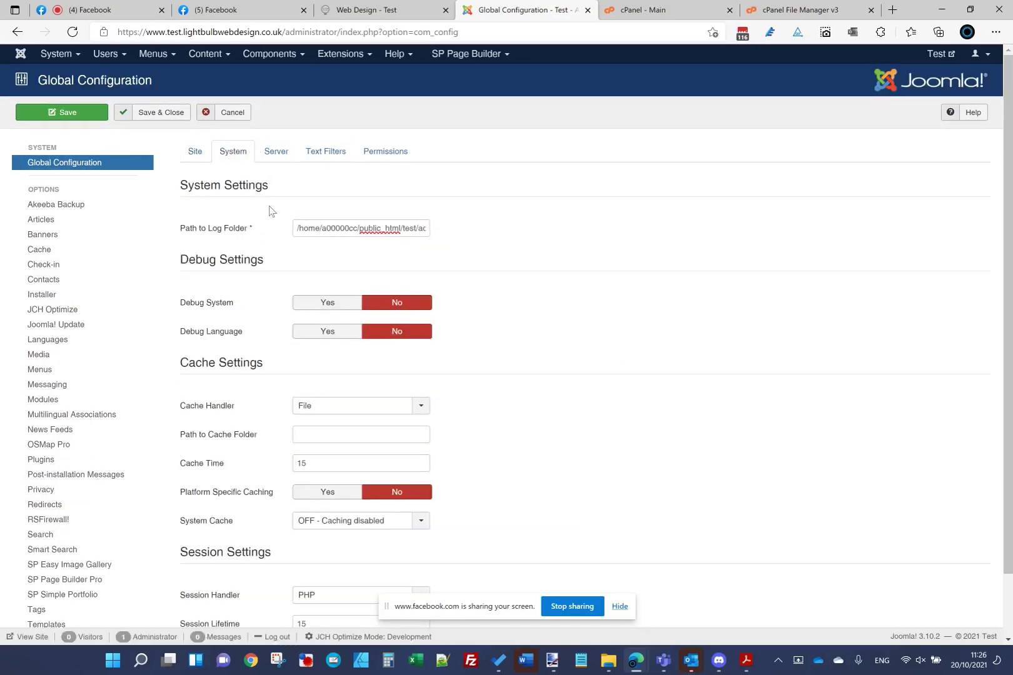
left_click(286, 155)
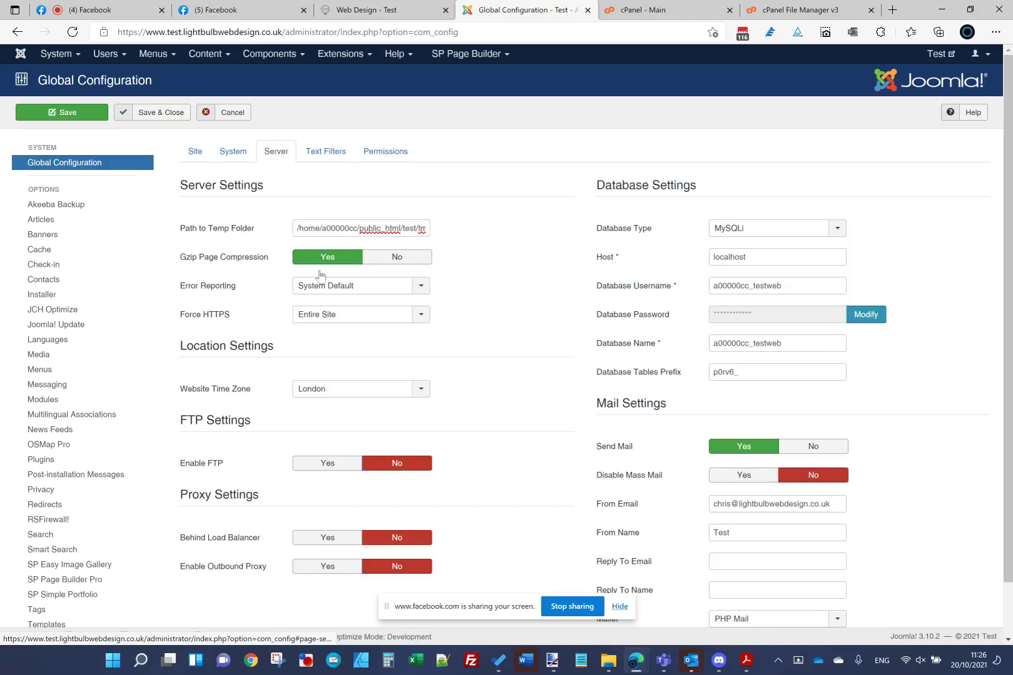
left_click(306, 319)
left_click(300, 330)
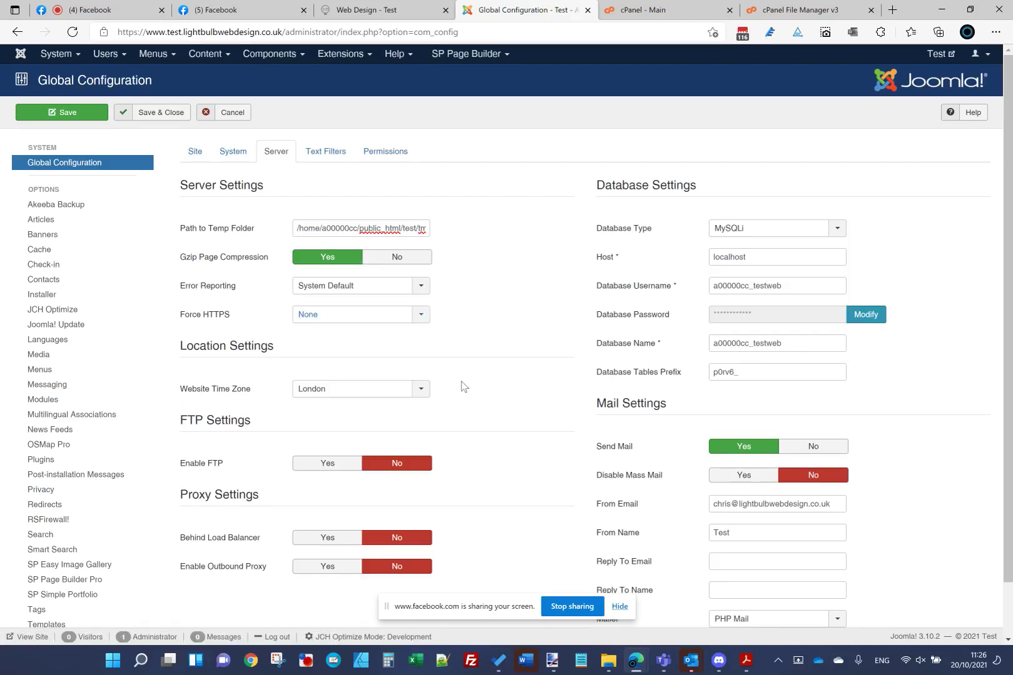
- Set Force HTTPS back to Entire Site and close Global Configuration without saving
left_click(352, 318)
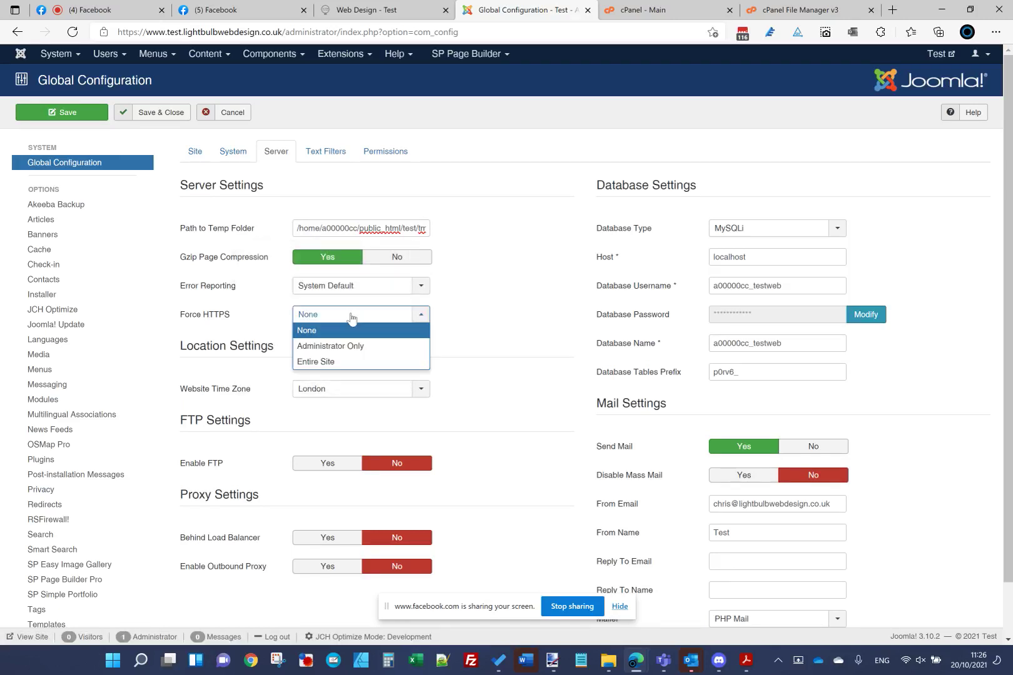
left_click(335, 362)
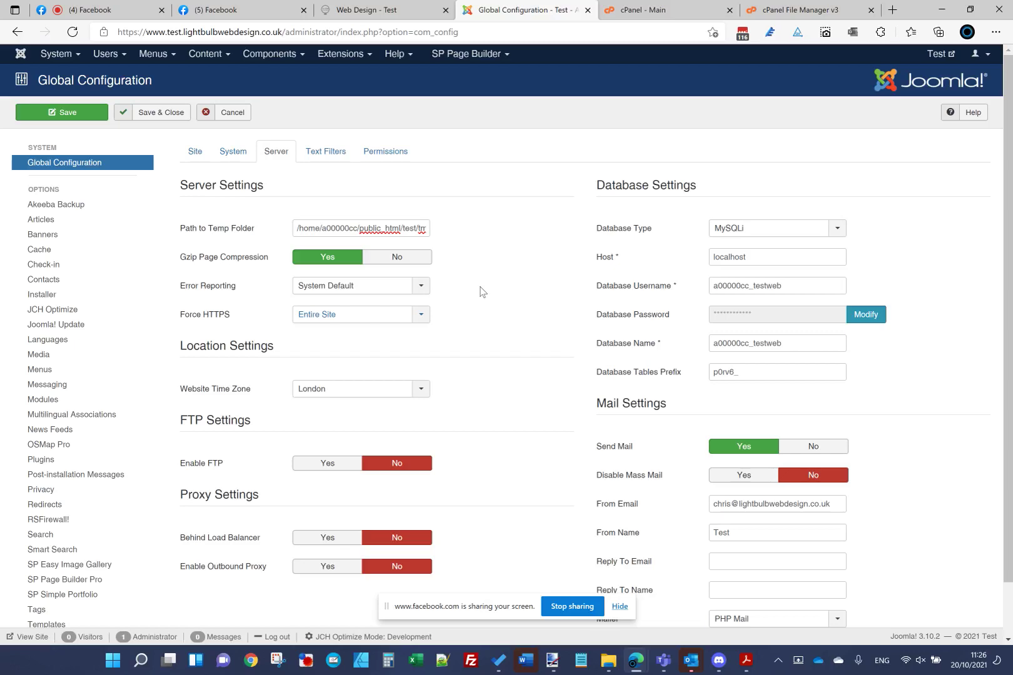
left_click(229, 113)
- Check the Facebook post's comments and the Live dashboard for viewer questions, revisiting the Joomla Control Panel and the Web Design page
left_click(240, 5)
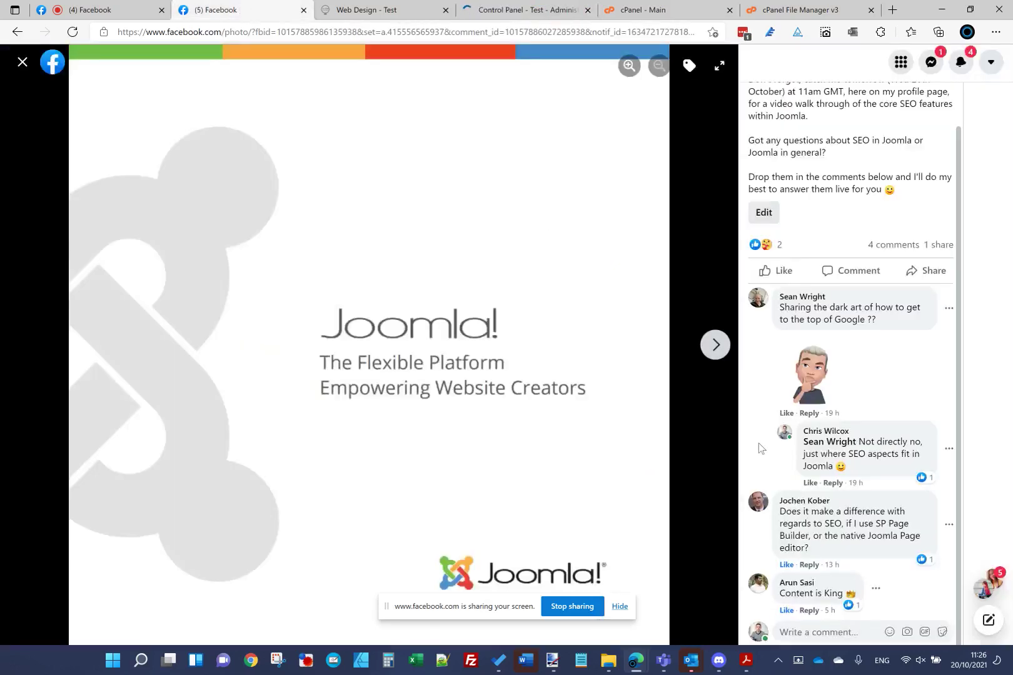
left_click(133, 11)
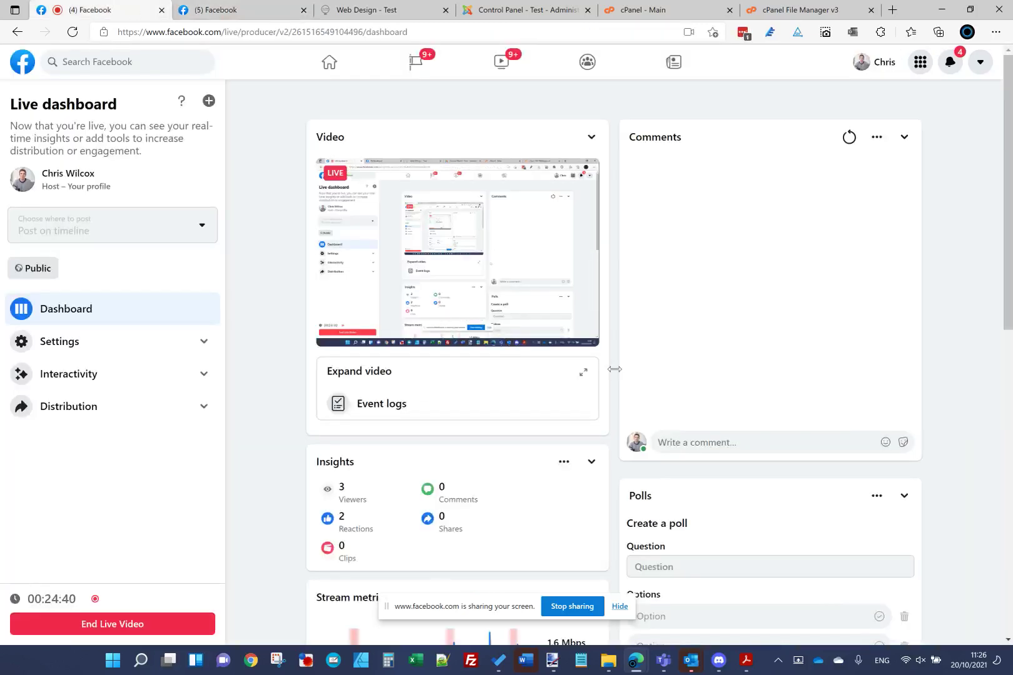
left_click(532, 7)
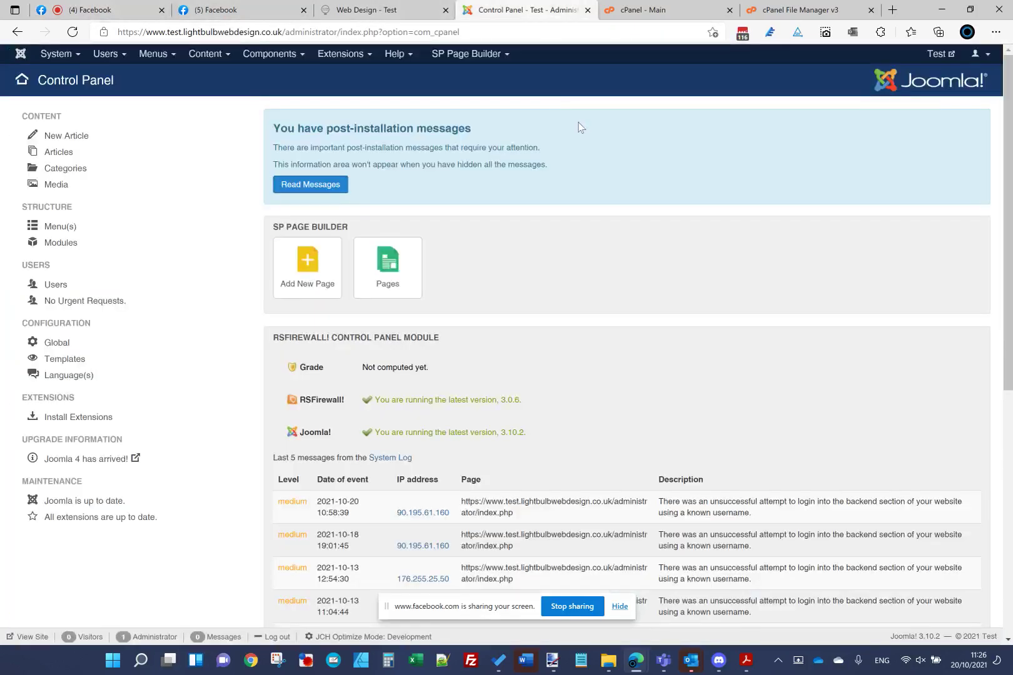
left_click(251, 8)
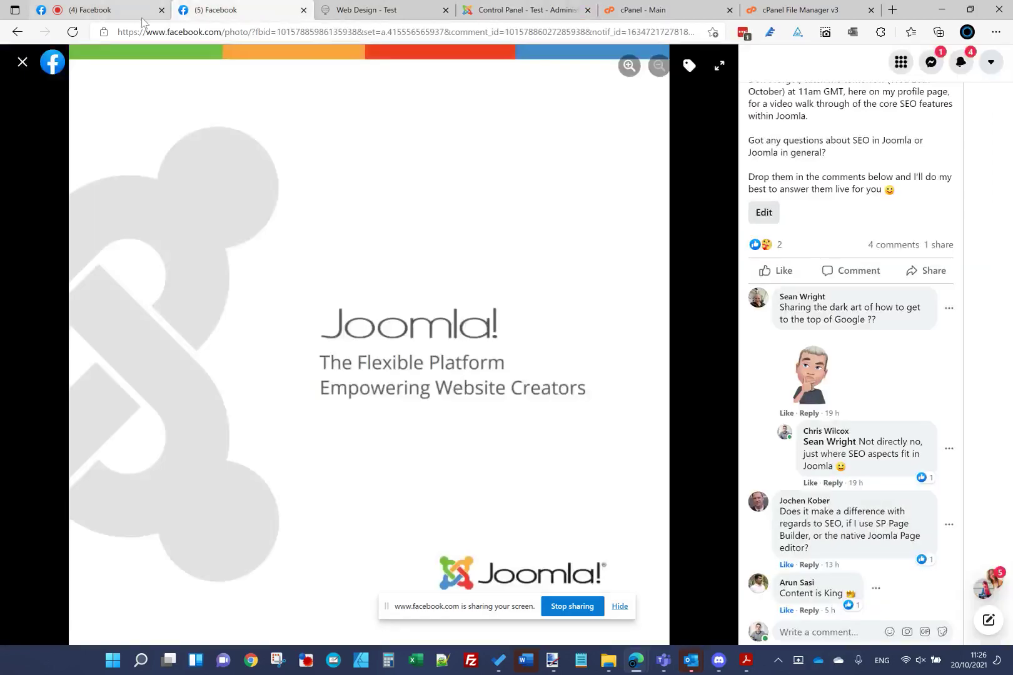
left_click(356, 9)
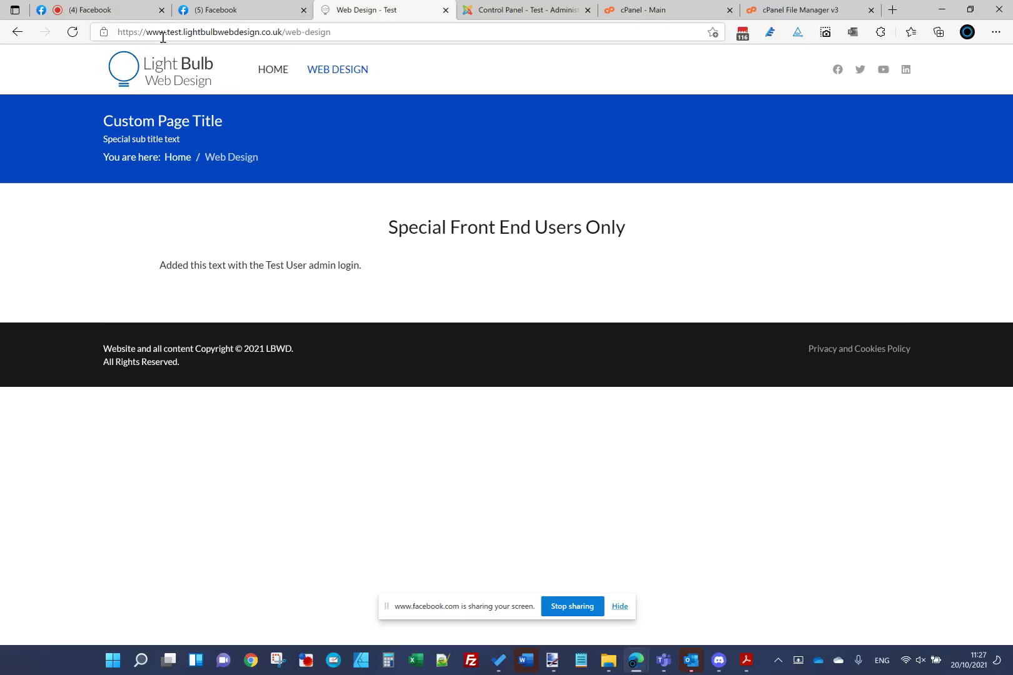
left_click(145, 15)
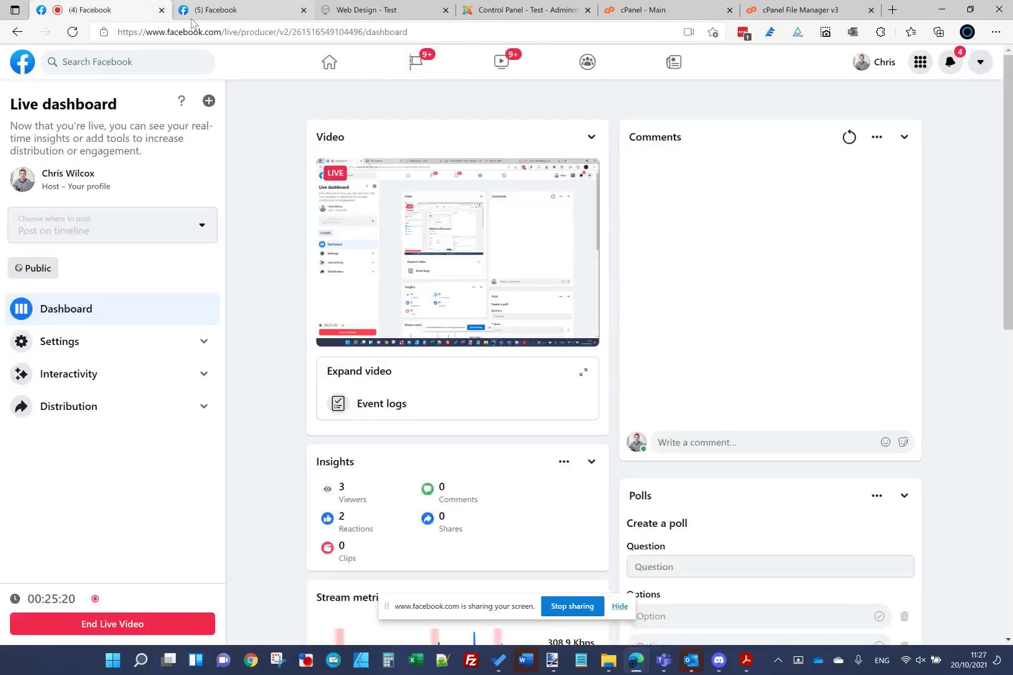
left_click(192, 21)
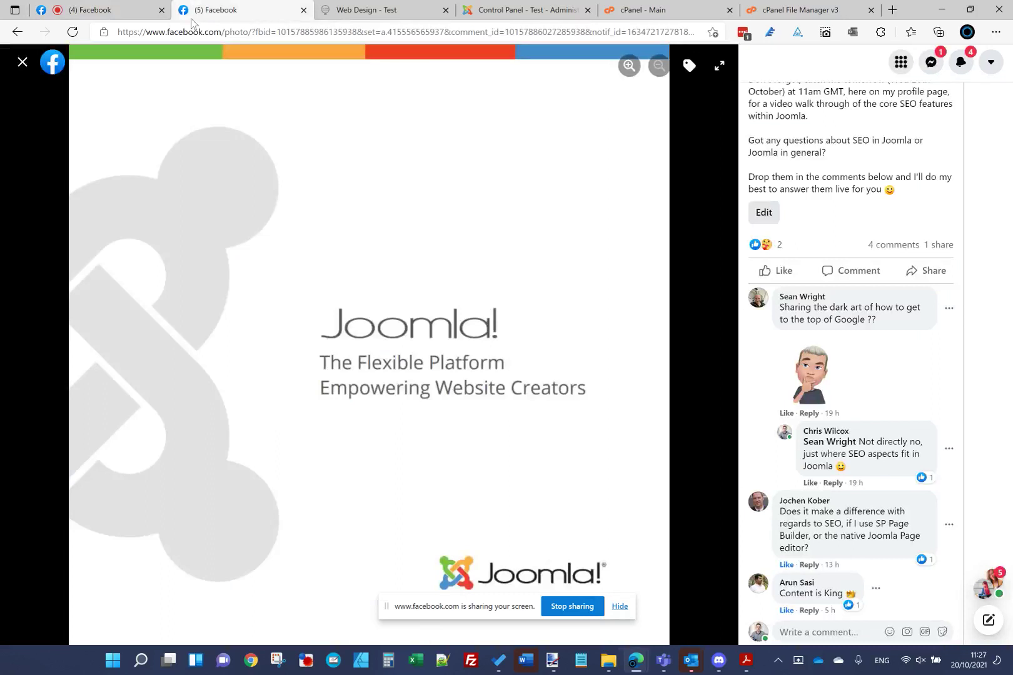
left_click(139, 9)
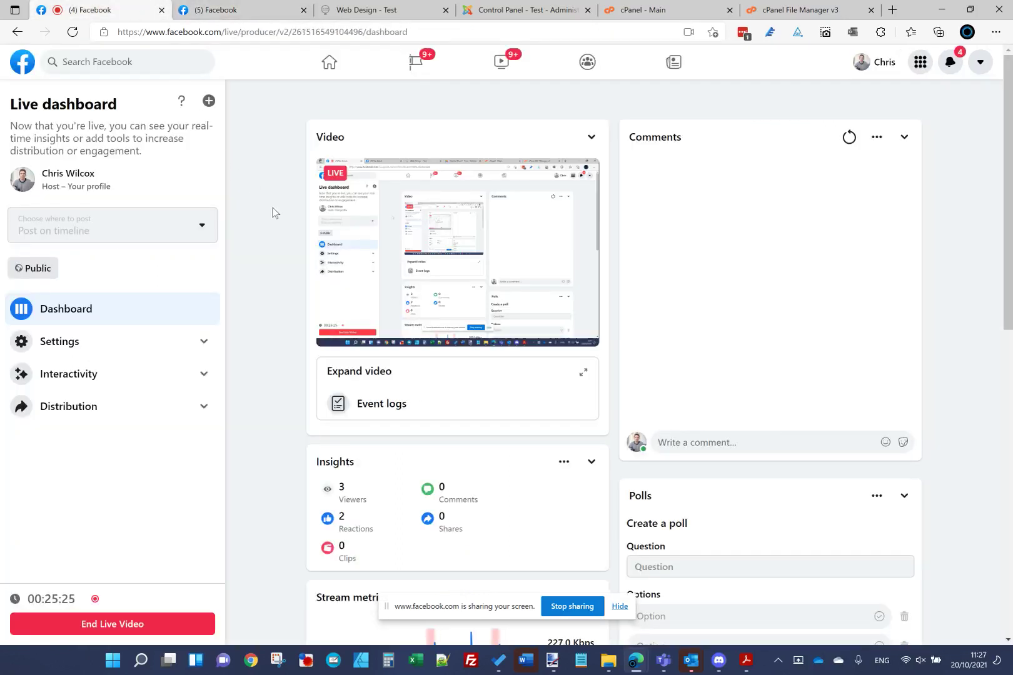
left_click(256, 6)
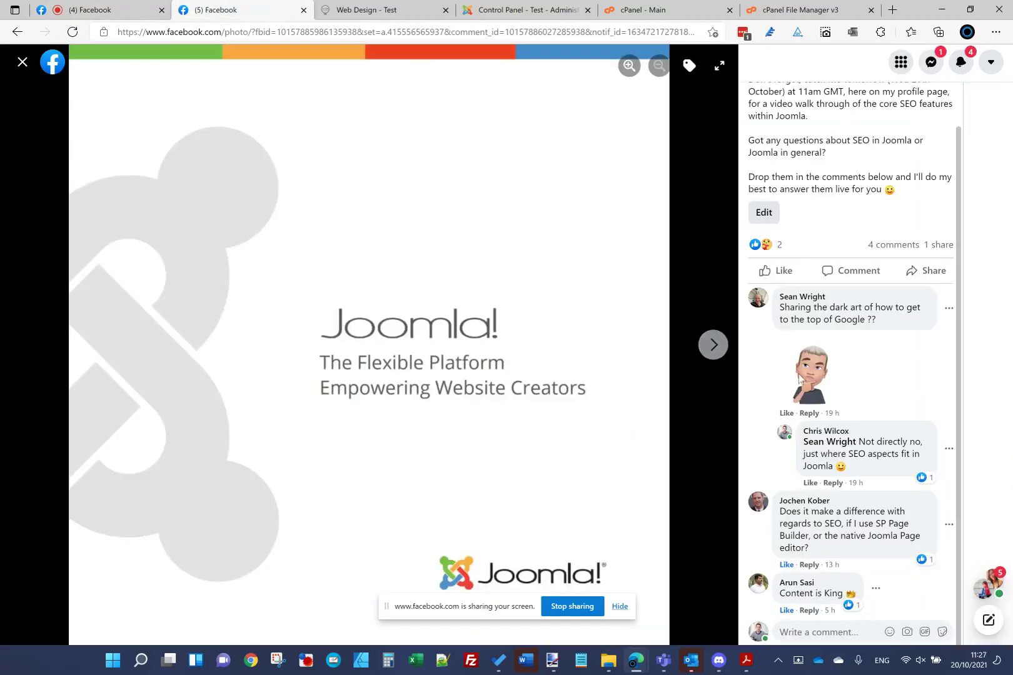
left_click(425, 10)
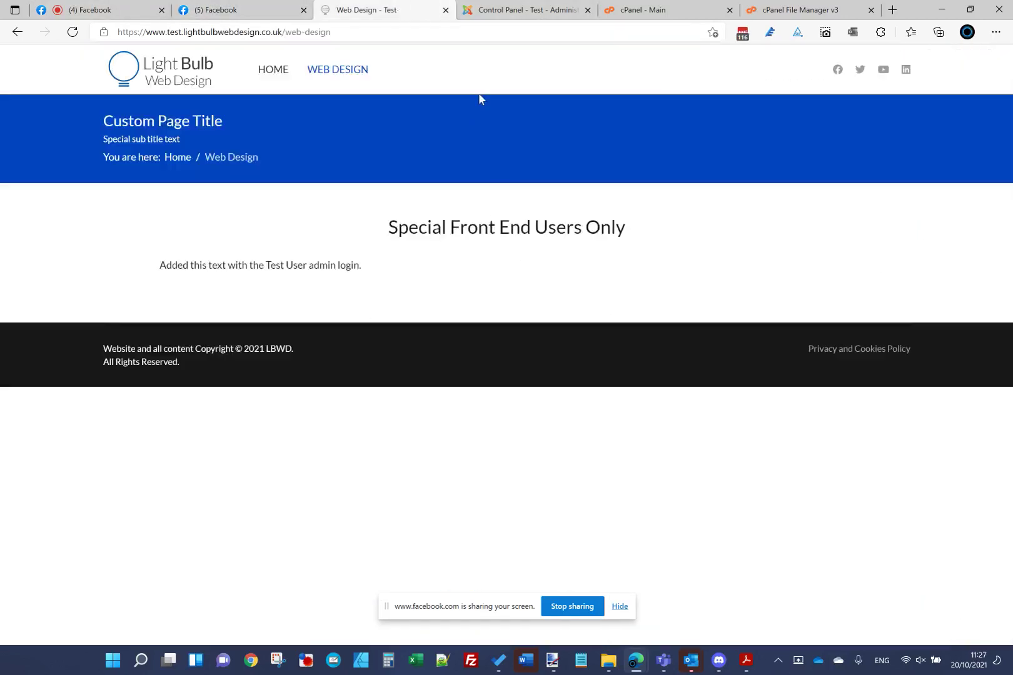
- Close the cPanel main page and the cPanel File Manager, keeping the Joomla Control Panel open
left_click(473, 7)
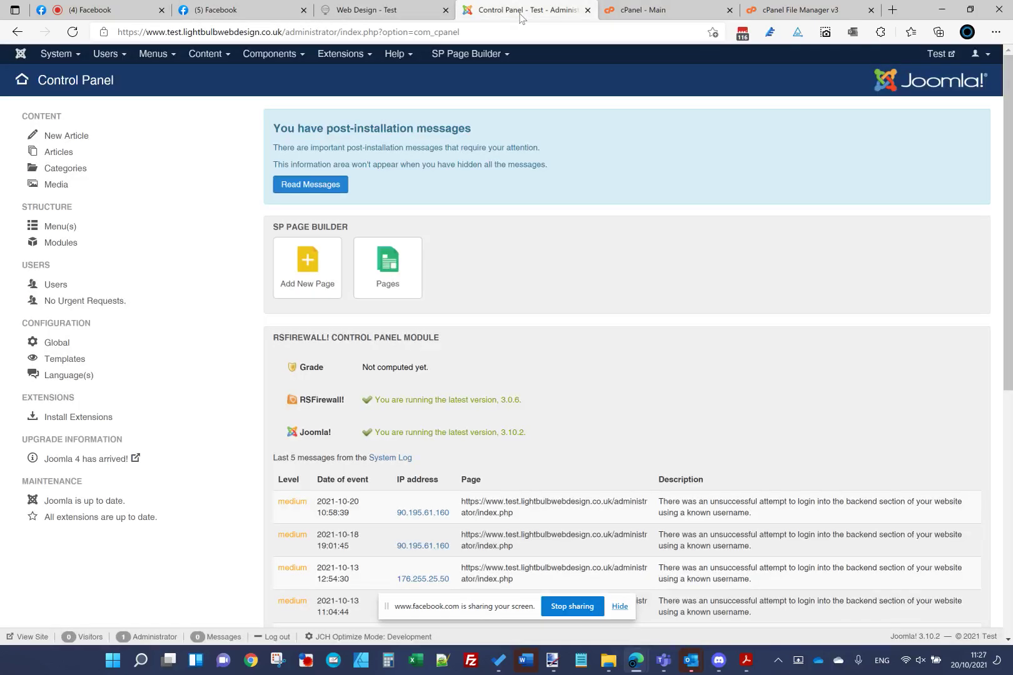
left_click(622, 10)
left_click(729, 10)
left_click(730, 10)
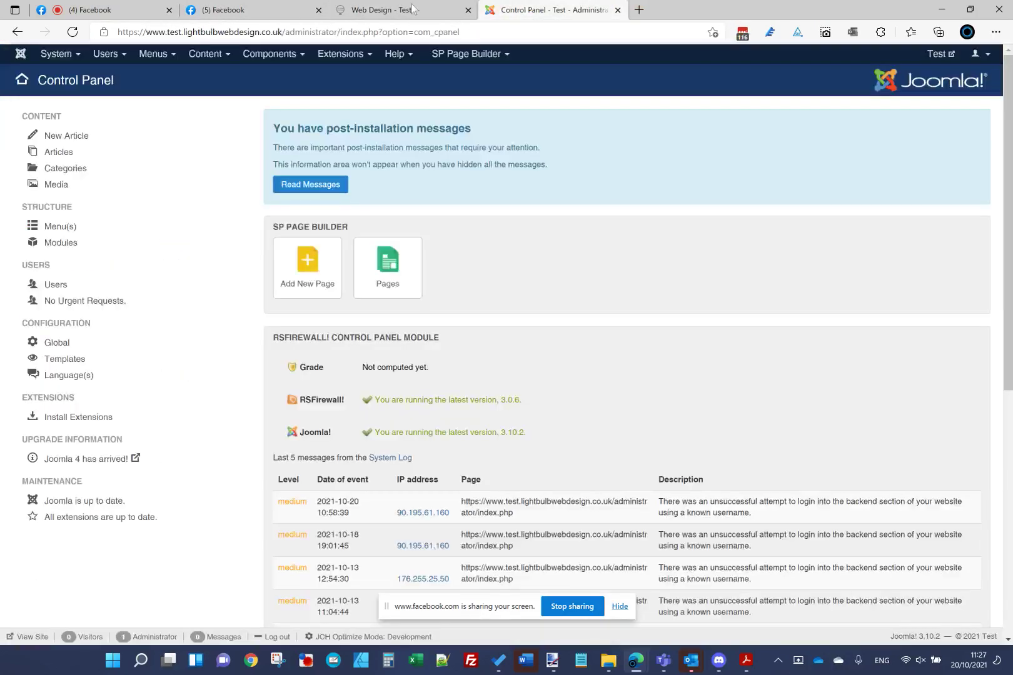
- Check the Facebook post's comments once more and request to end the live video from the Live dashboard
left_click(275, 11)
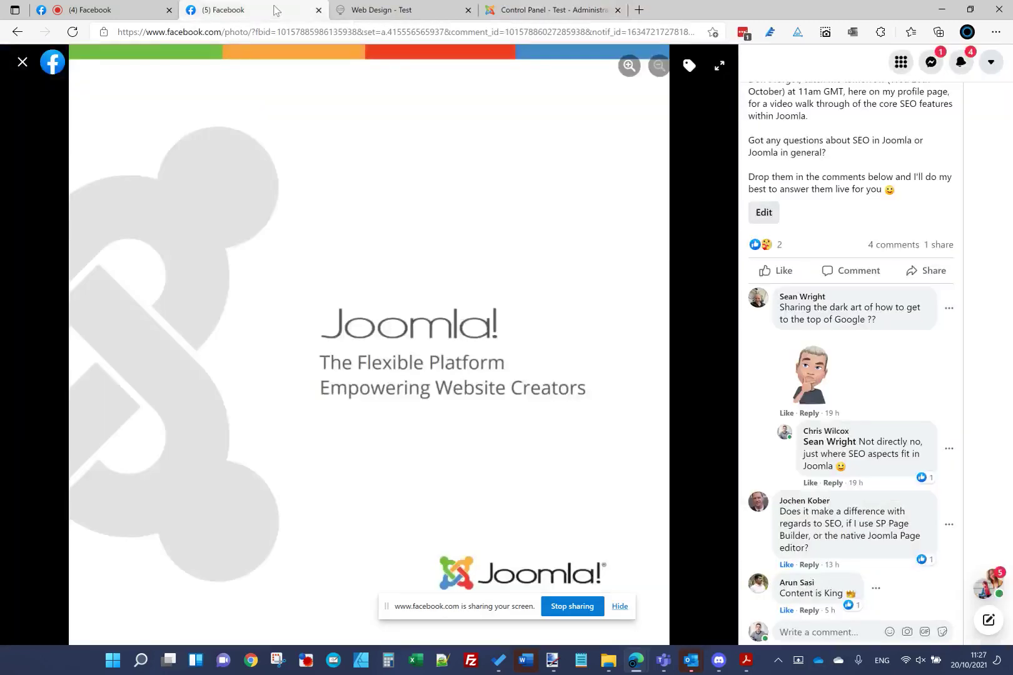
left_click(88, 10)
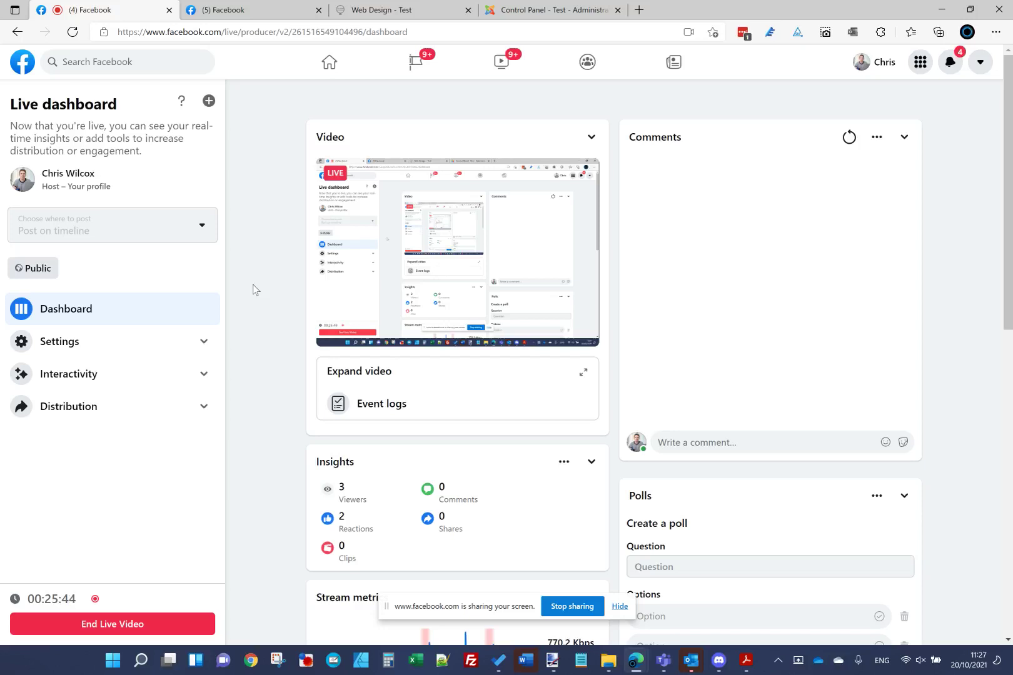
left_click(166, 624)
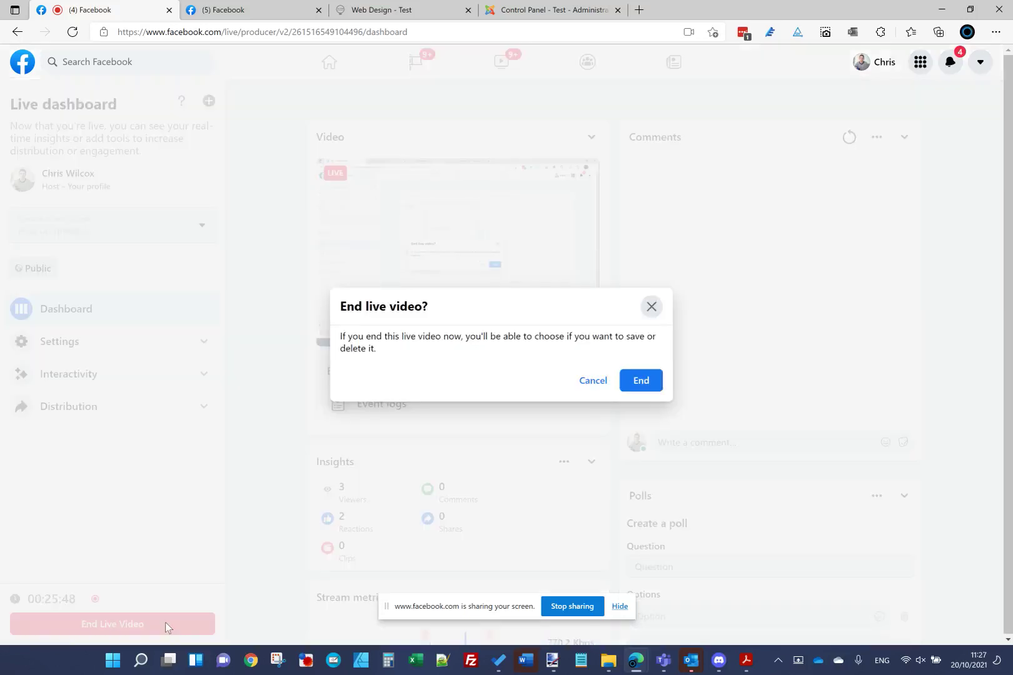